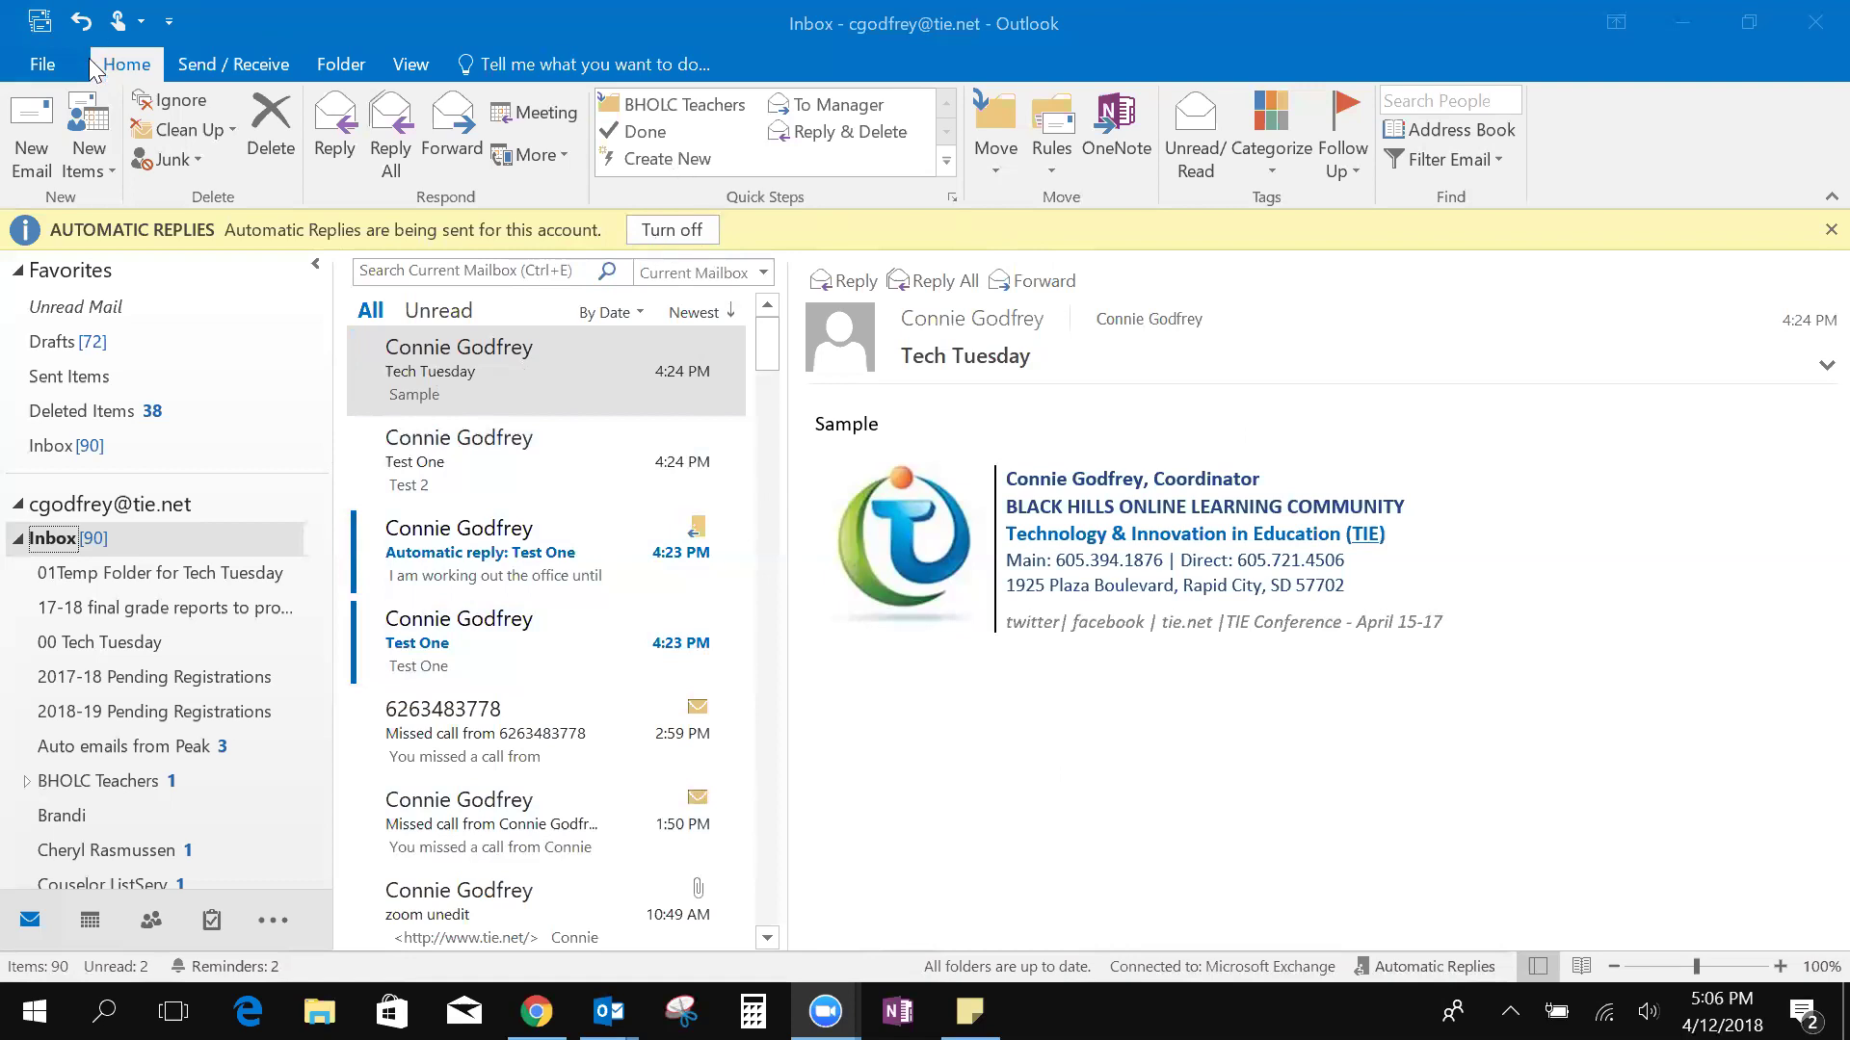
# Review the Automatic Replies settings, including the reply for outside senders
pyautogui.click(53, 73)
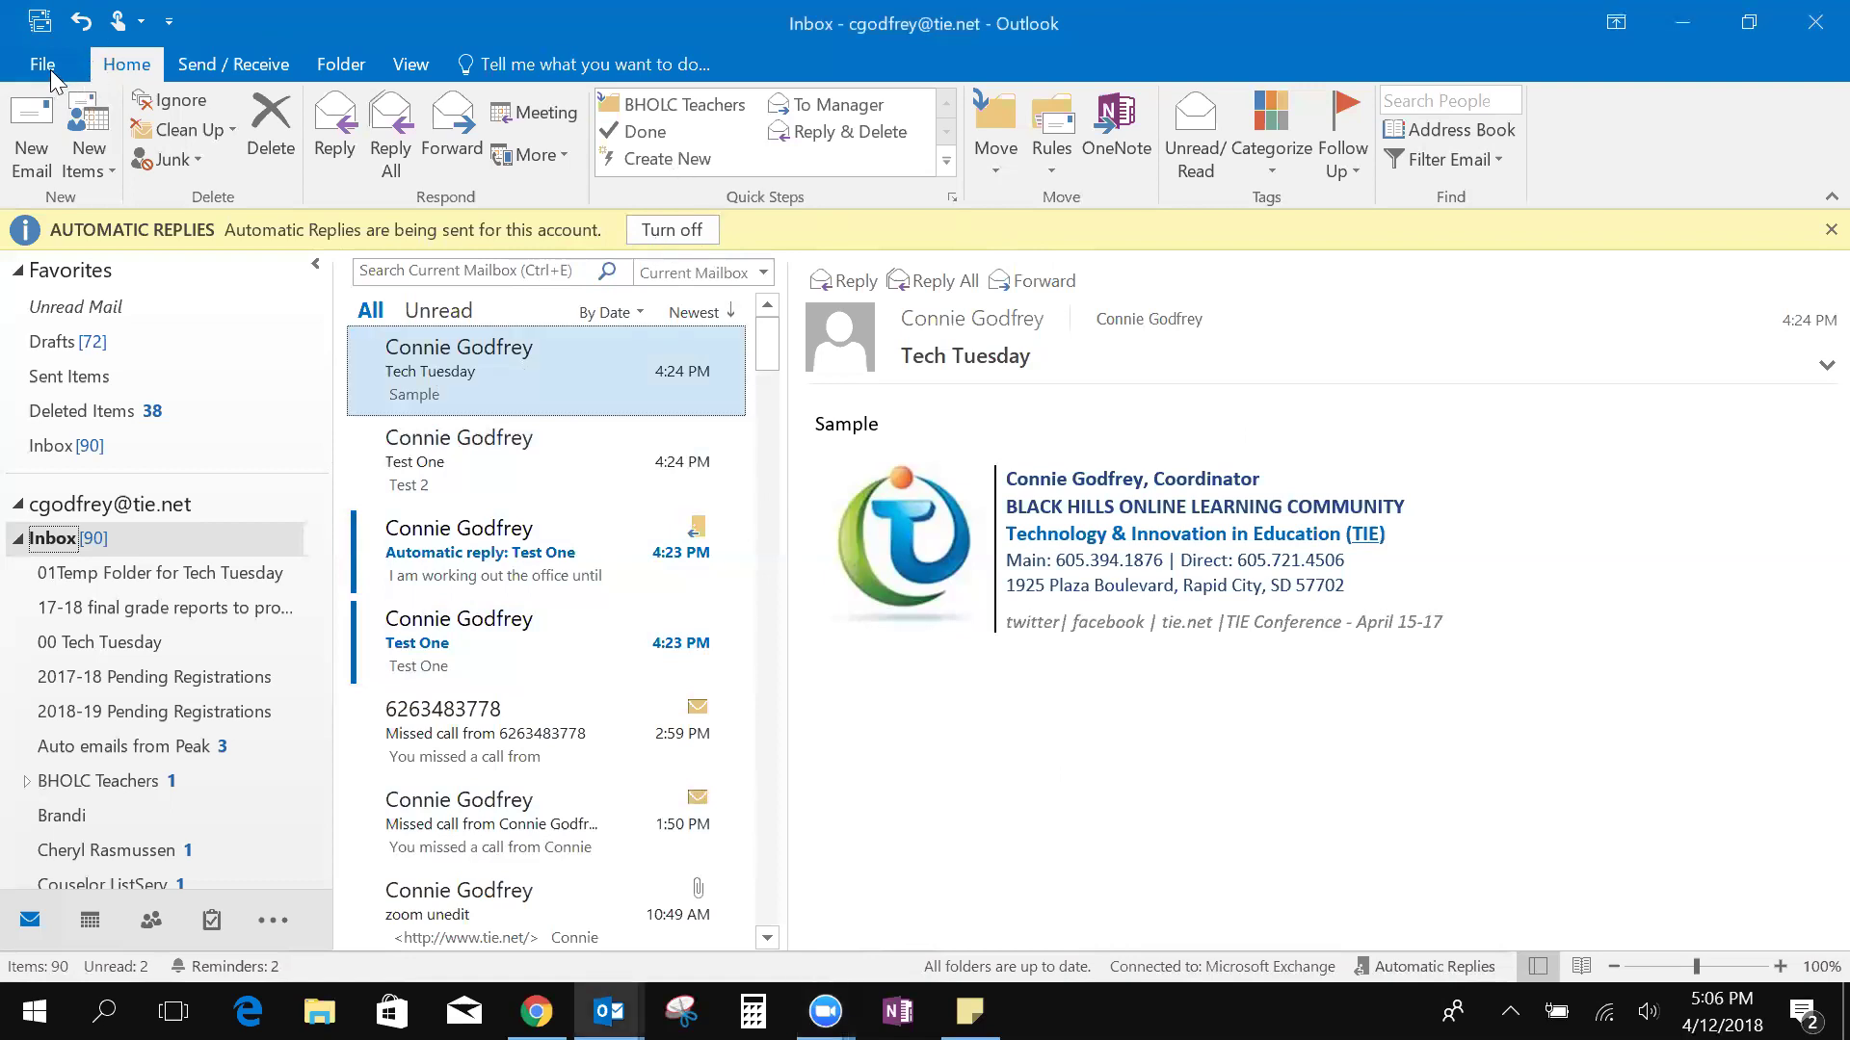
pyautogui.click(43, 65)
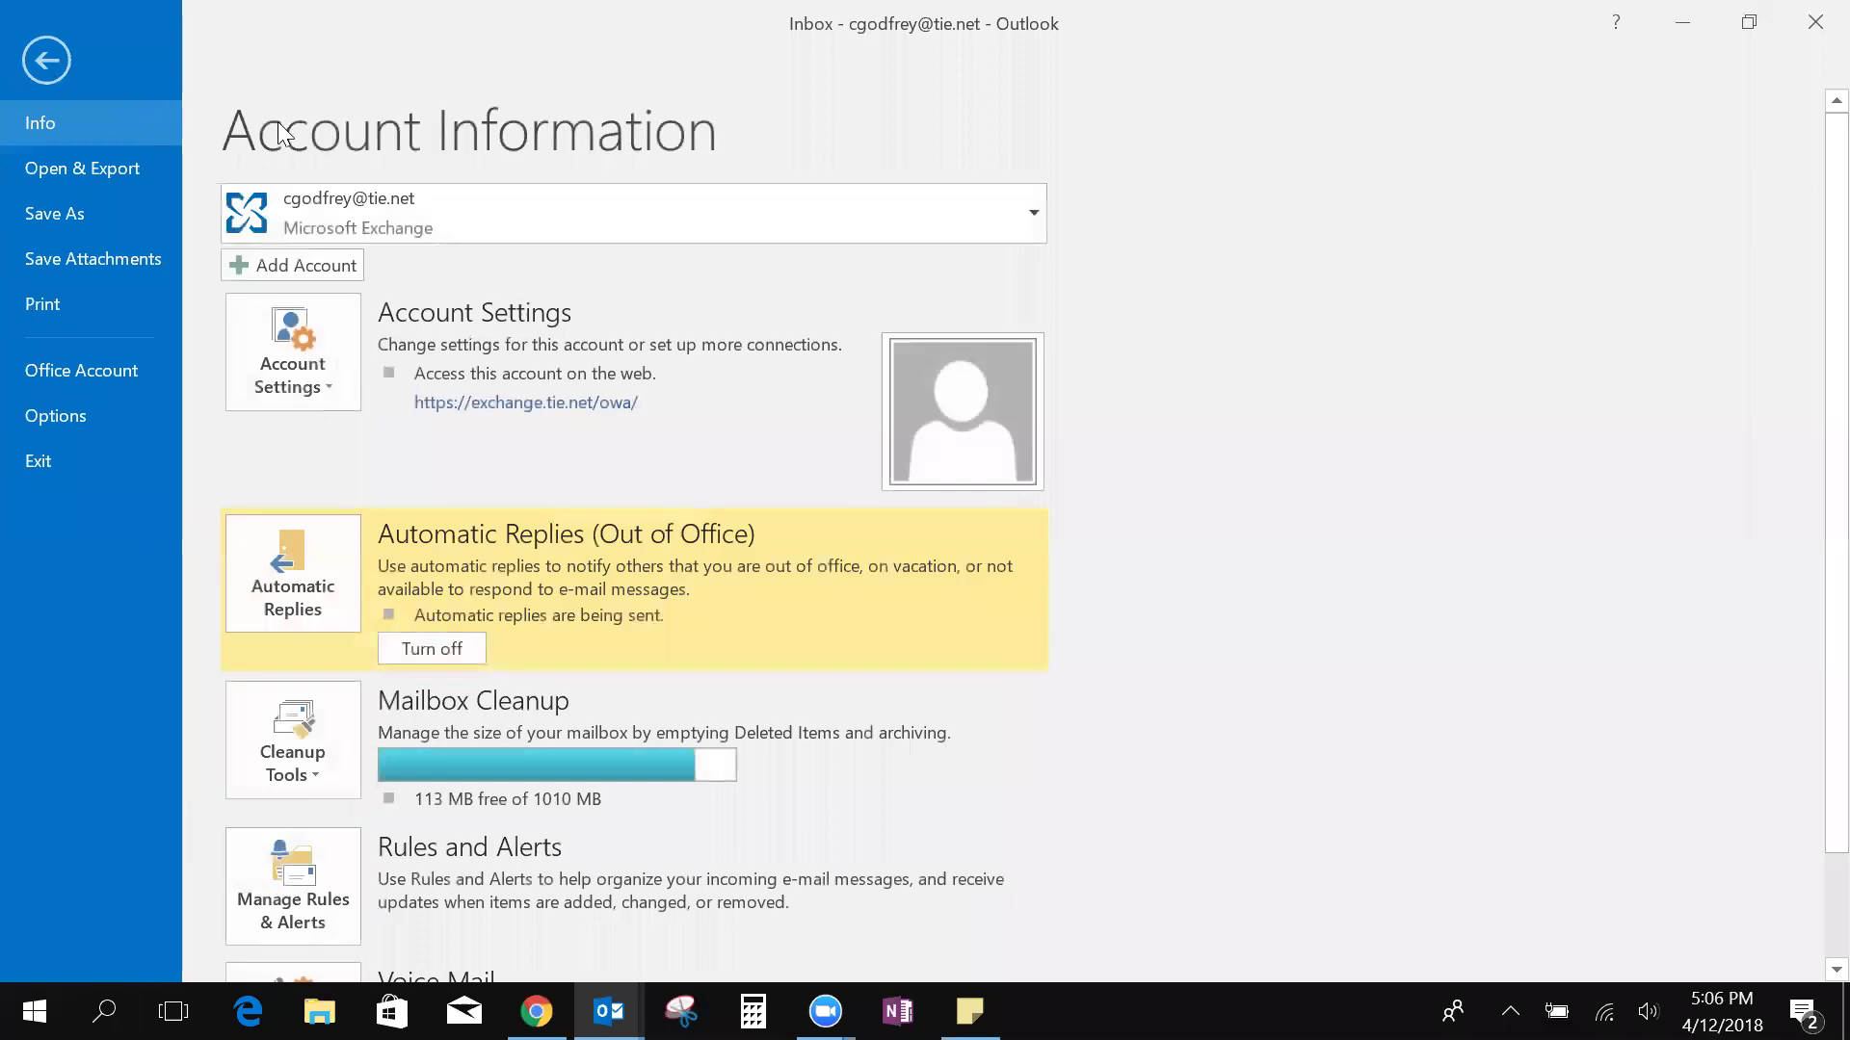
pyautogui.click(302, 588)
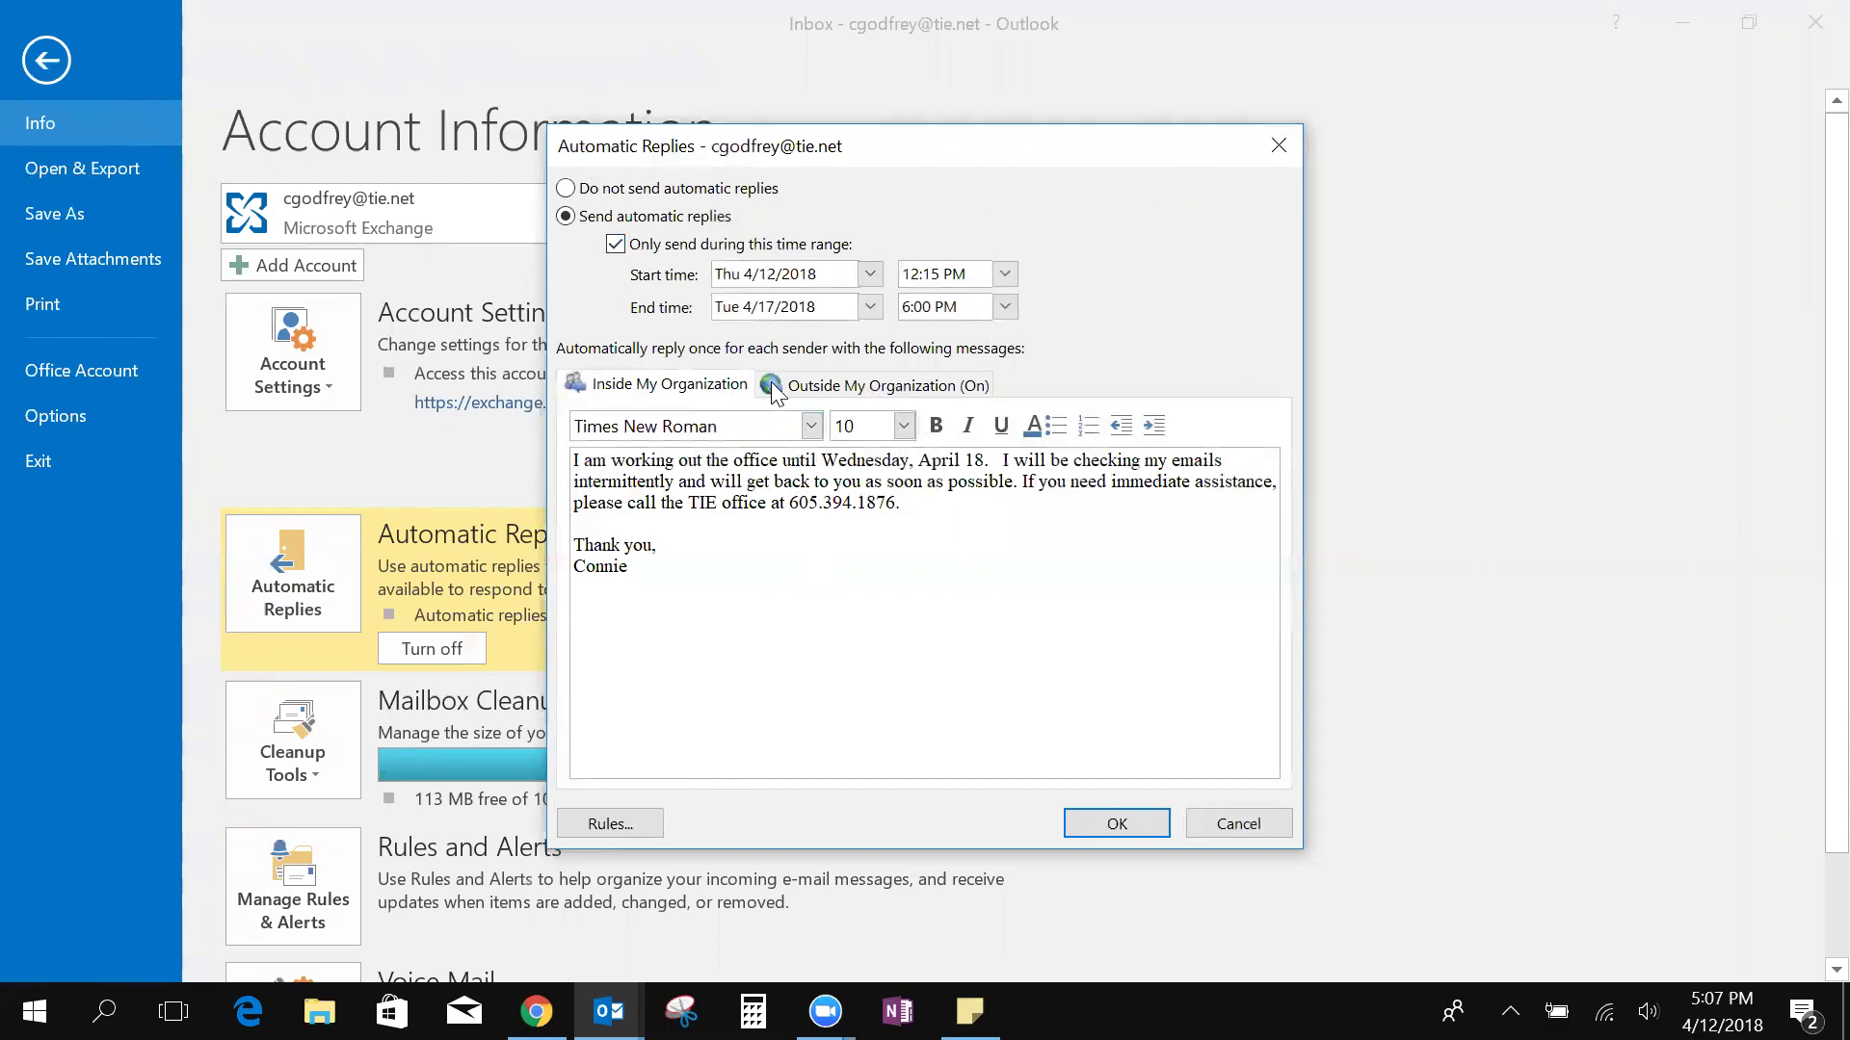
pyautogui.click(835, 389)
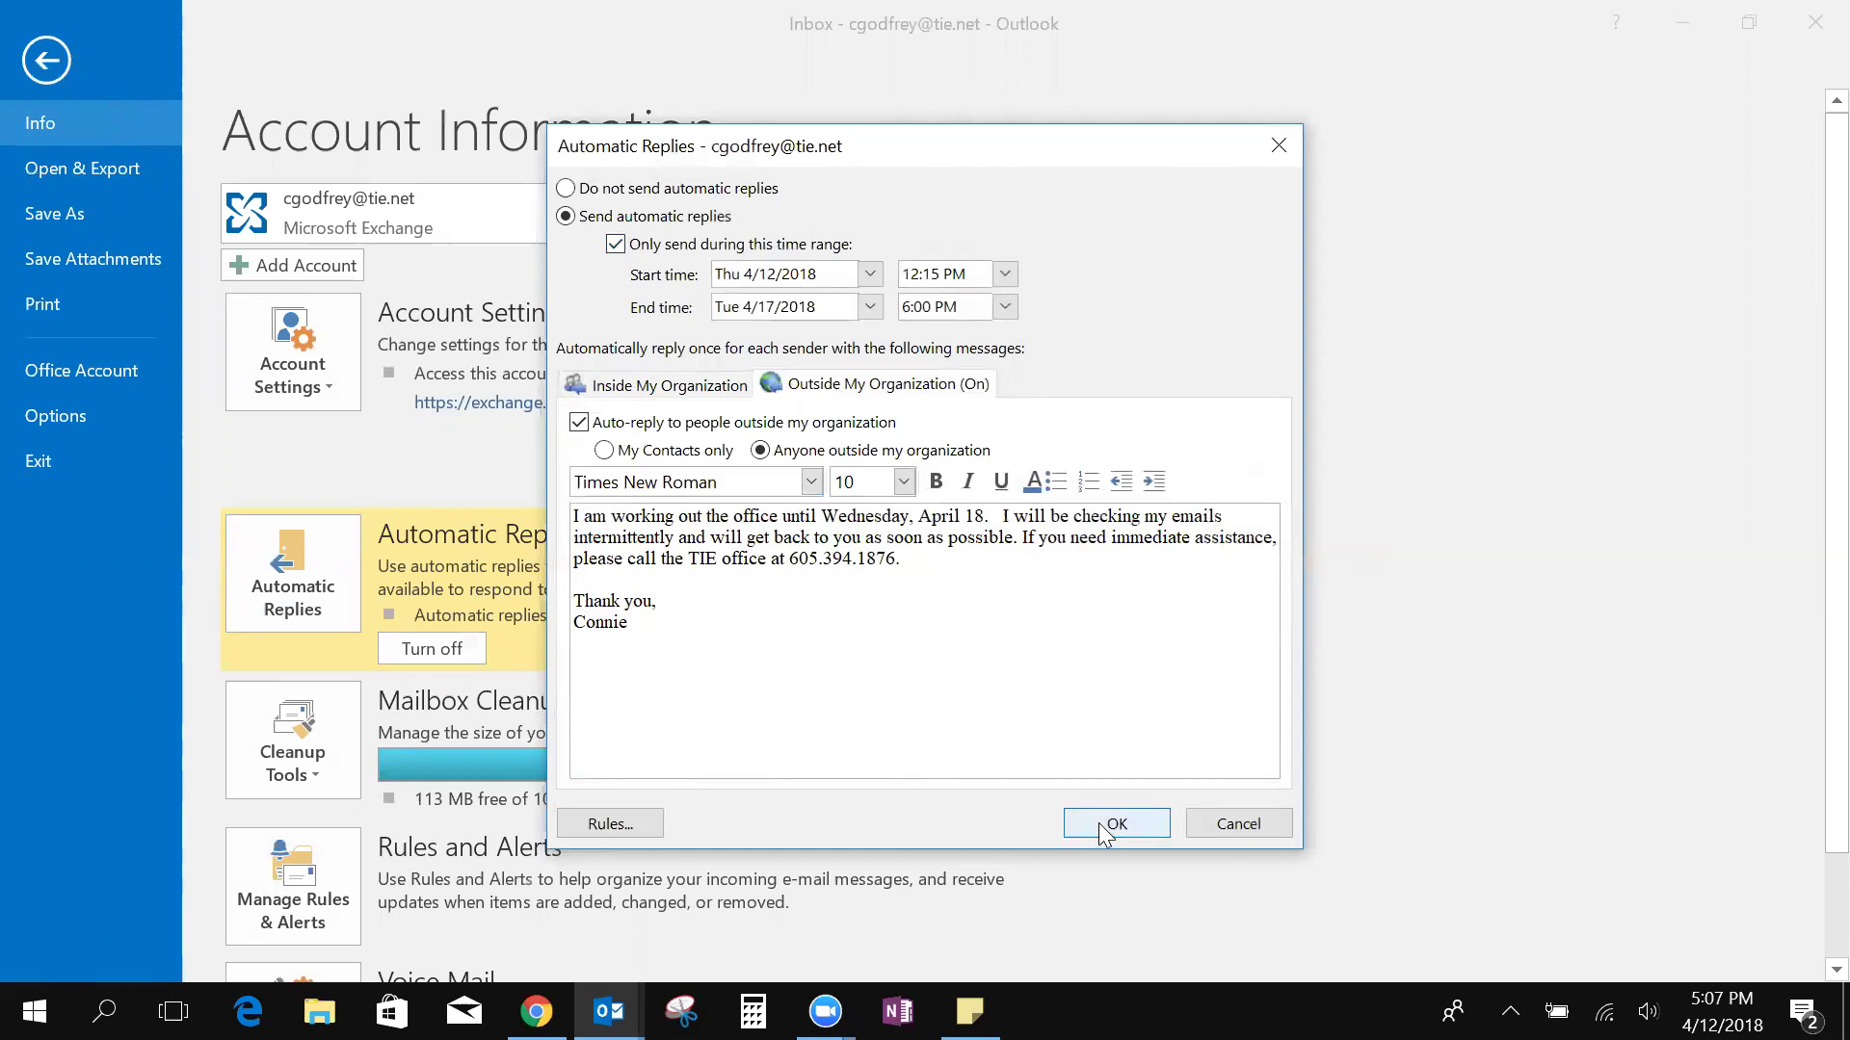
# Read the 'Automatic reply: Test One' out-of-office message in the Inbox
pyautogui.click(1280, 146)
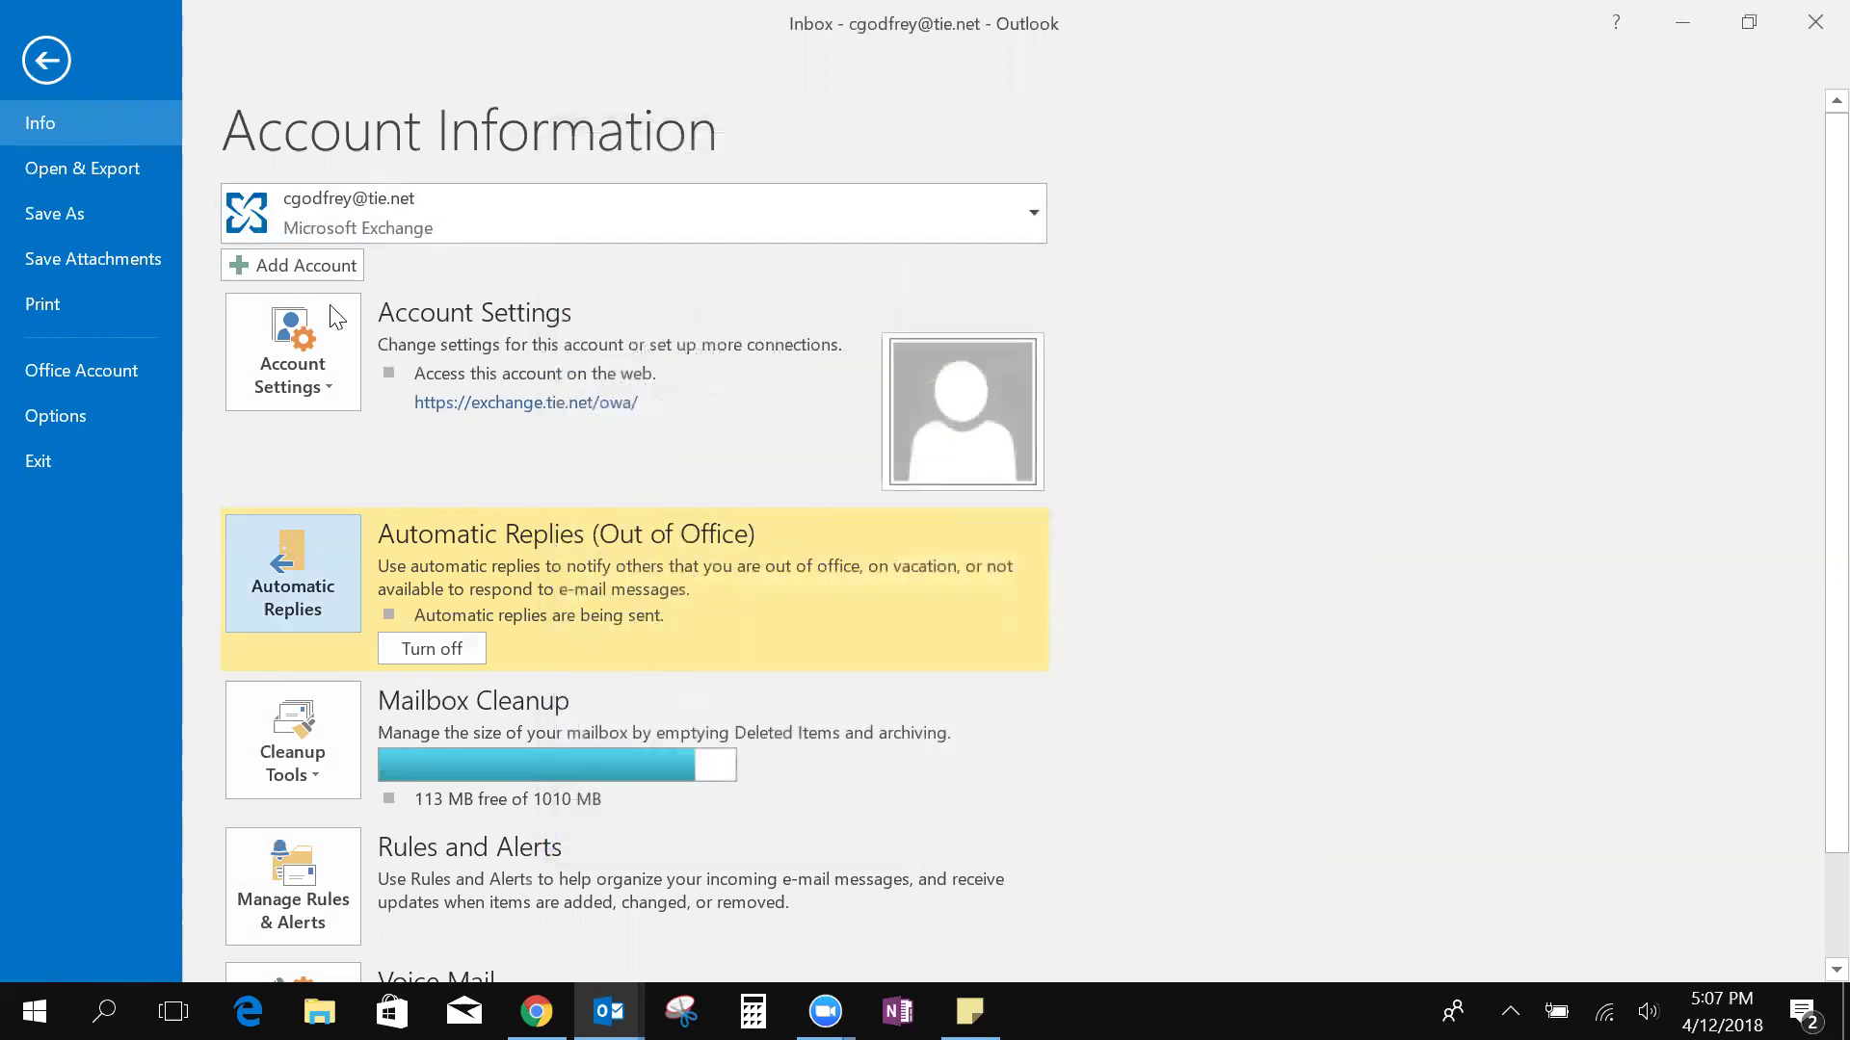
pyautogui.click(57, 62)
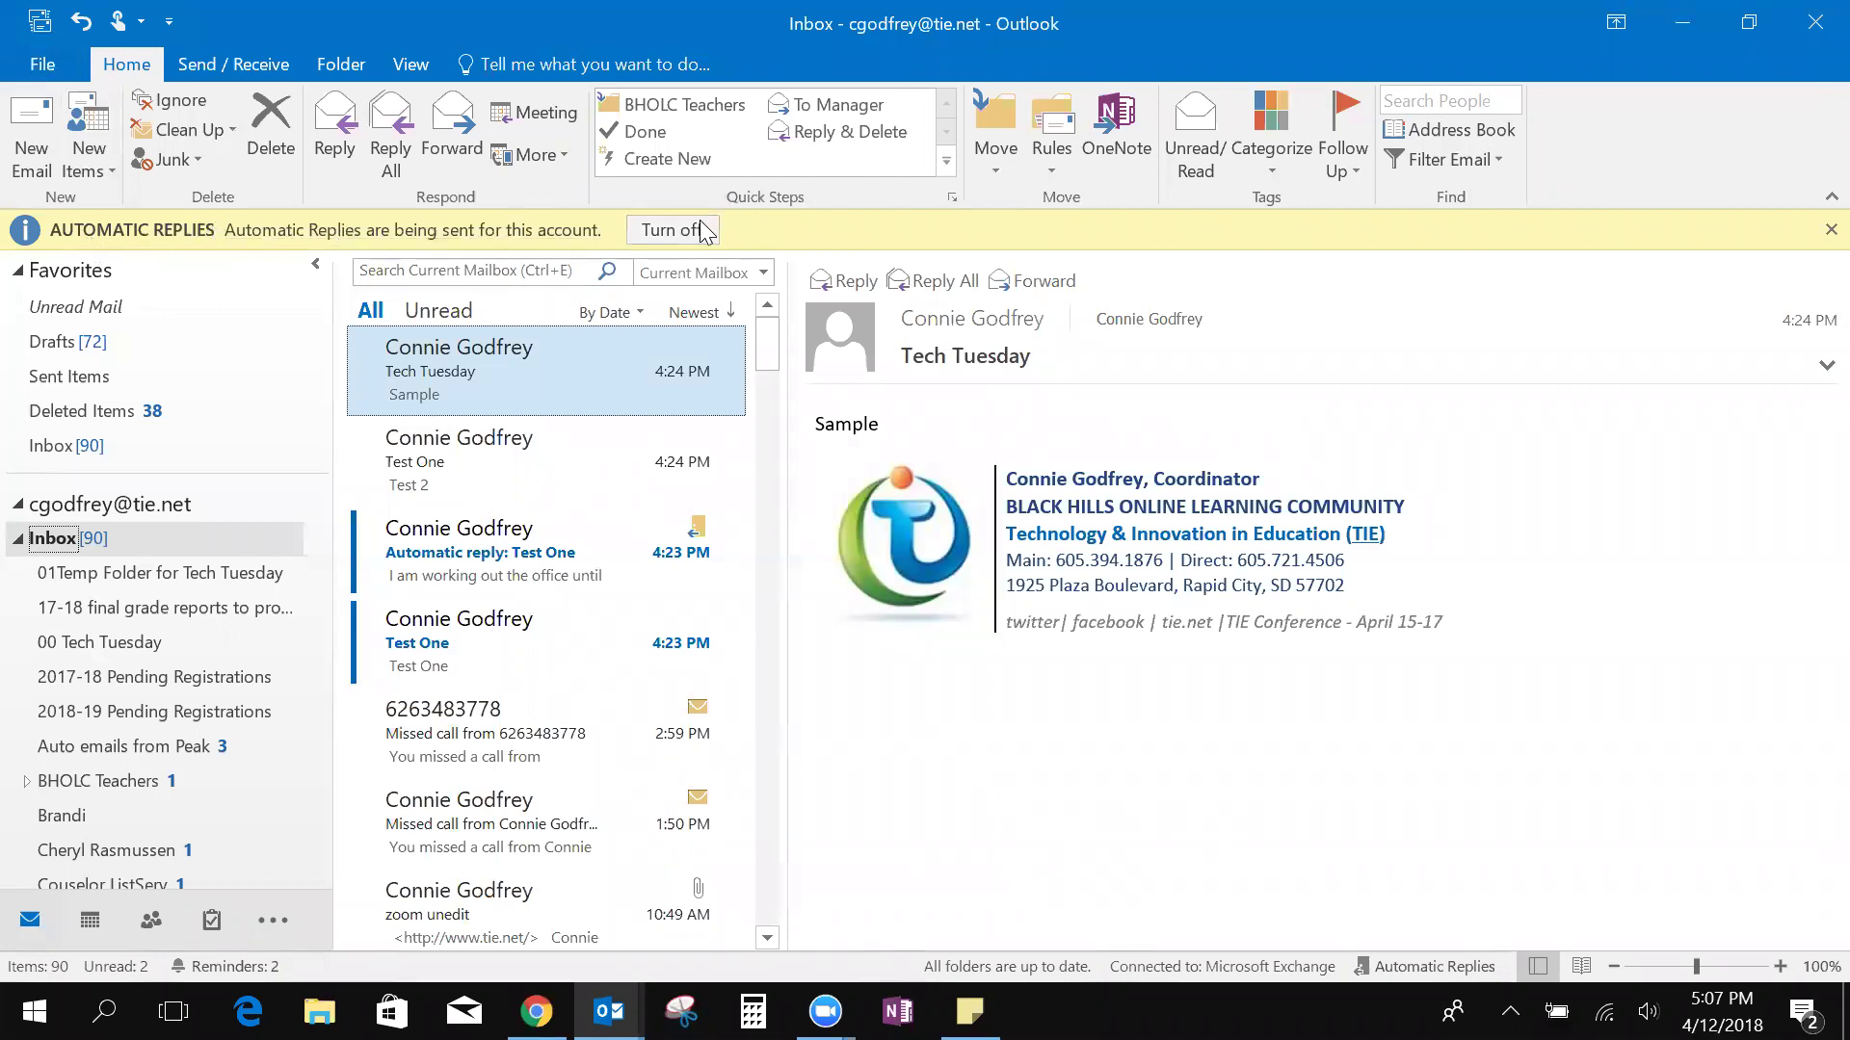
pyautogui.click(465, 559)
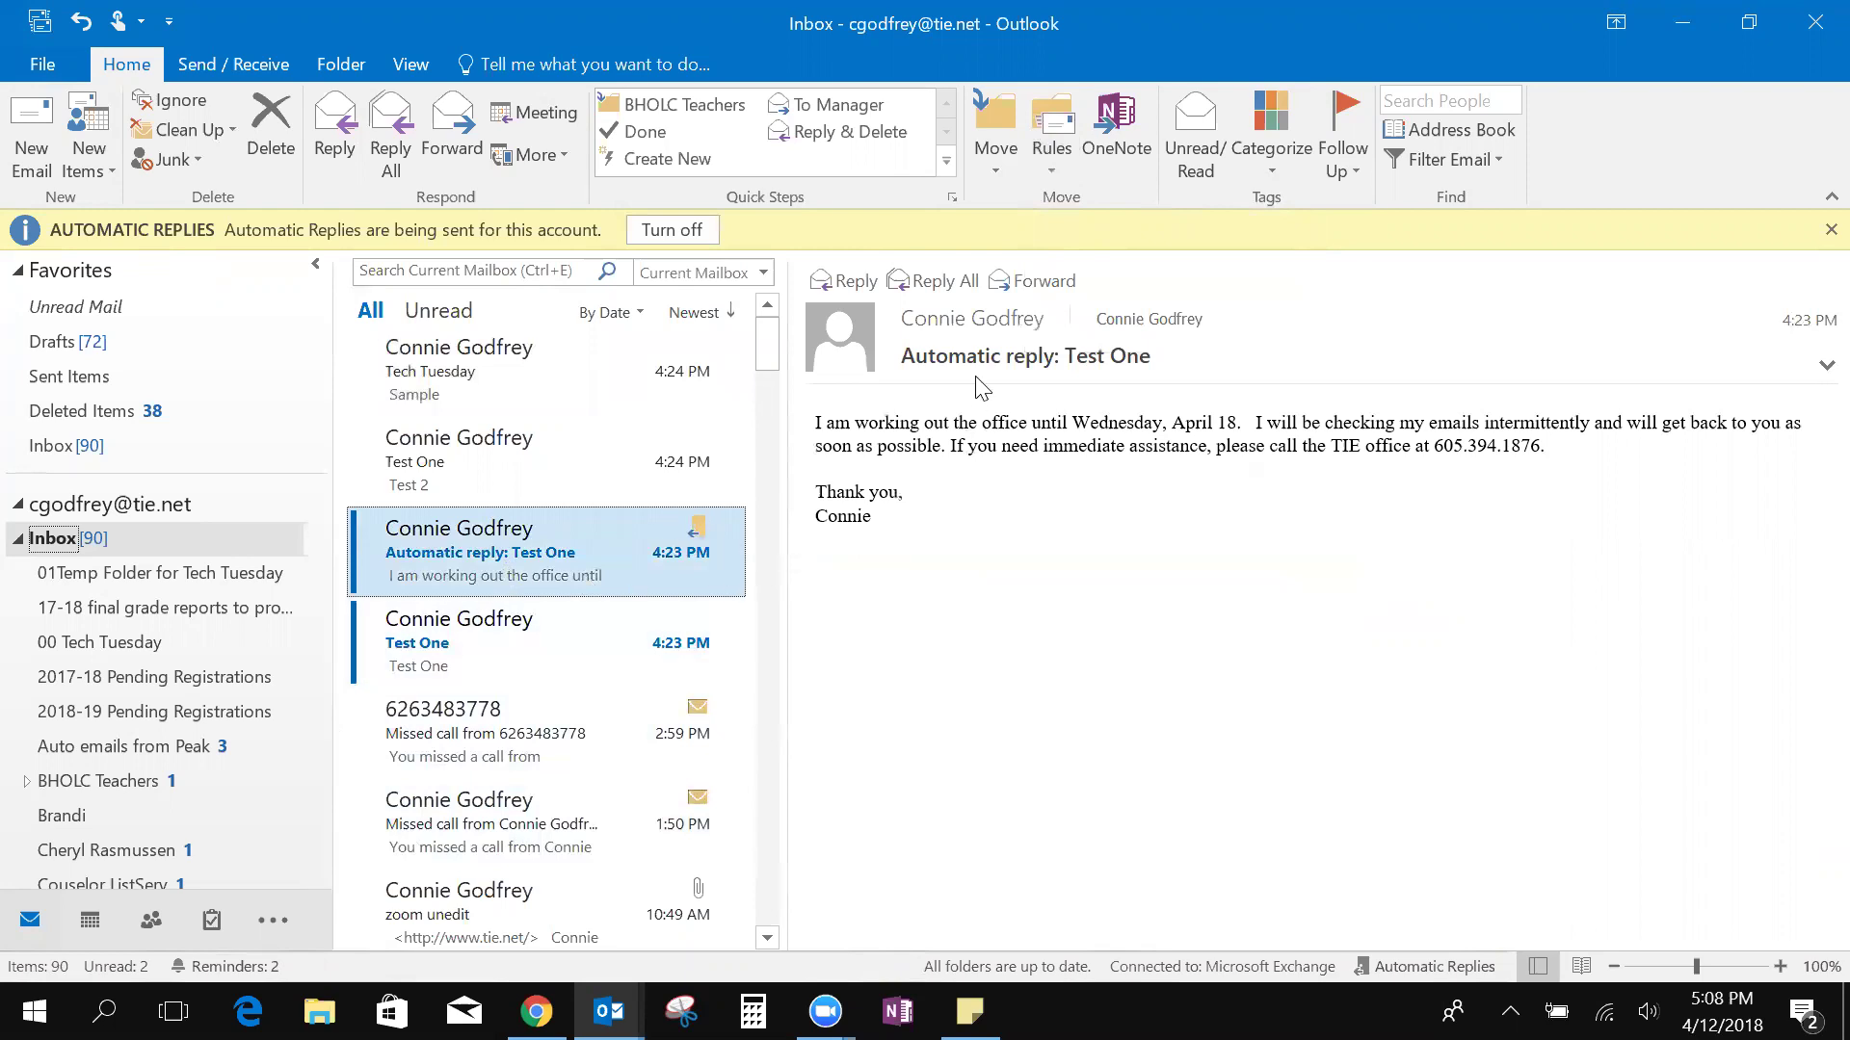
# Abandon a rule started from the wrong message and select the Test One message
pyautogui.click(1060, 159)
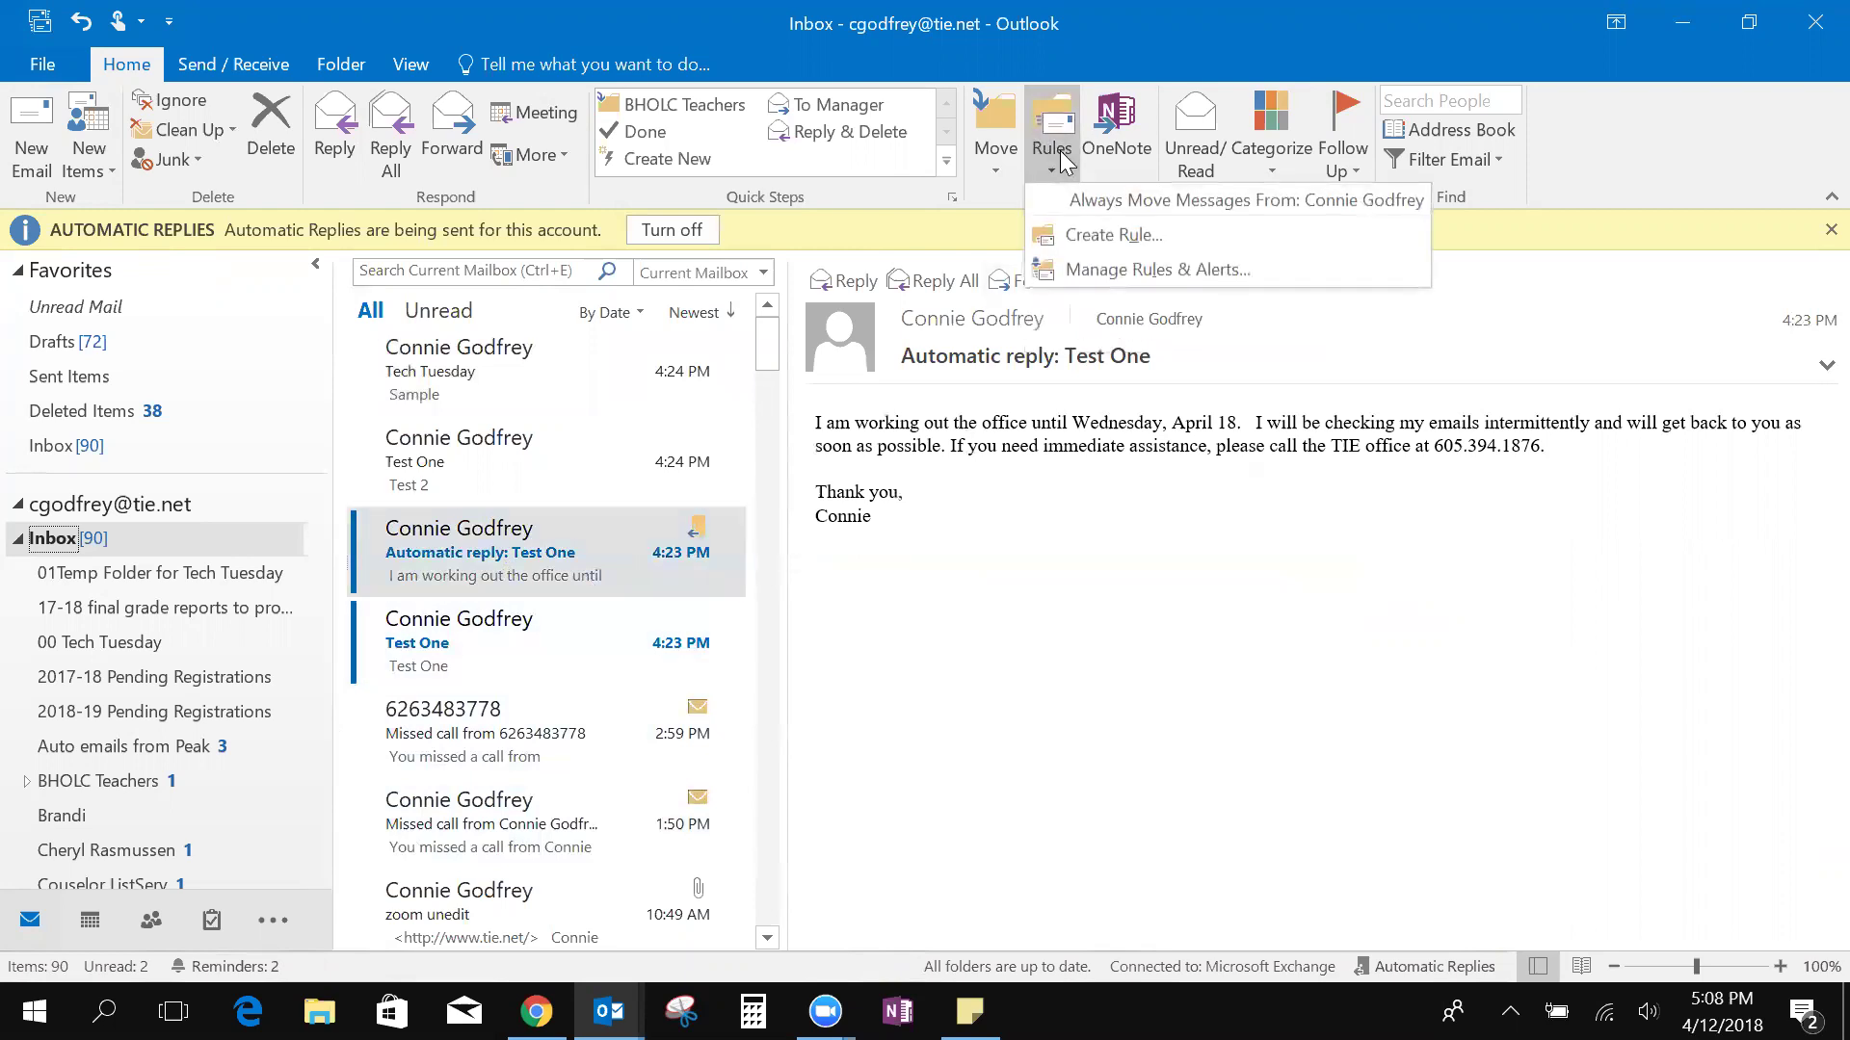
pyautogui.click(1096, 239)
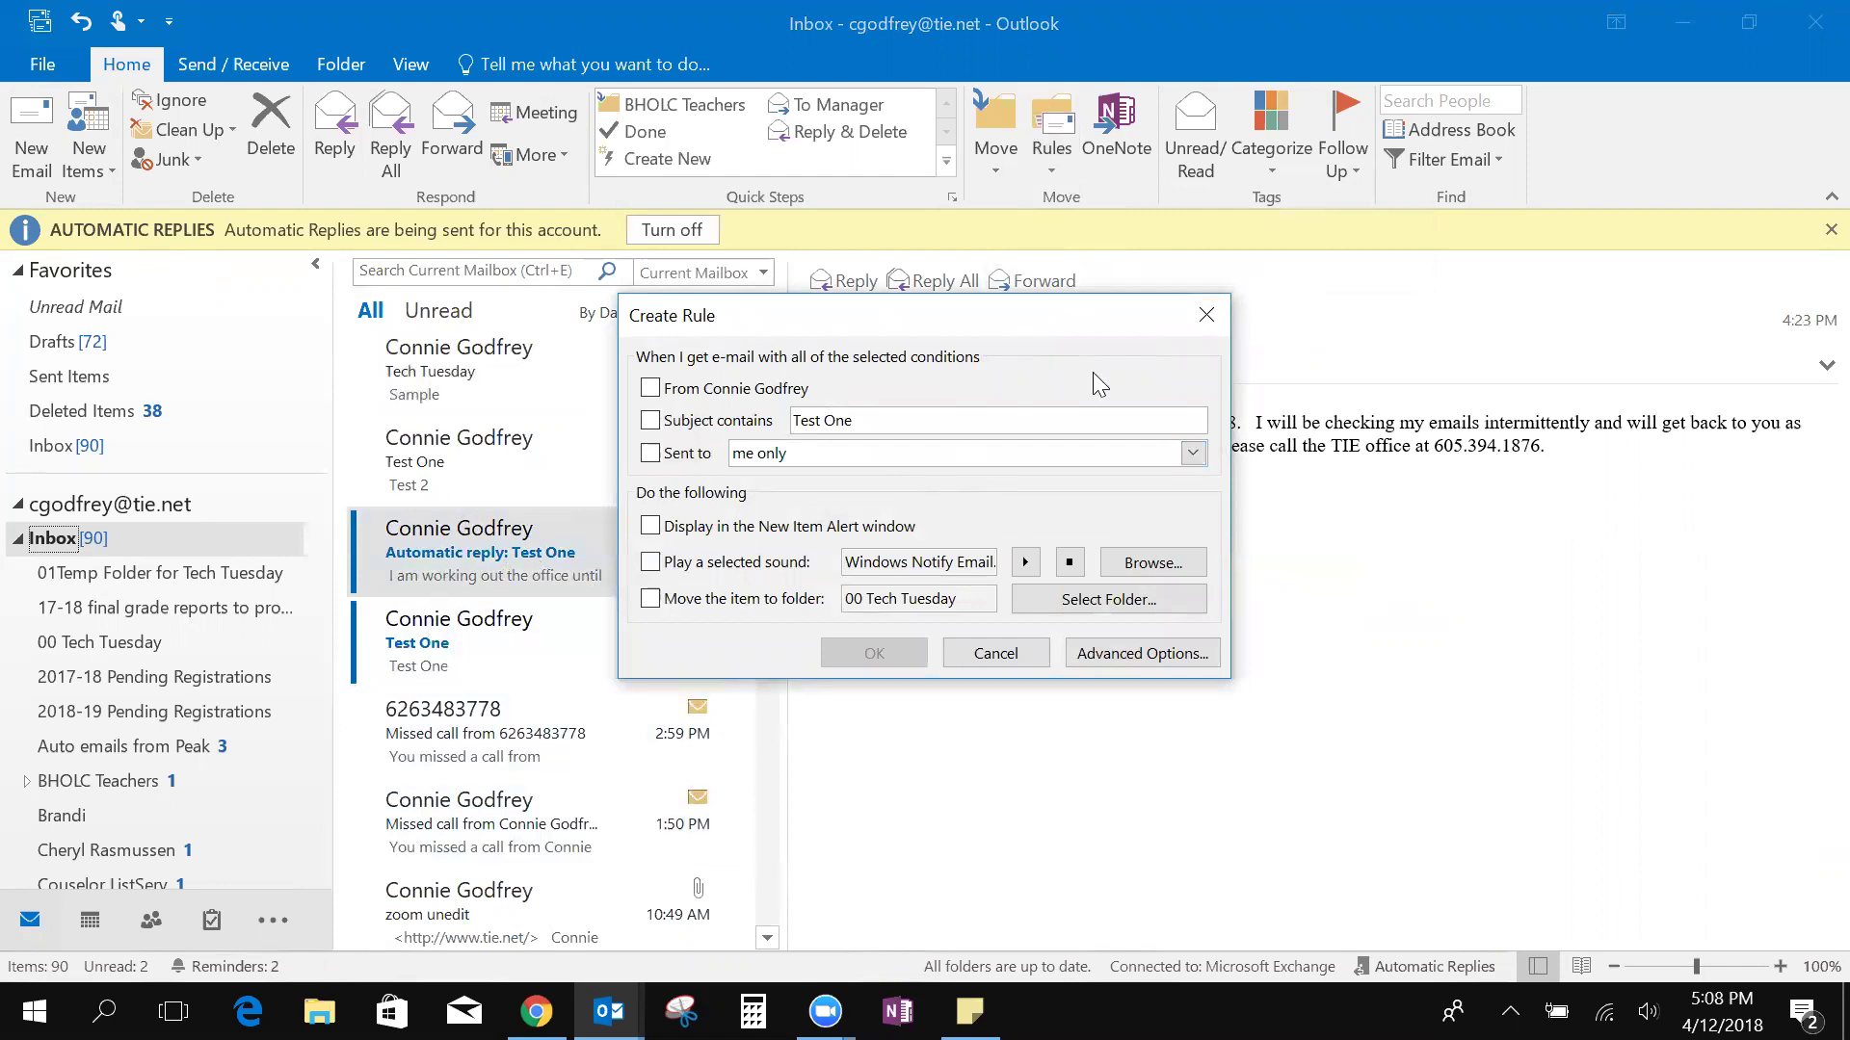
pyautogui.click(1203, 317)
pyautogui.click(474, 655)
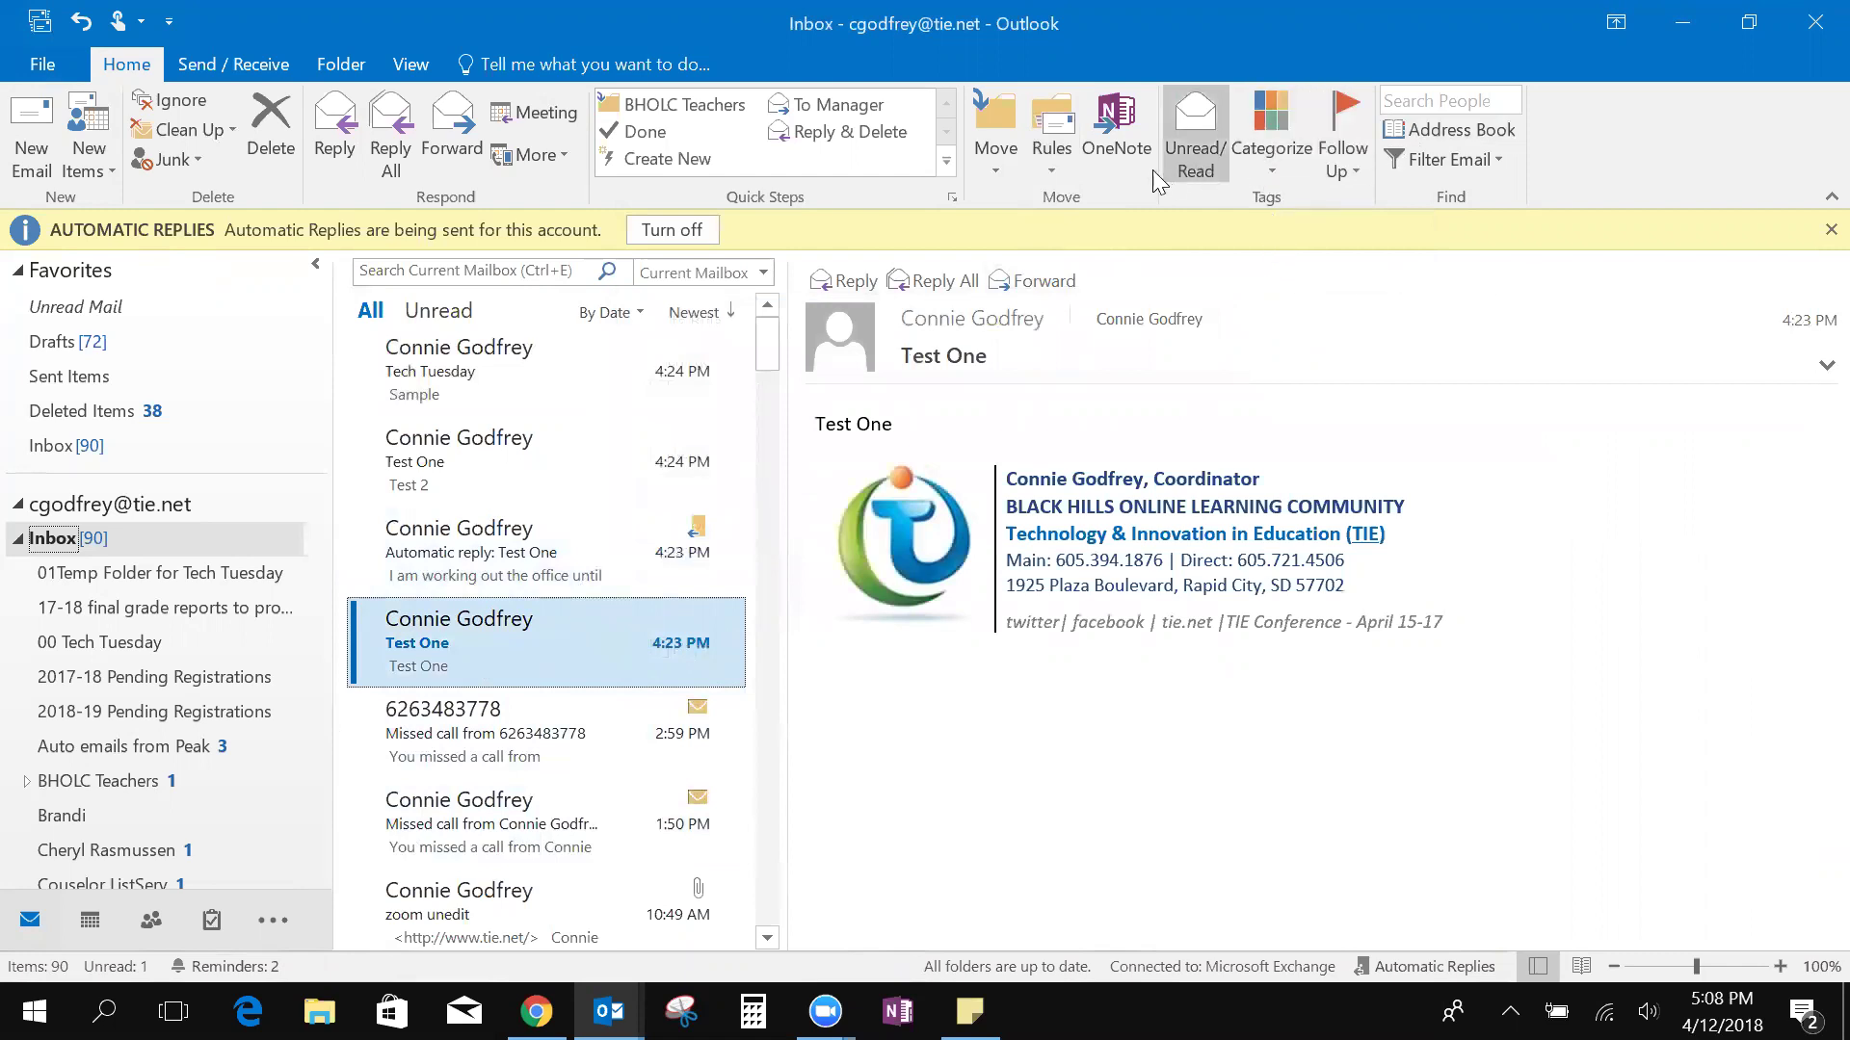
# Create a rule moving messages with subject containing 'Test One' to 00 Tech Tuesday
pyautogui.click(1069, 169)
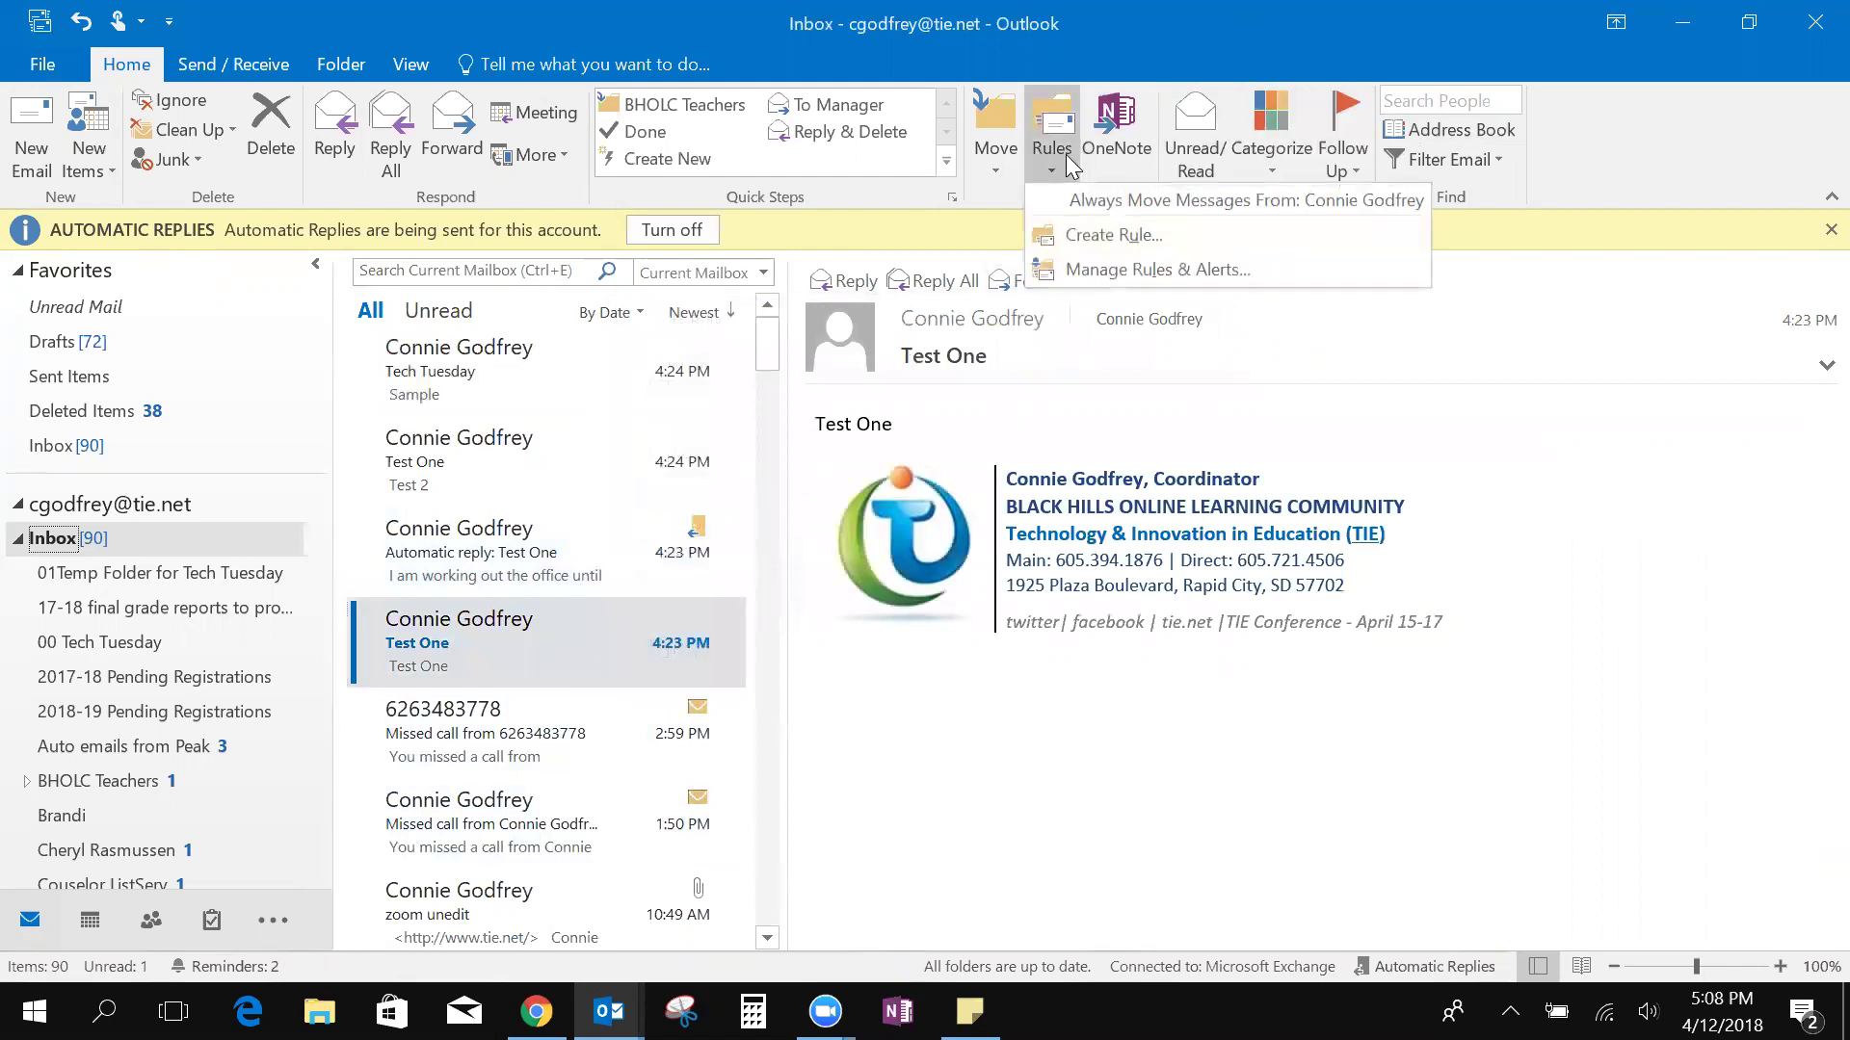
pyautogui.click(1130, 241)
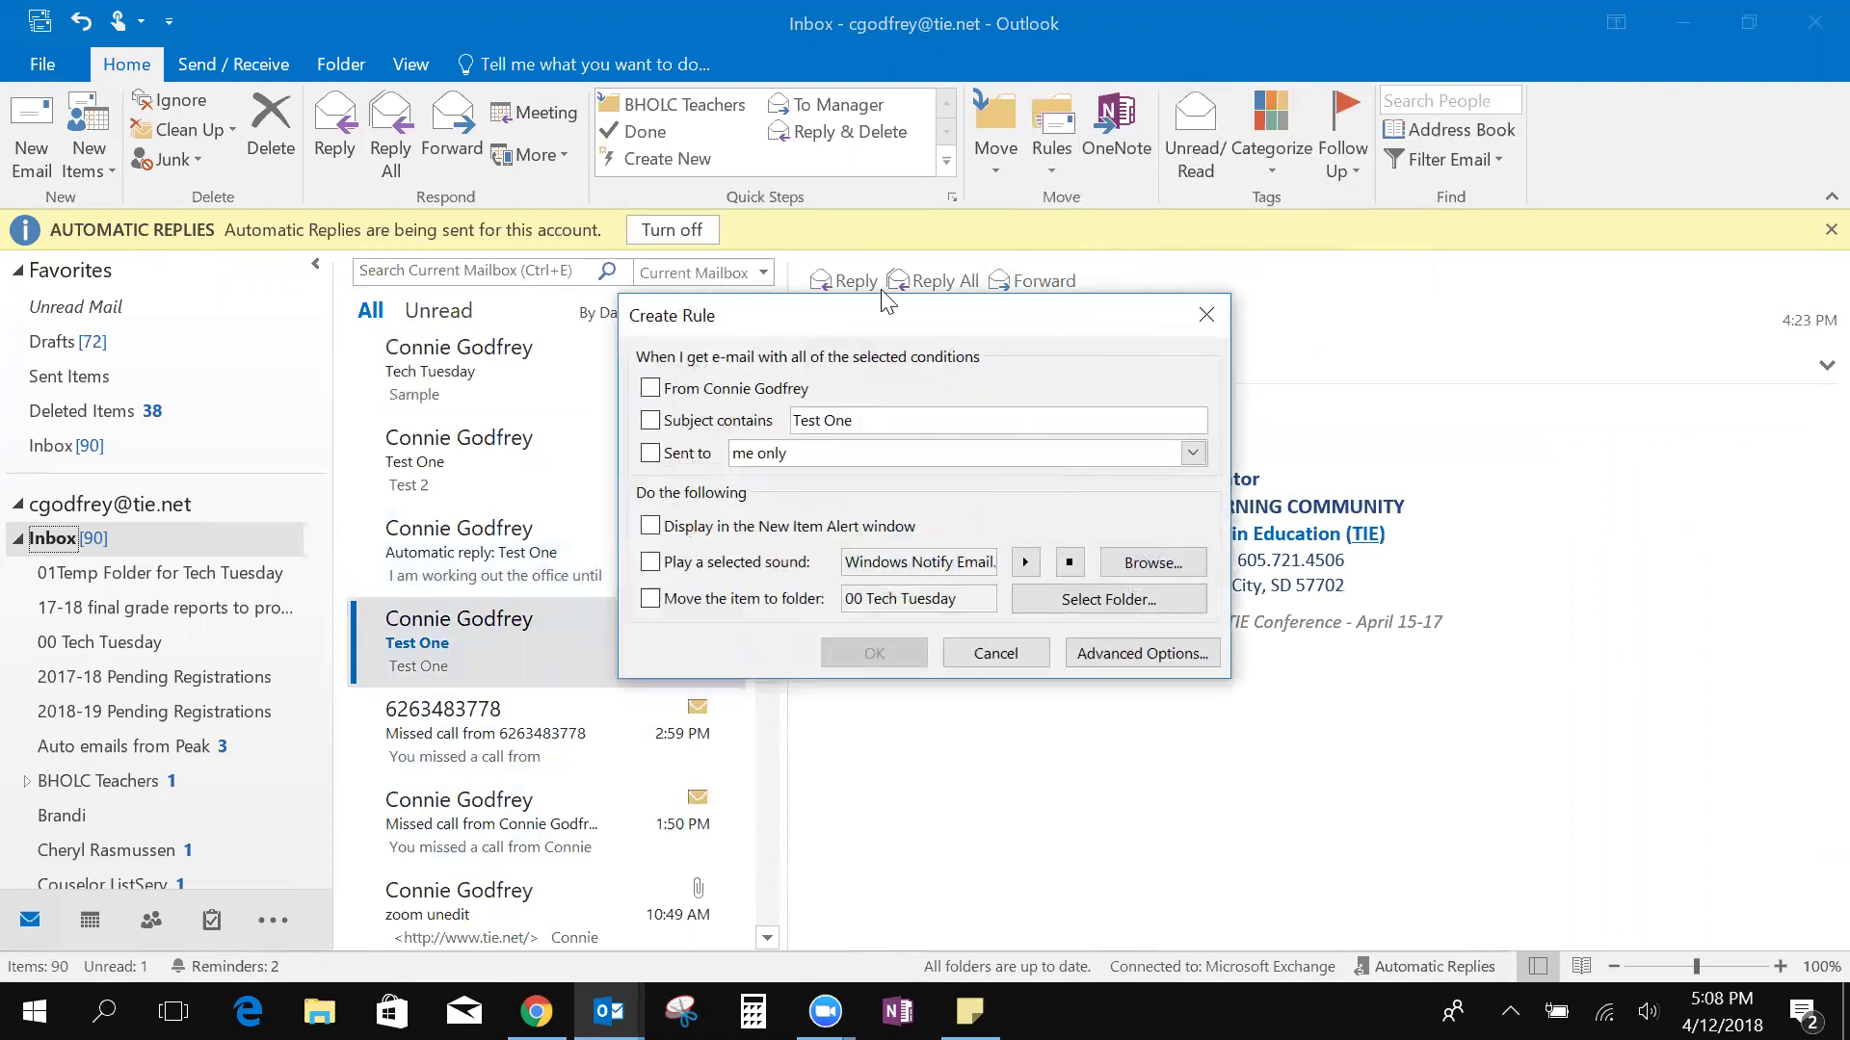
pyautogui.click(652, 421)
pyautogui.click(652, 599)
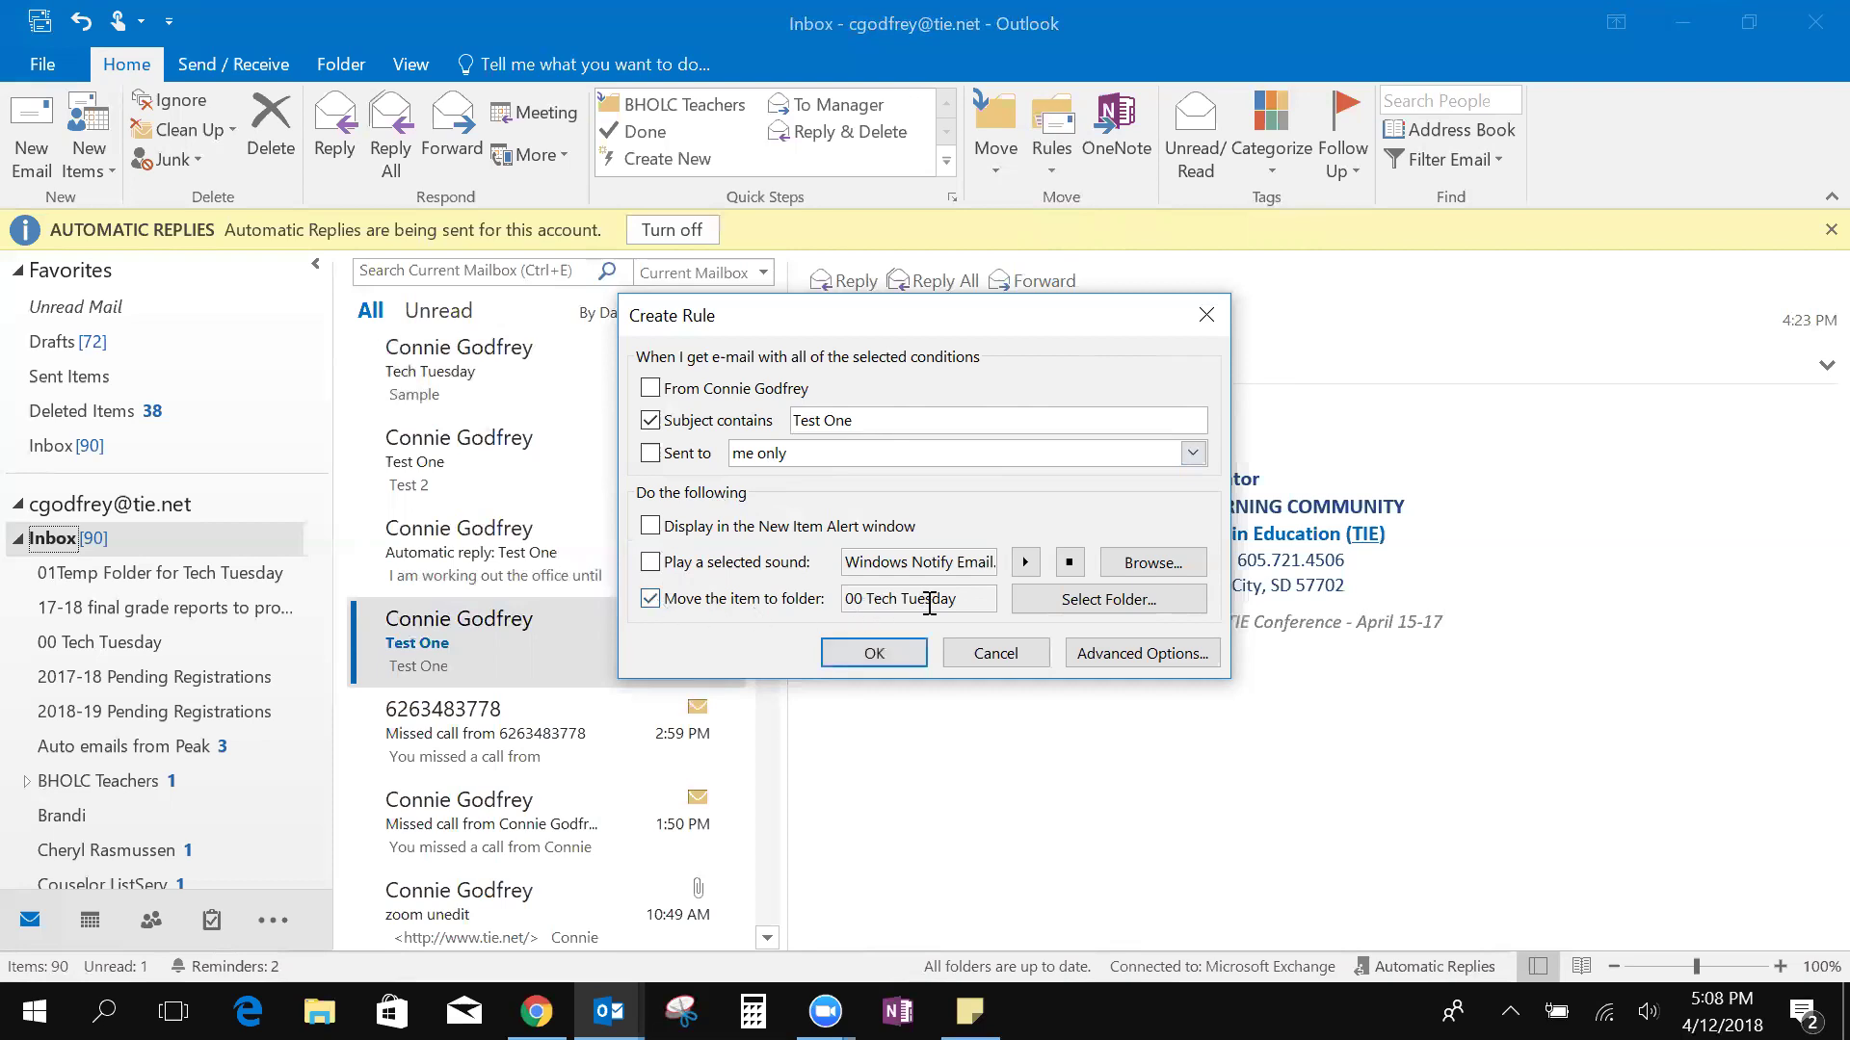
pyautogui.click(892, 653)
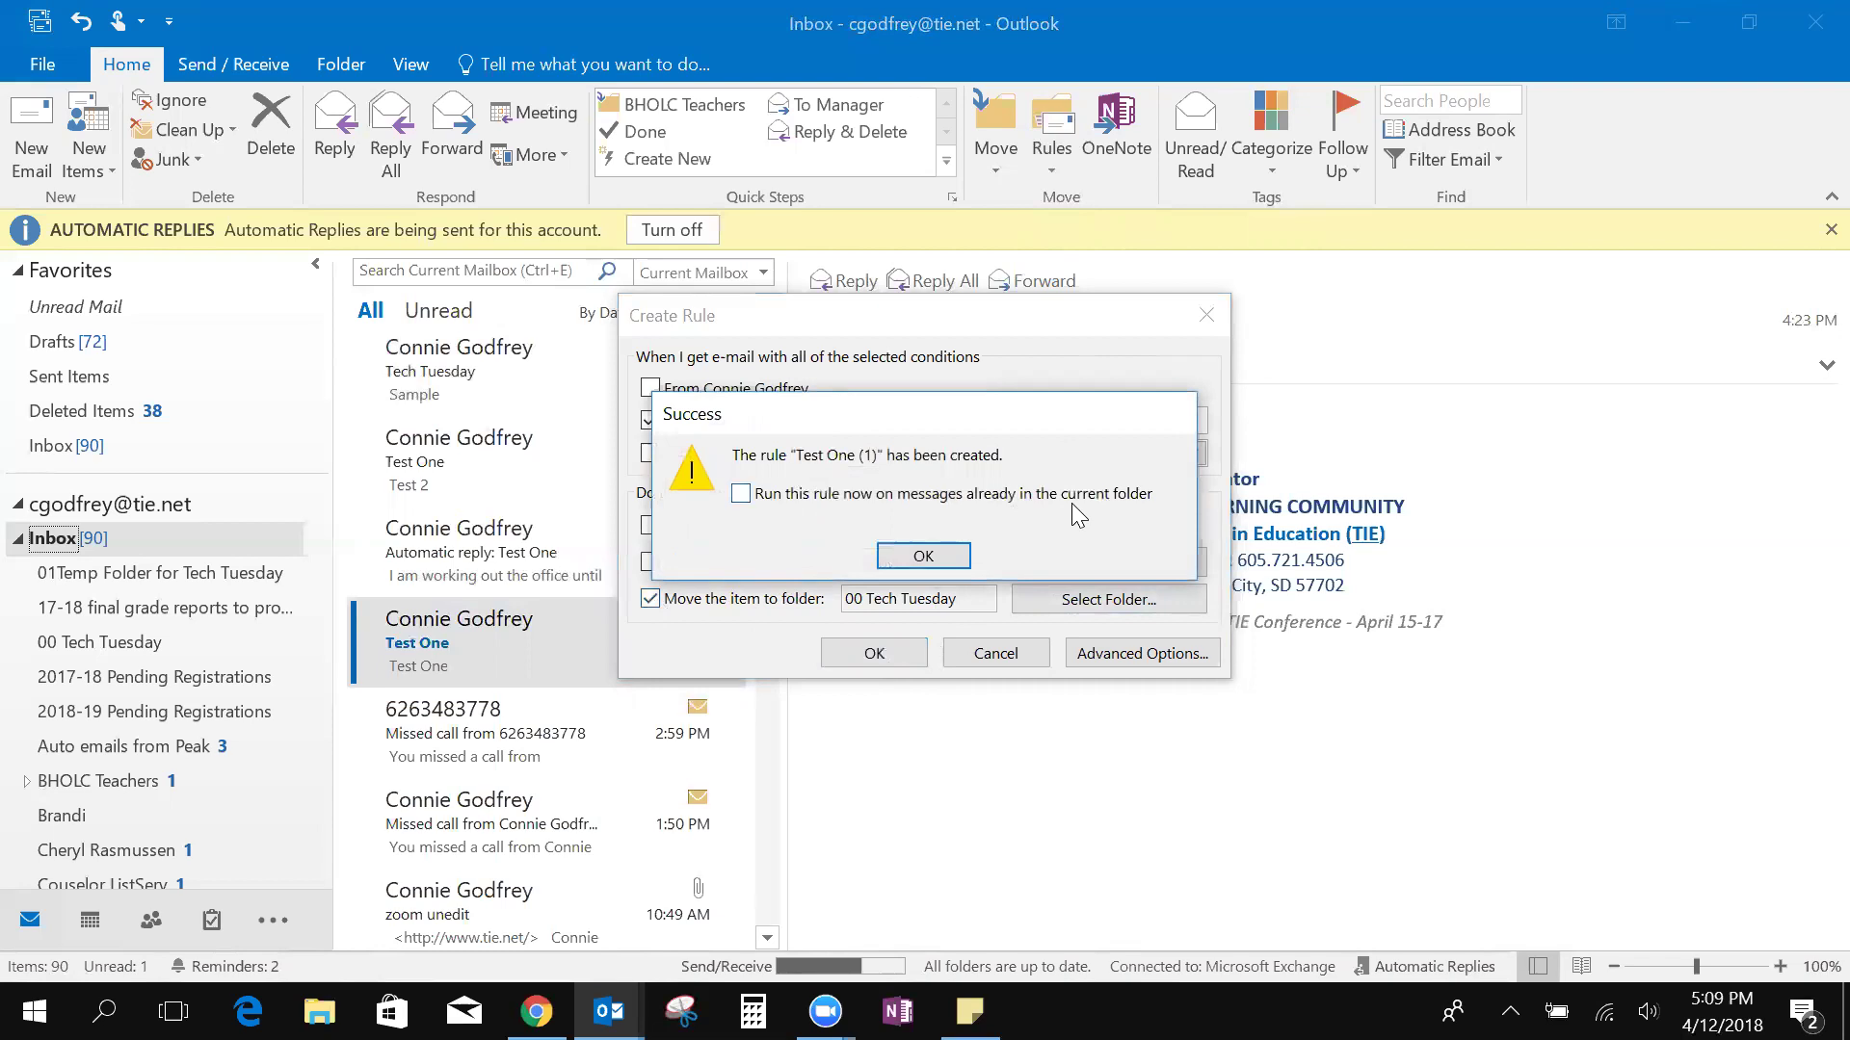
pyautogui.click(923, 556)
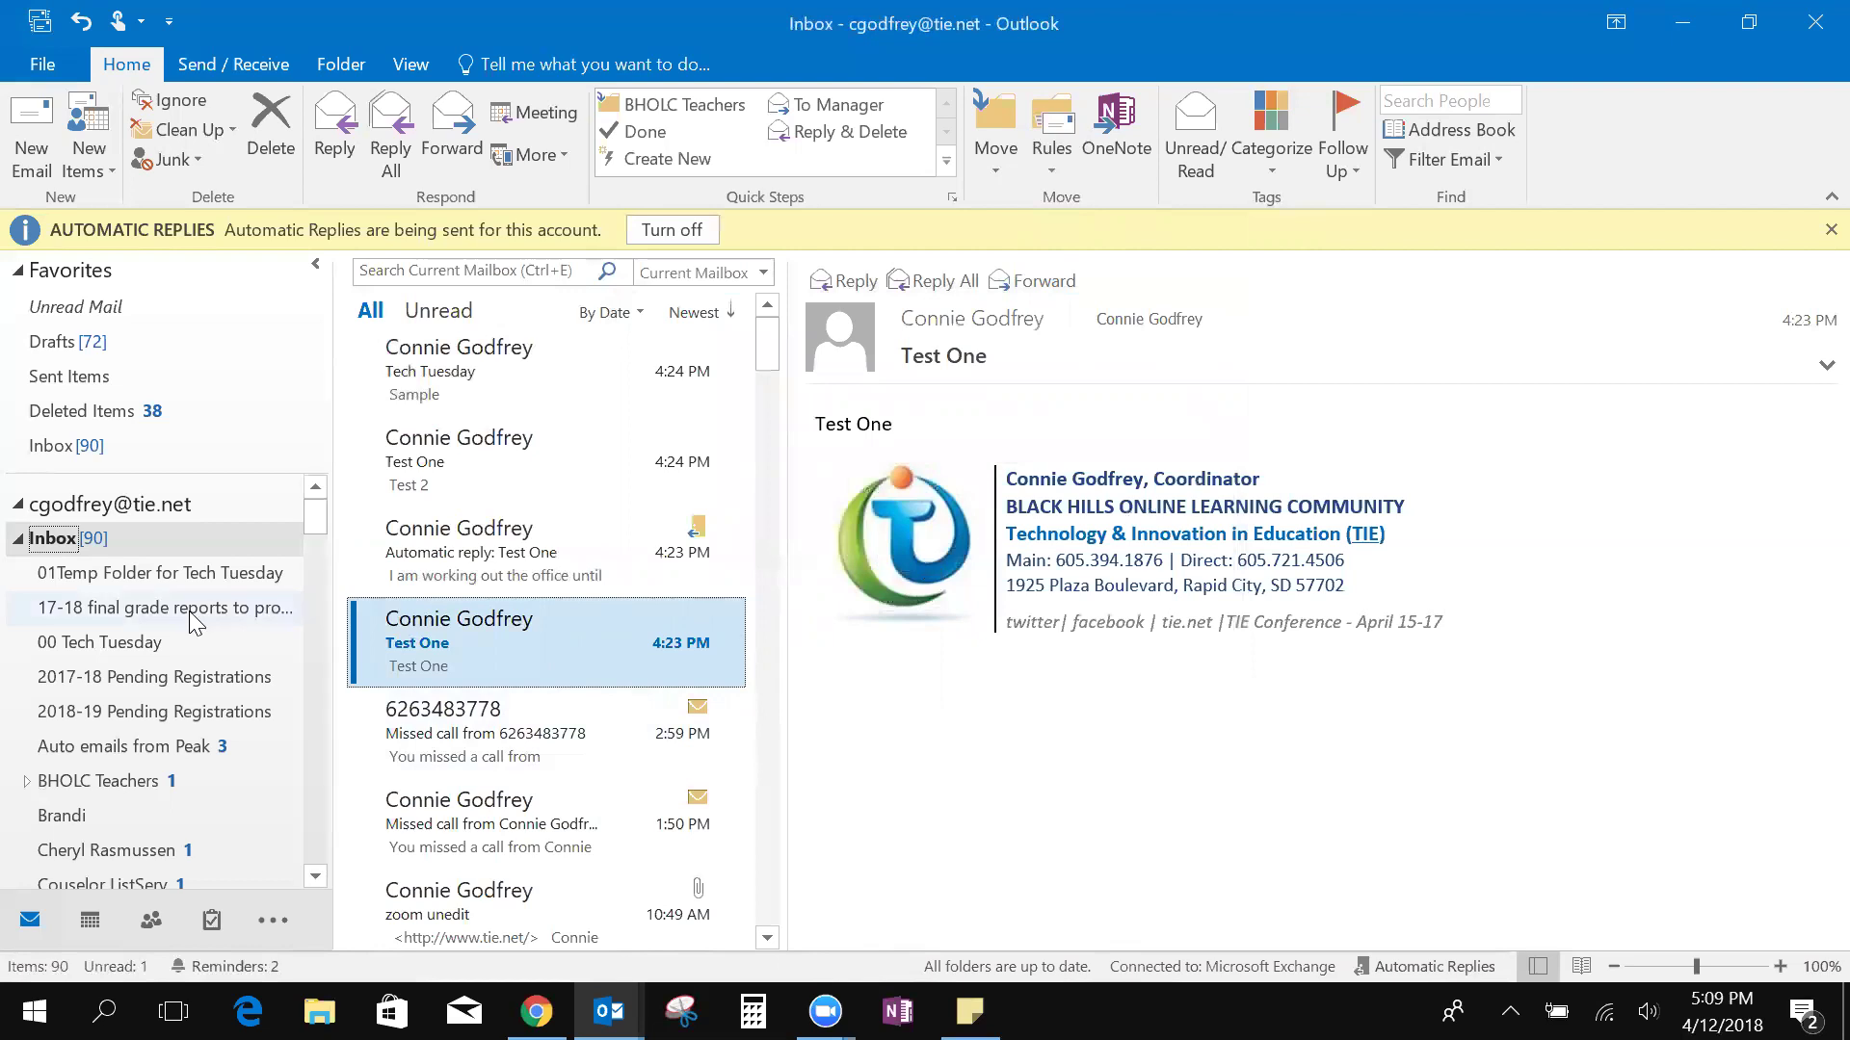
# Check 00 Tech Tuesday, then recreate the 'Test One' subject rule moving messages there
pyautogui.click(126, 645)
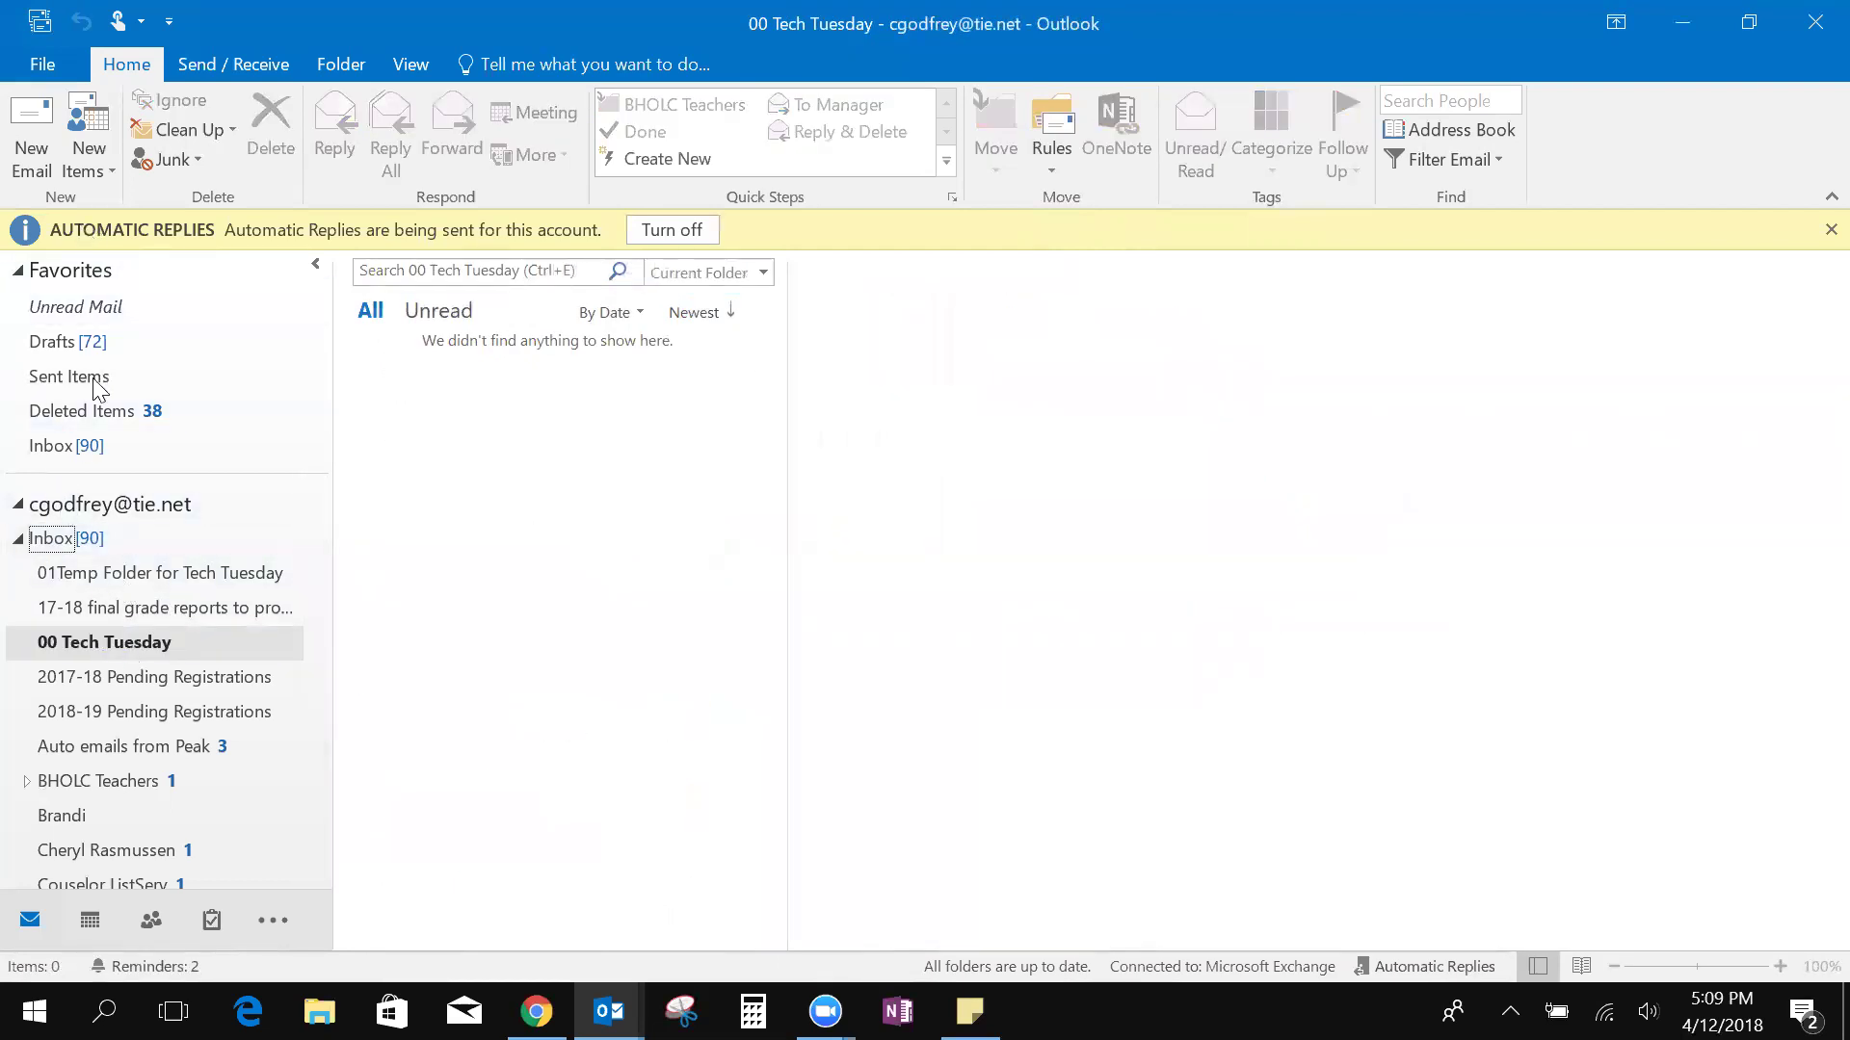
pyautogui.click(76, 544)
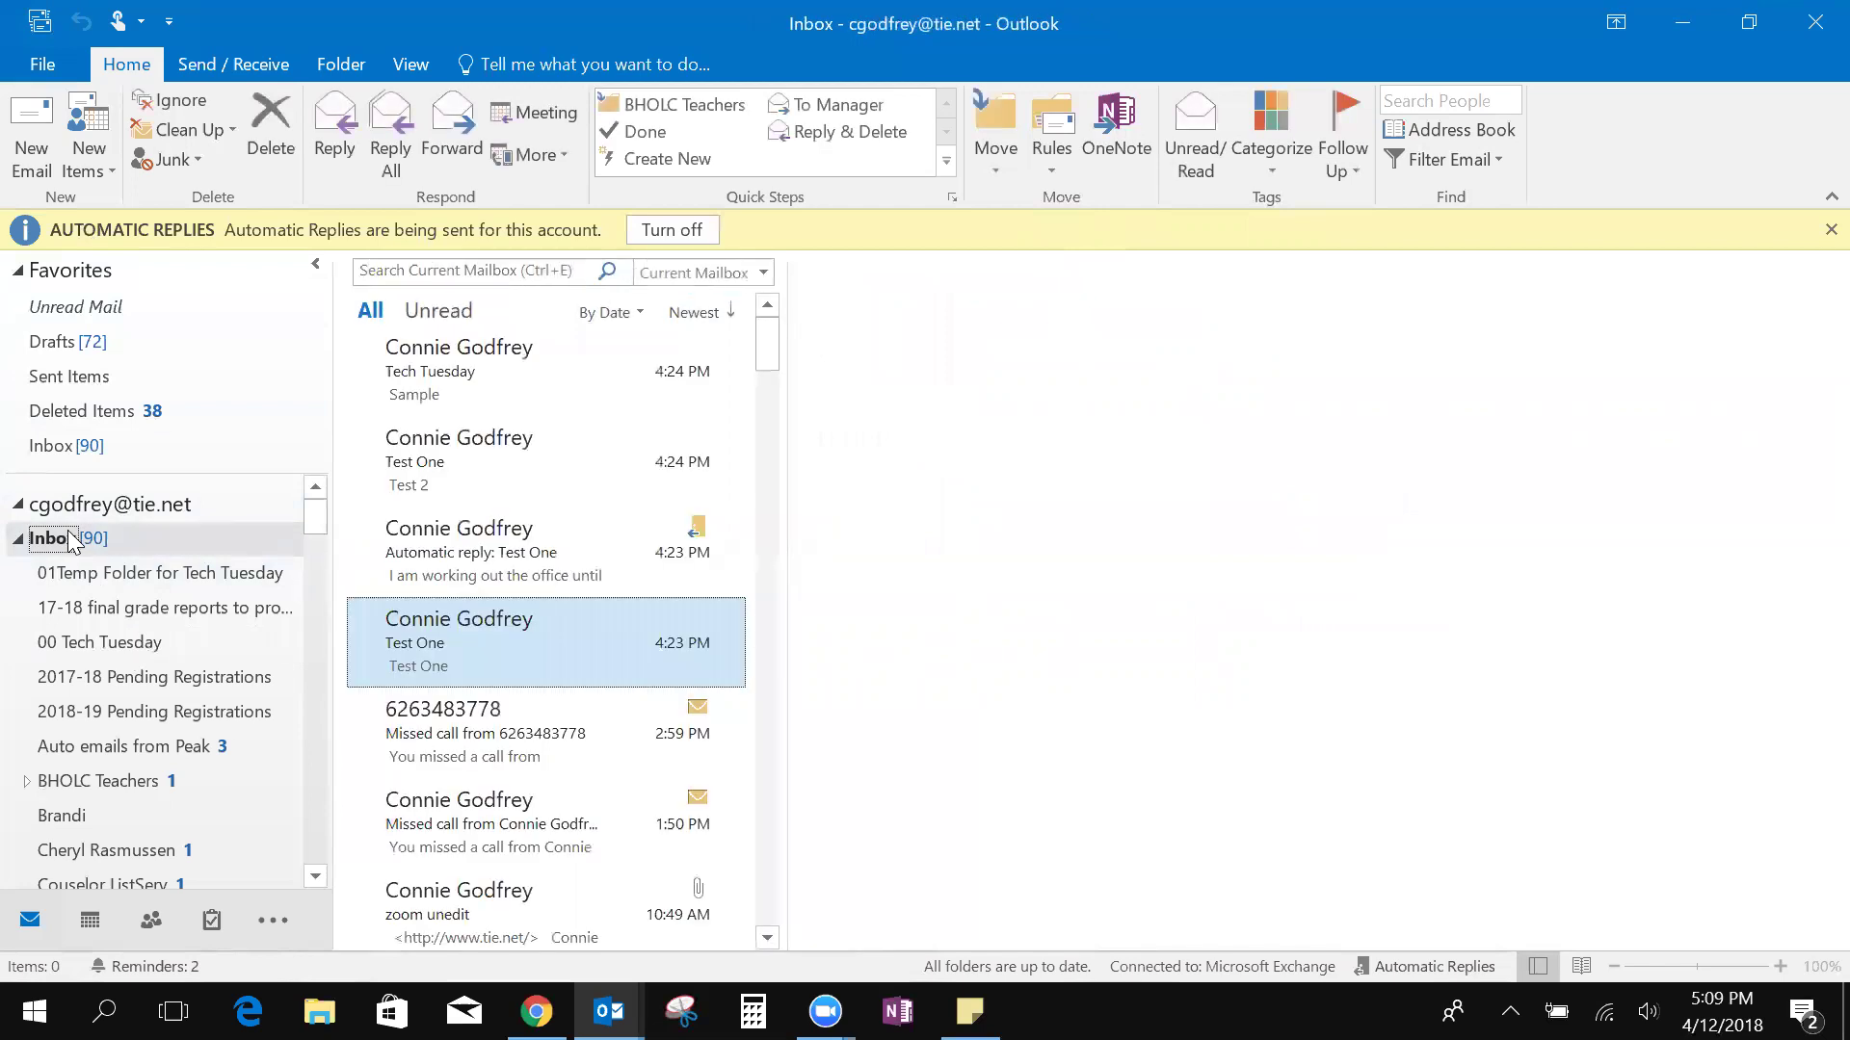
pyautogui.click(1069, 166)
pyautogui.click(1091, 235)
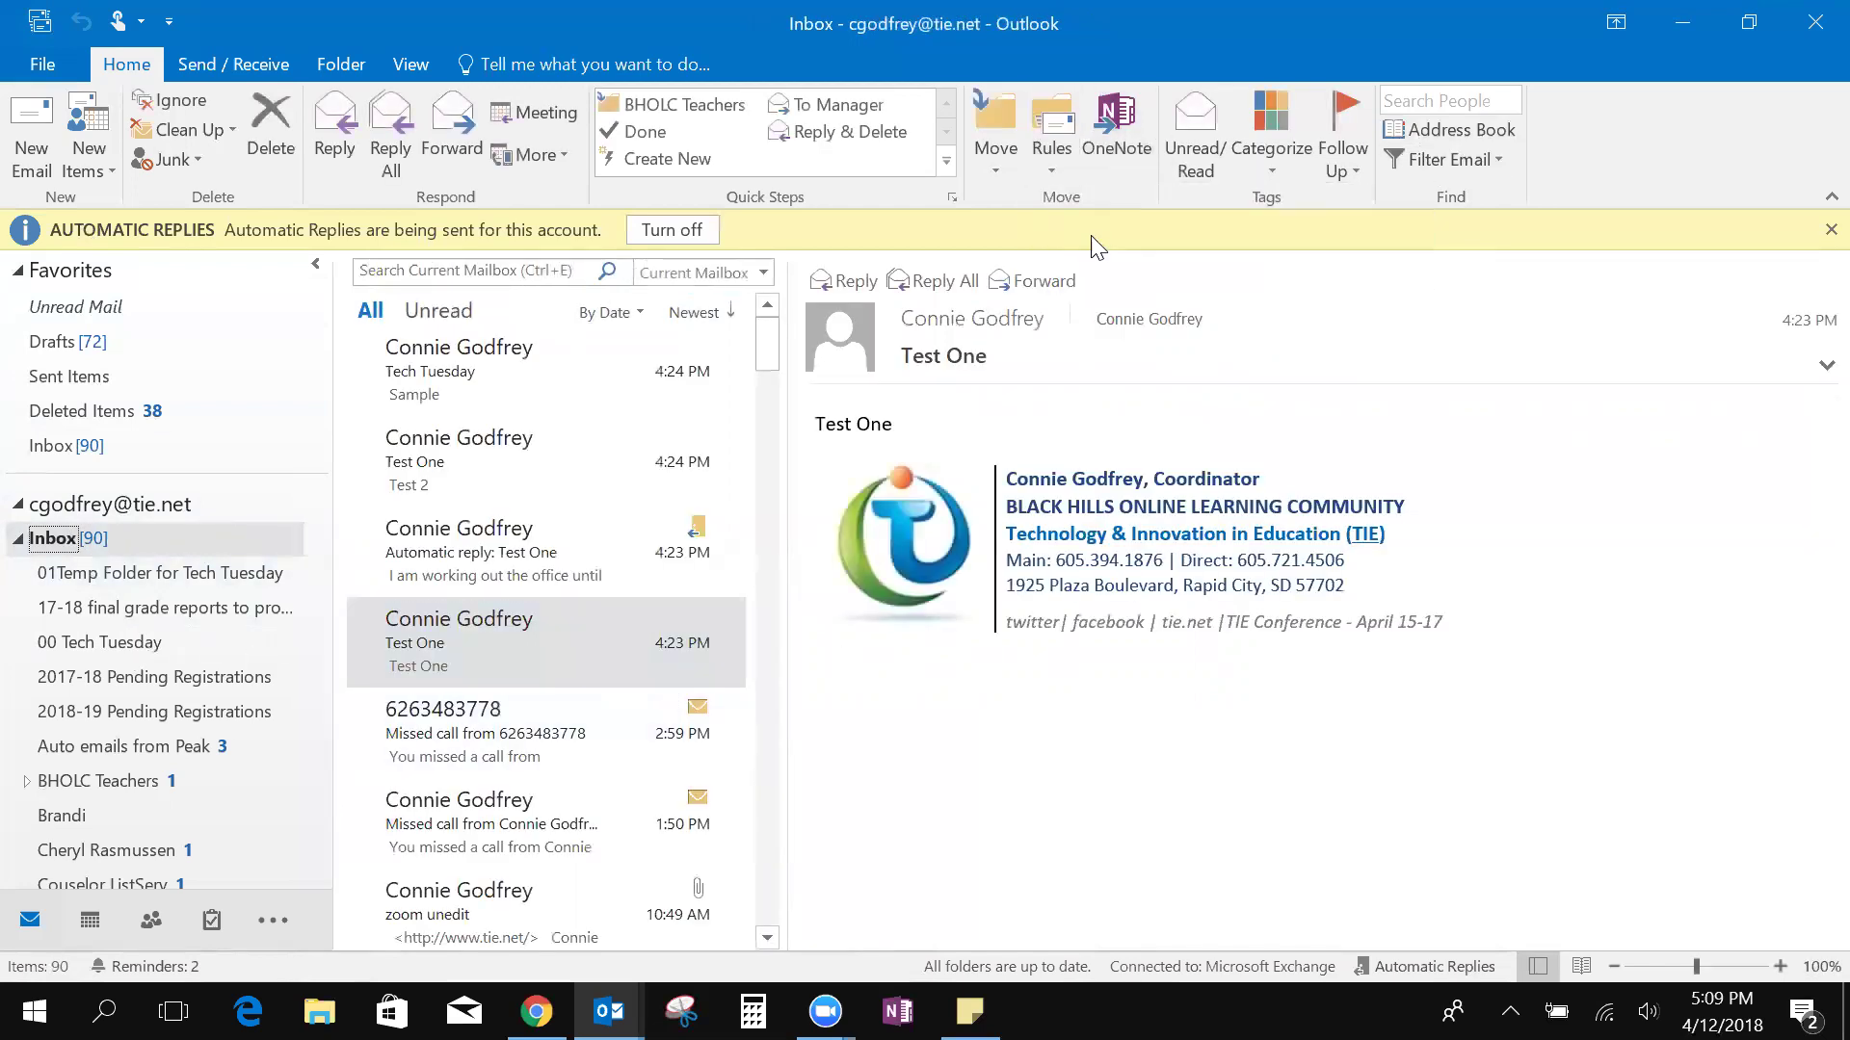
pyautogui.click(650, 421)
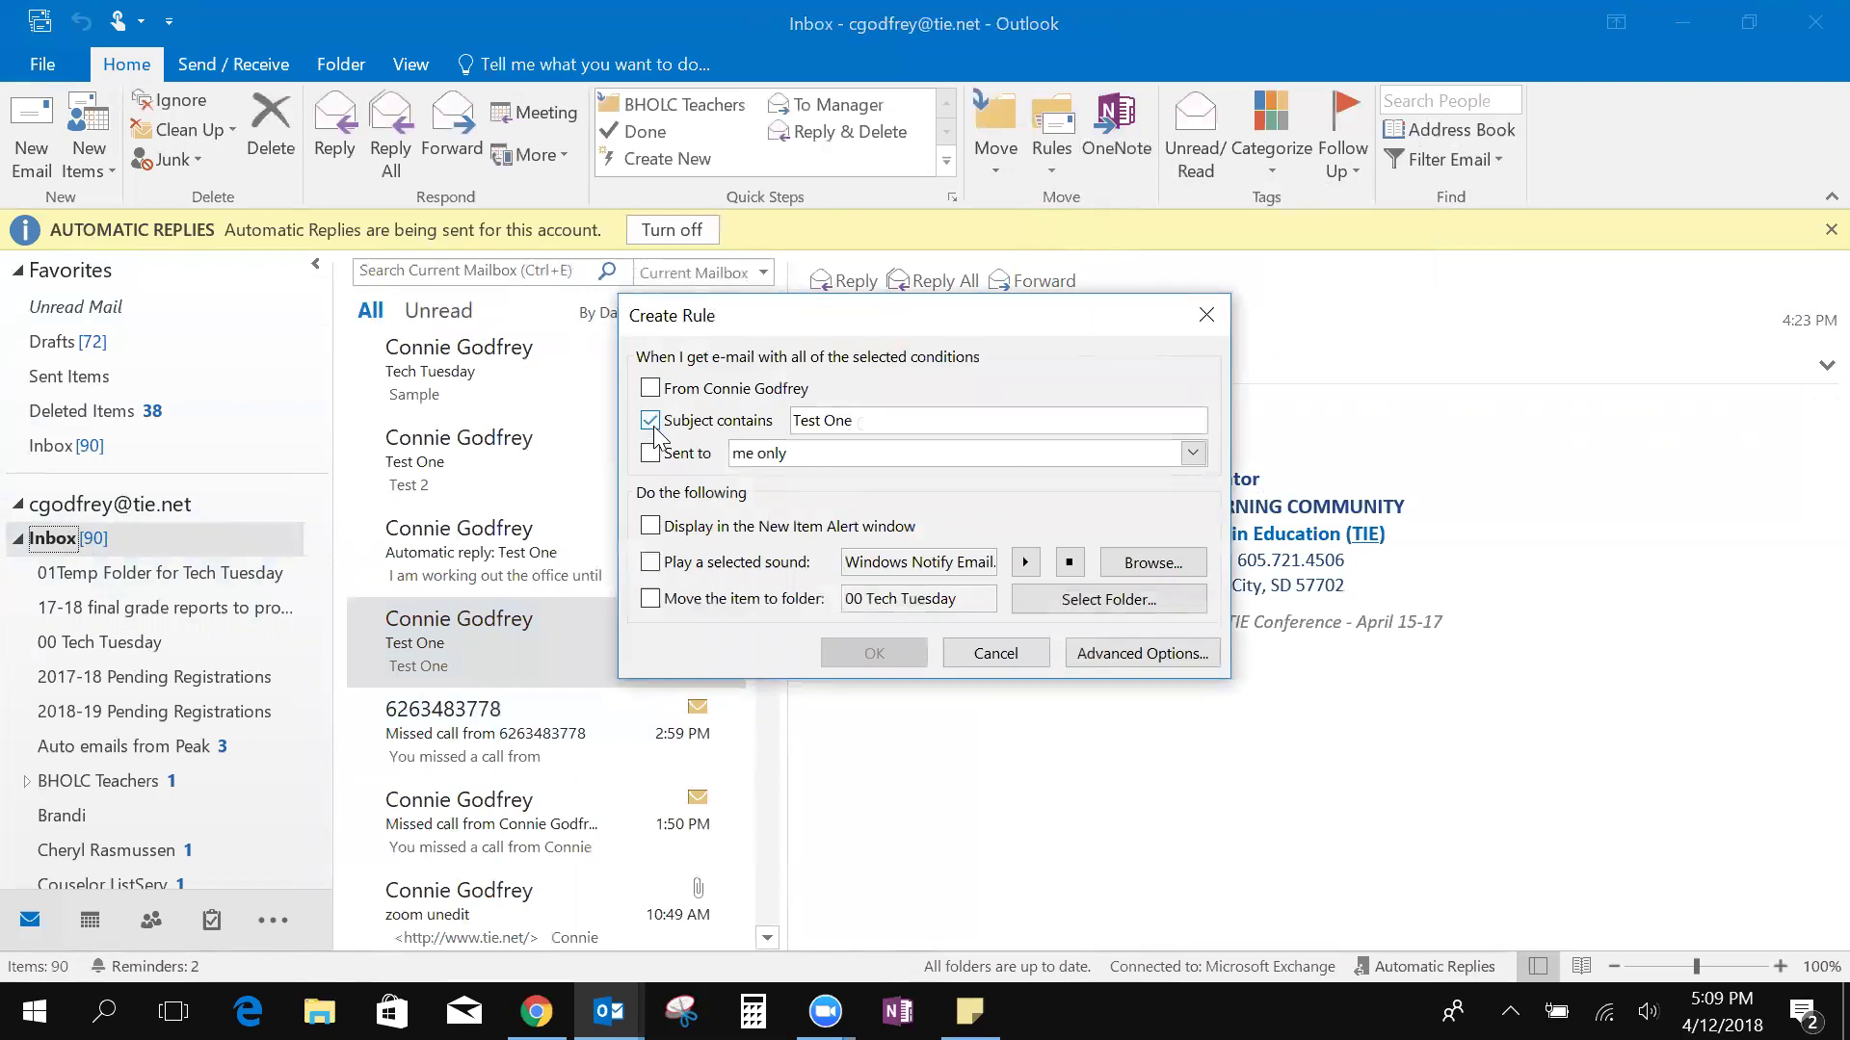
pyautogui.click(650, 599)
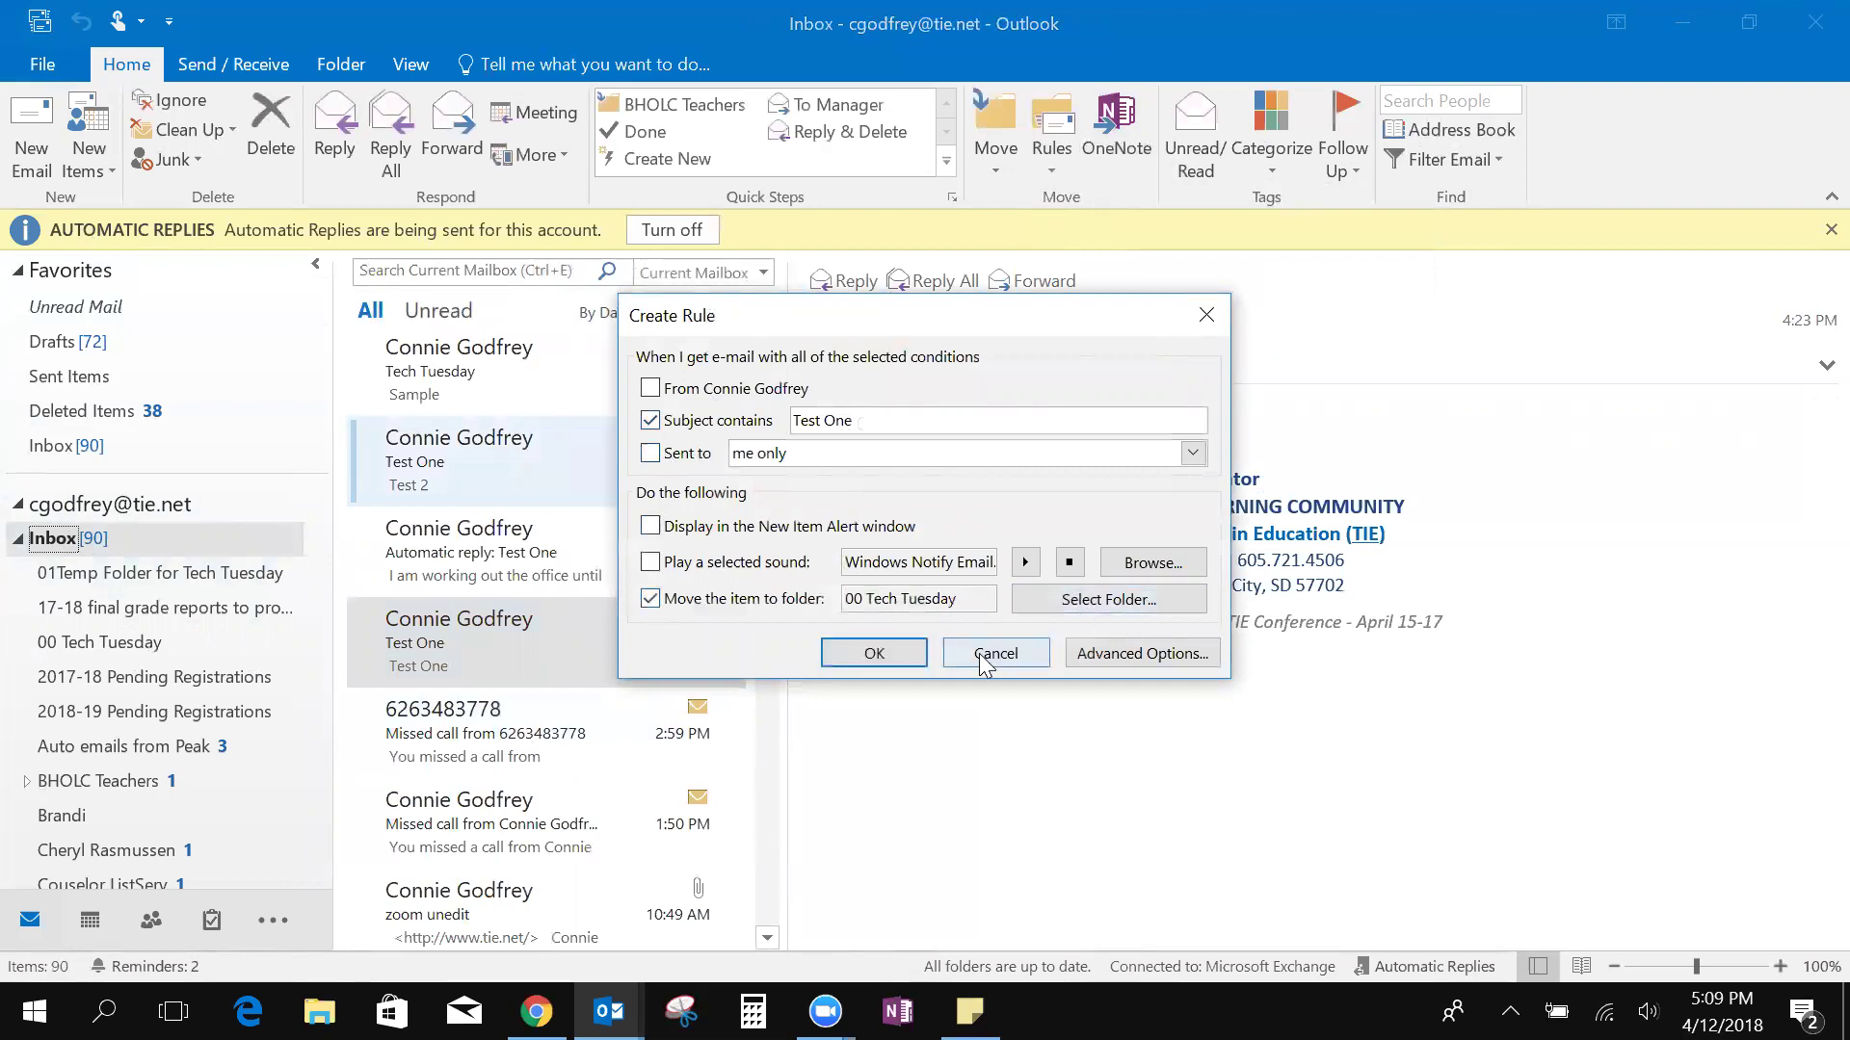
pyautogui.click(877, 655)
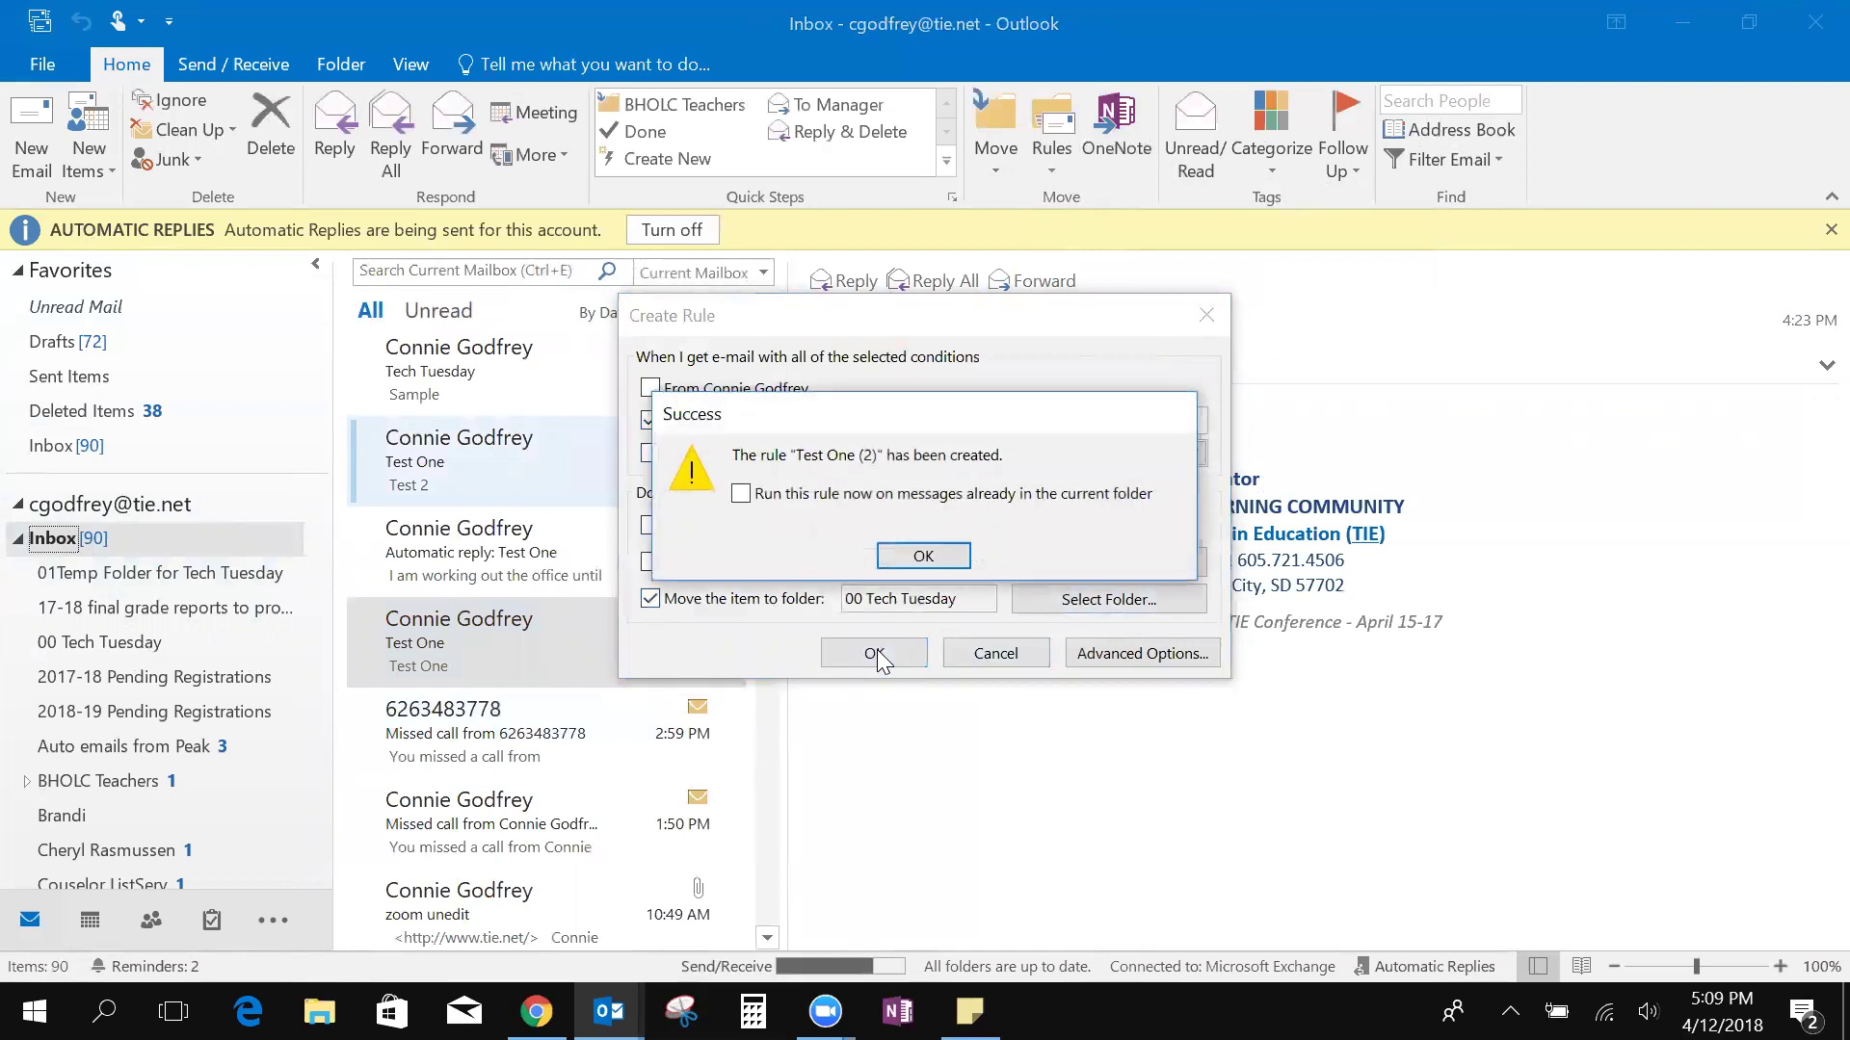
# Run the rule now and confirm the Test One messages landed in 00 Tech Tuesday
pyautogui.click(923, 559)
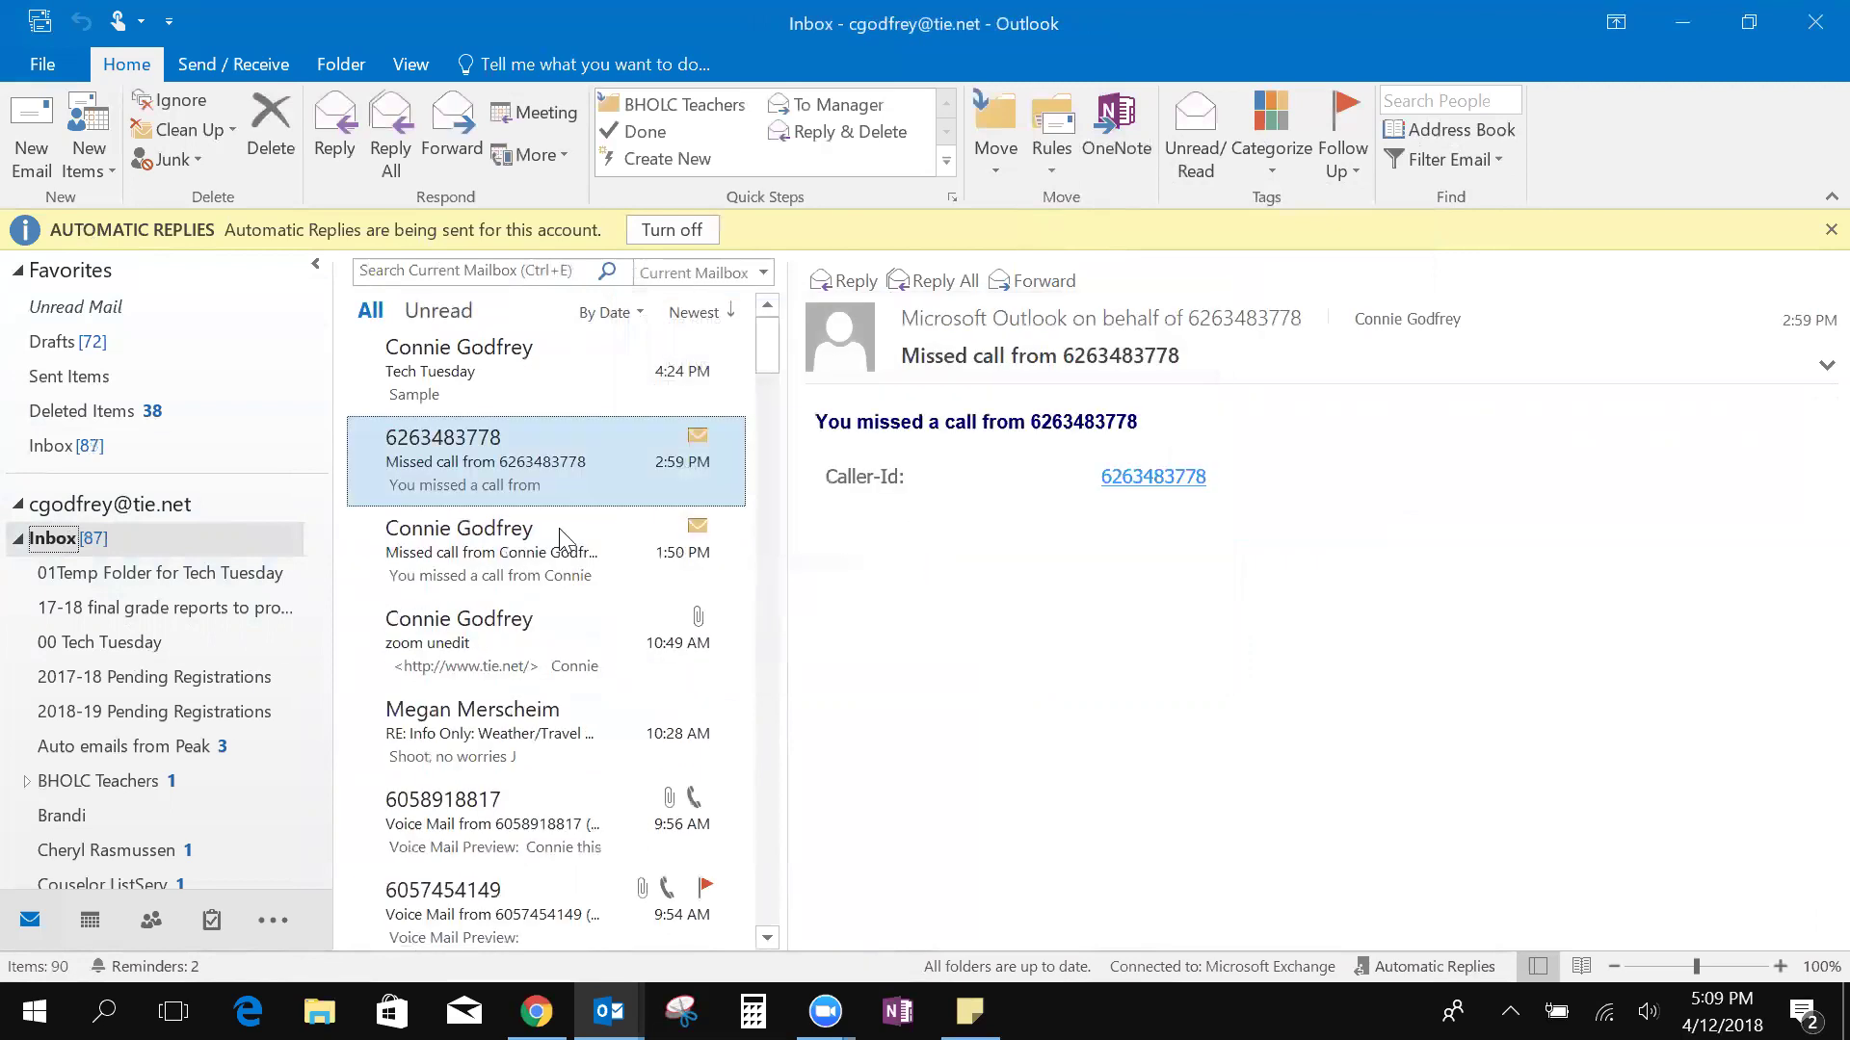
pyautogui.click(114, 647)
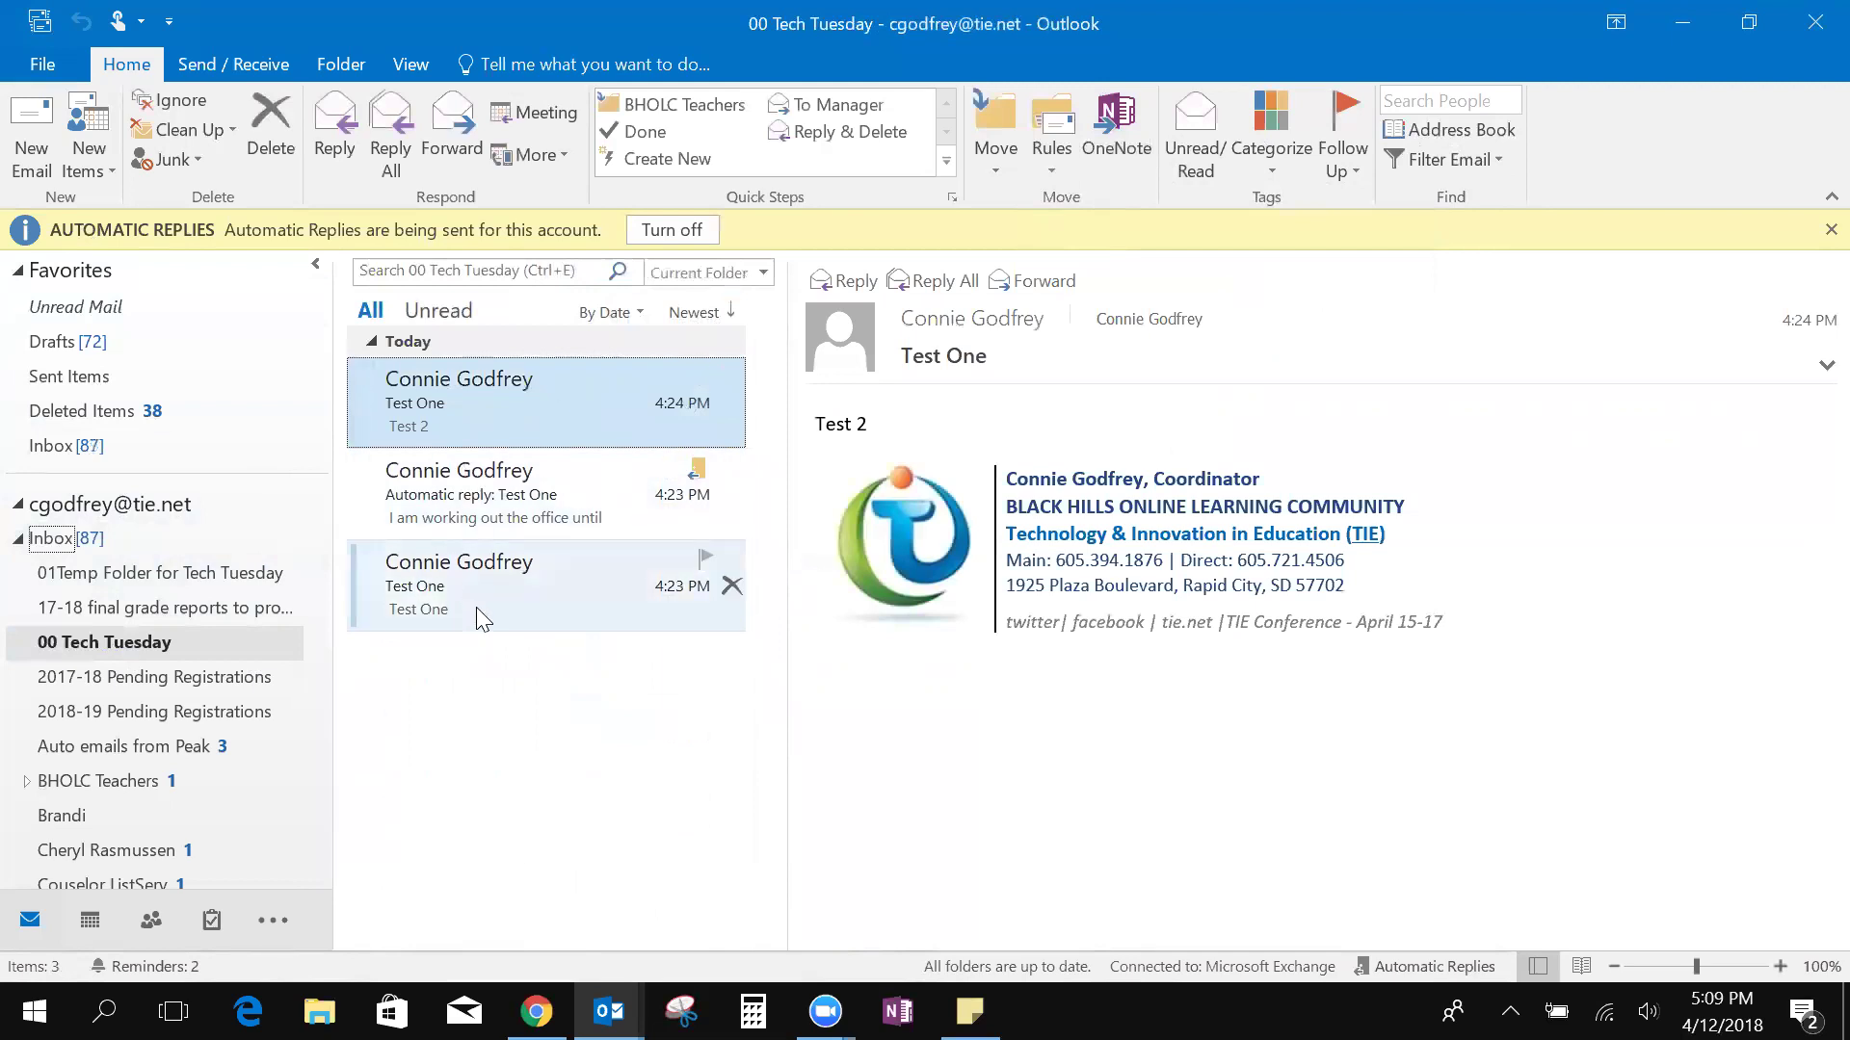
pyautogui.click(53, 540)
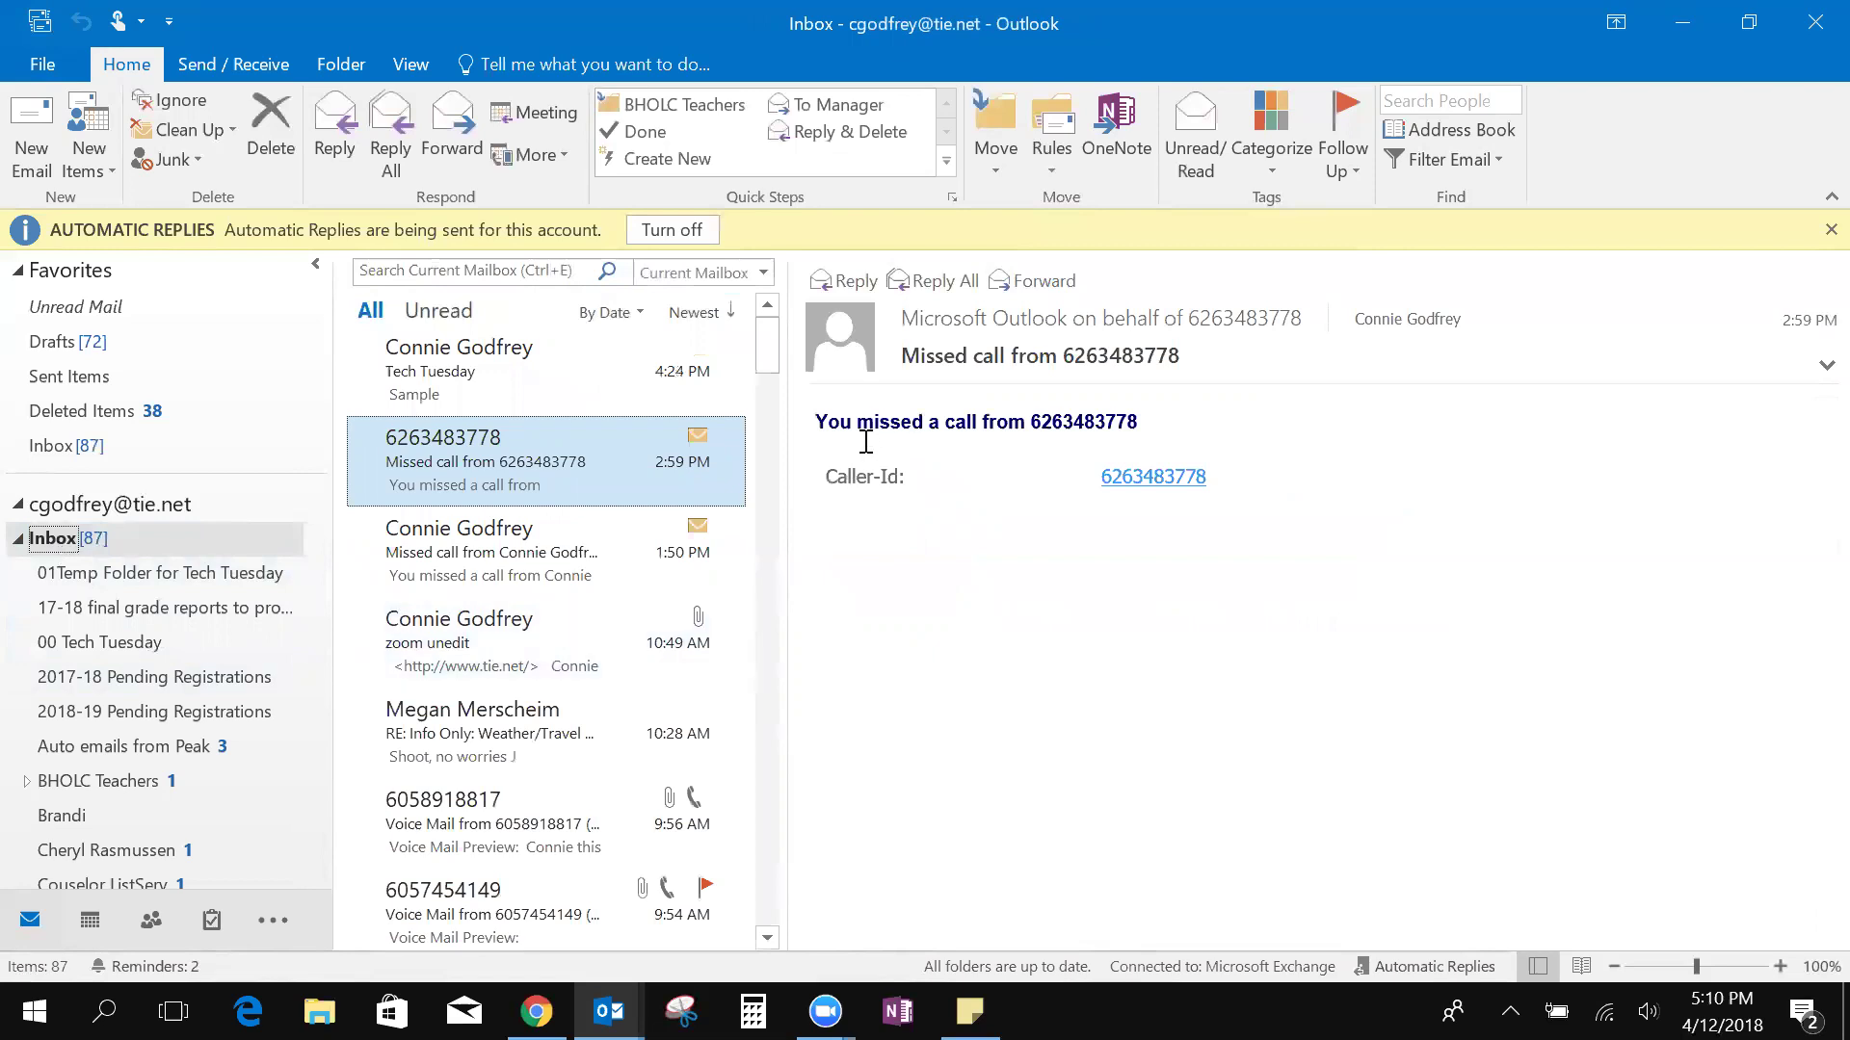
pyautogui.click(510, 270)
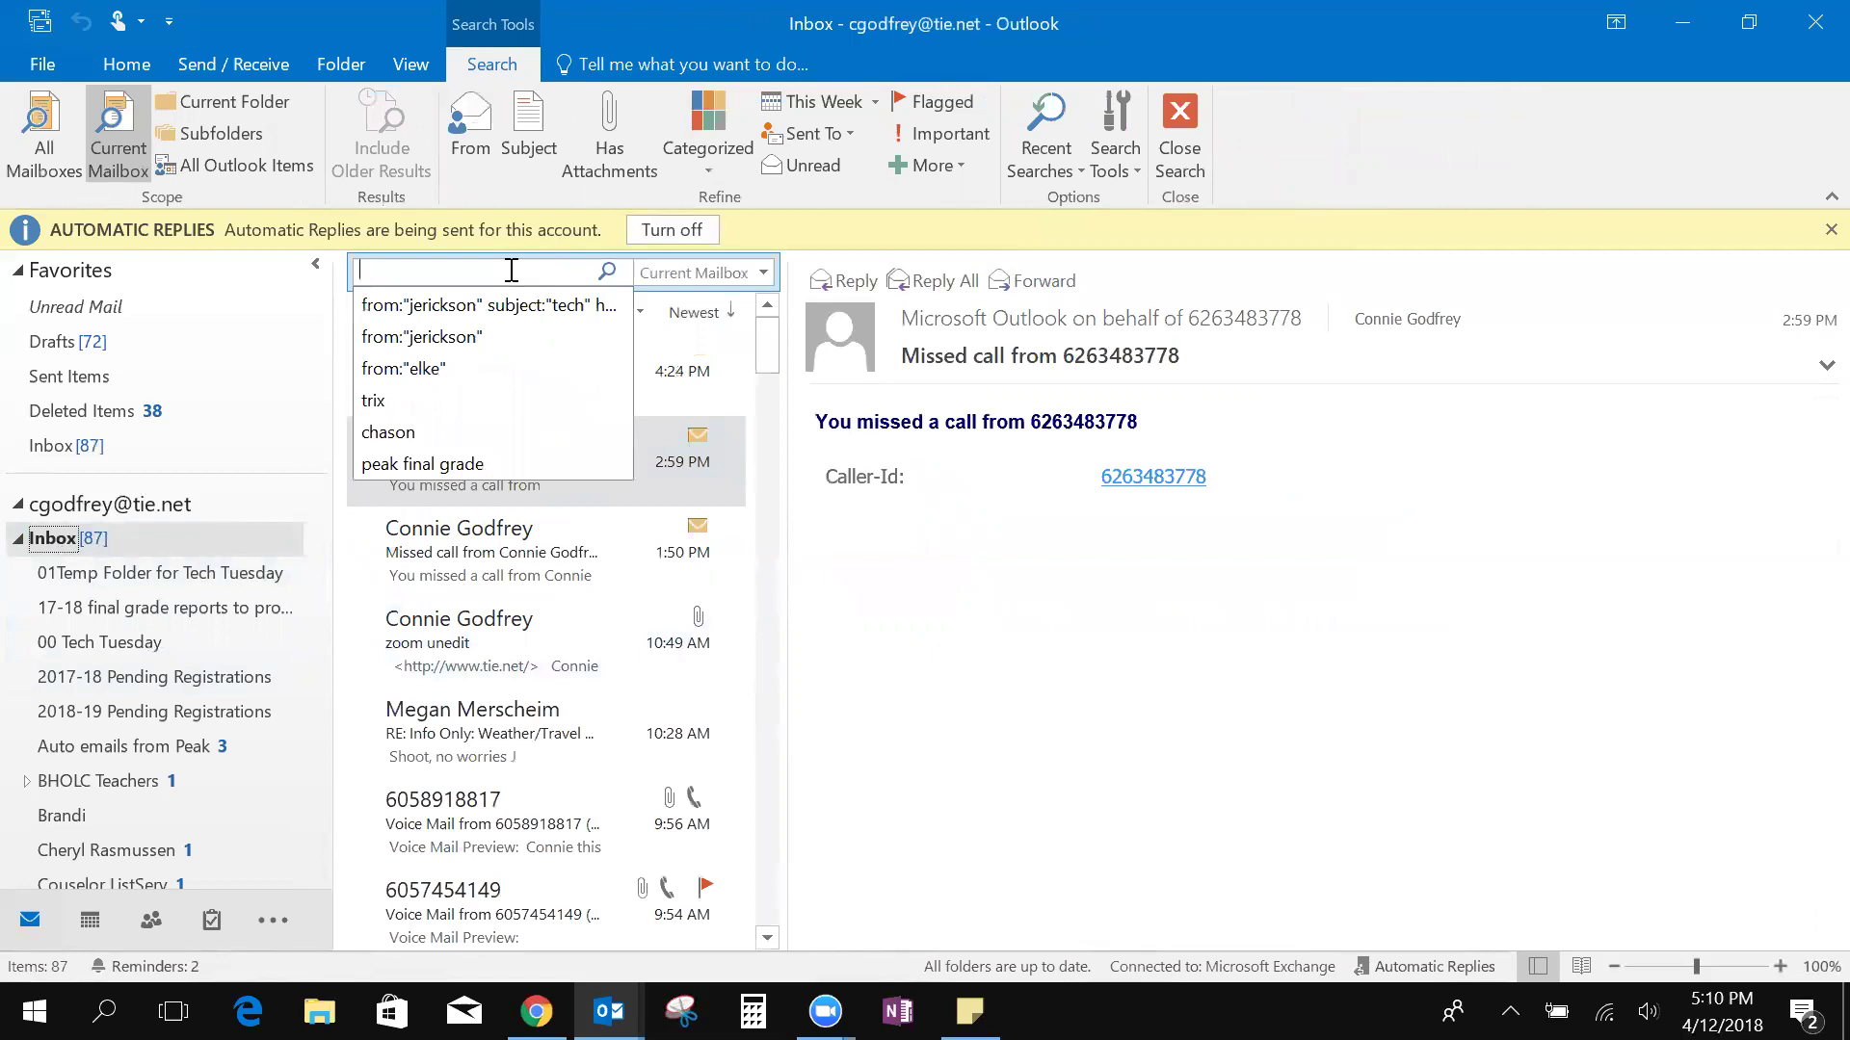
pyautogui.write('J')
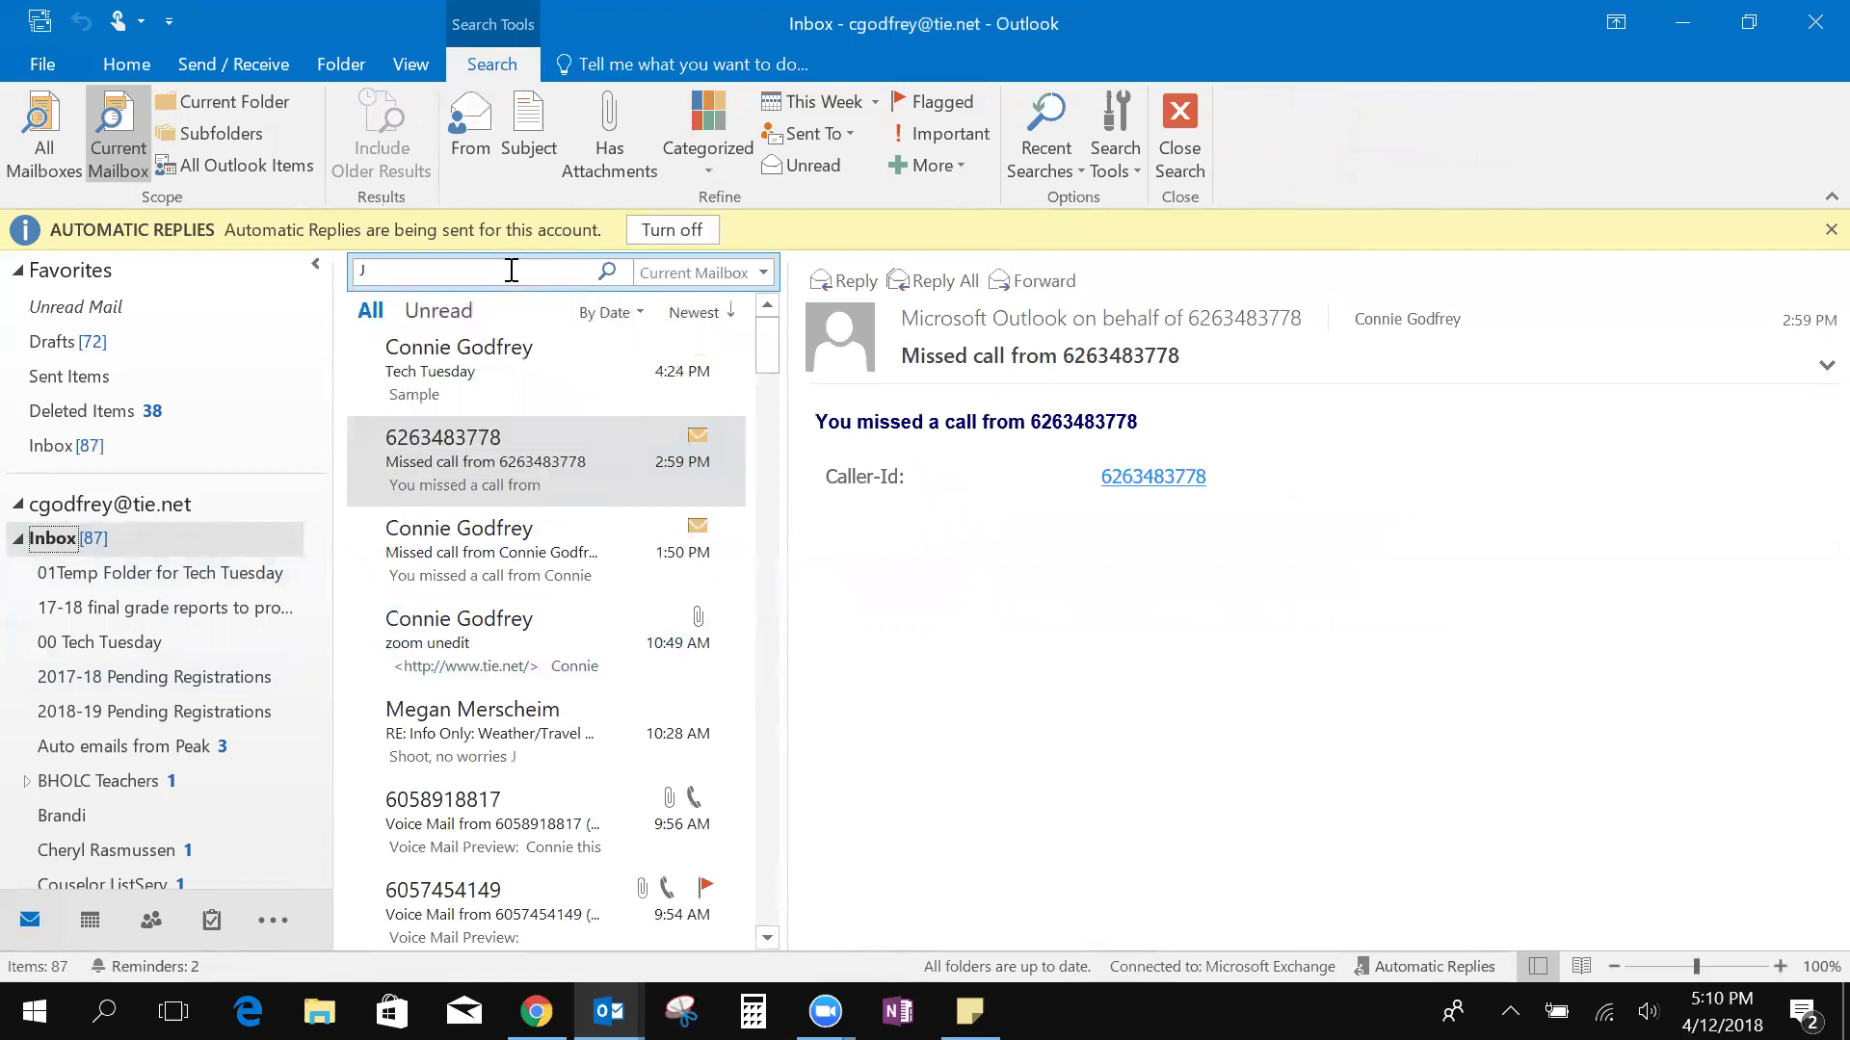
pyautogui.press('BackSpace')
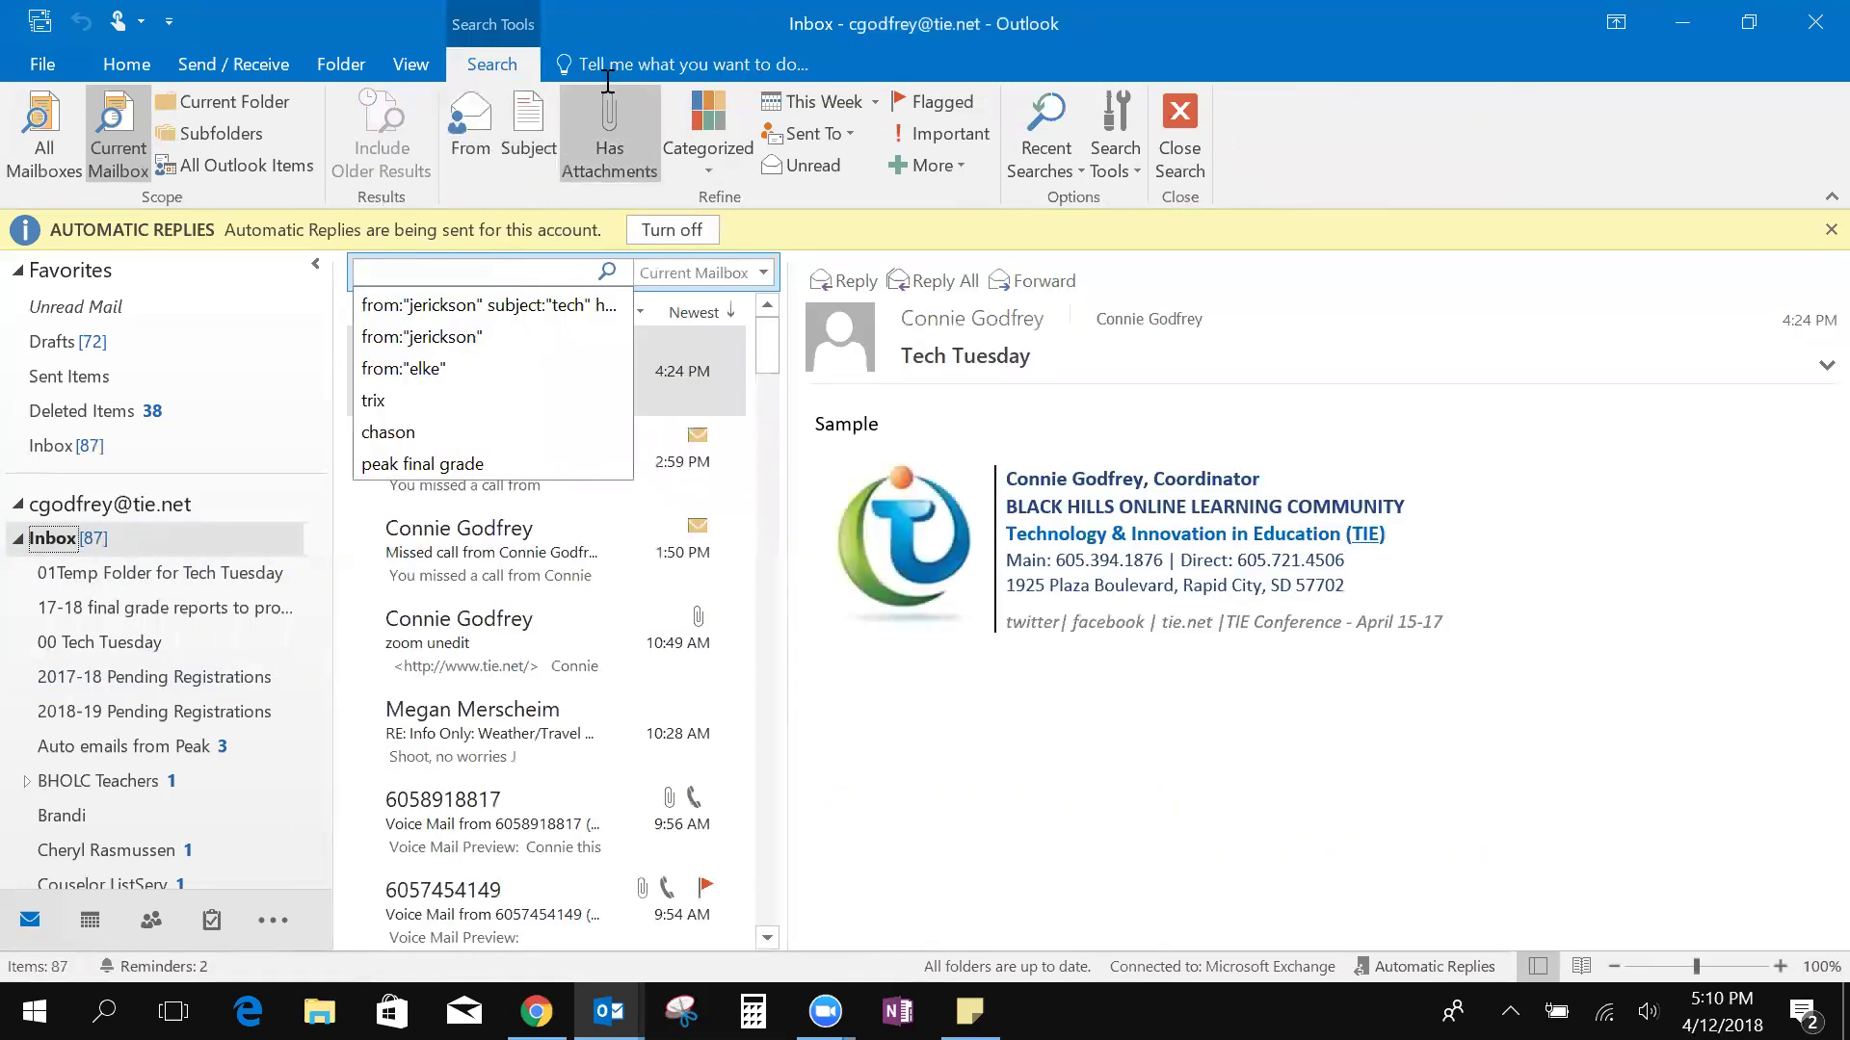
pyautogui.click(480, 140)
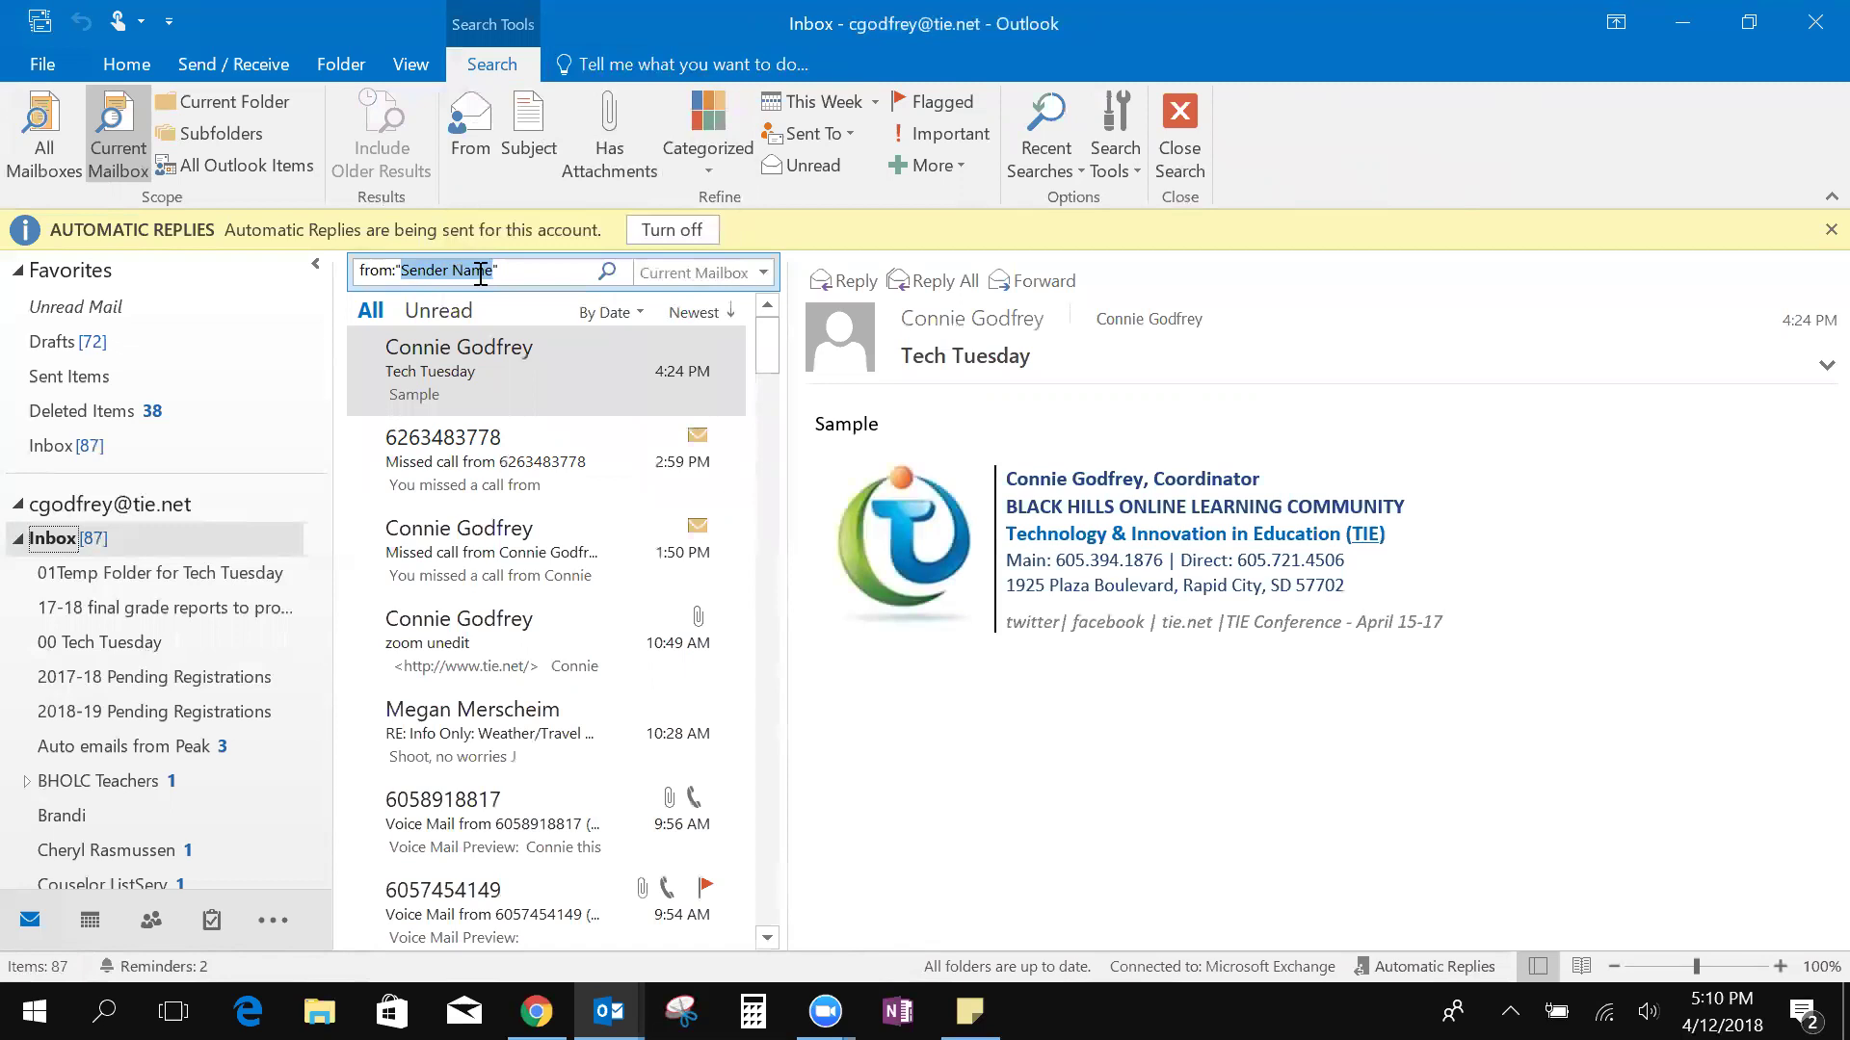
pyautogui.click(535, 275)
pyautogui.hotkey('ctrl', 'a')
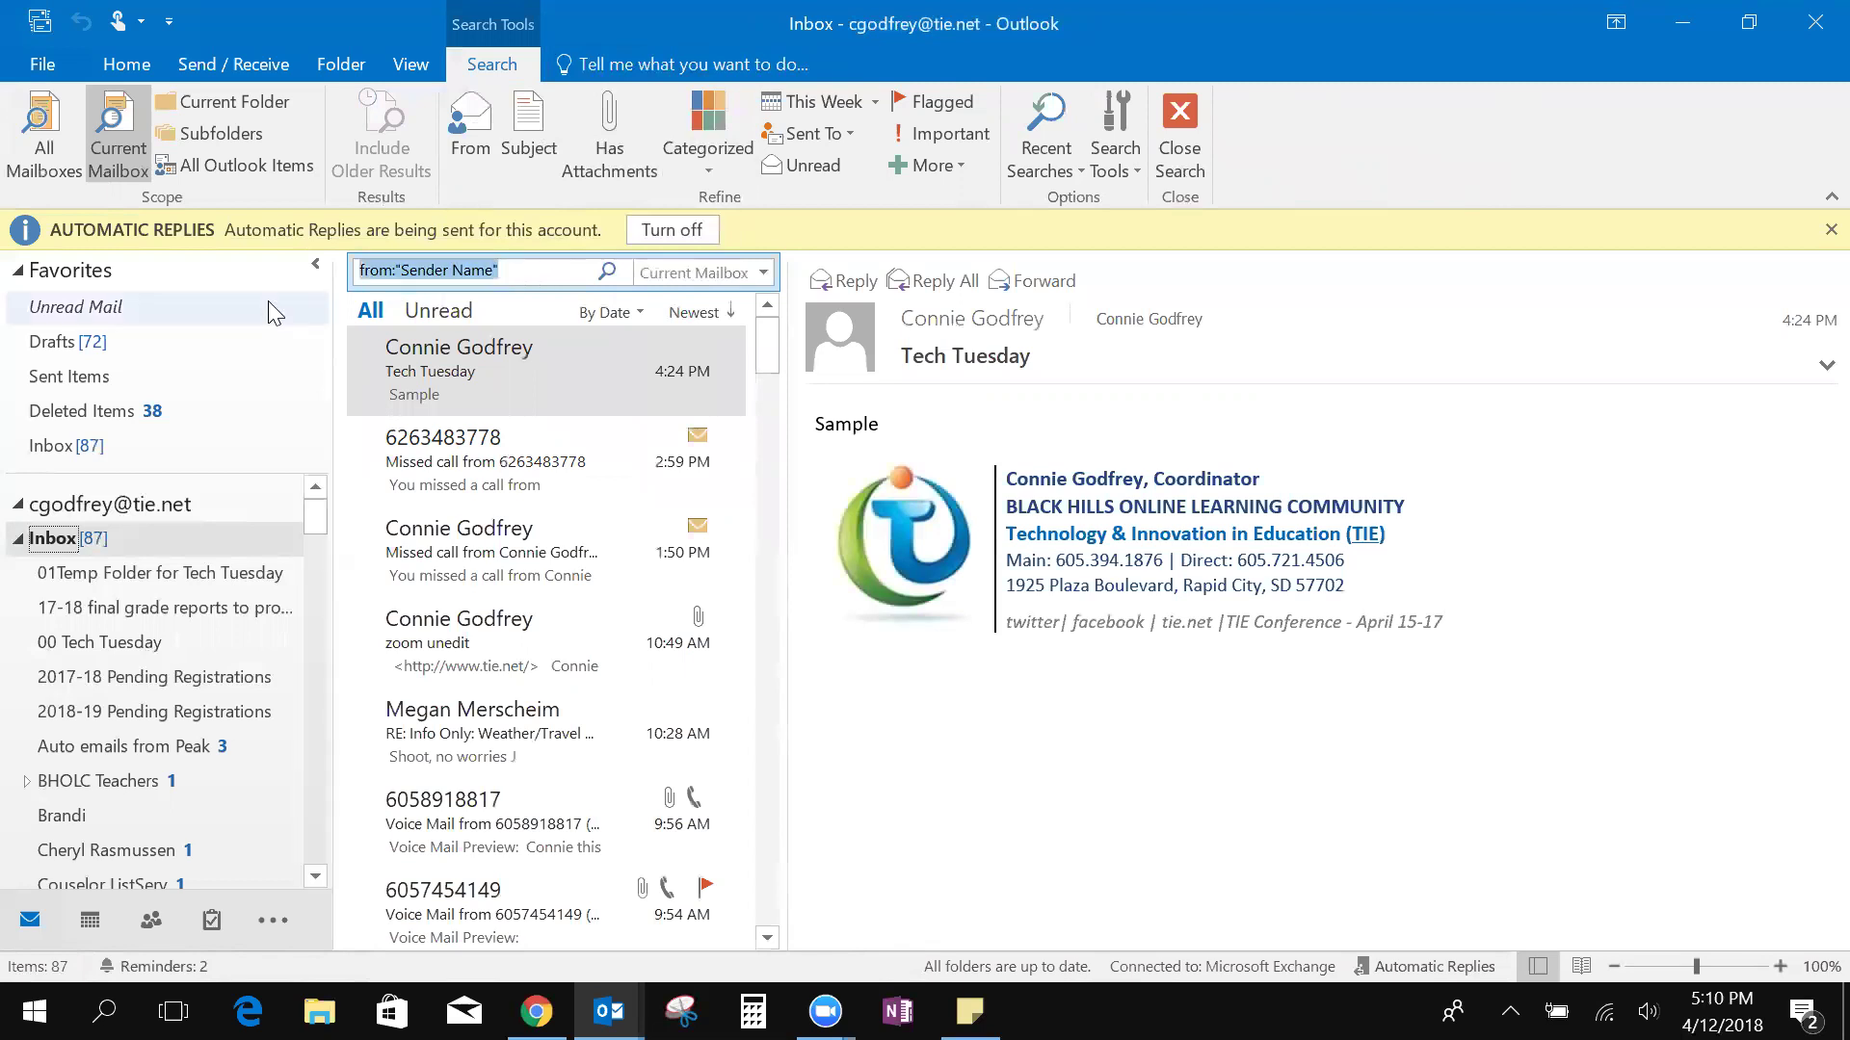
pyautogui.press('BackSpace')
pyautogui.click(421, 276)
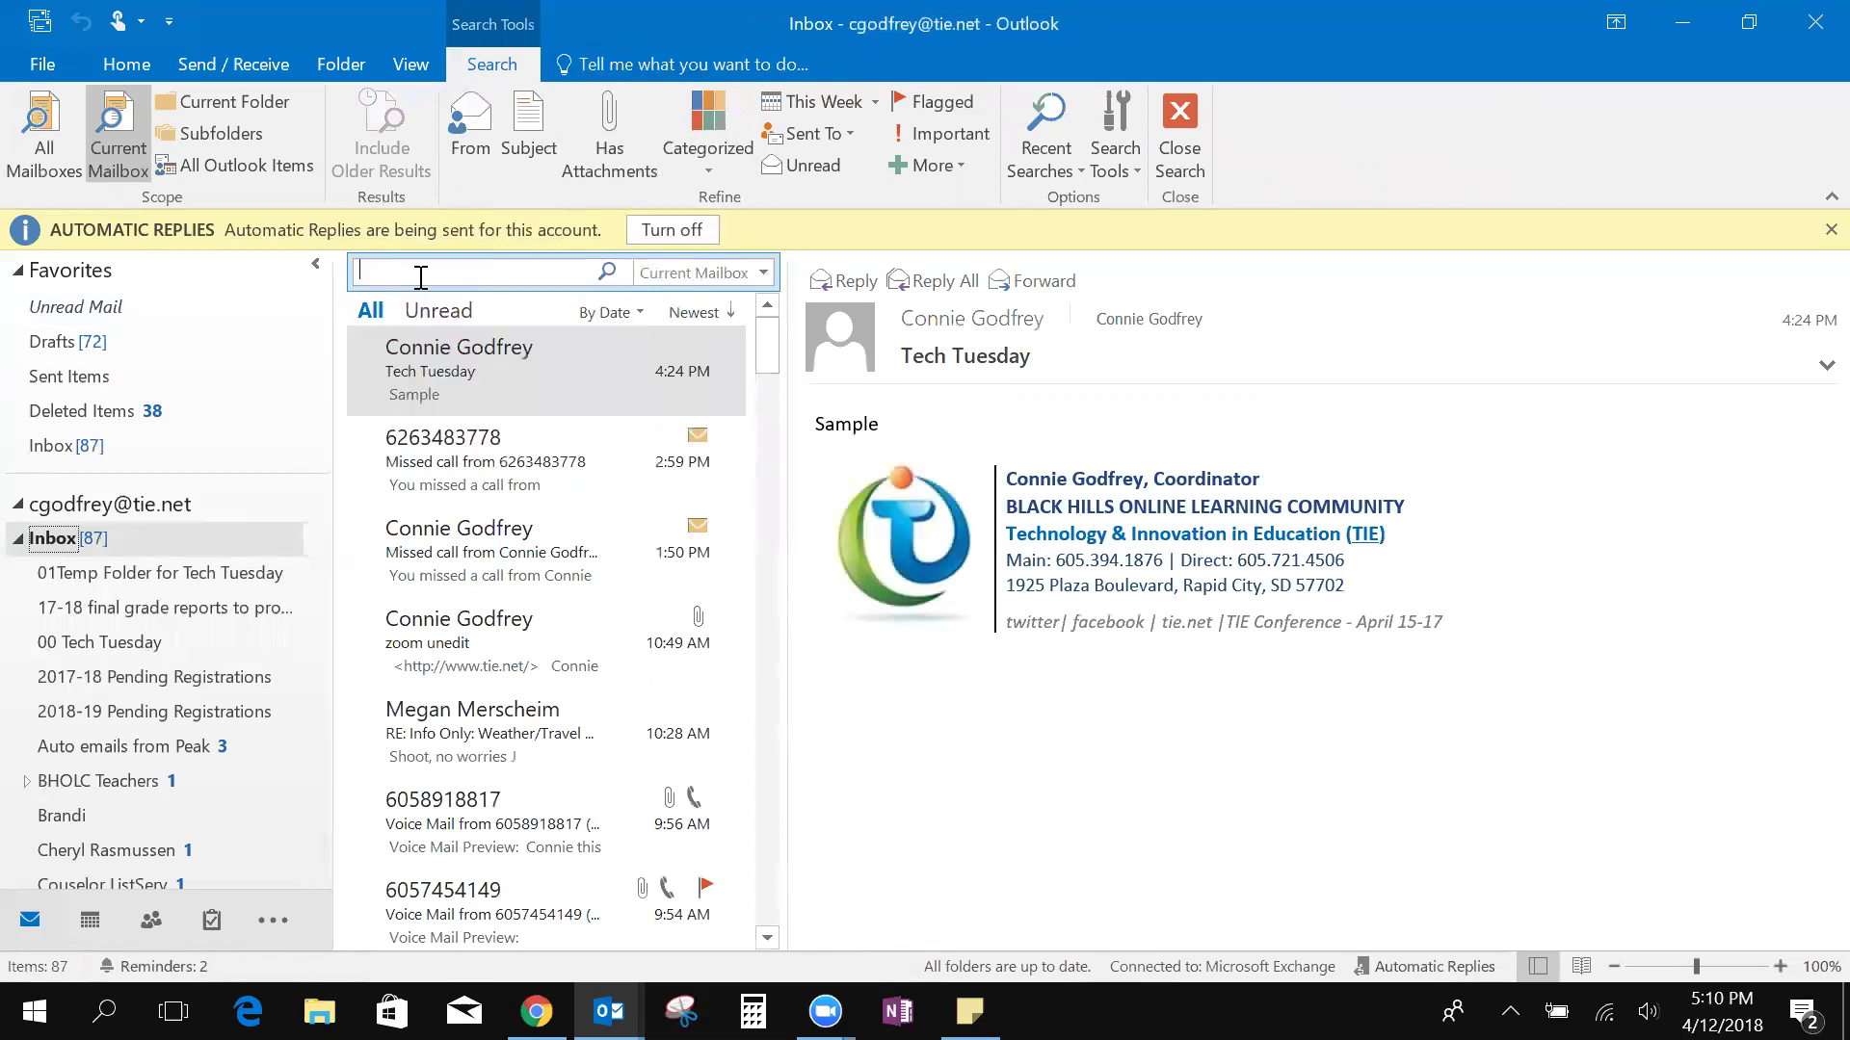
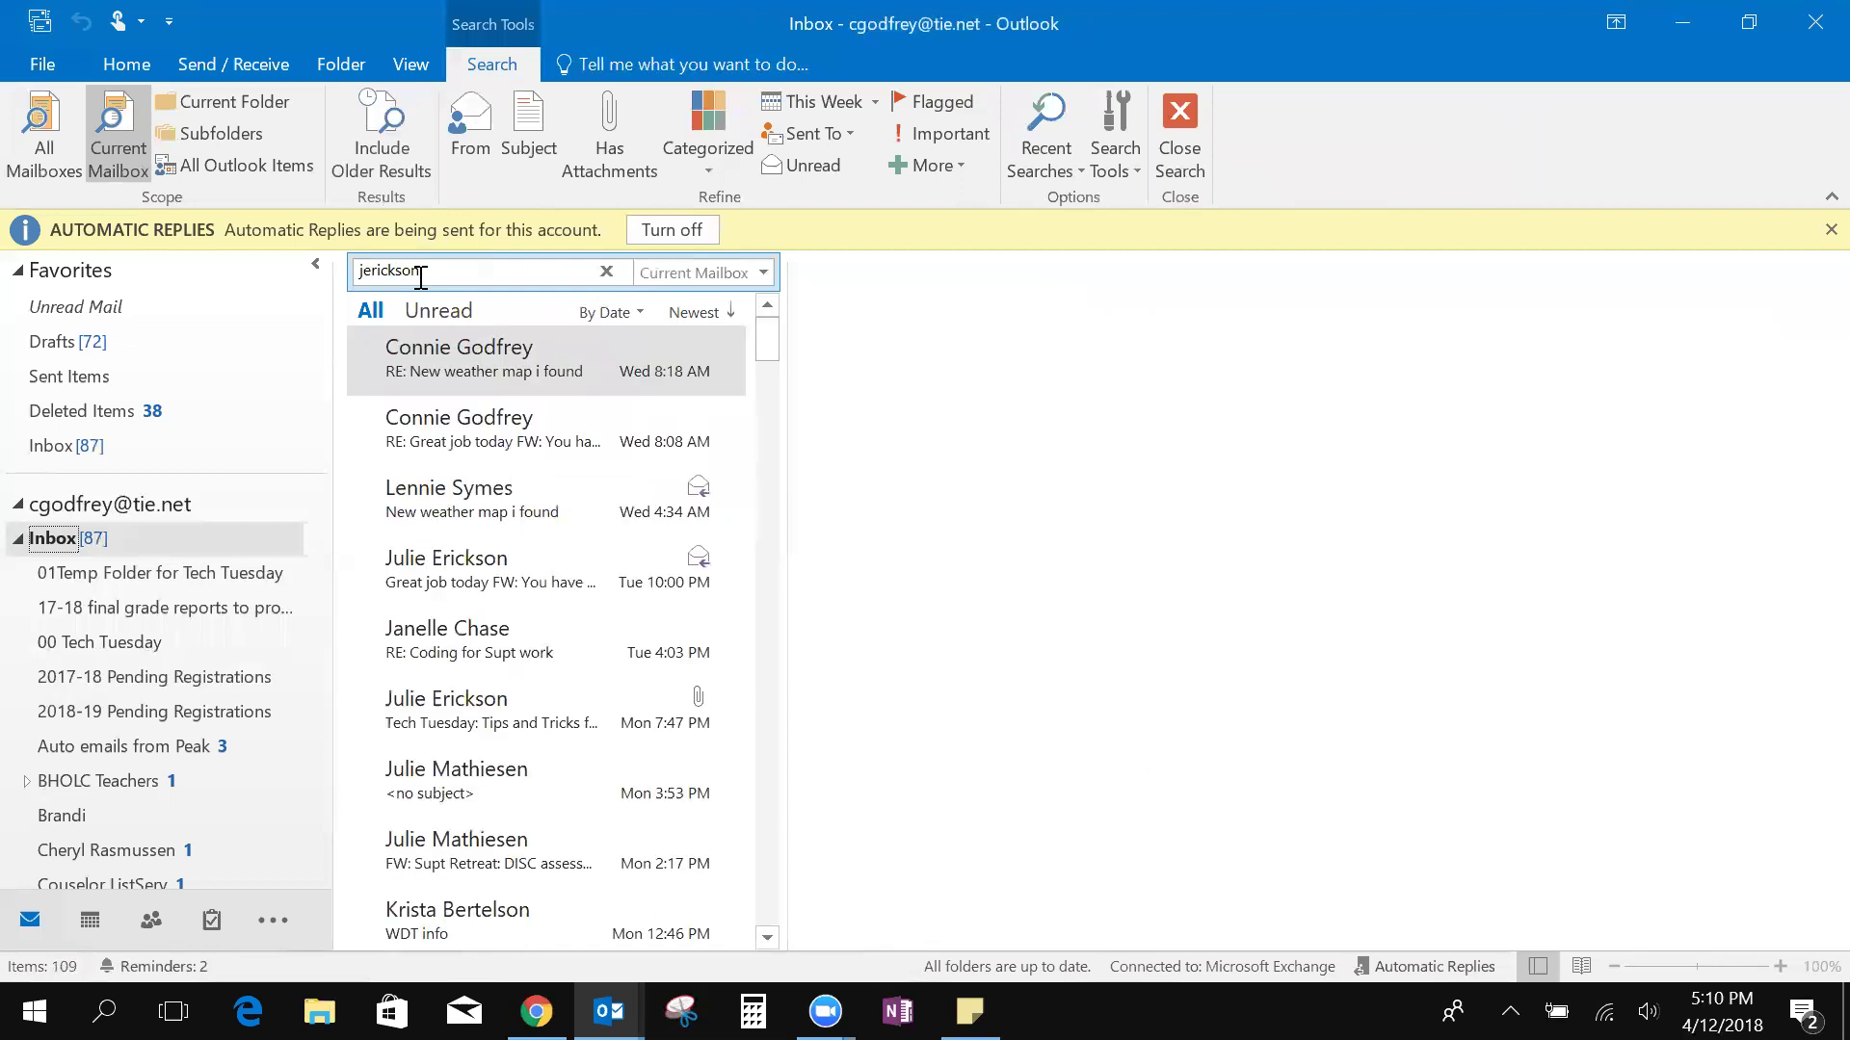
pyautogui.click(587, 640)
pyautogui.click(540, 474)
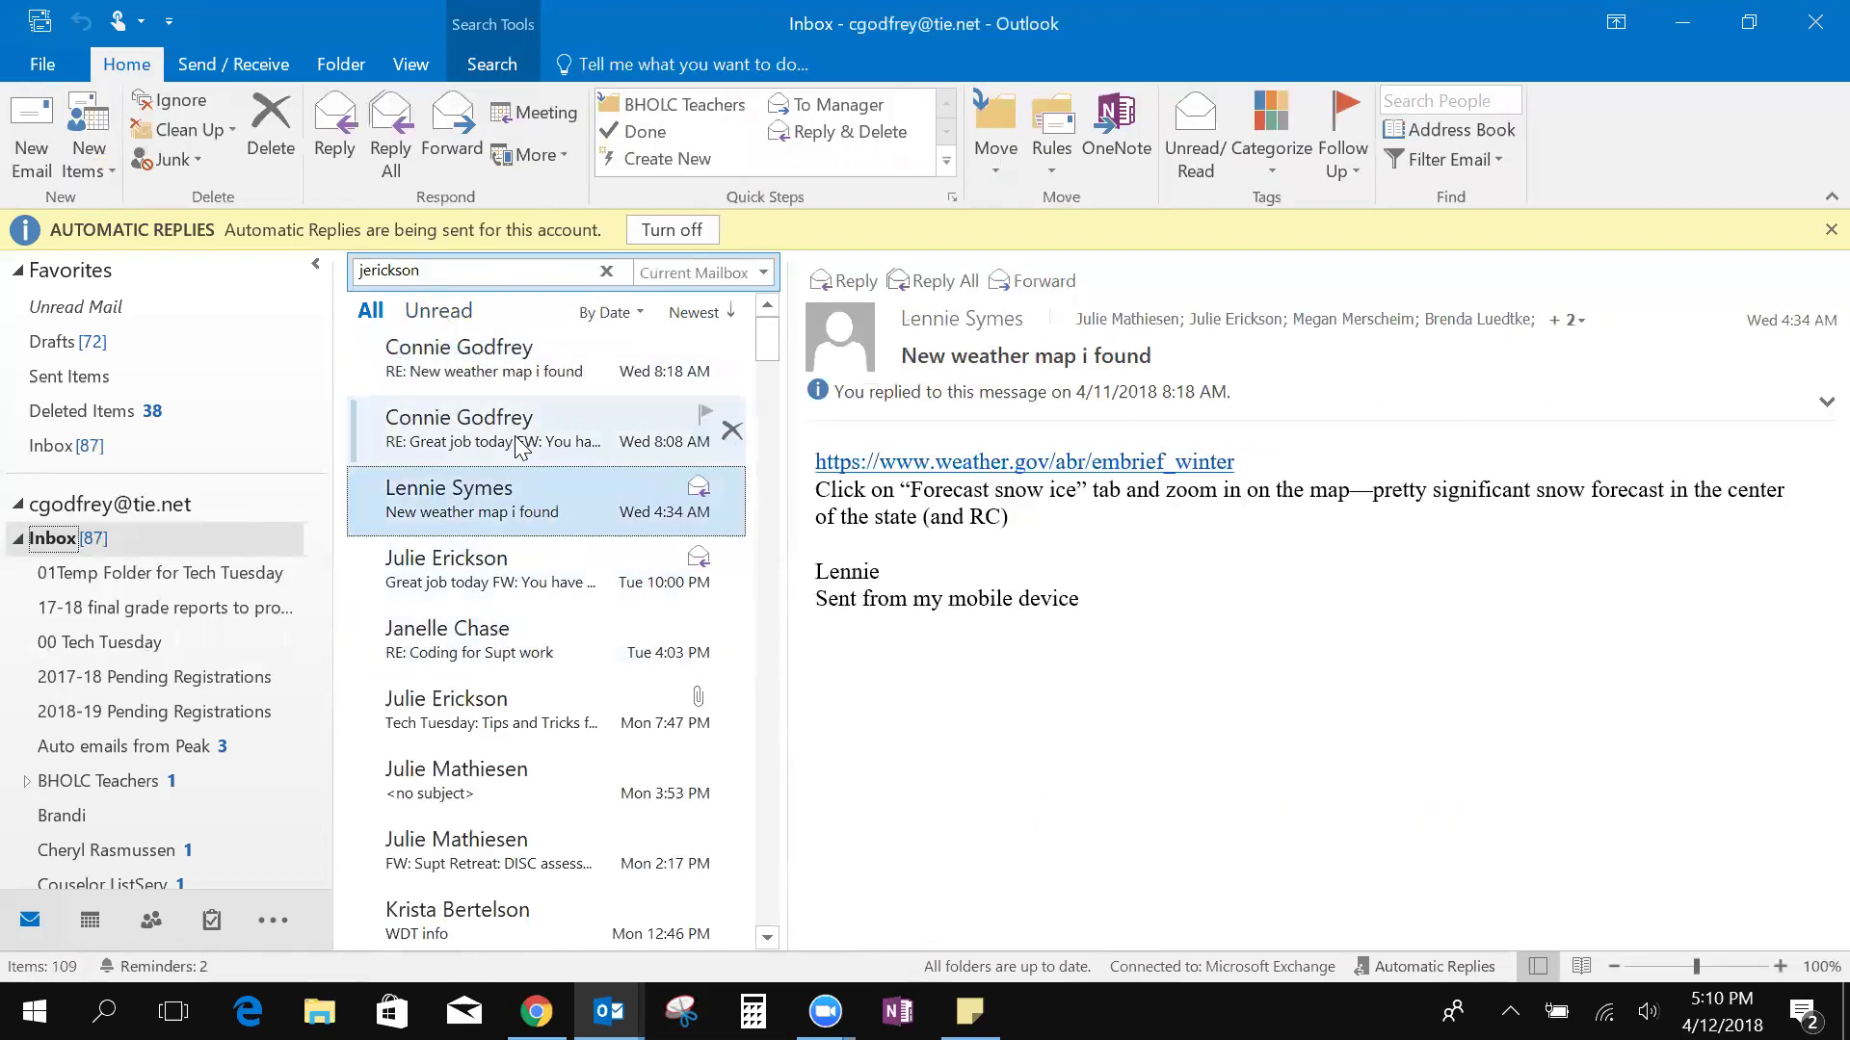
pyautogui.click(489, 424)
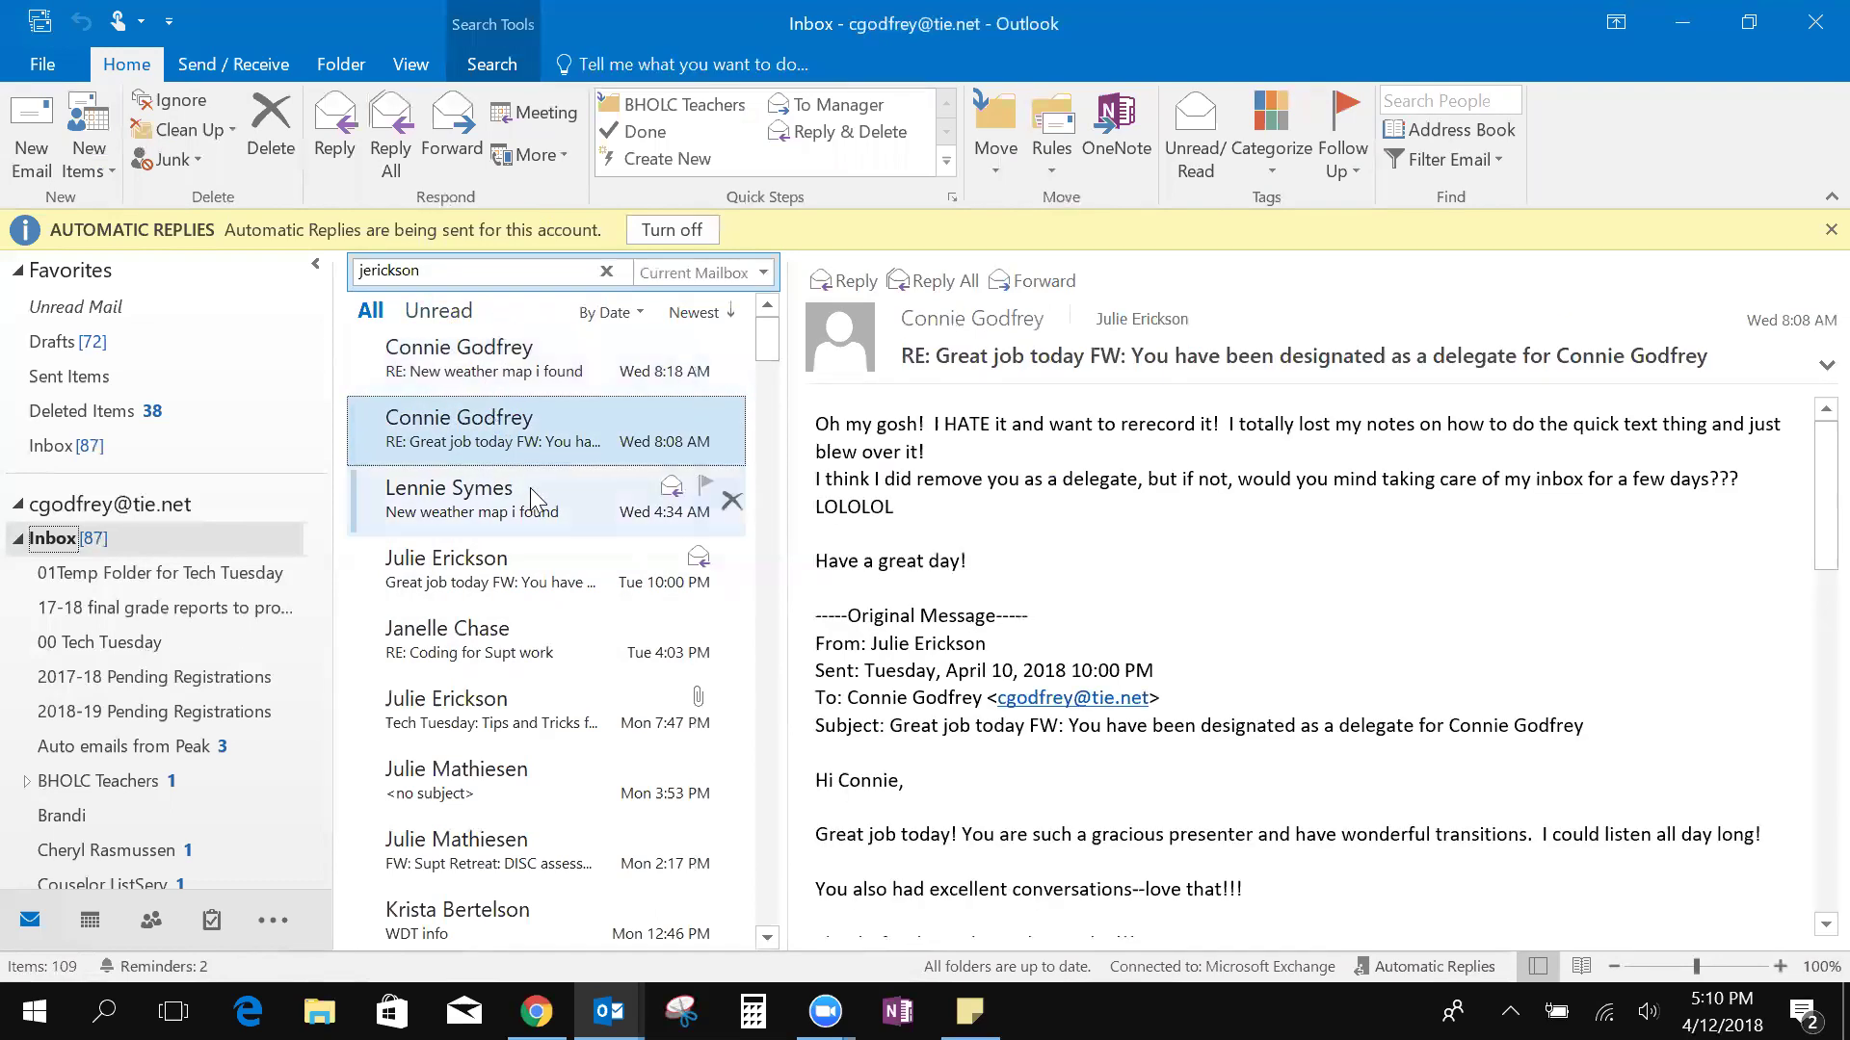
pyautogui.click(58, 540)
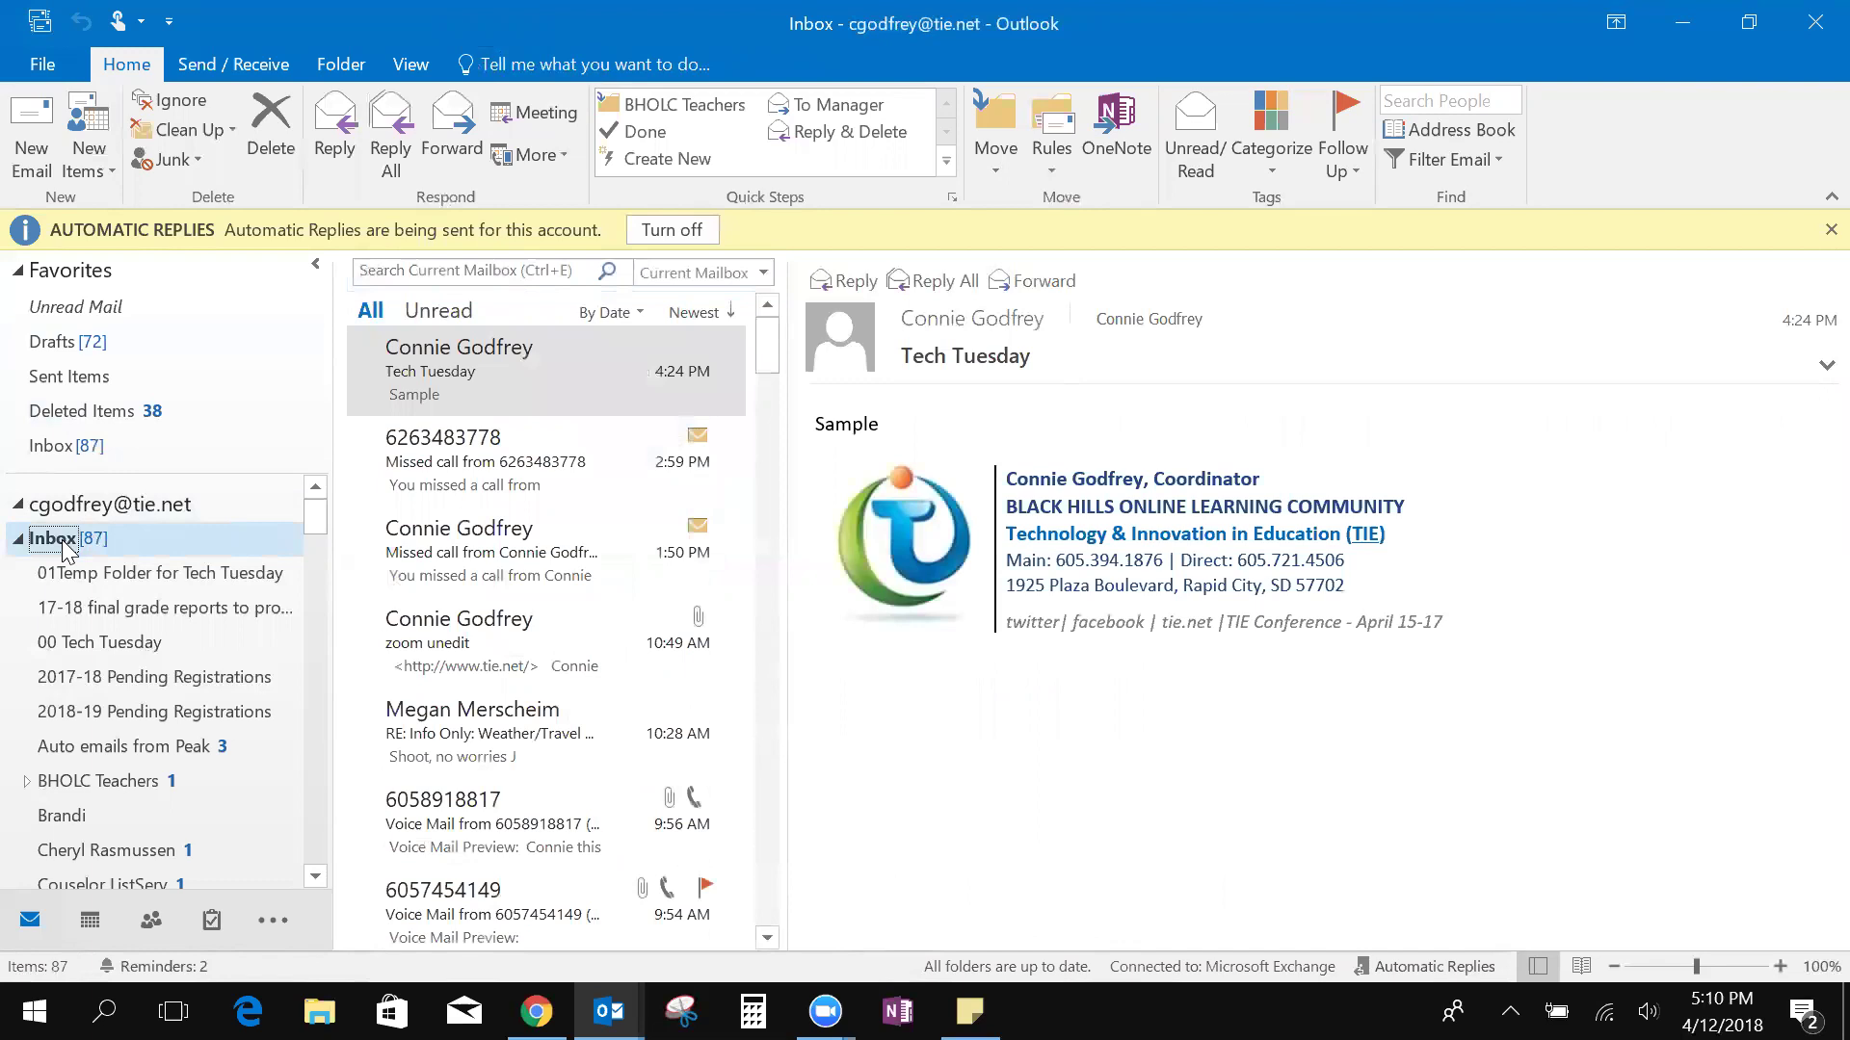
pyautogui.click(418, 273)
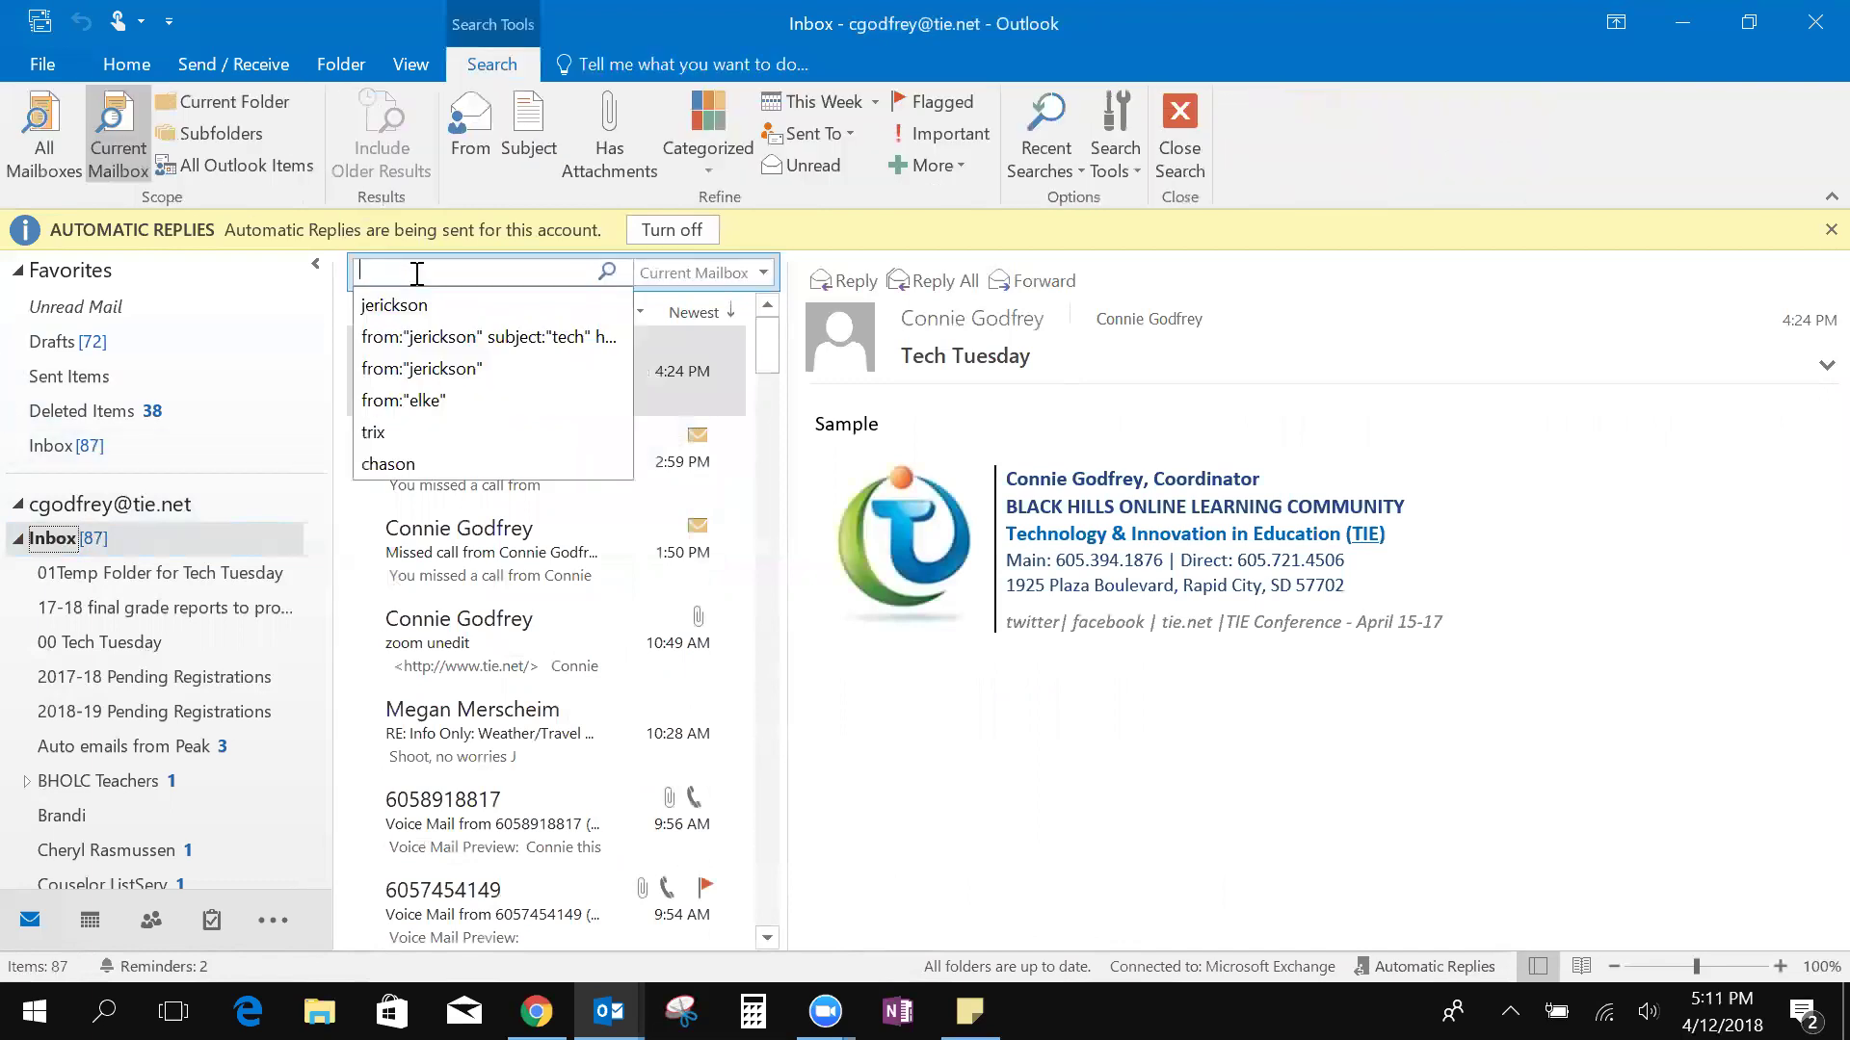
pyautogui.click(472, 135)
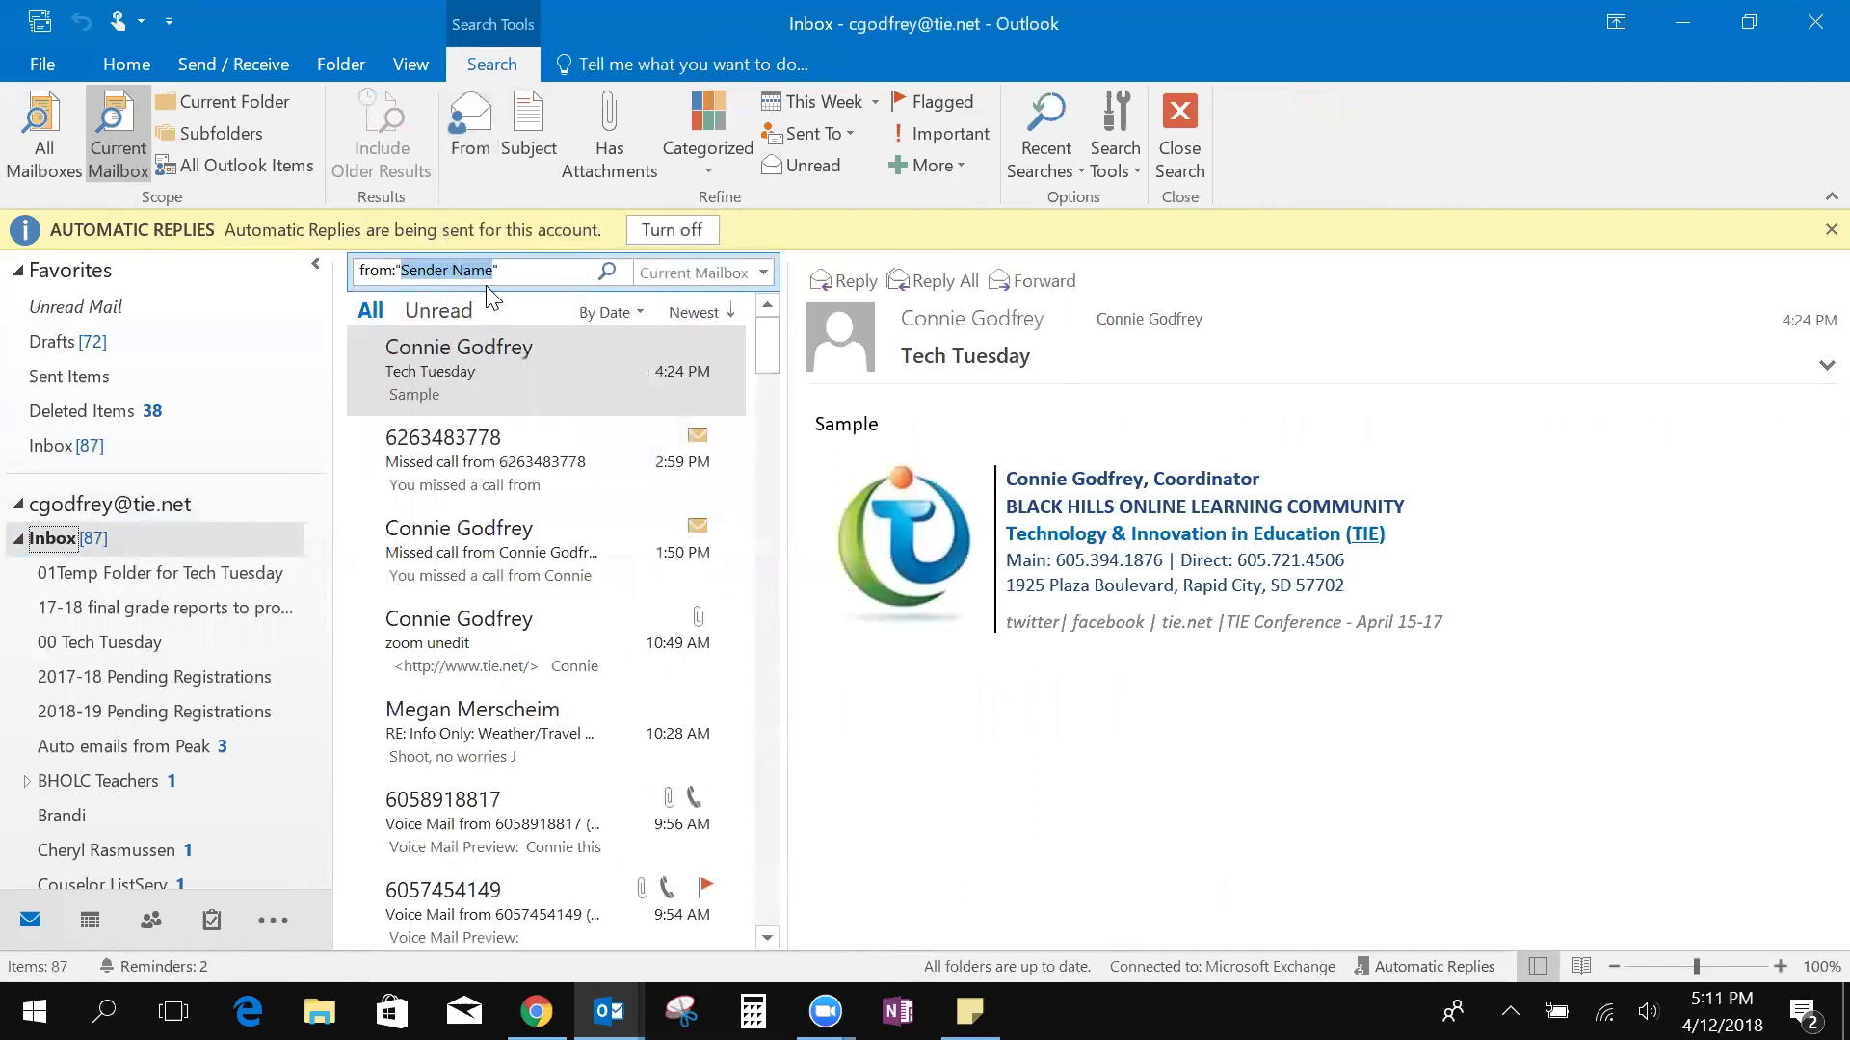
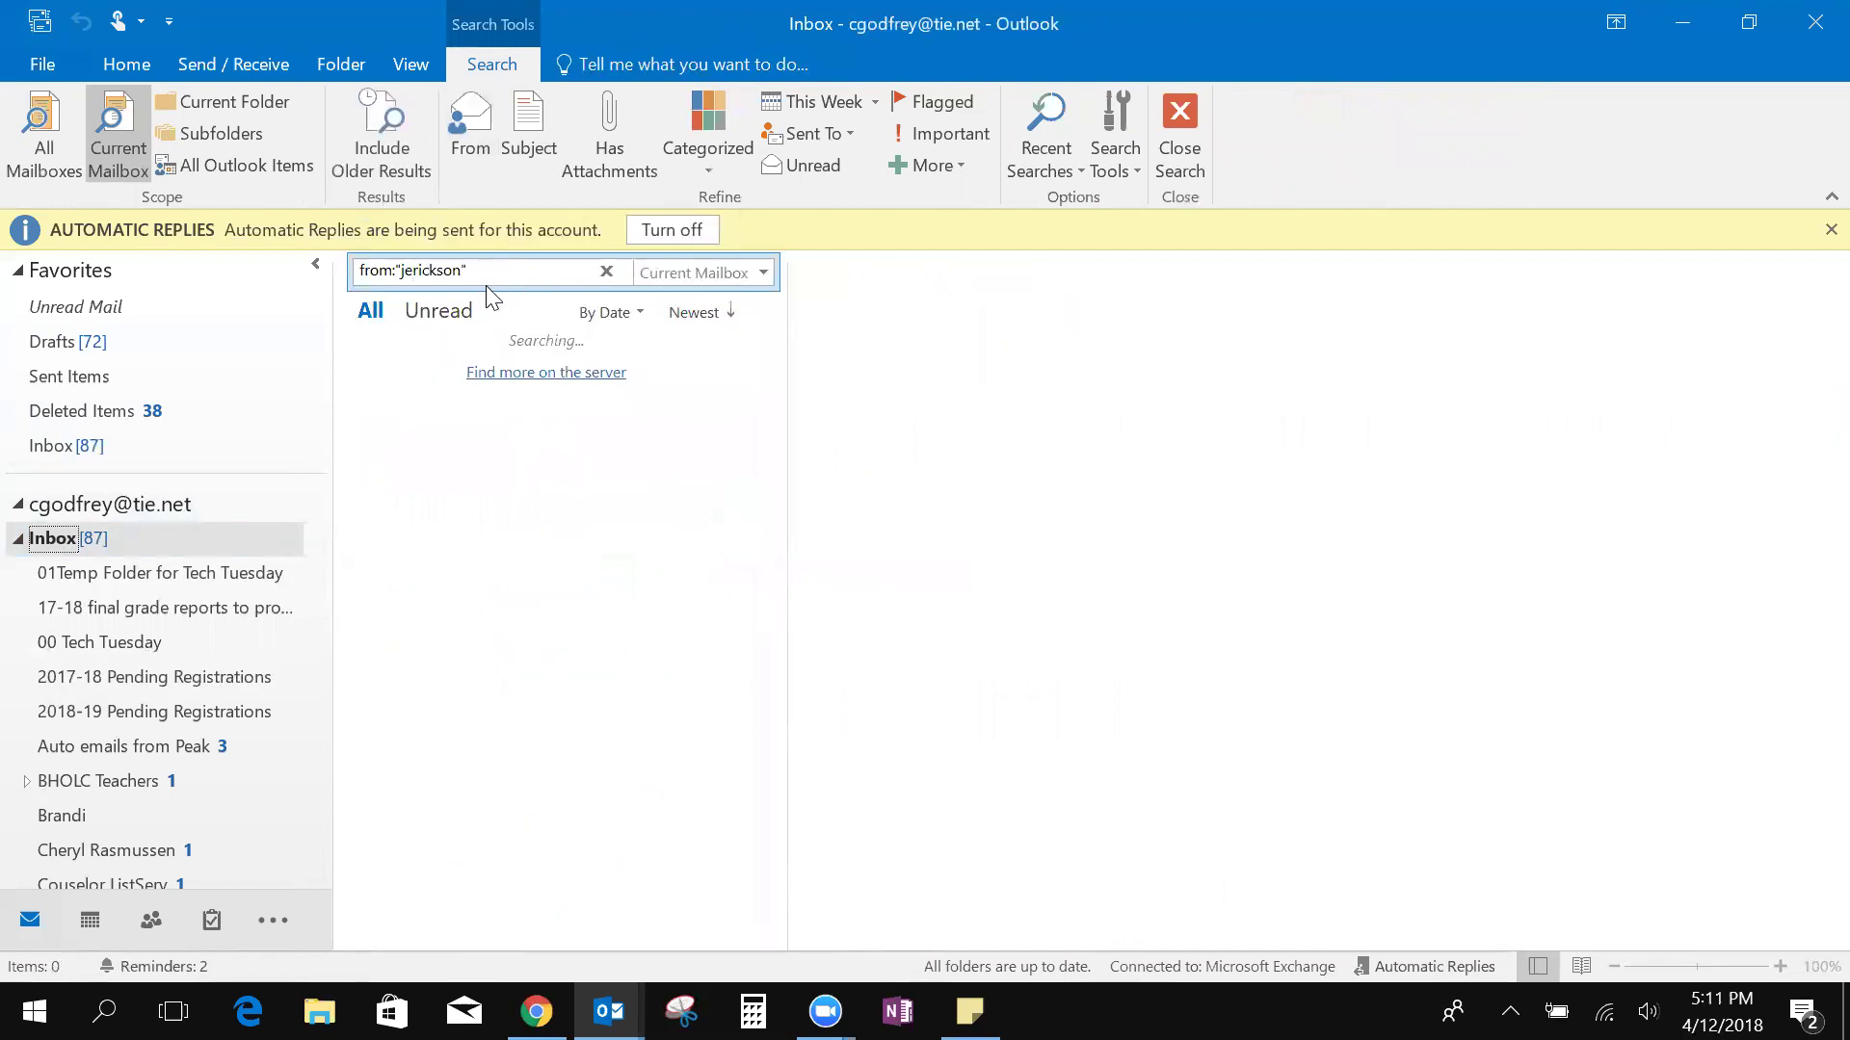
pyautogui.click(560, 447)
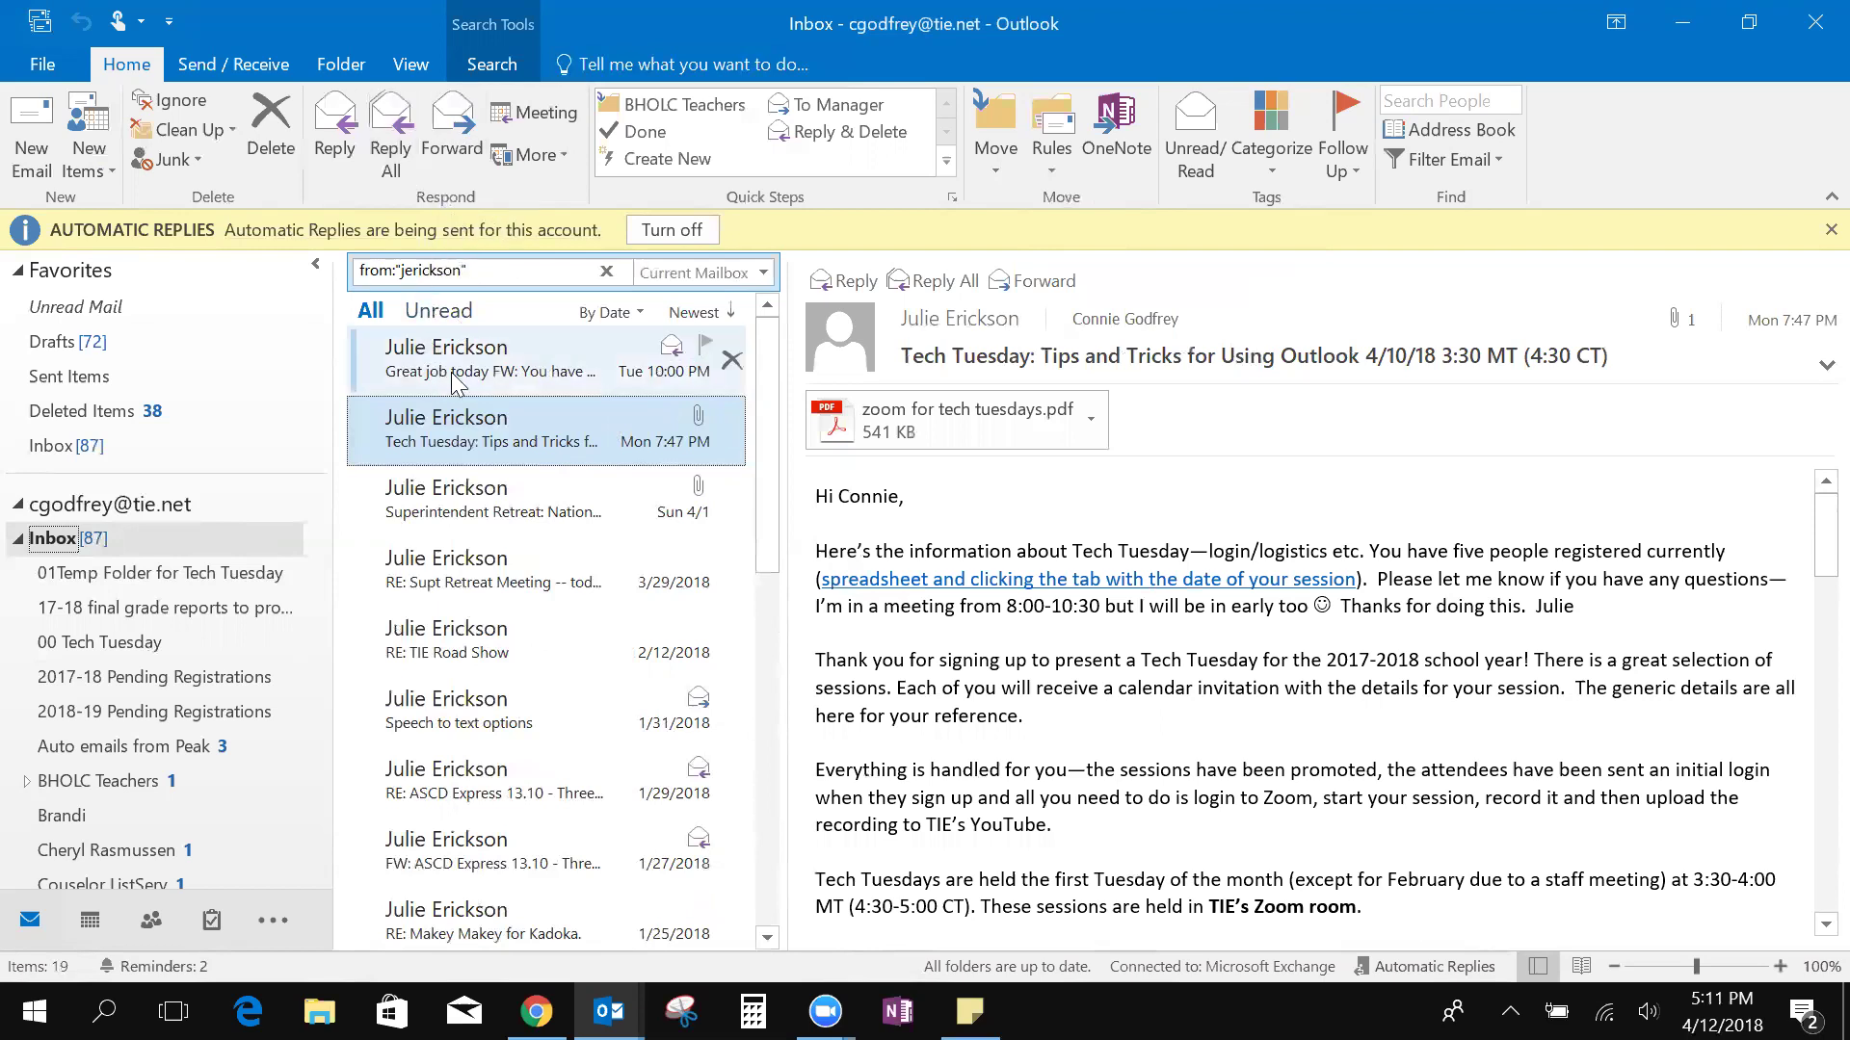
pyautogui.click(493, 279)
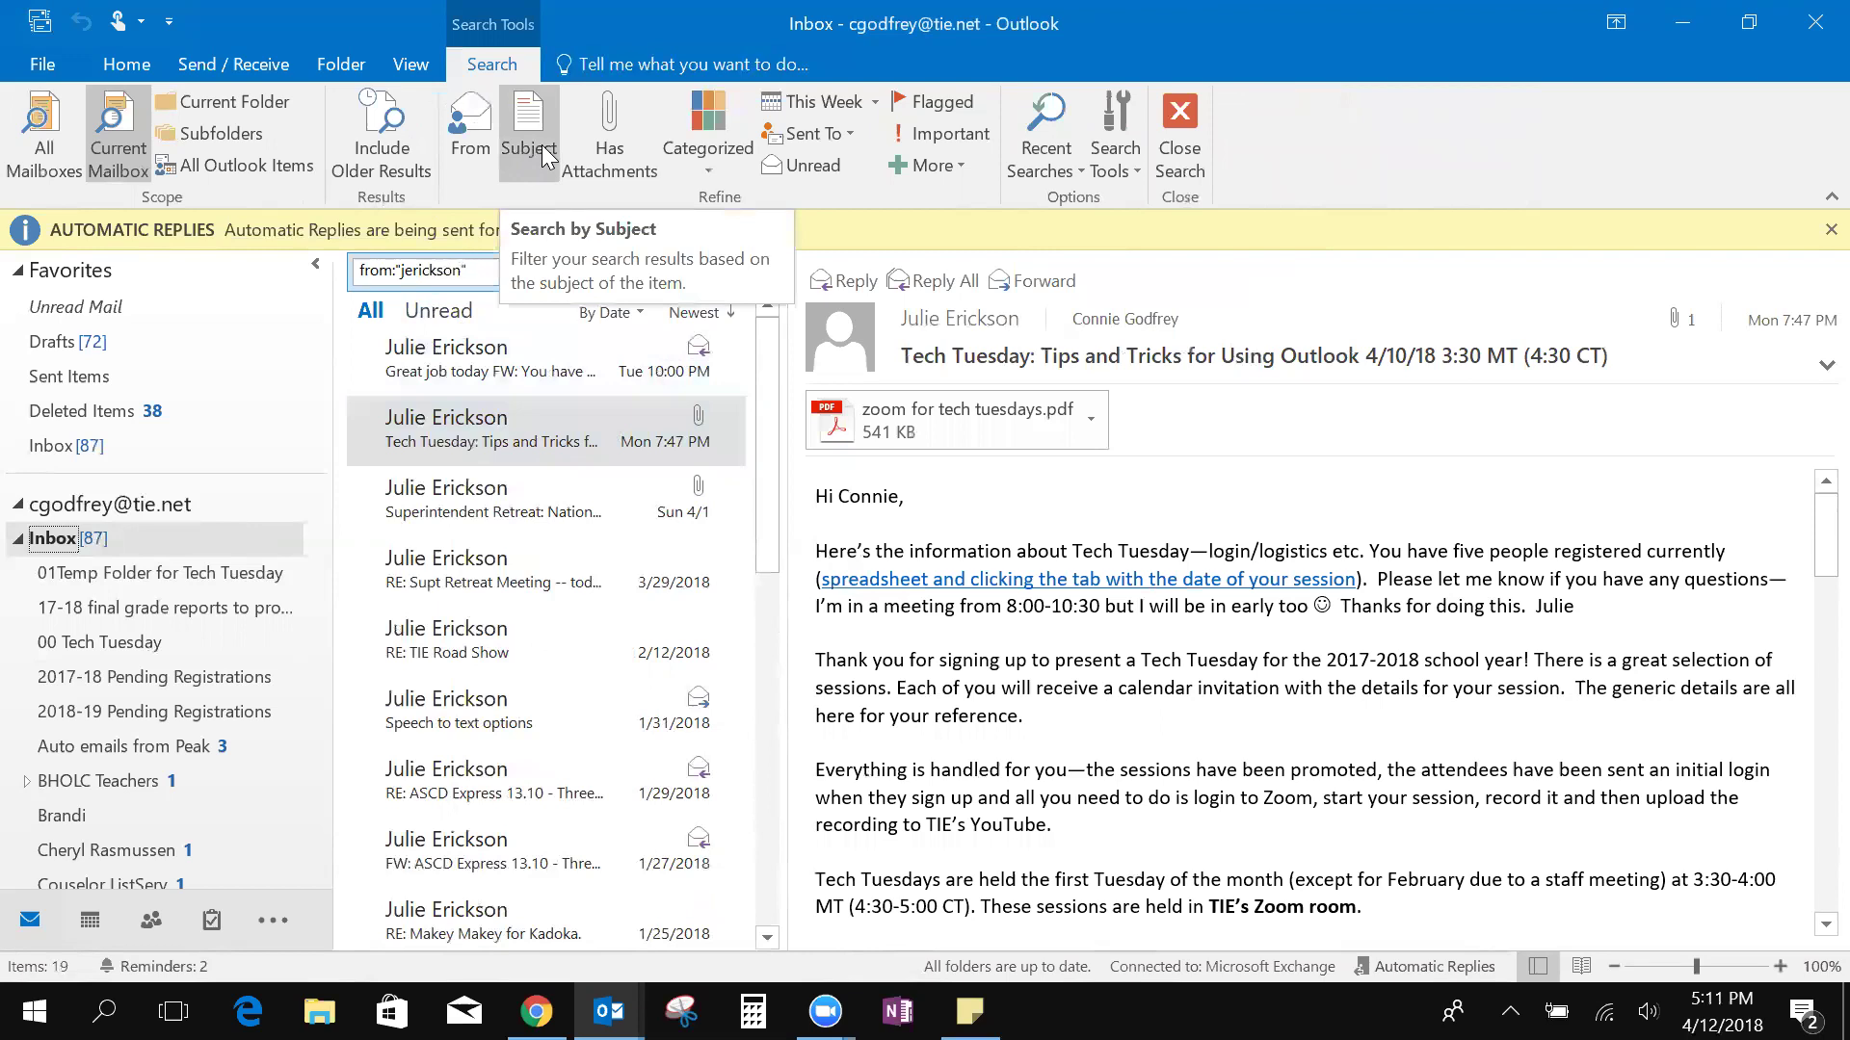
pyautogui.click(545, 156)
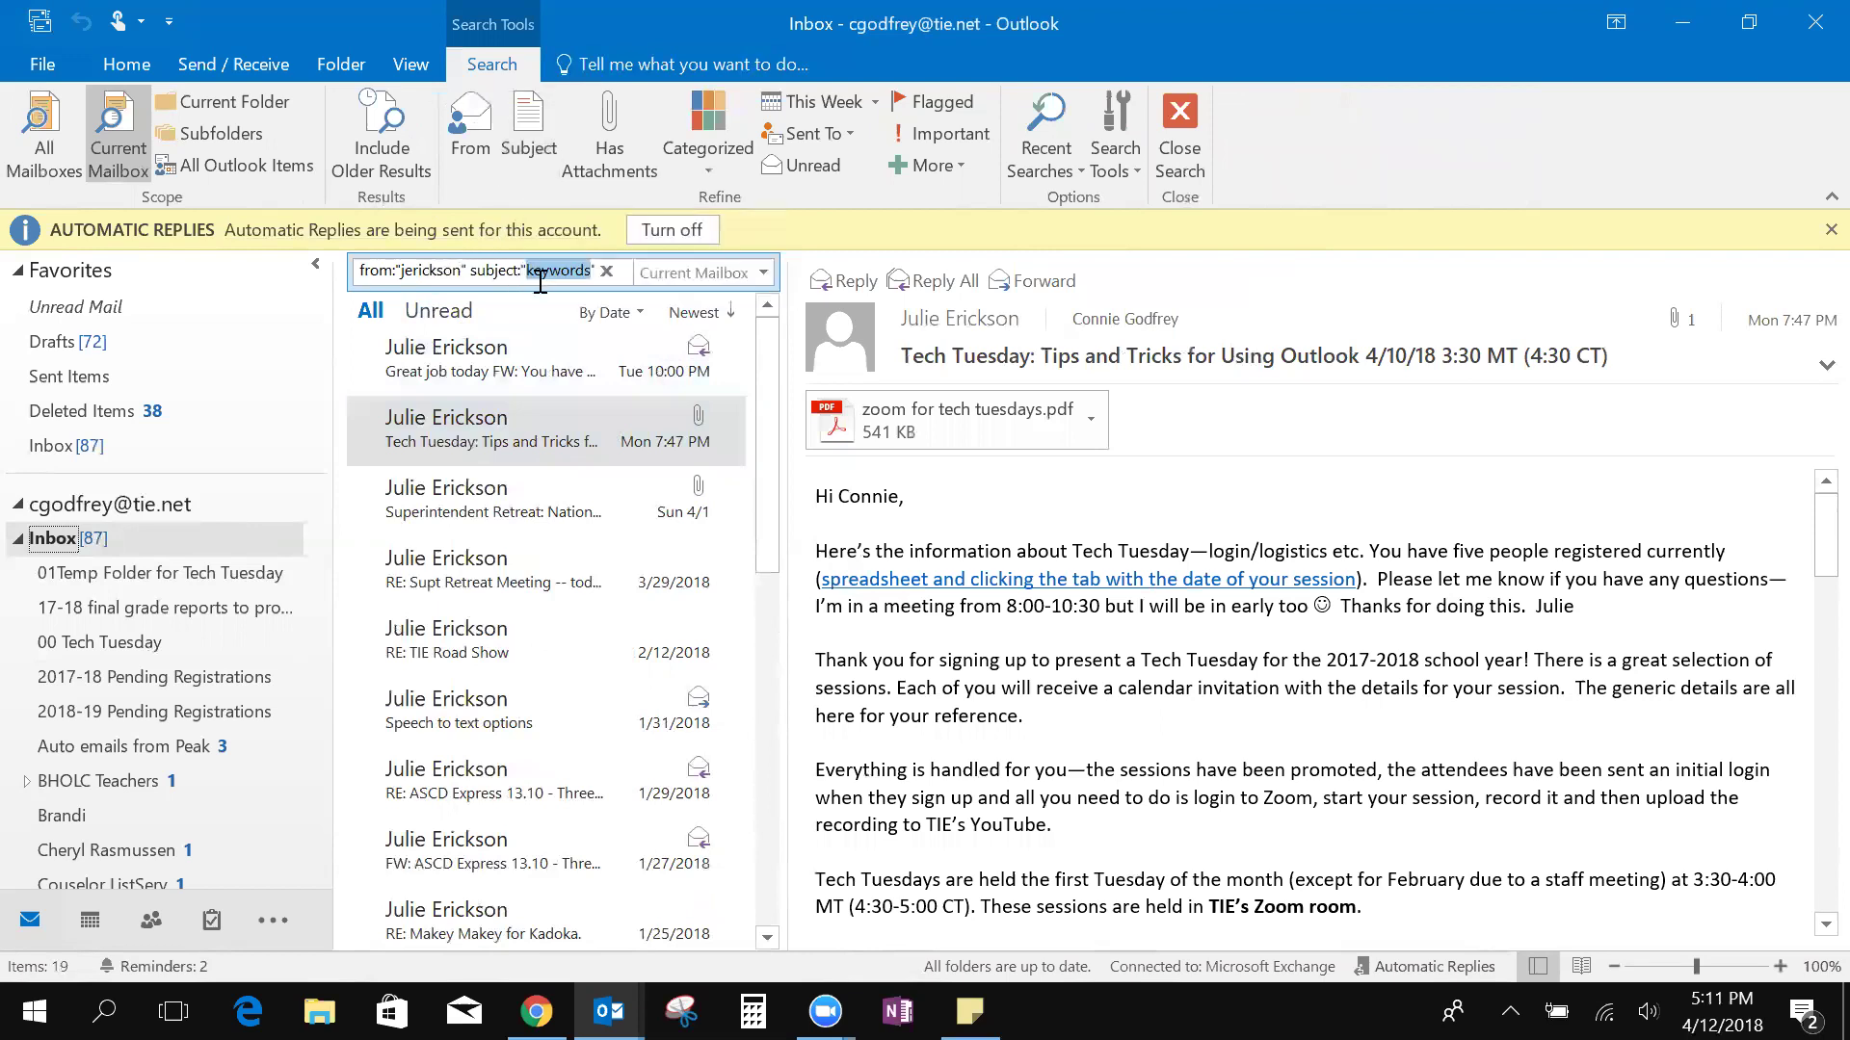
pyautogui.write('tech')
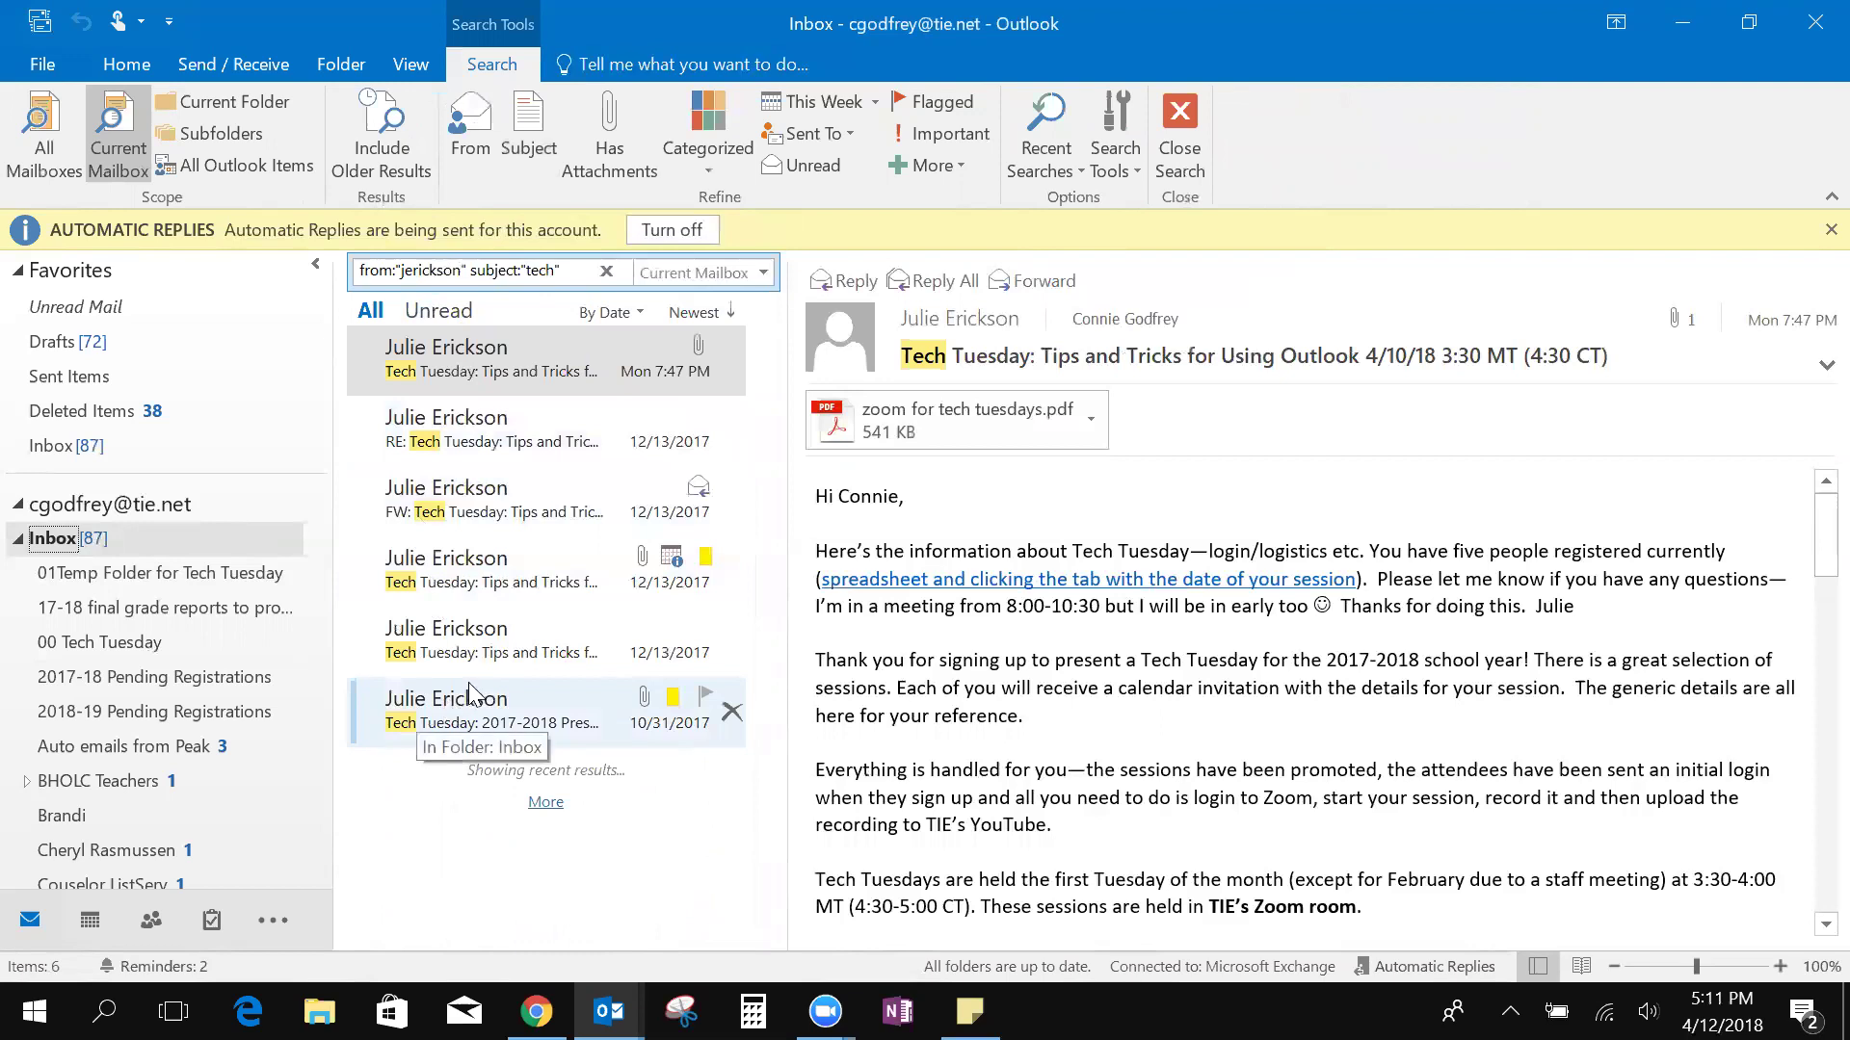
pyautogui.click(616, 142)
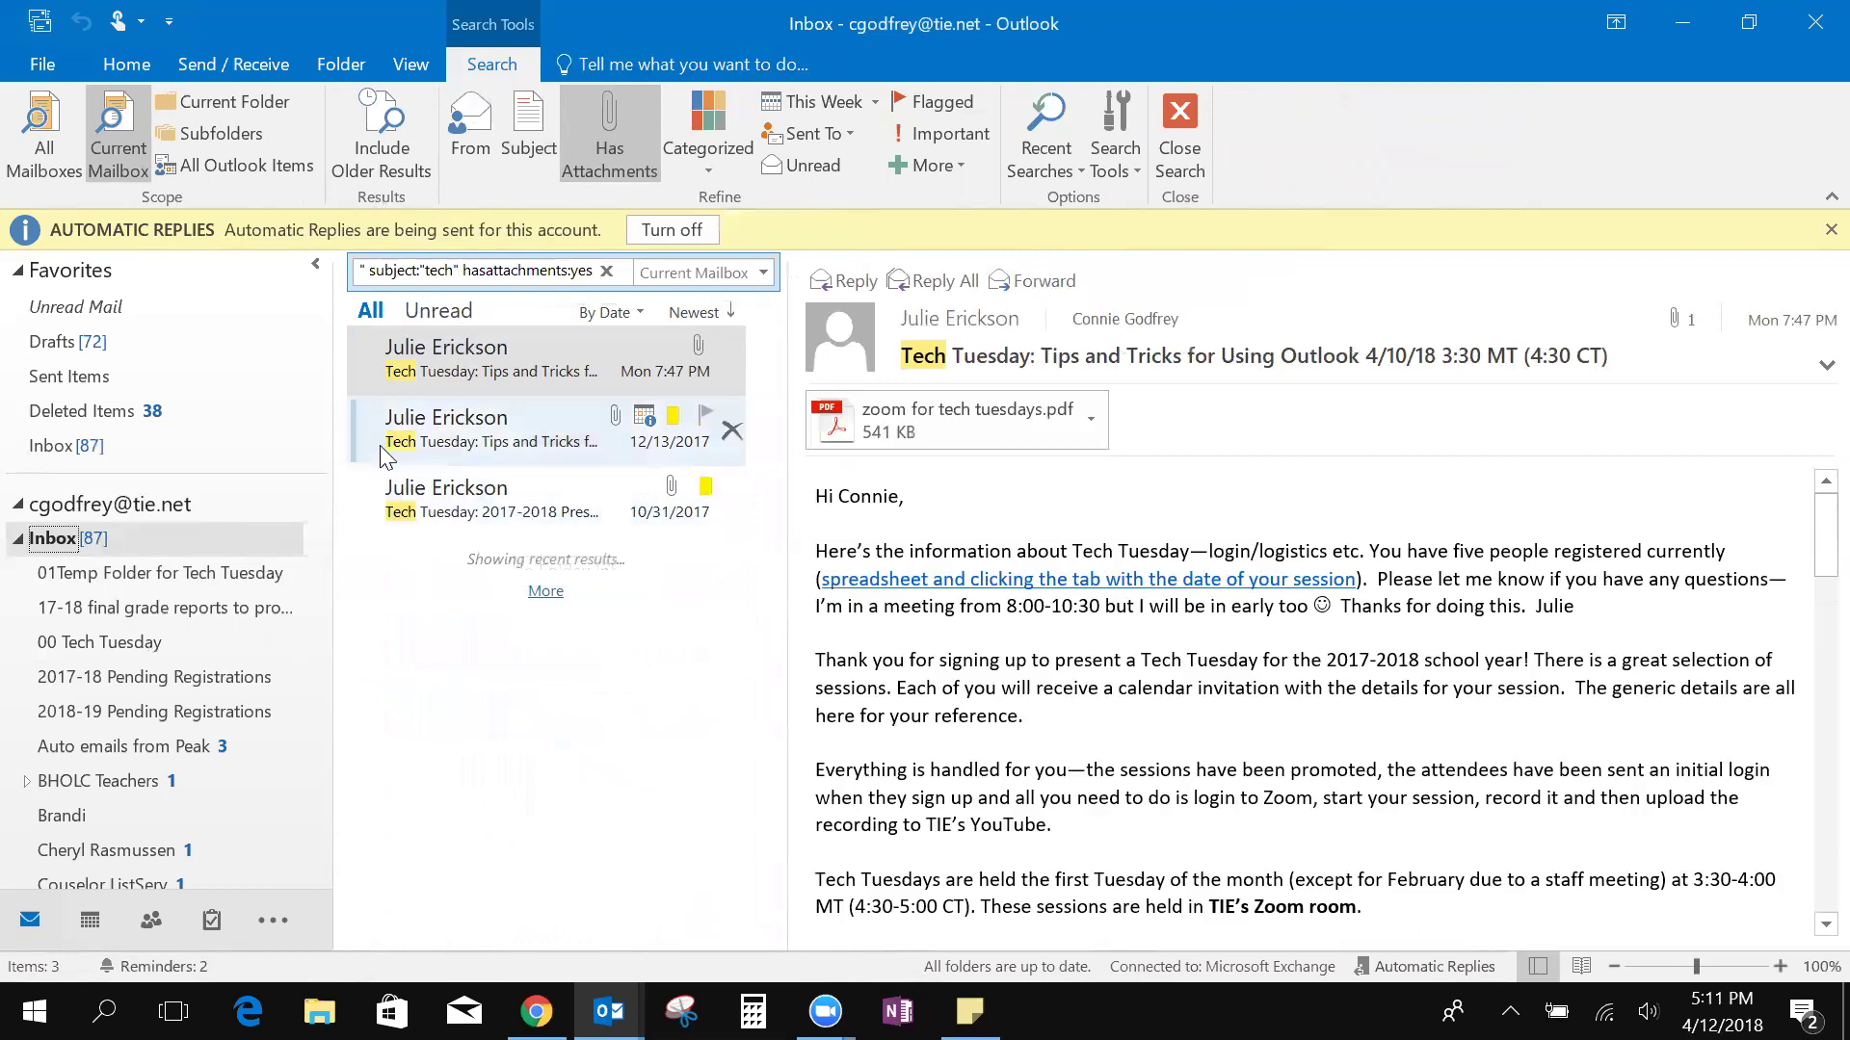
pyautogui.click(53, 539)
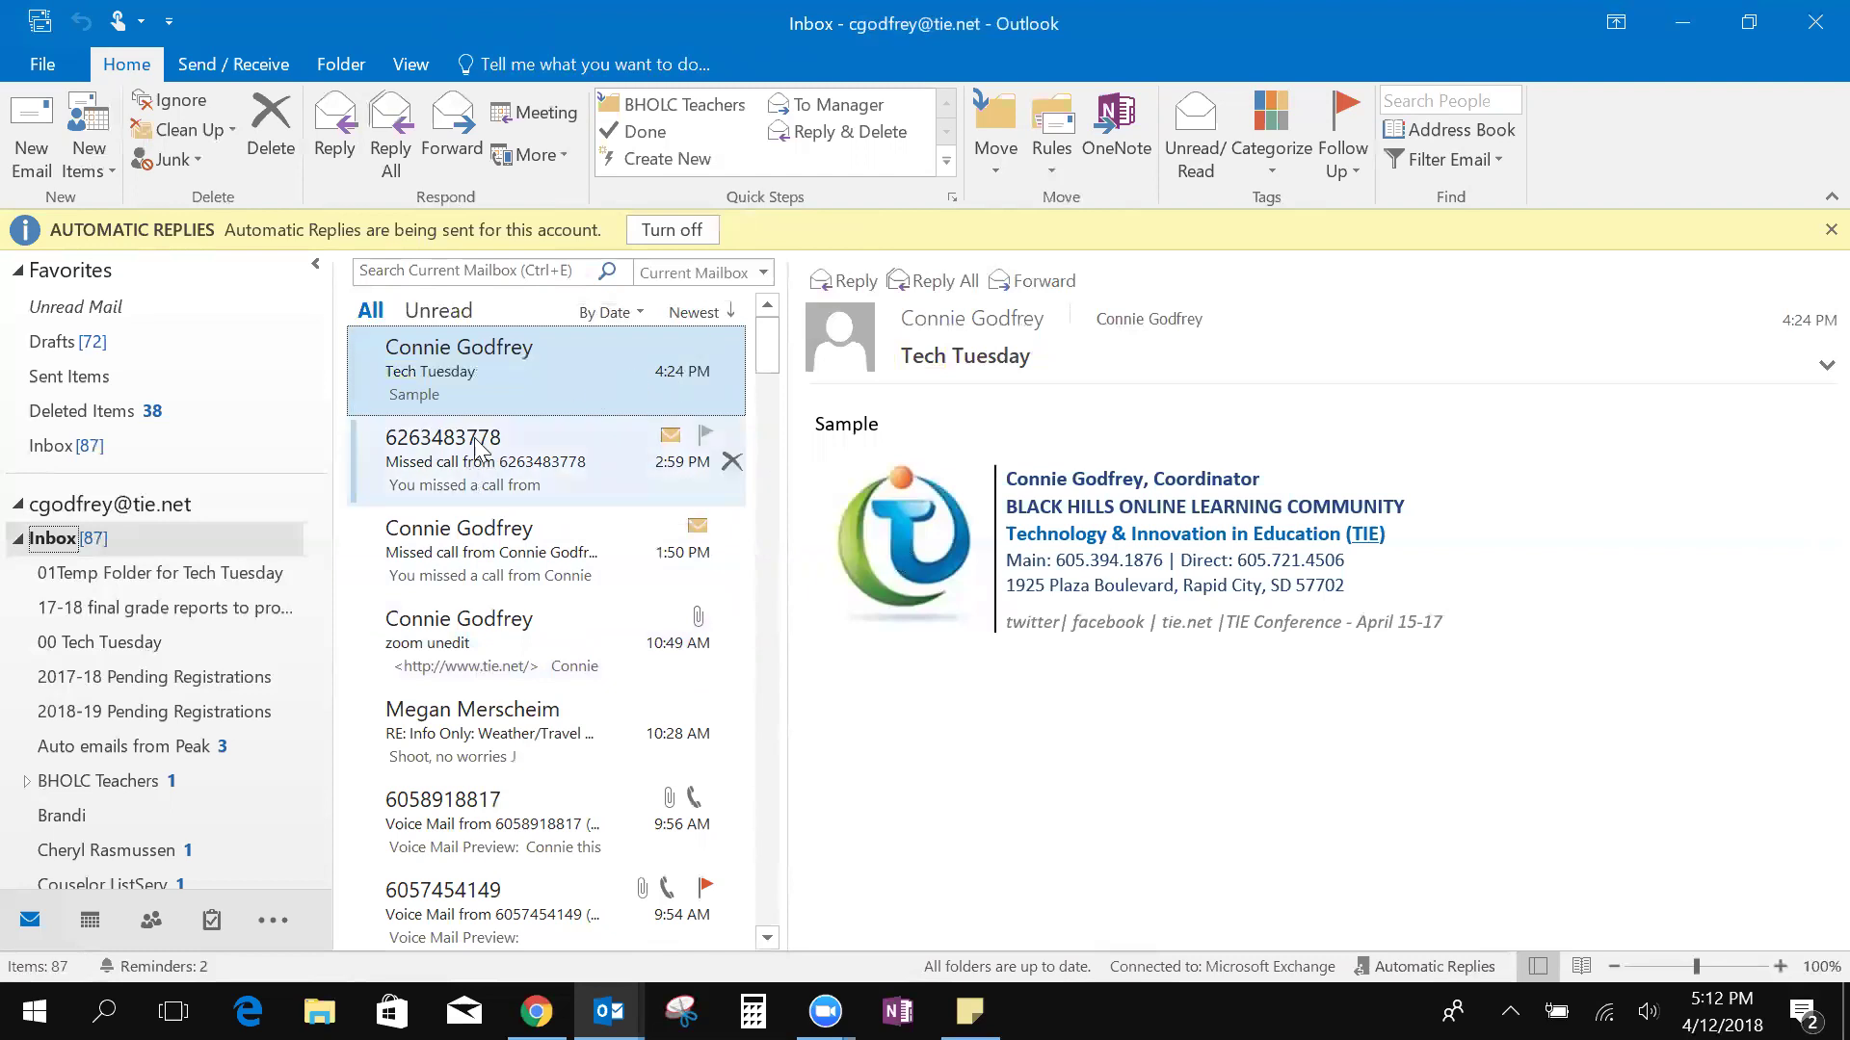
# Look over the Junk options without changing any, then start a new signed email
pyautogui.click(200, 164)
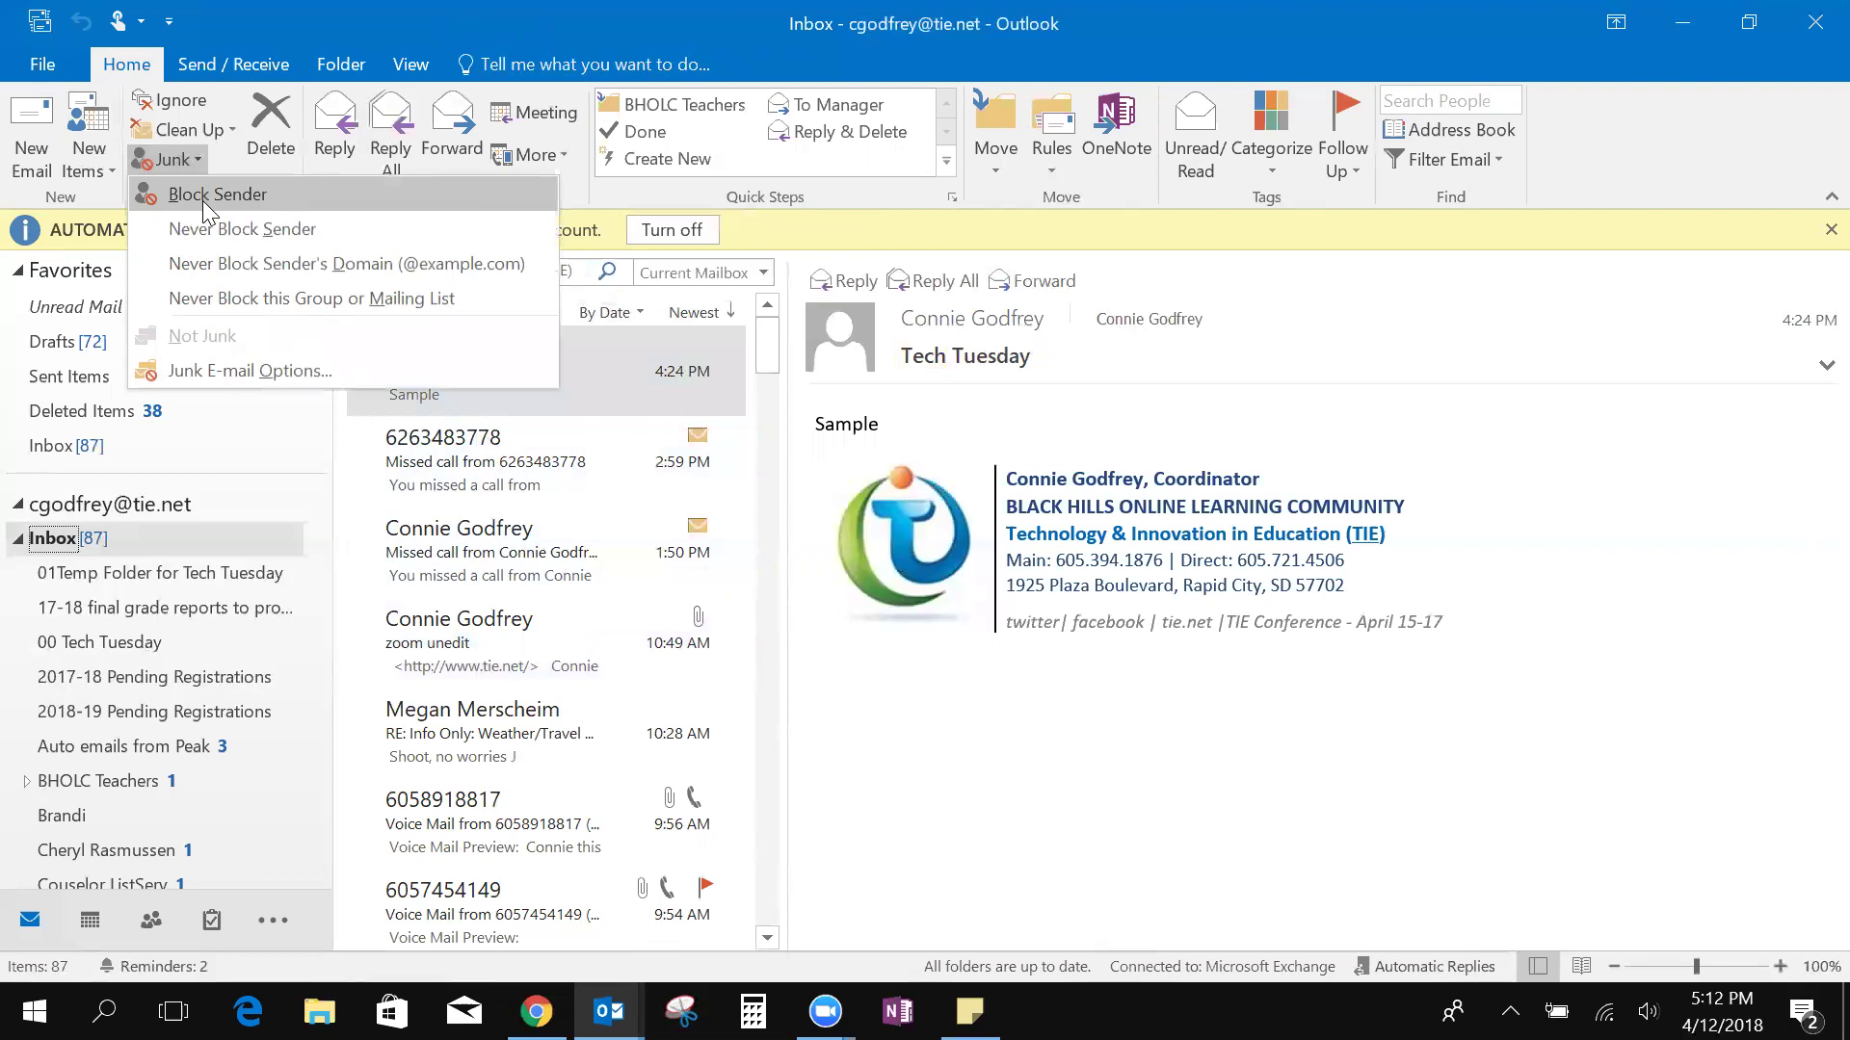
pyautogui.click(870, 674)
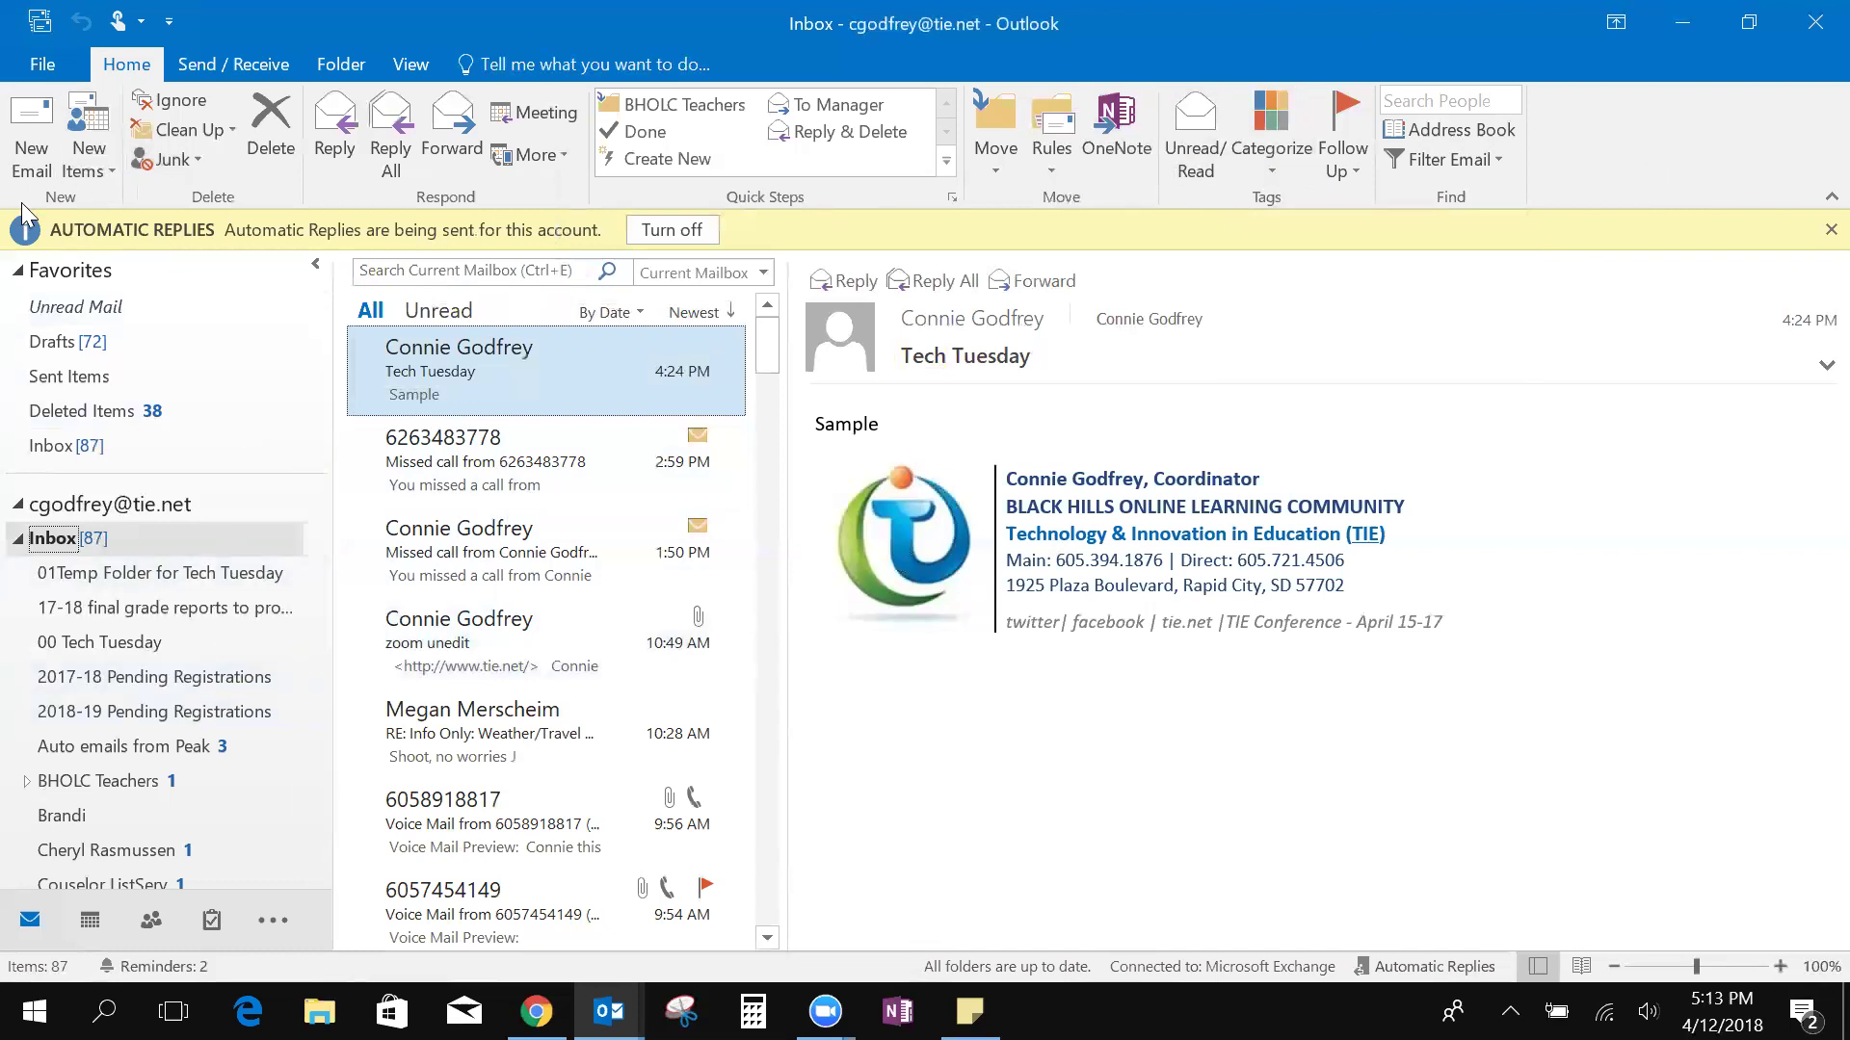
pyautogui.click(45, 148)
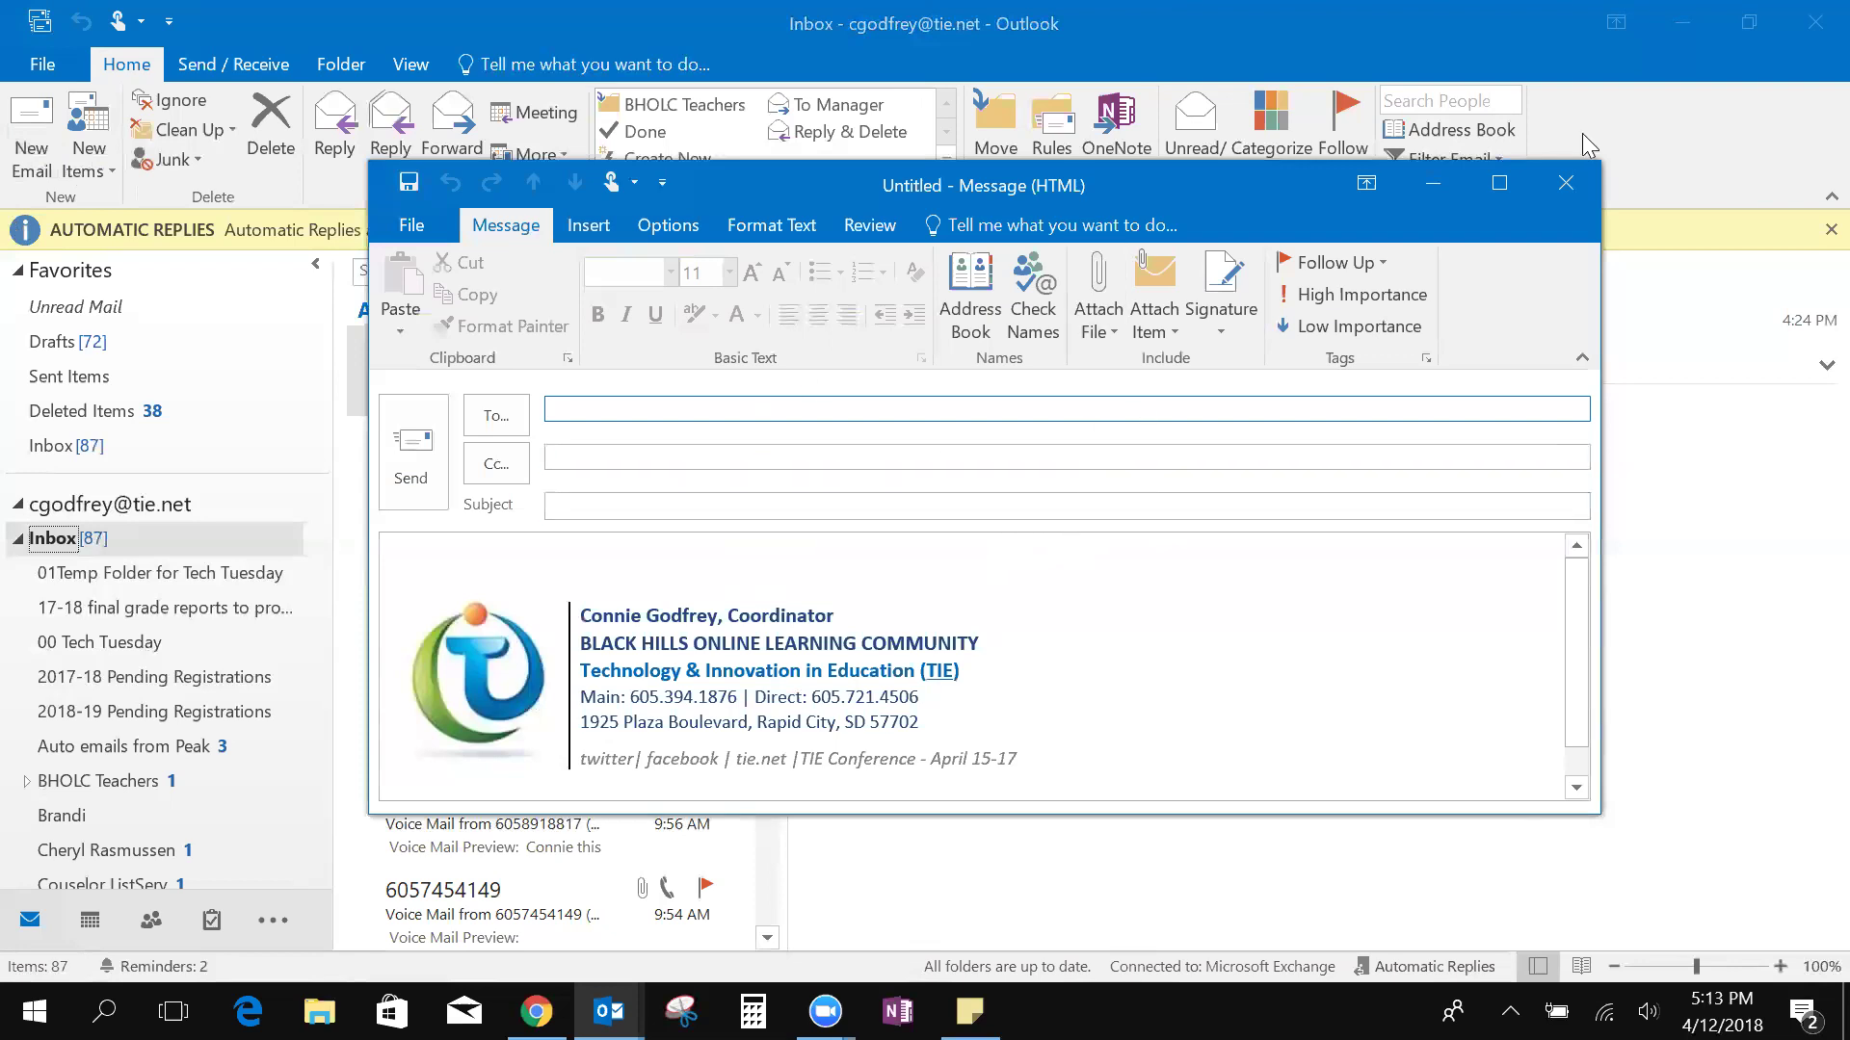
# Close the blank message, hide the OnlingMtgTools calendar, and start an April 20 event
pyautogui.click(1565, 193)
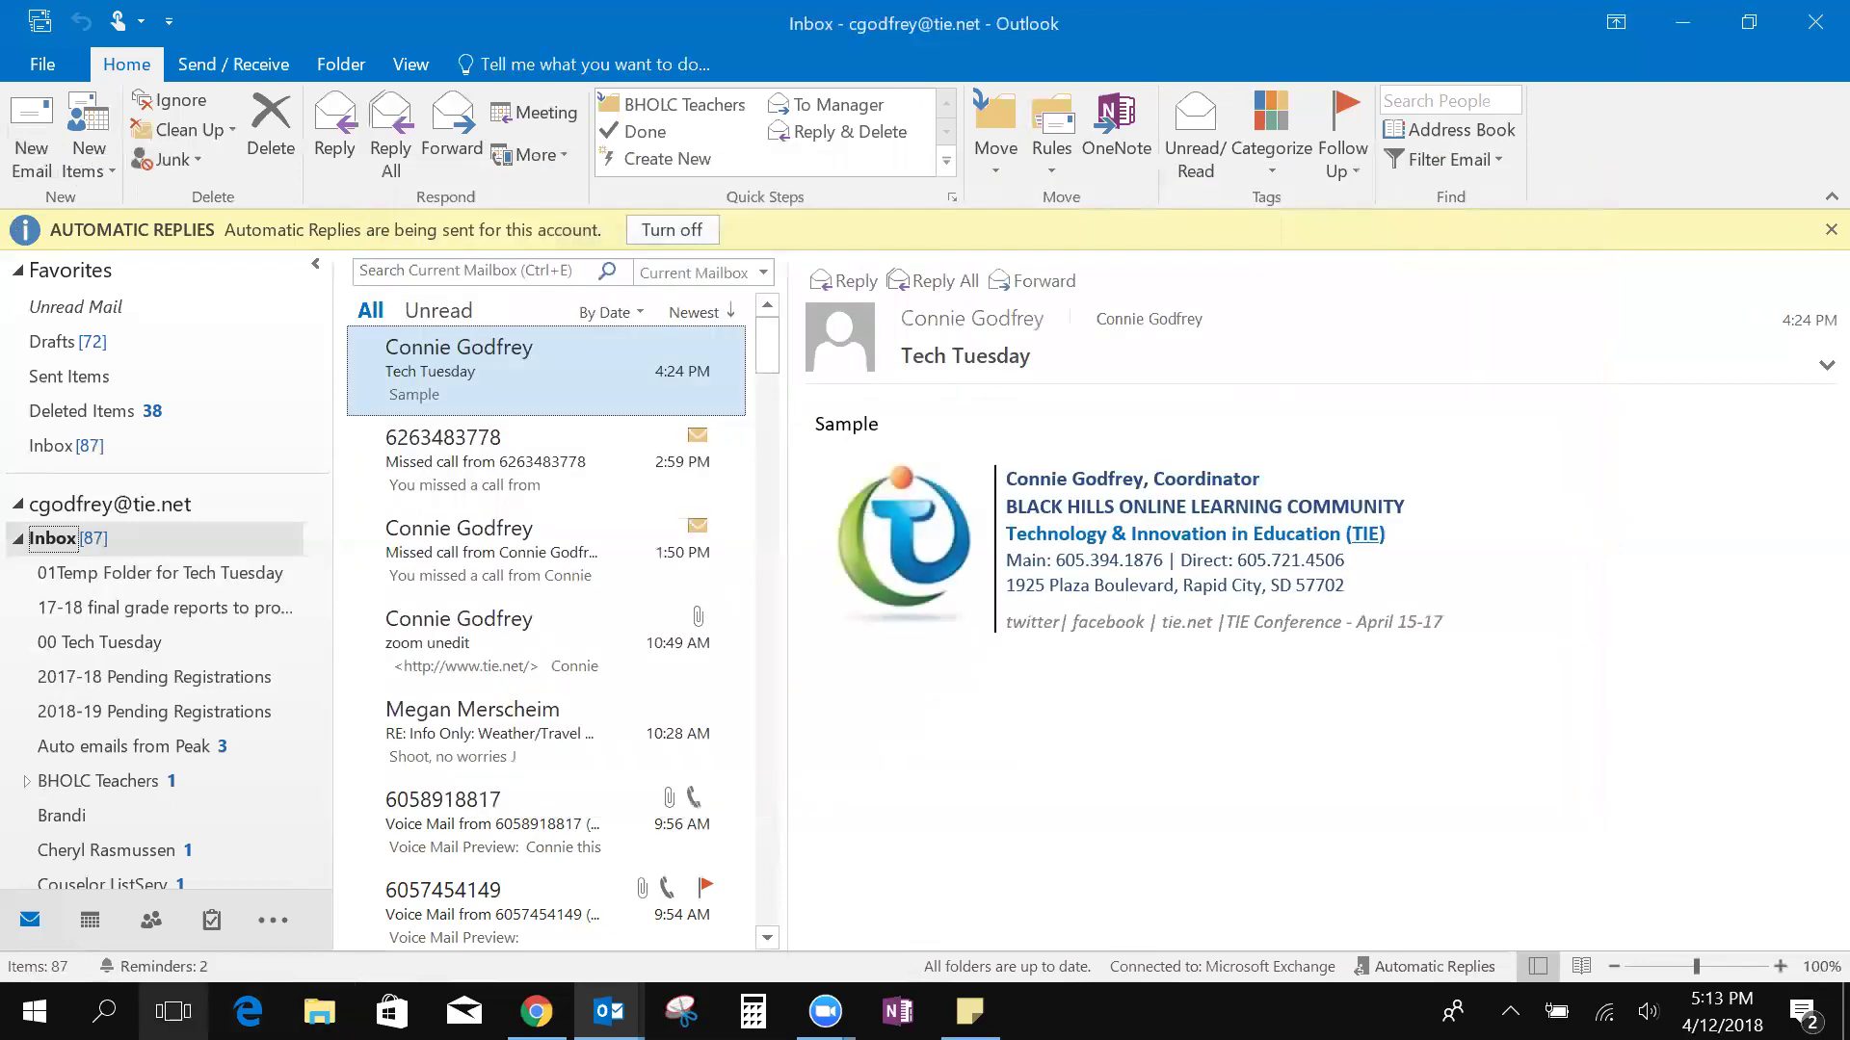
pyautogui.click(91, 920)
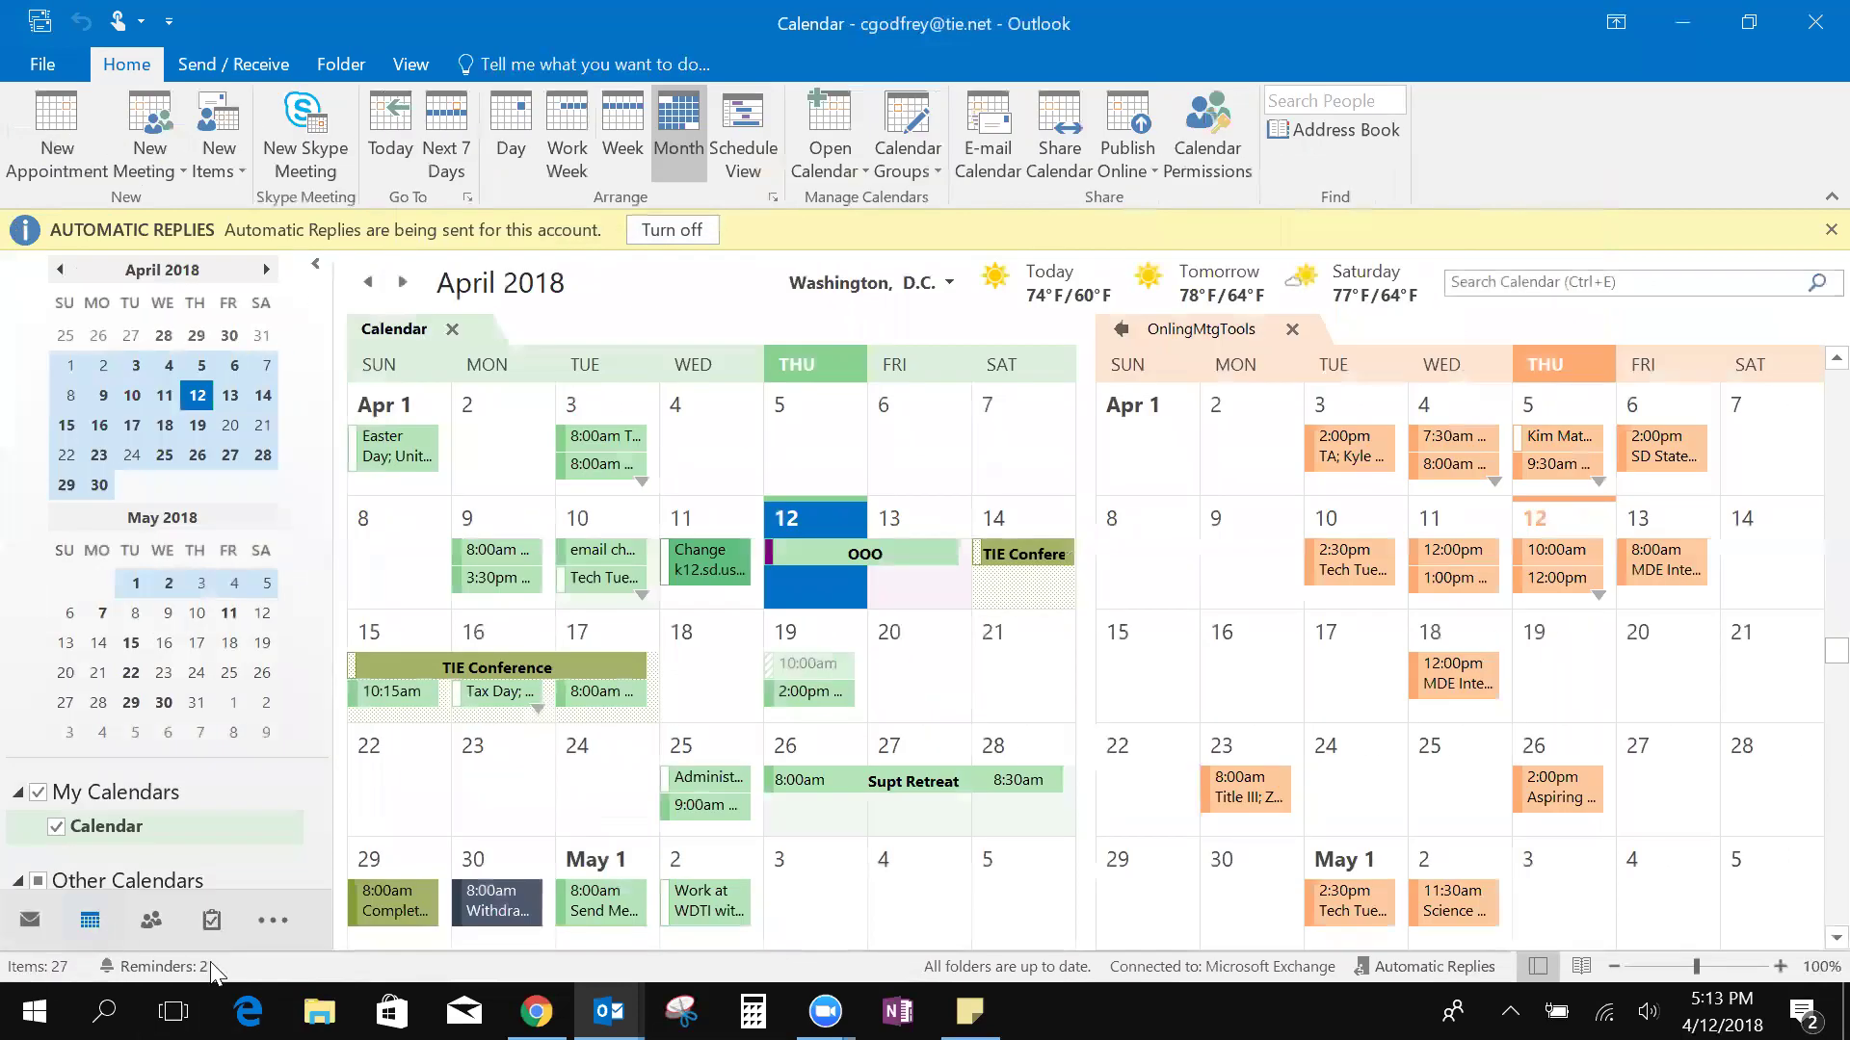
pyautogui.scroll(-5, 144, 855)
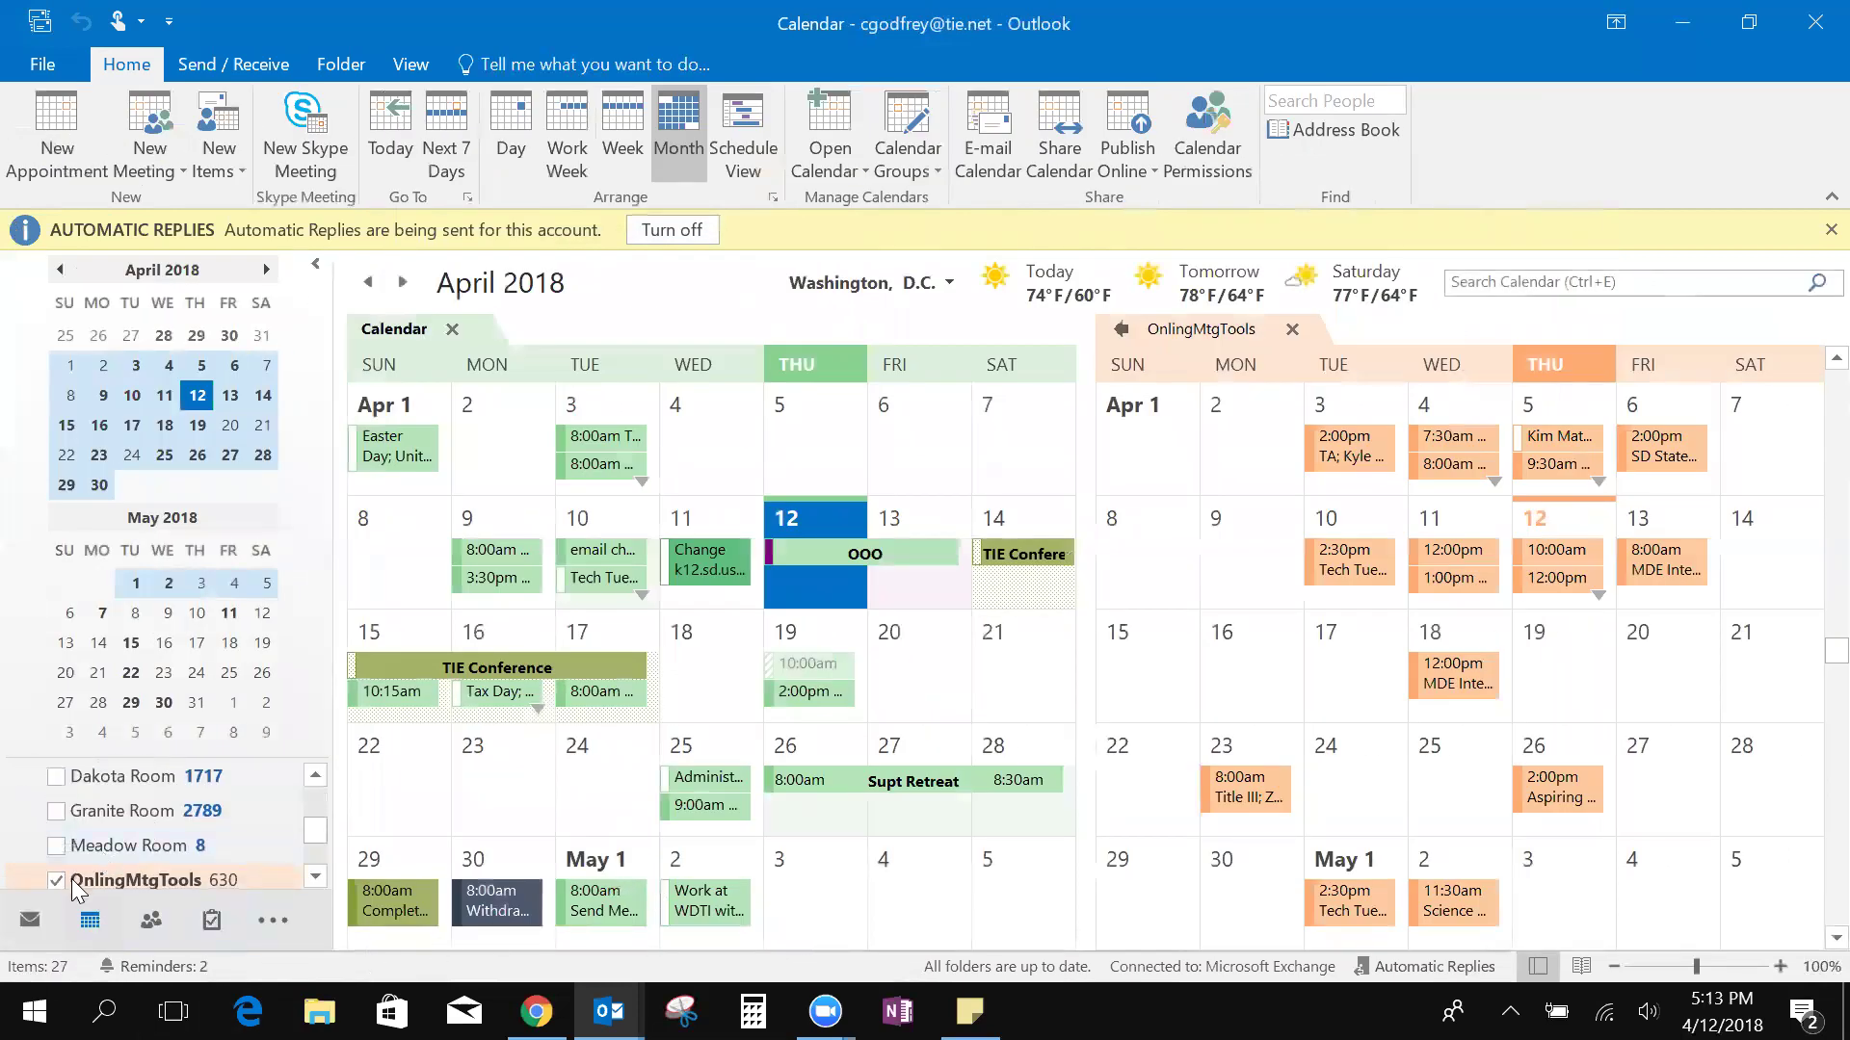
pyautogui.click(56, 880)
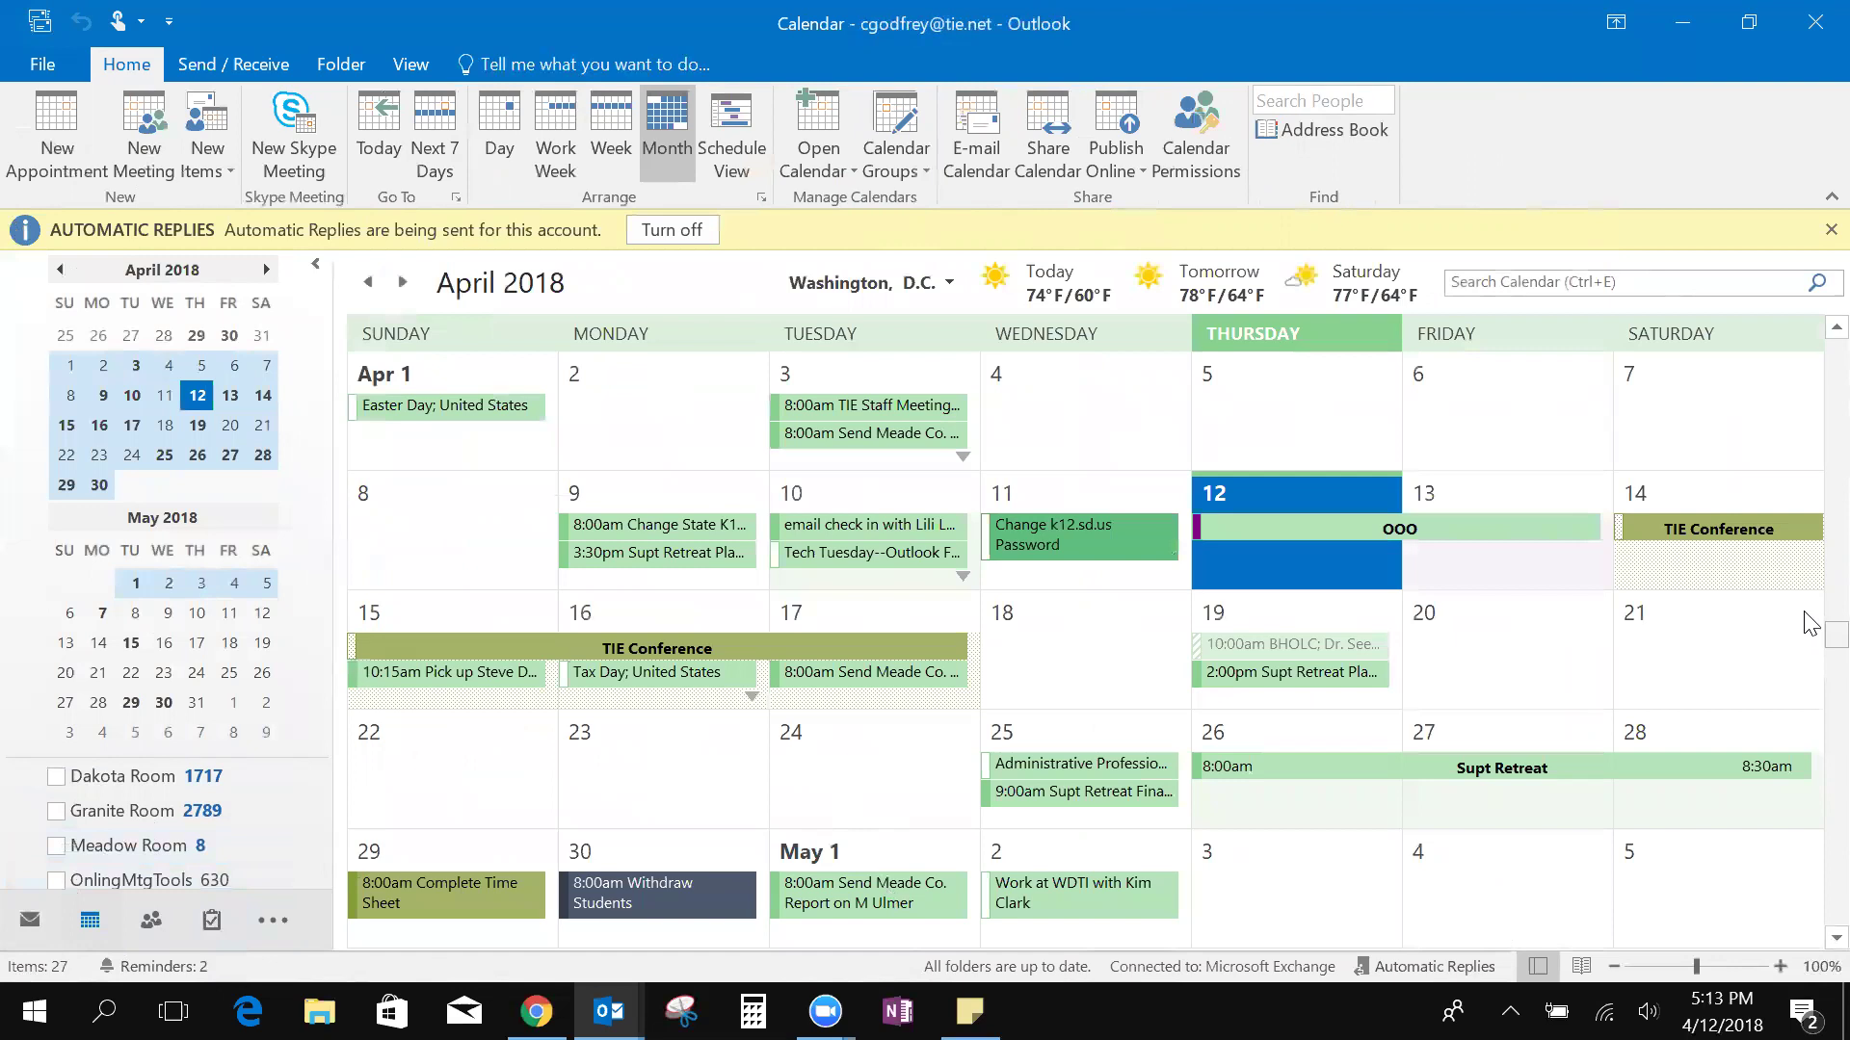
pyautogui.doubleClick(1496, 646)
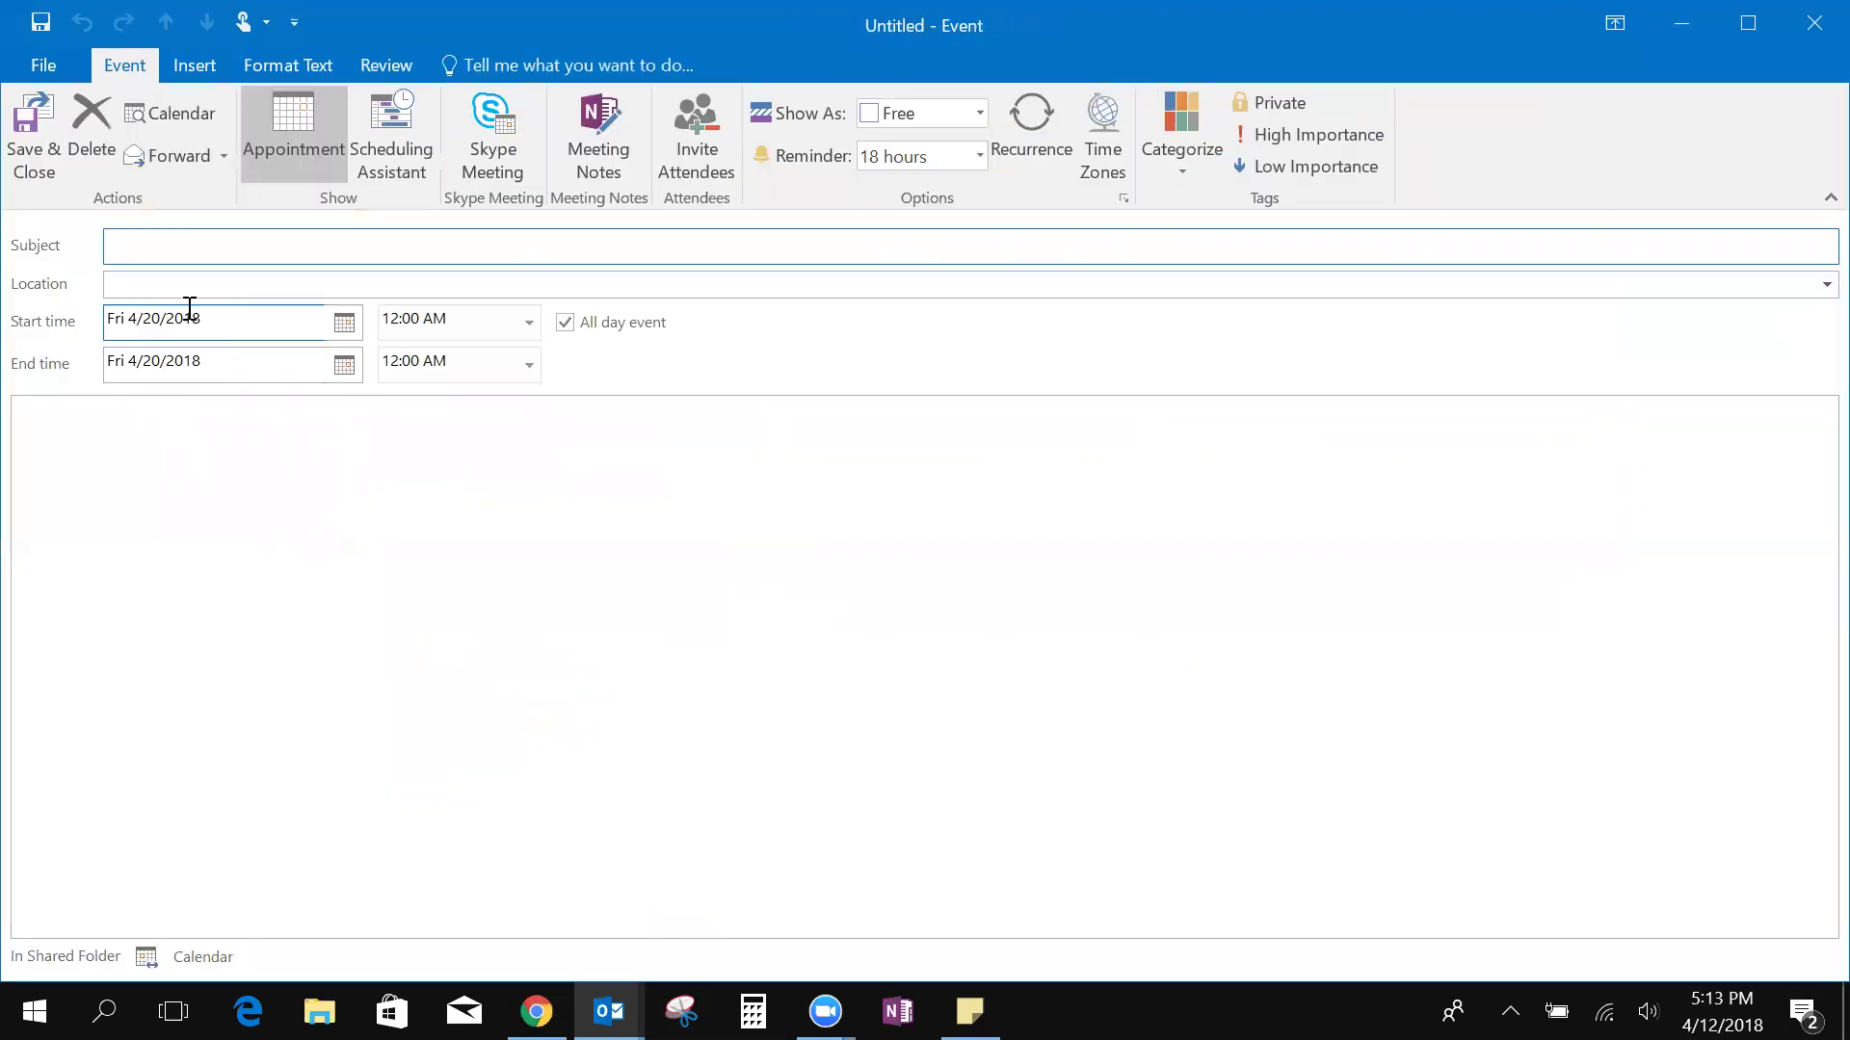
# Title it 'Meeting' at 'My Ofiice', 8:00–8:30 AM, and convert it to a meeting invitation
pyautogui.write('Meeting')
pyautogui.click(191, 288)
pyautogui.write('My Of')
pyautogui.write('fi')
pyautogui.write('ice')
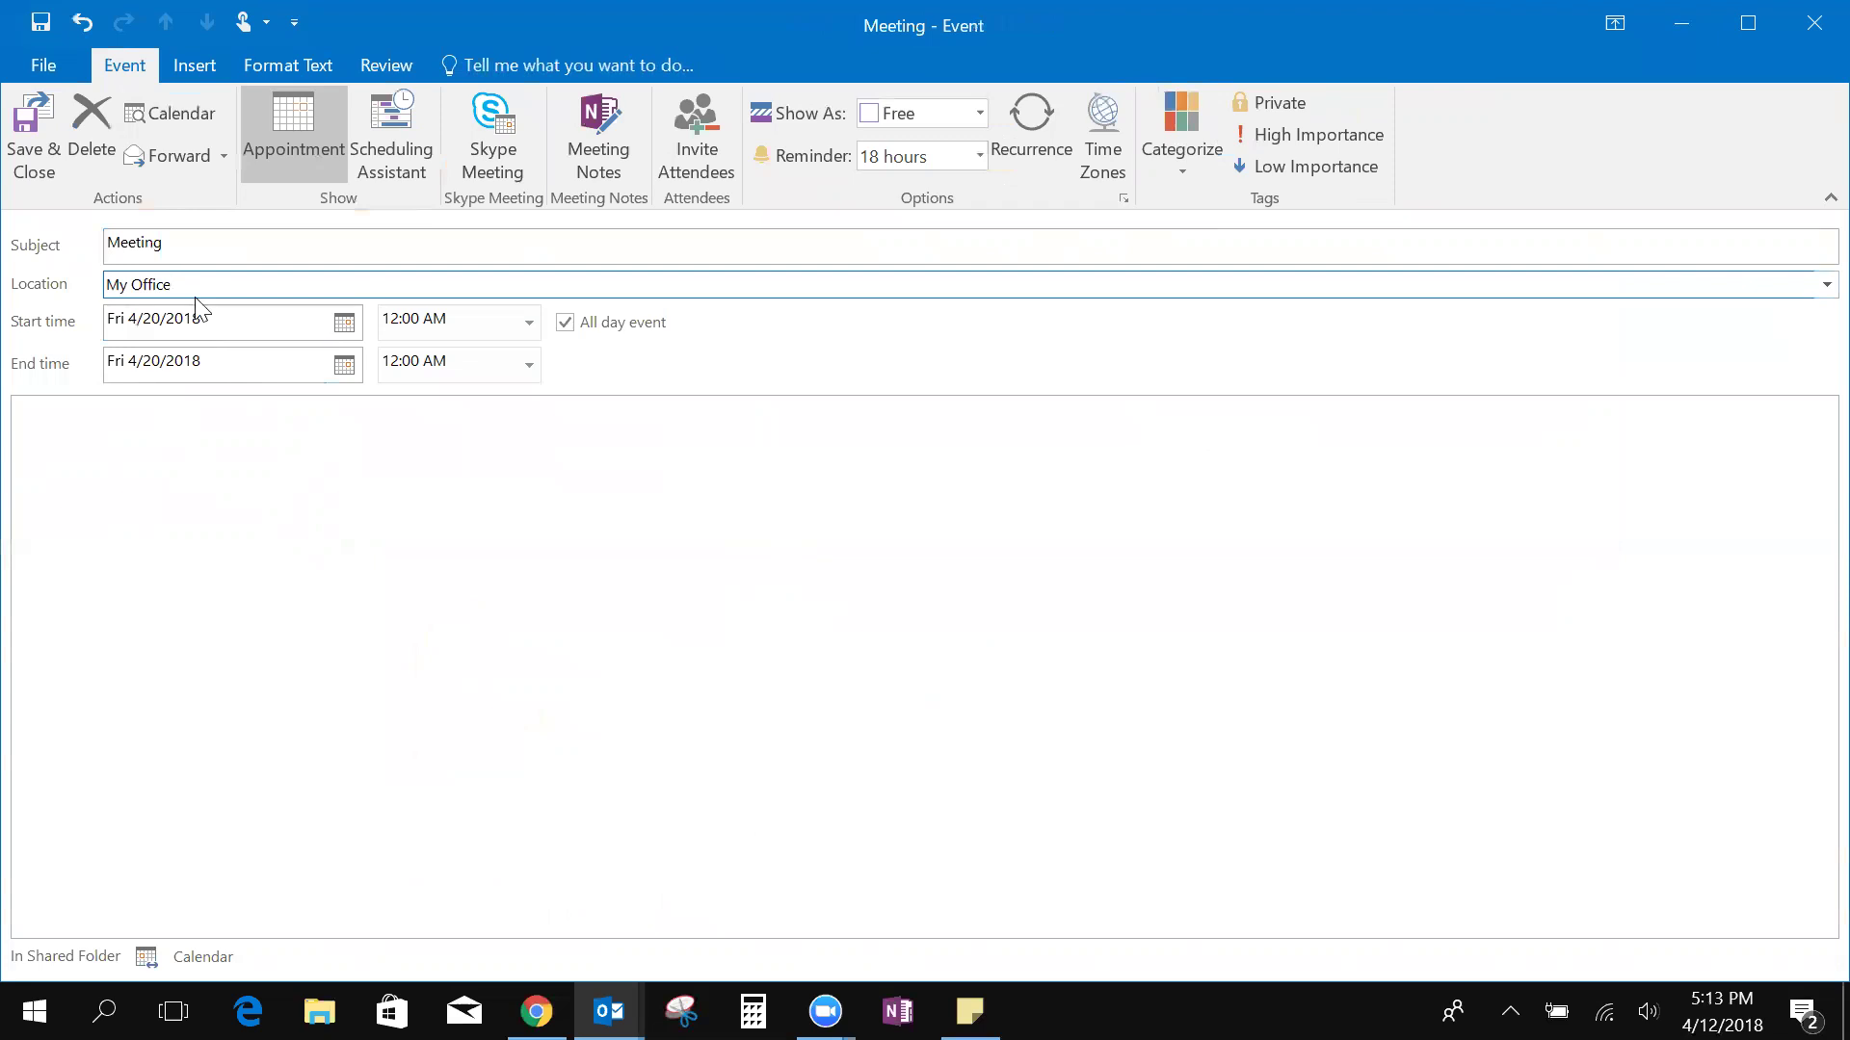
pyautogui.click(565, 323)
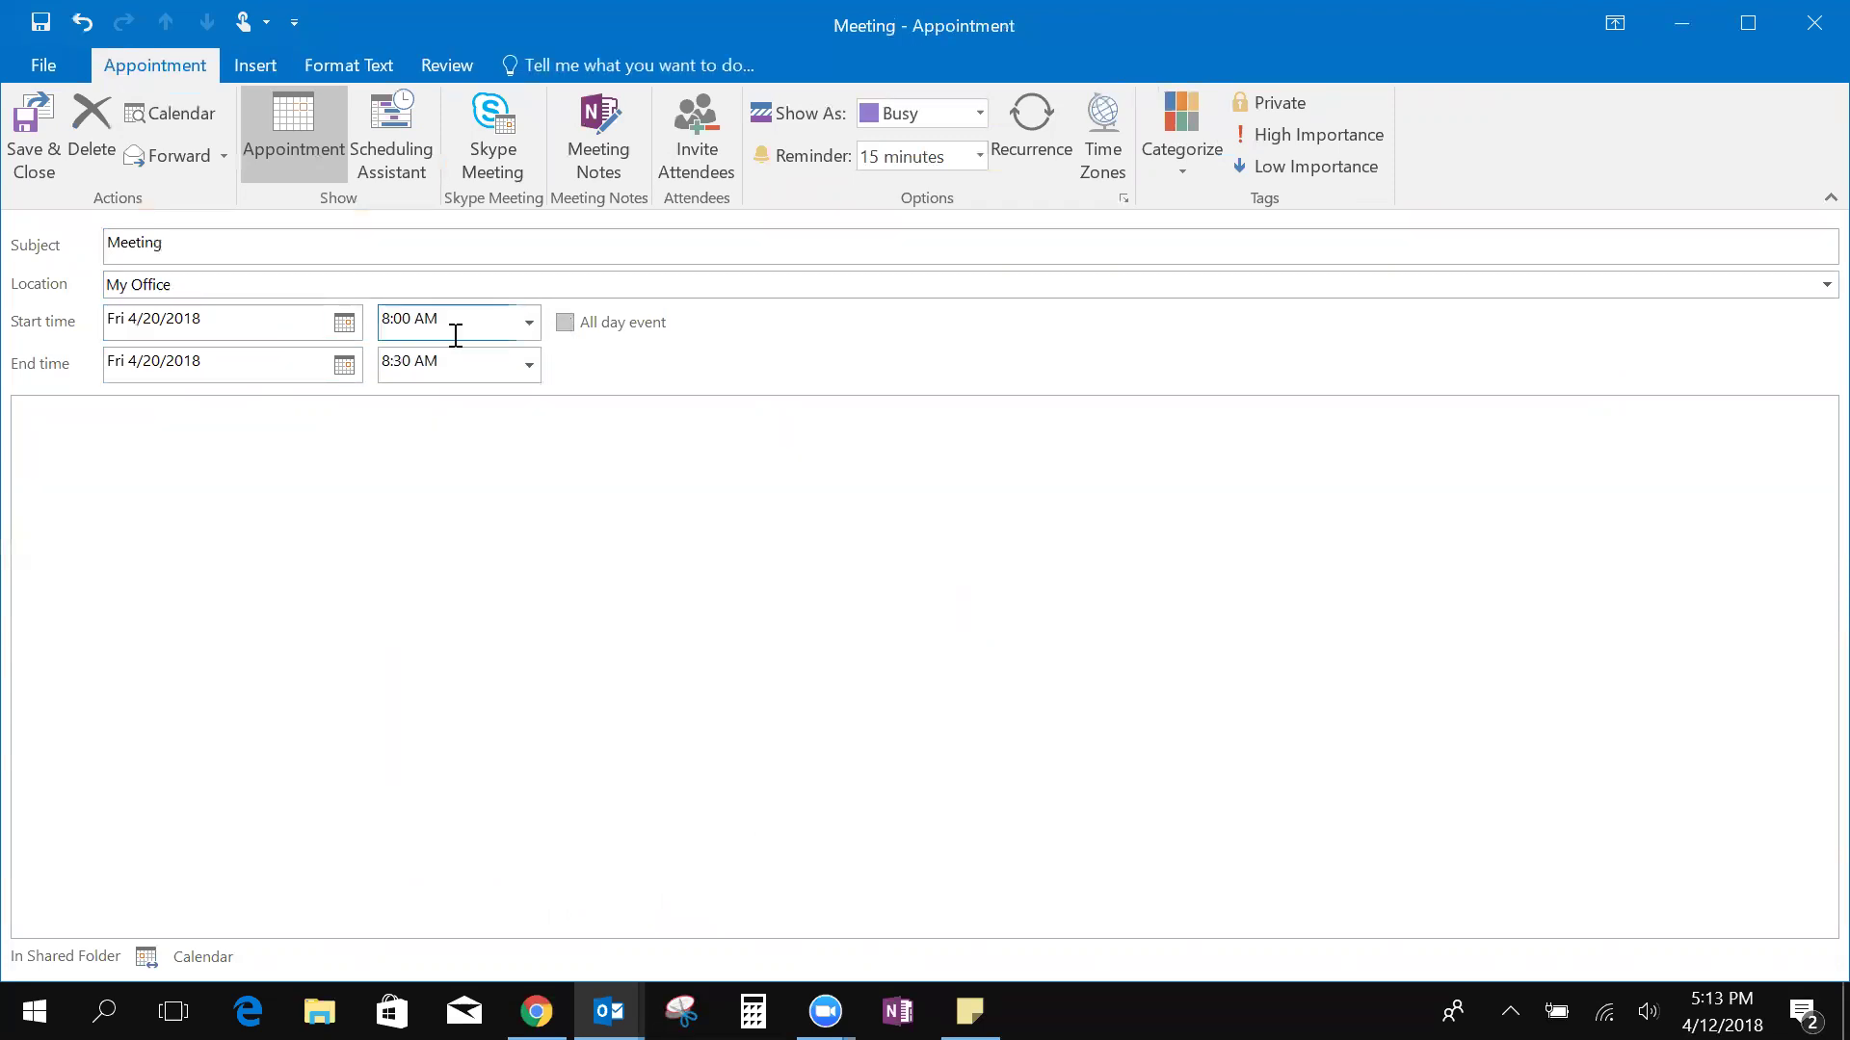
pyautogui.click(435, 369)
pyautogui.click(705, 160)
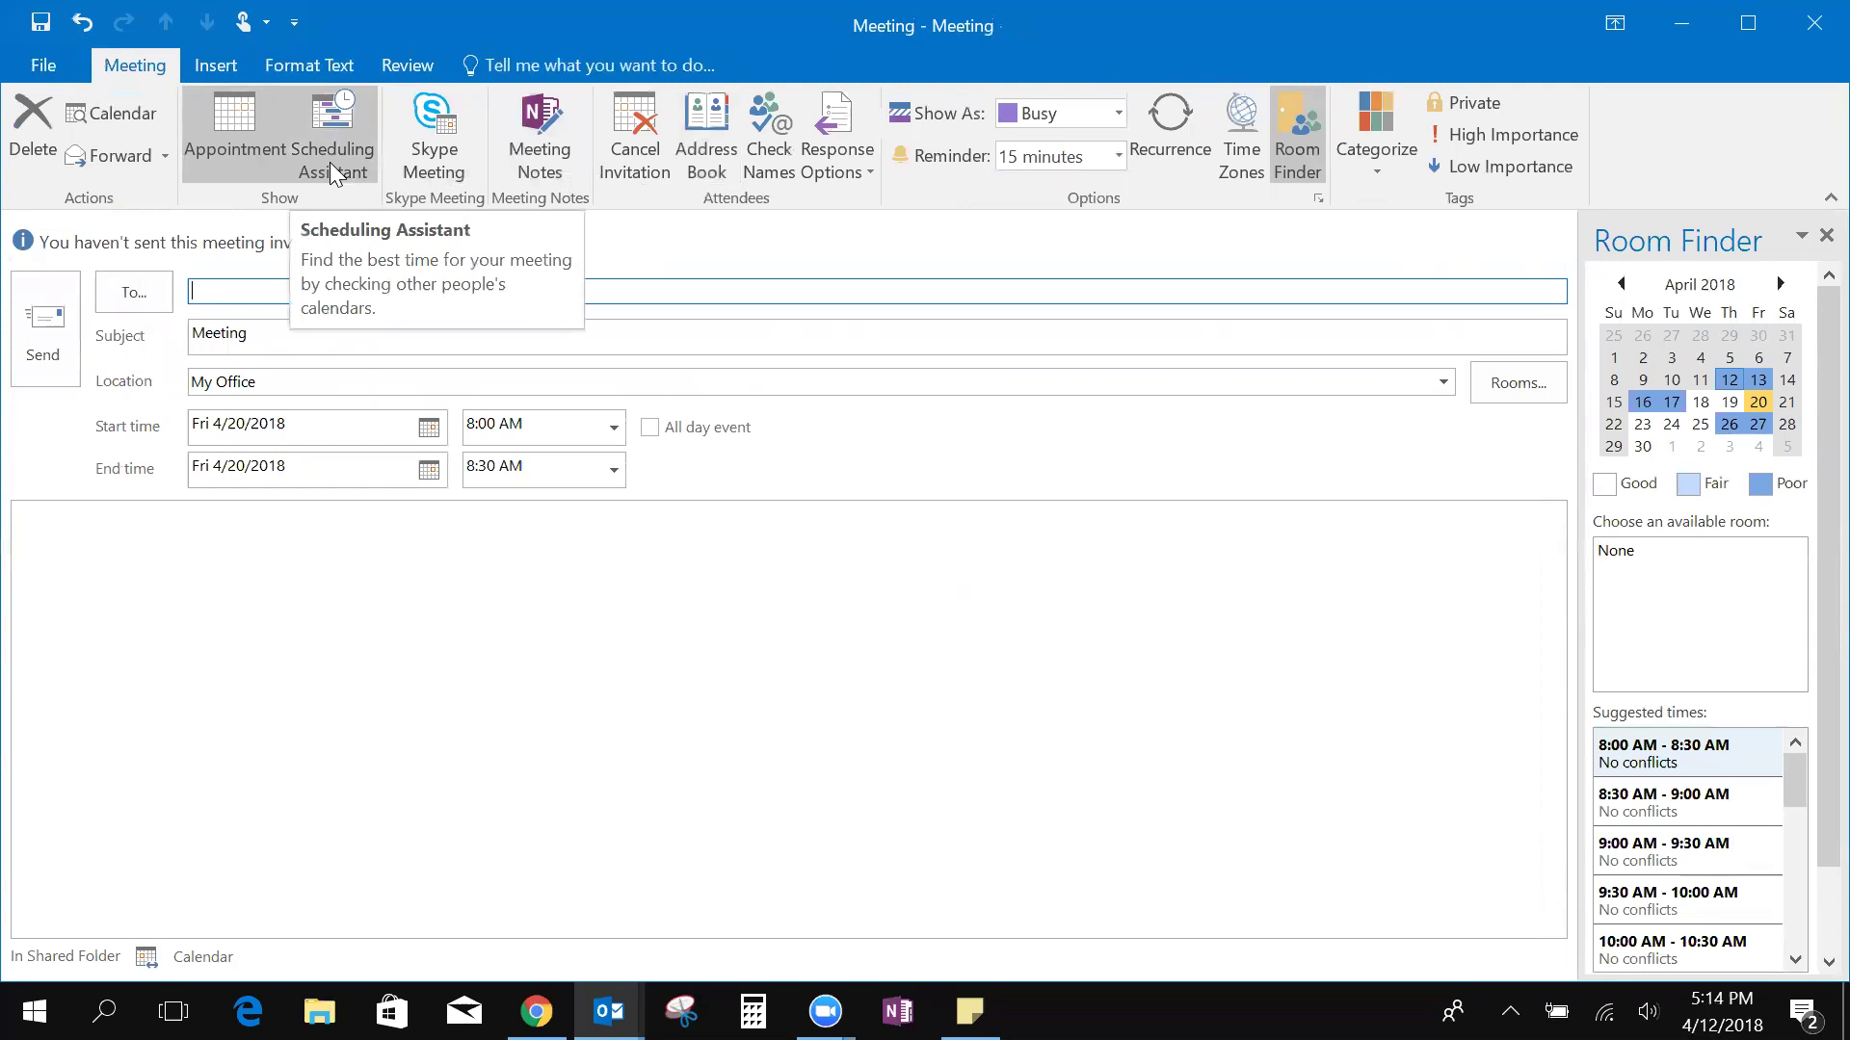
# Add two attendees by name in the Scheduling Assistant
pyautogui.click(329, 162)
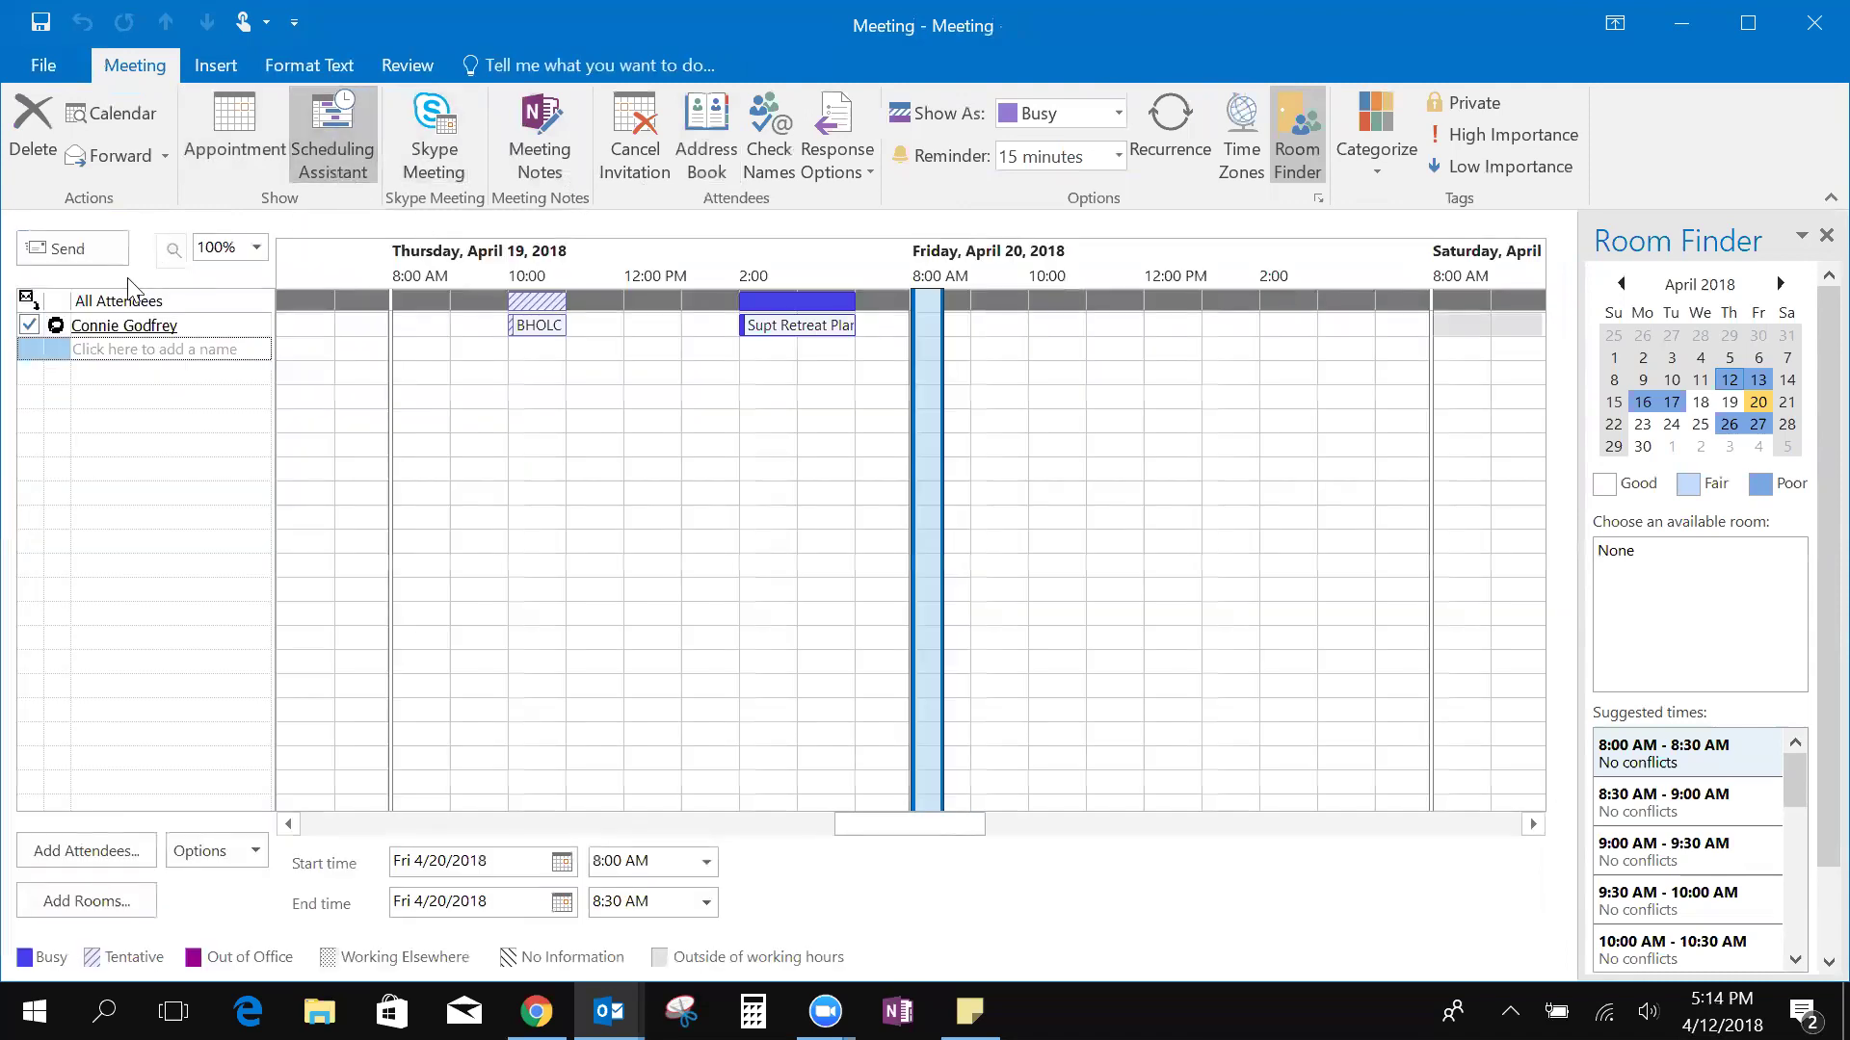
pyautogui.click(117, 349)
pyautogui.press('Return')
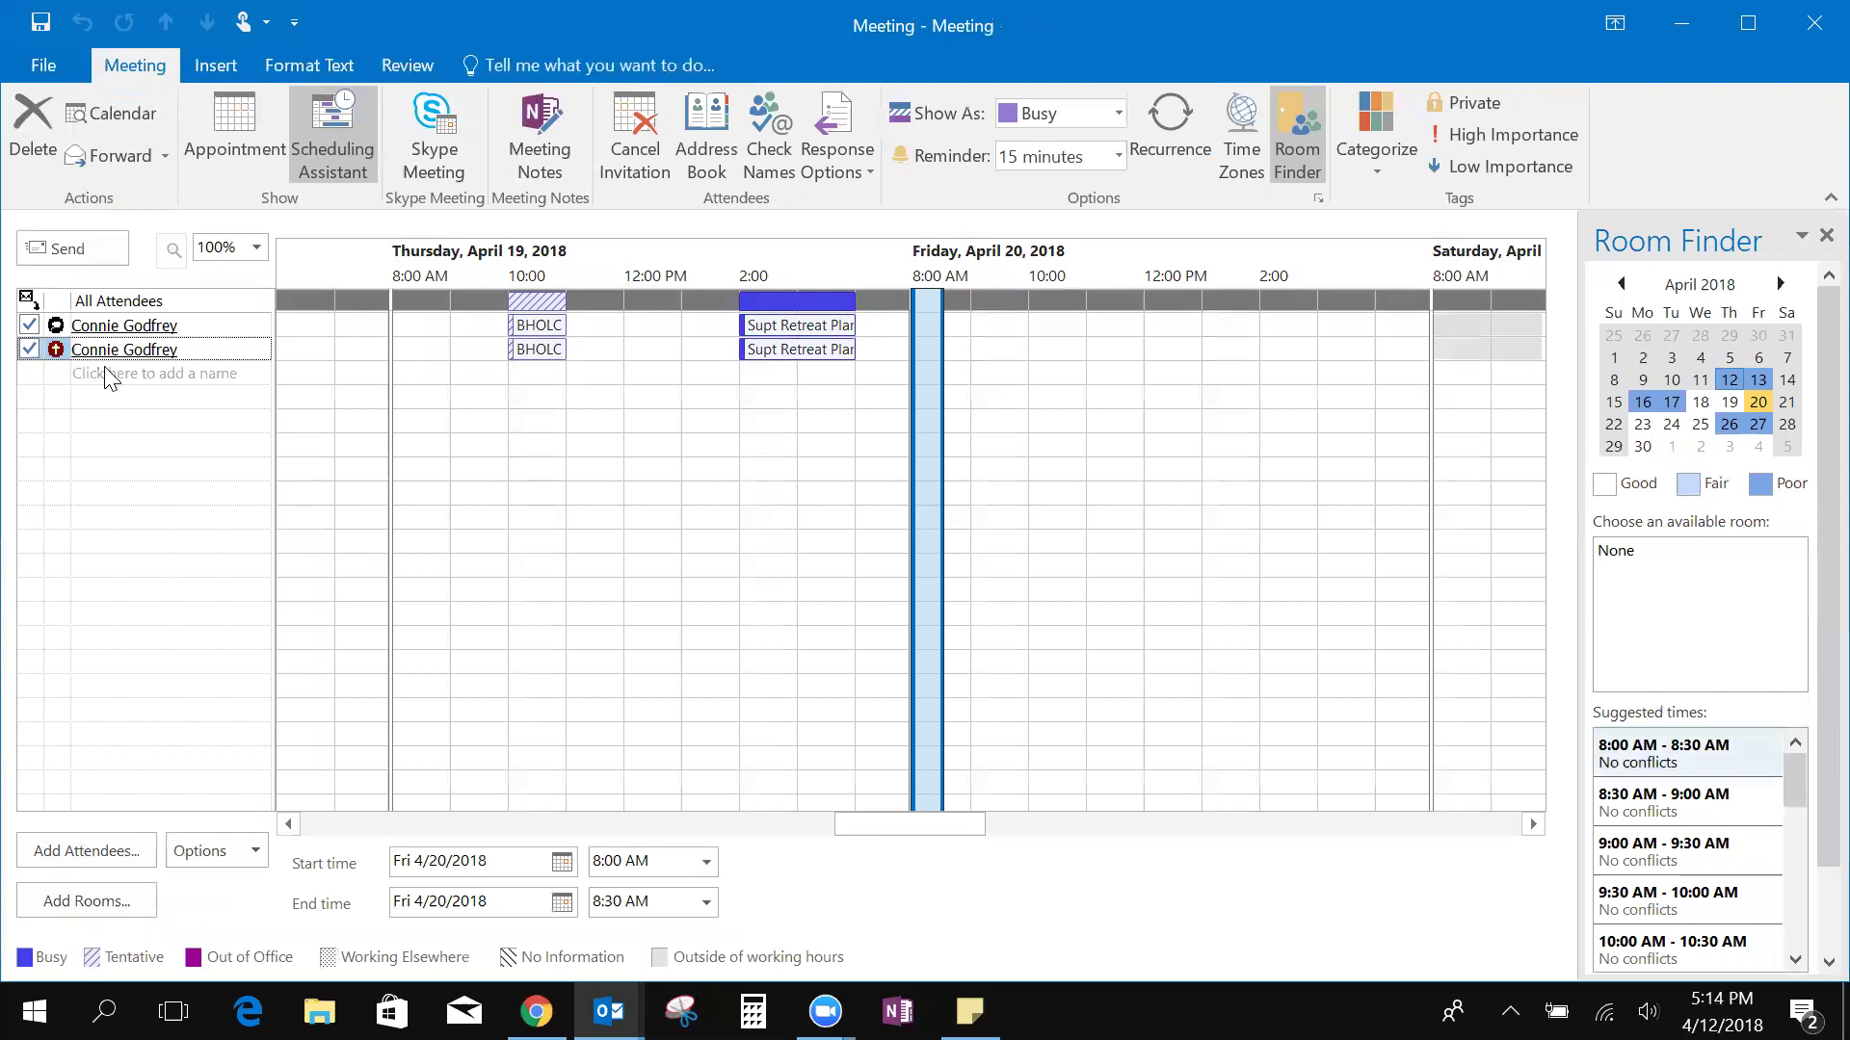
pyautogui.click(110, 375)
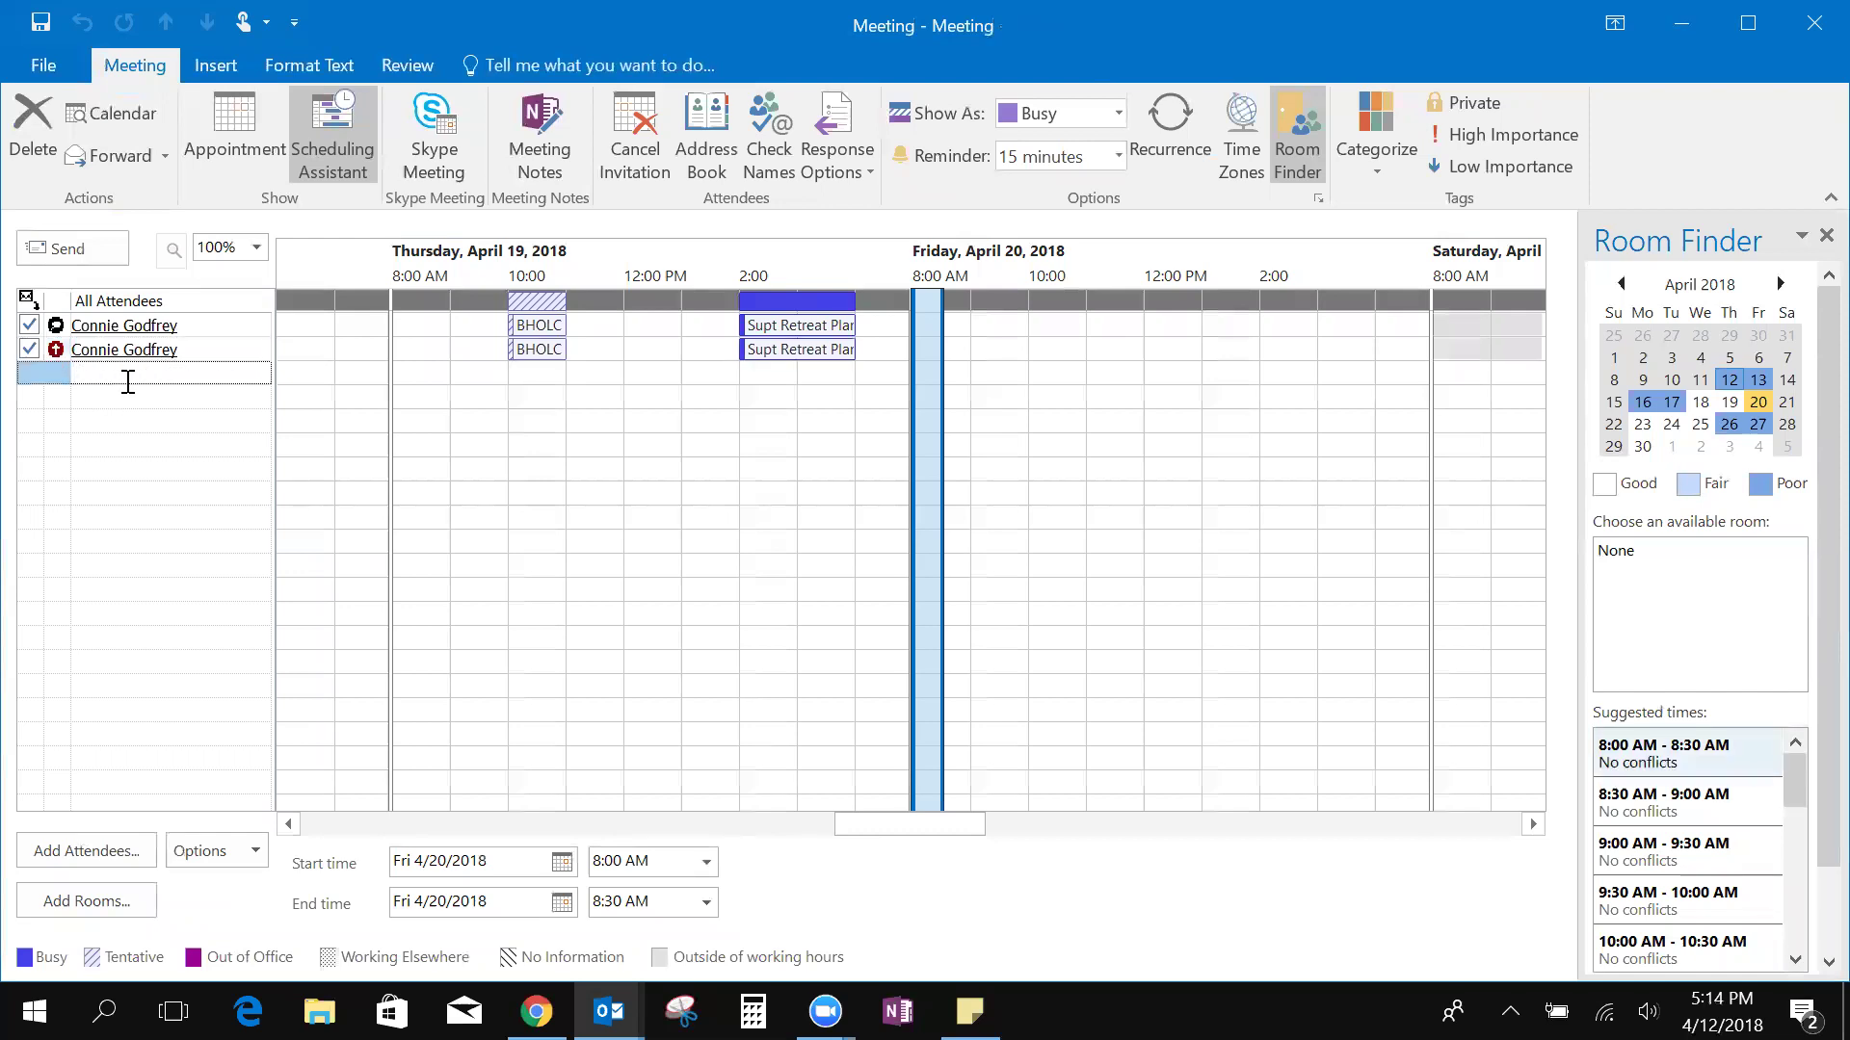
pyautogui.press('Return')
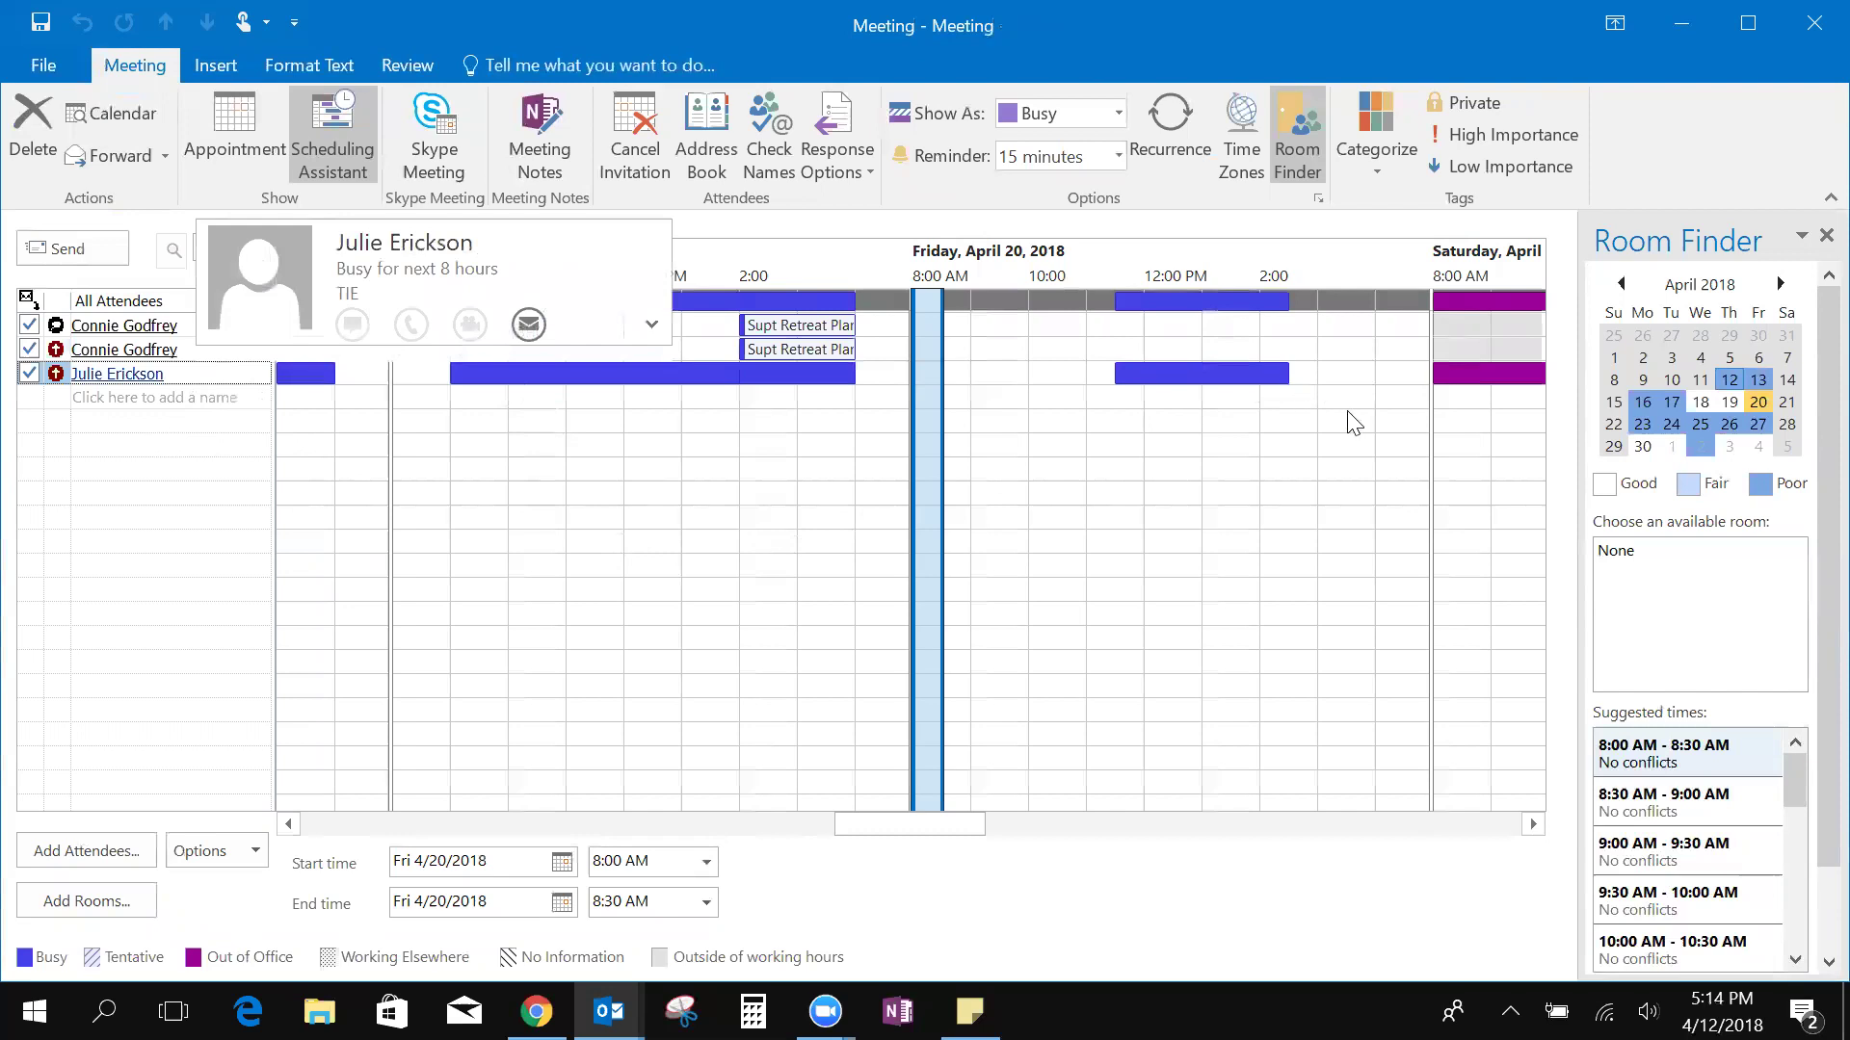
# Try a 3:30 PM slot, then keep the meeting at 8:00–8:30 AM
pyautogui.click(1362, 384)
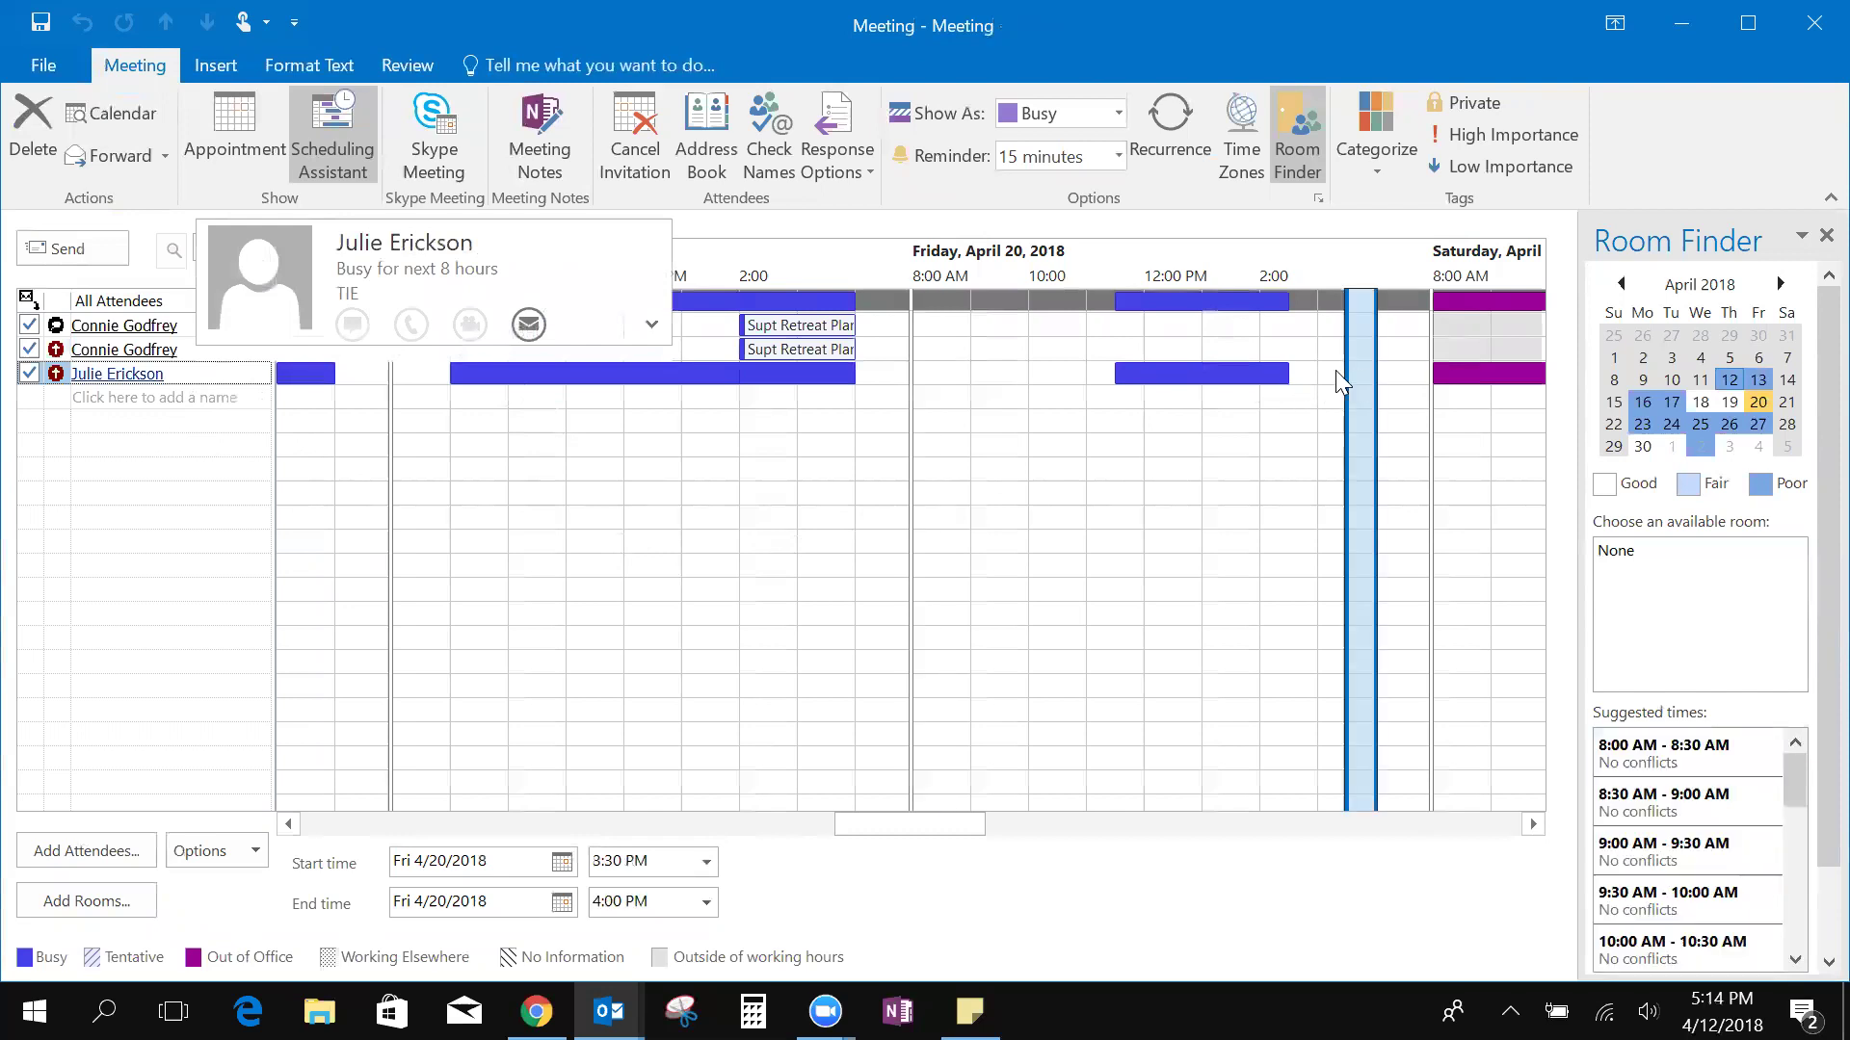
pyautogui.click(927, 381)
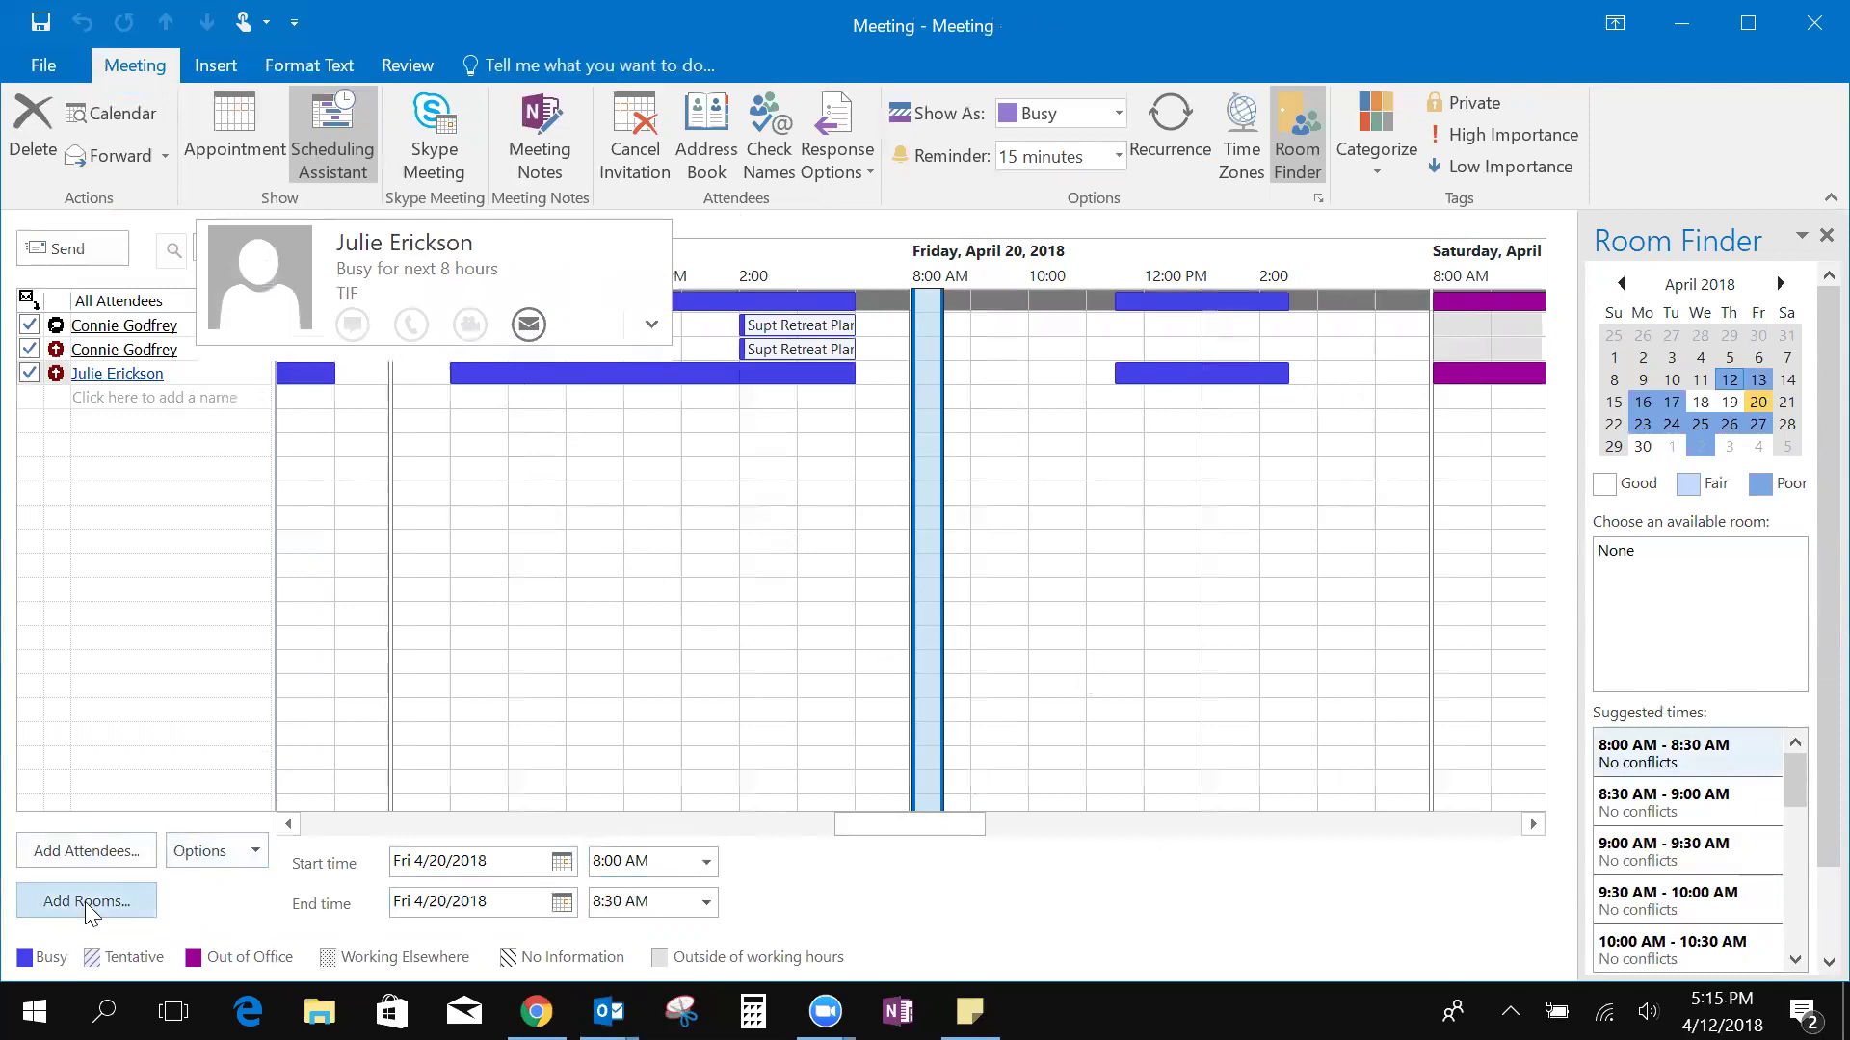
pyautogui.click(186, 452)
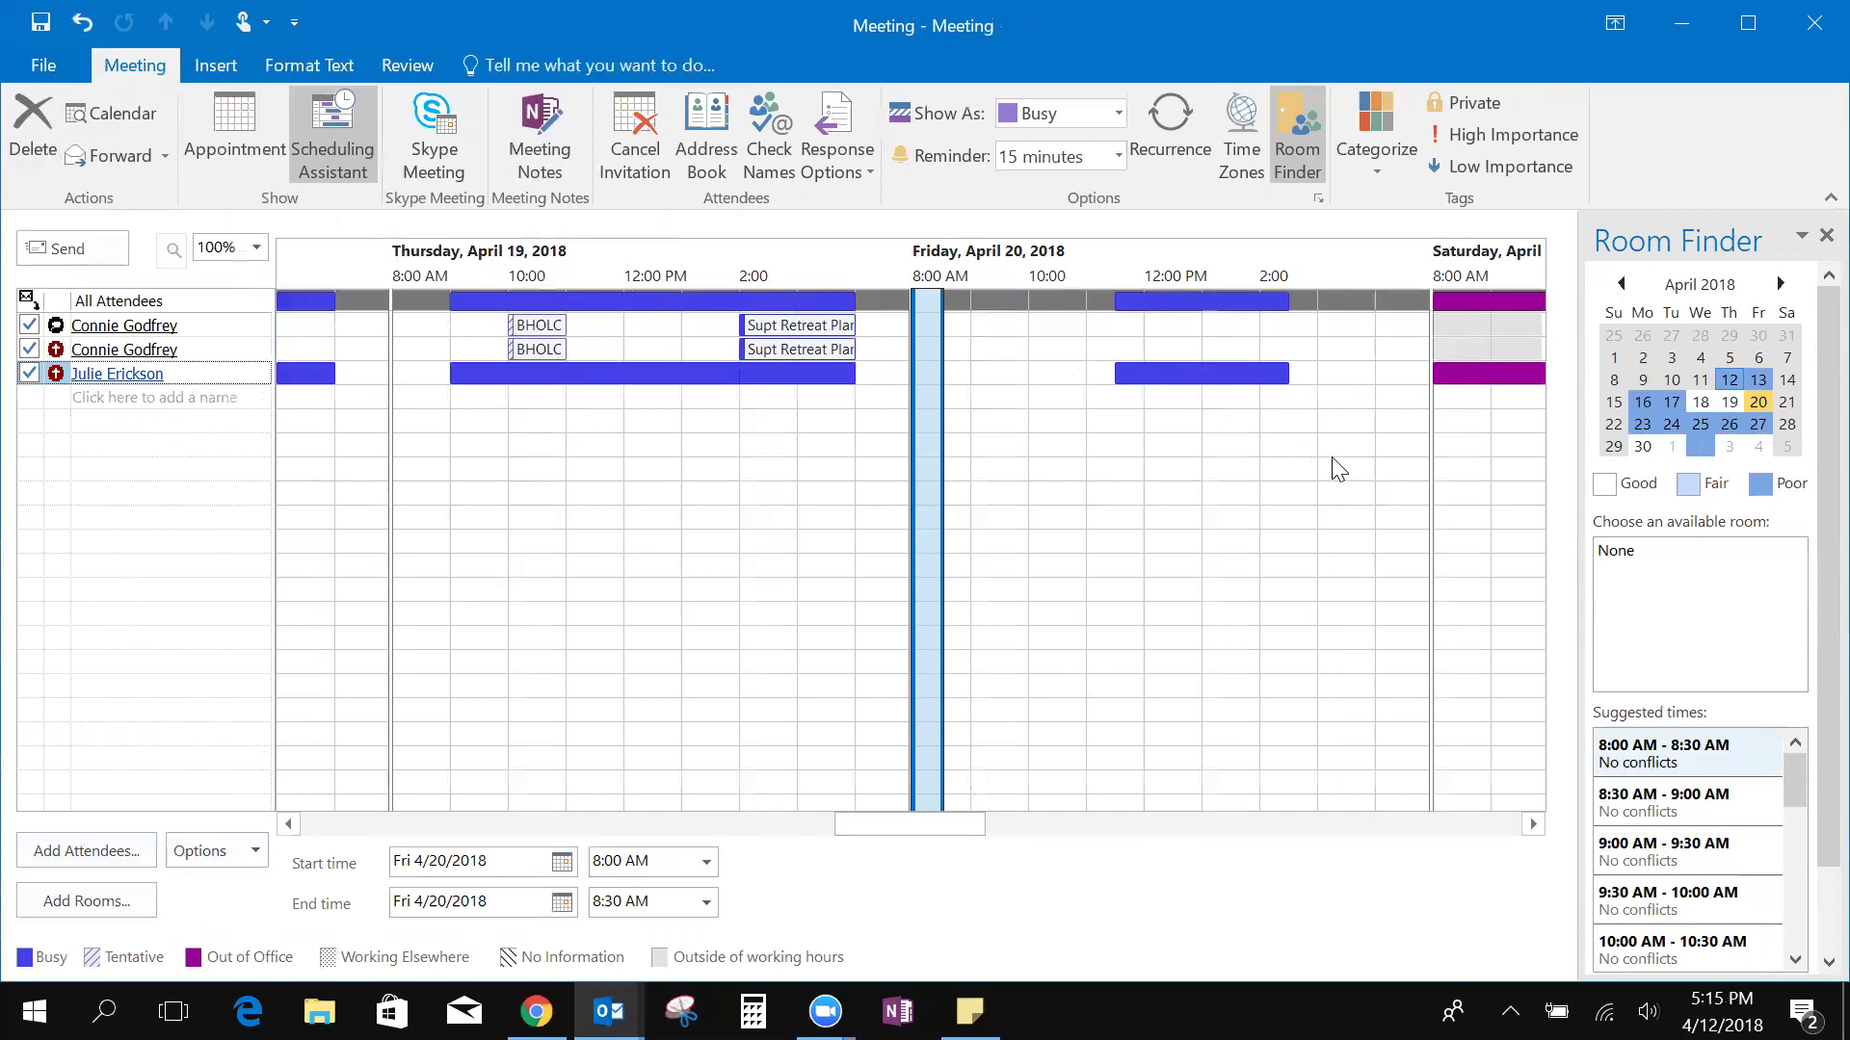
# Close the room list without booking any room and delete the unsent meeting
pyautogui.click(88, 909)
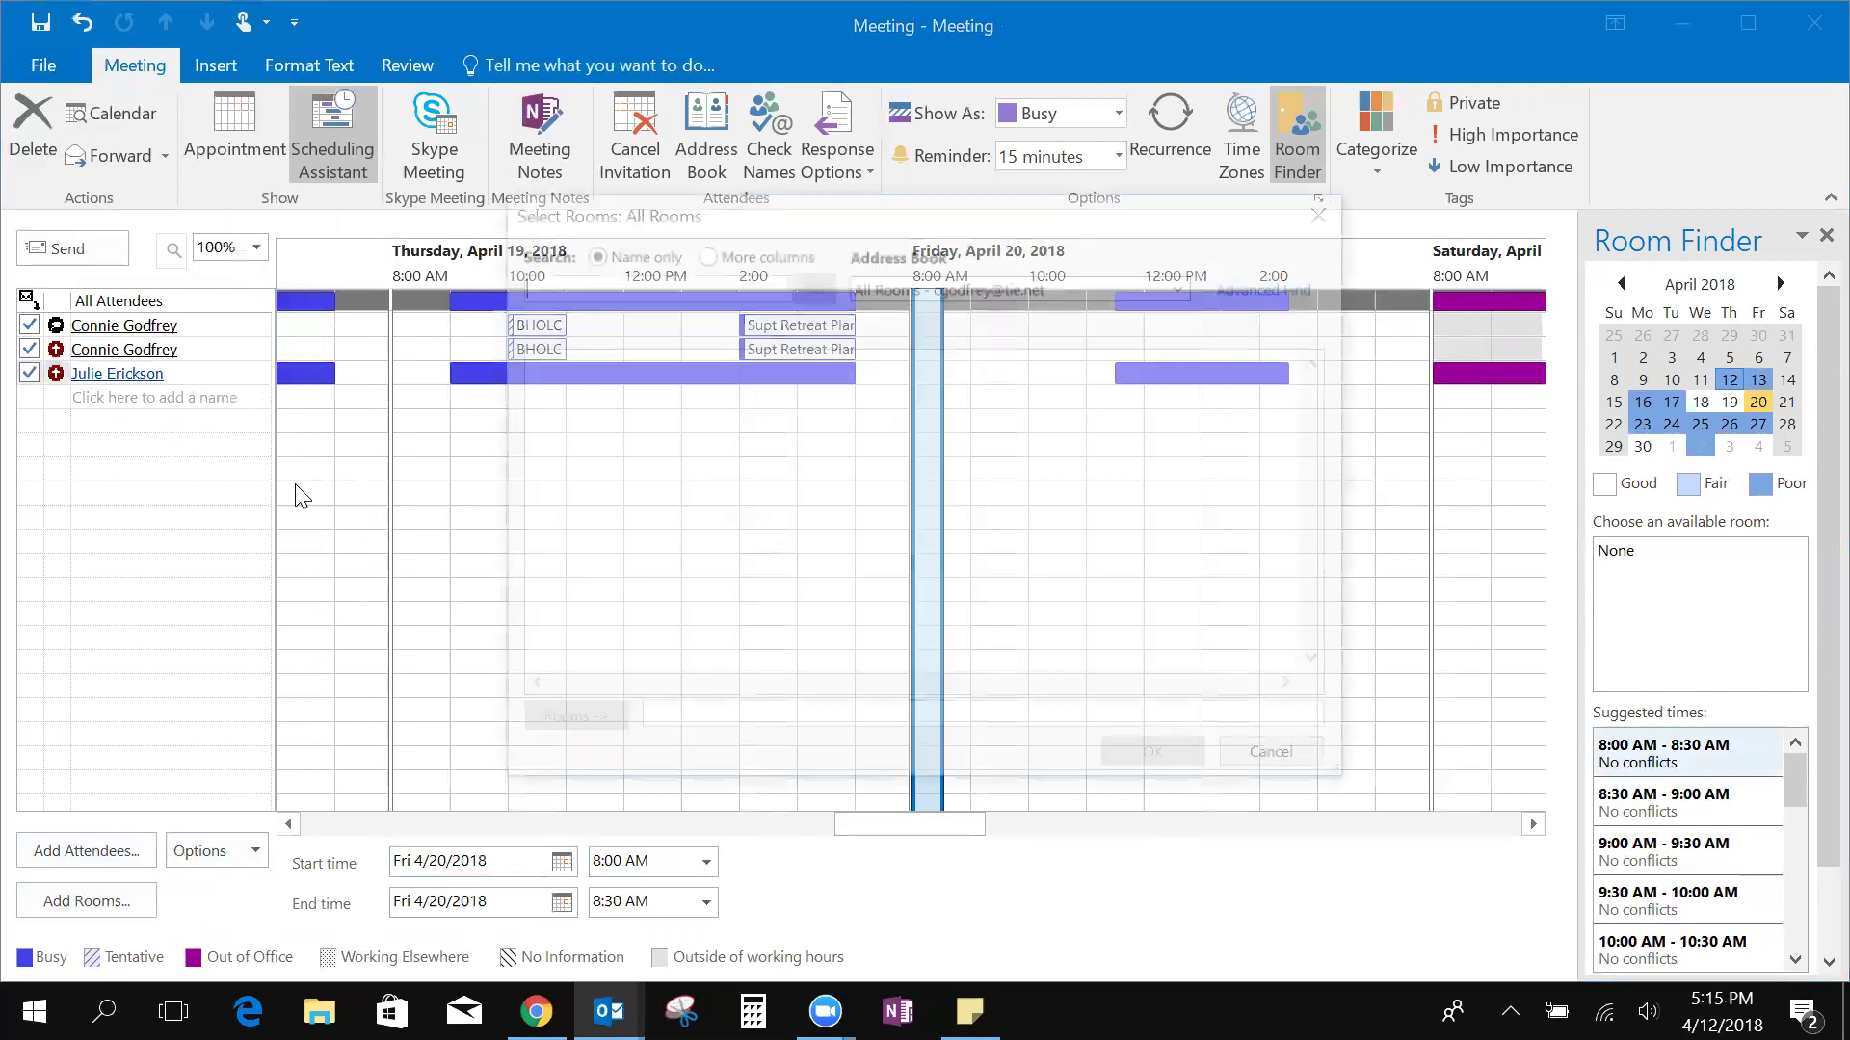
pyautogui.click(1328, 210)
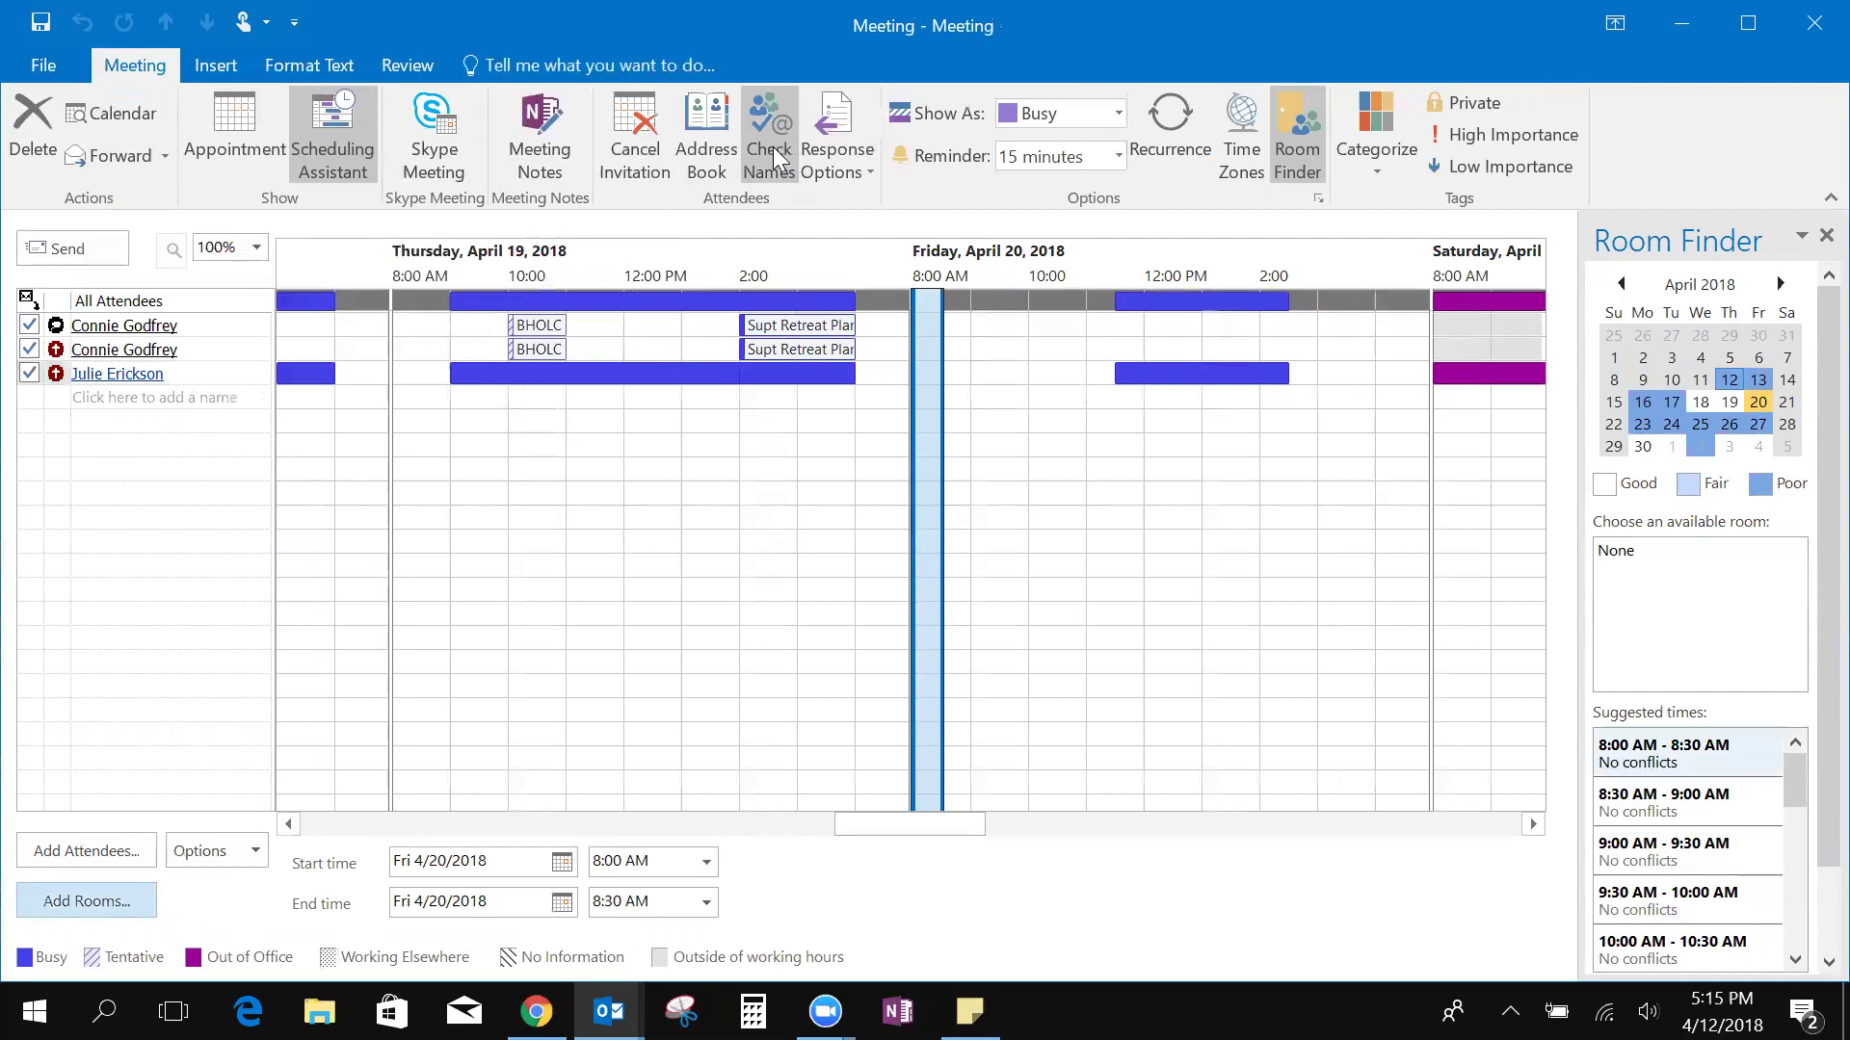
pyautogui.click(252, 150)
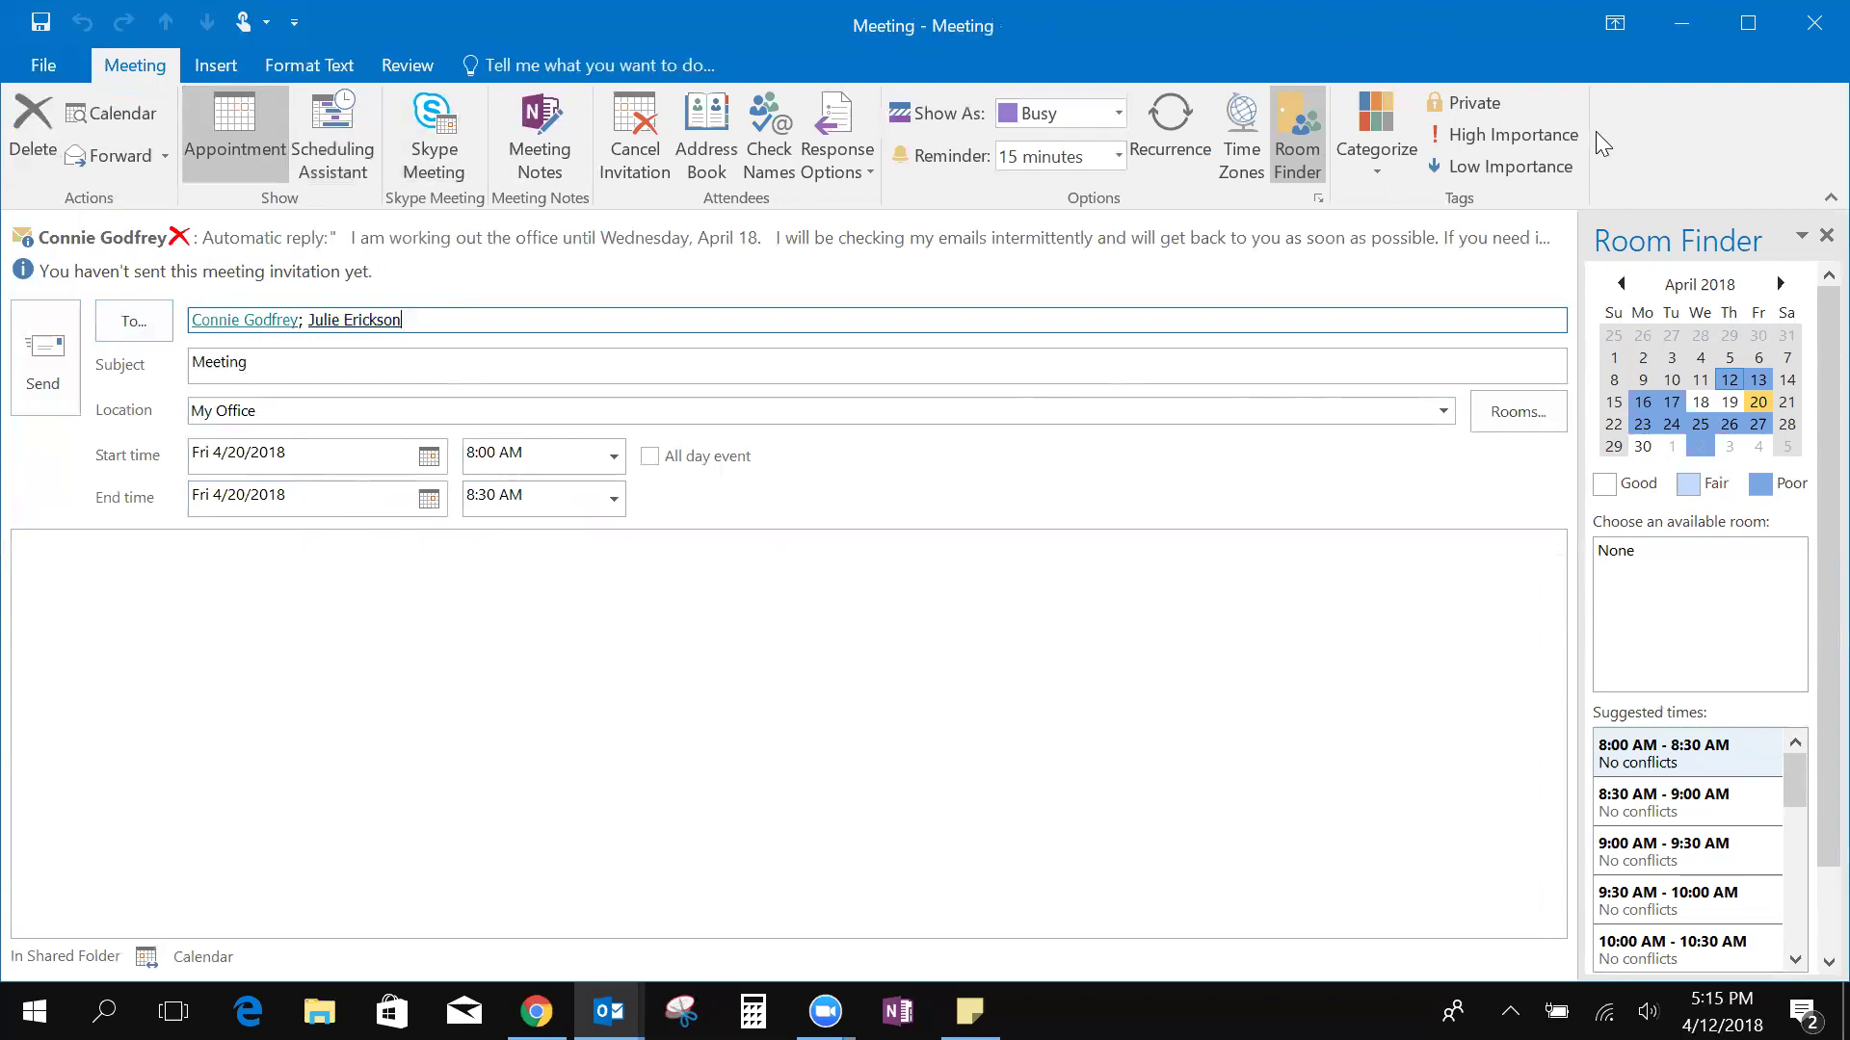
pyautogui.click(33, 126)
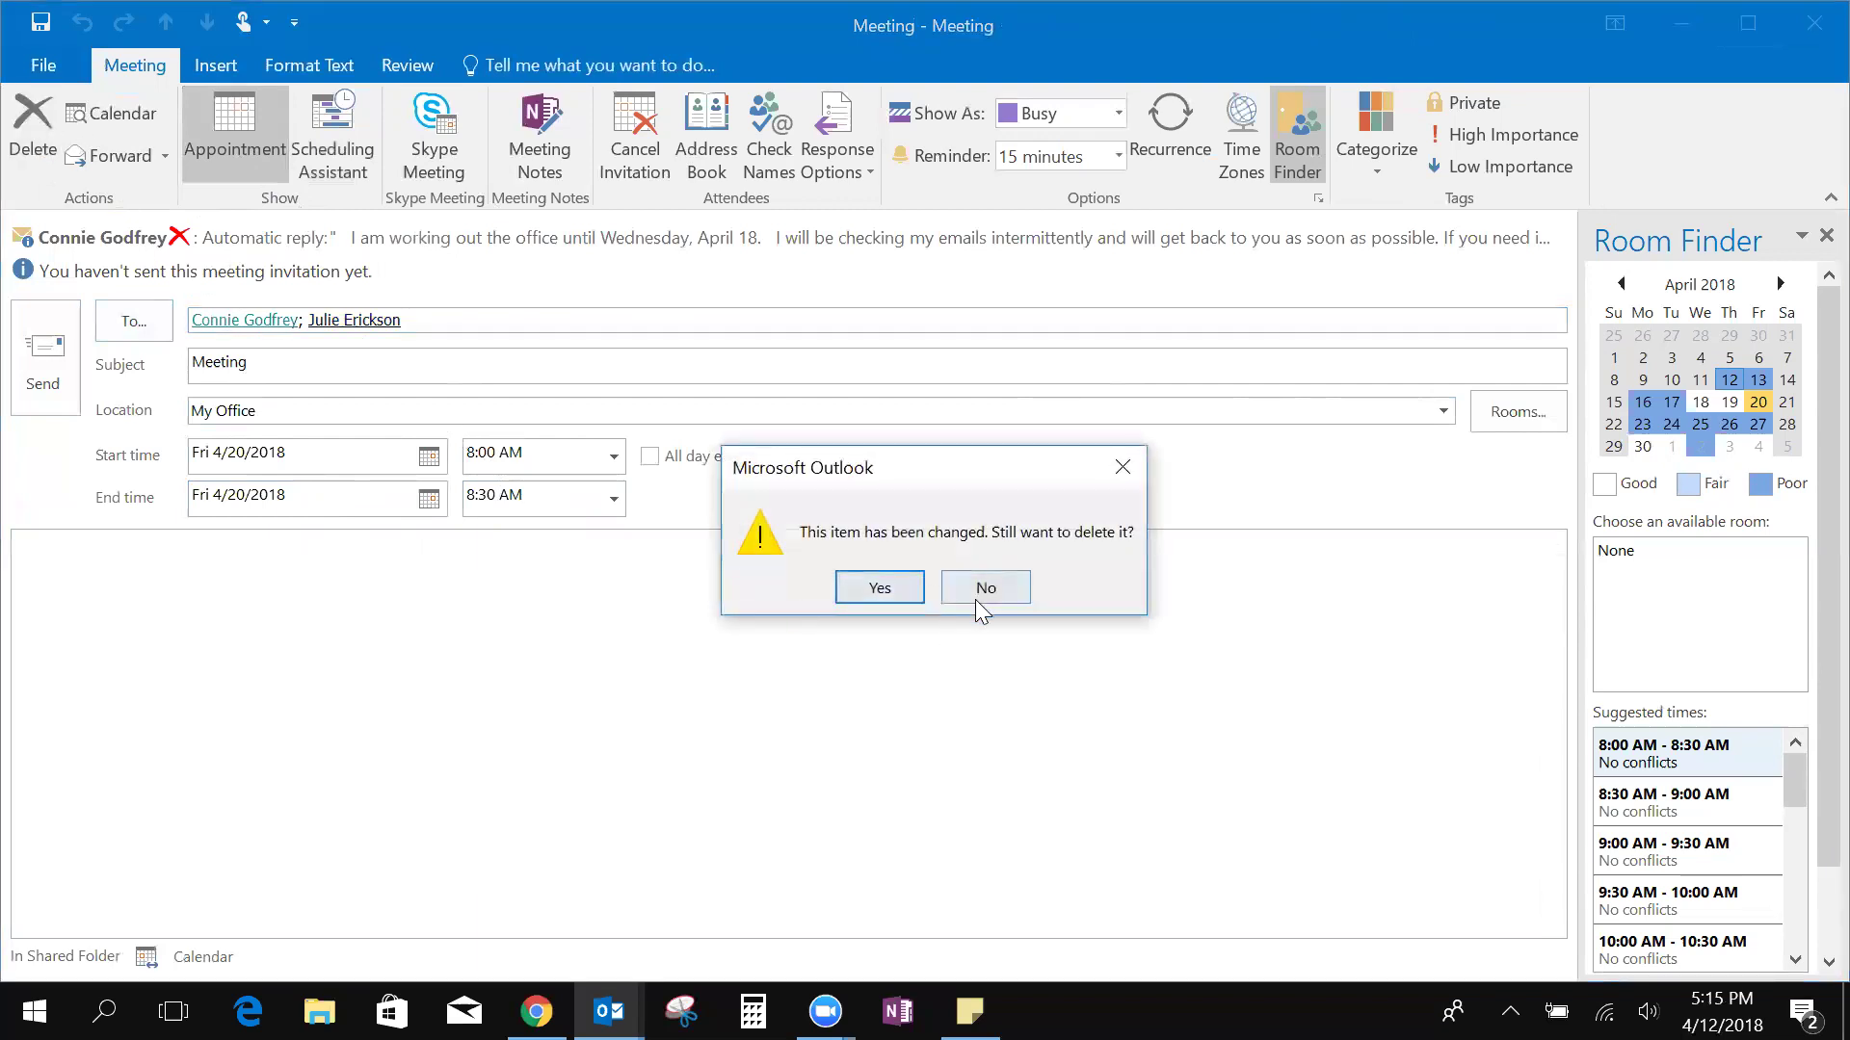
pyautogui.click(872, 597)
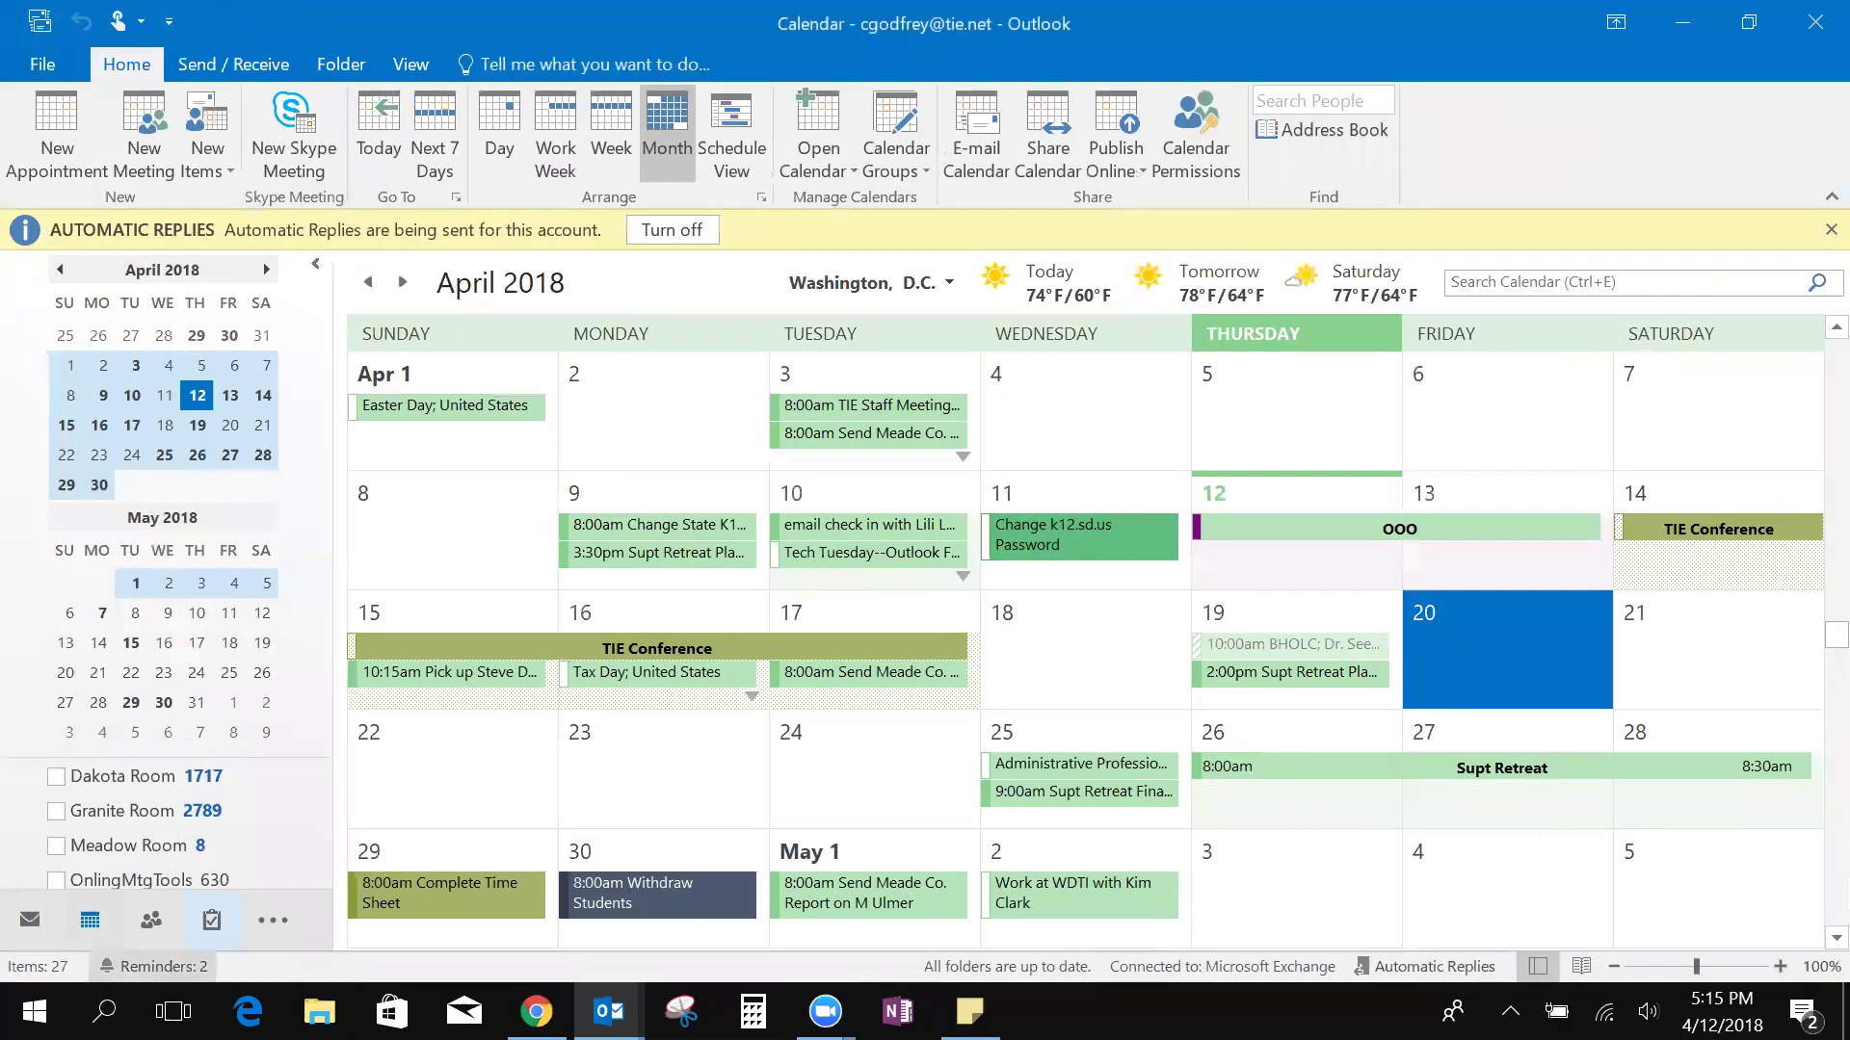
# Start a new email and expand the 'test' AutoText into 'Testing testing testing' plus blank lines
pyautogui.click(29, 923)
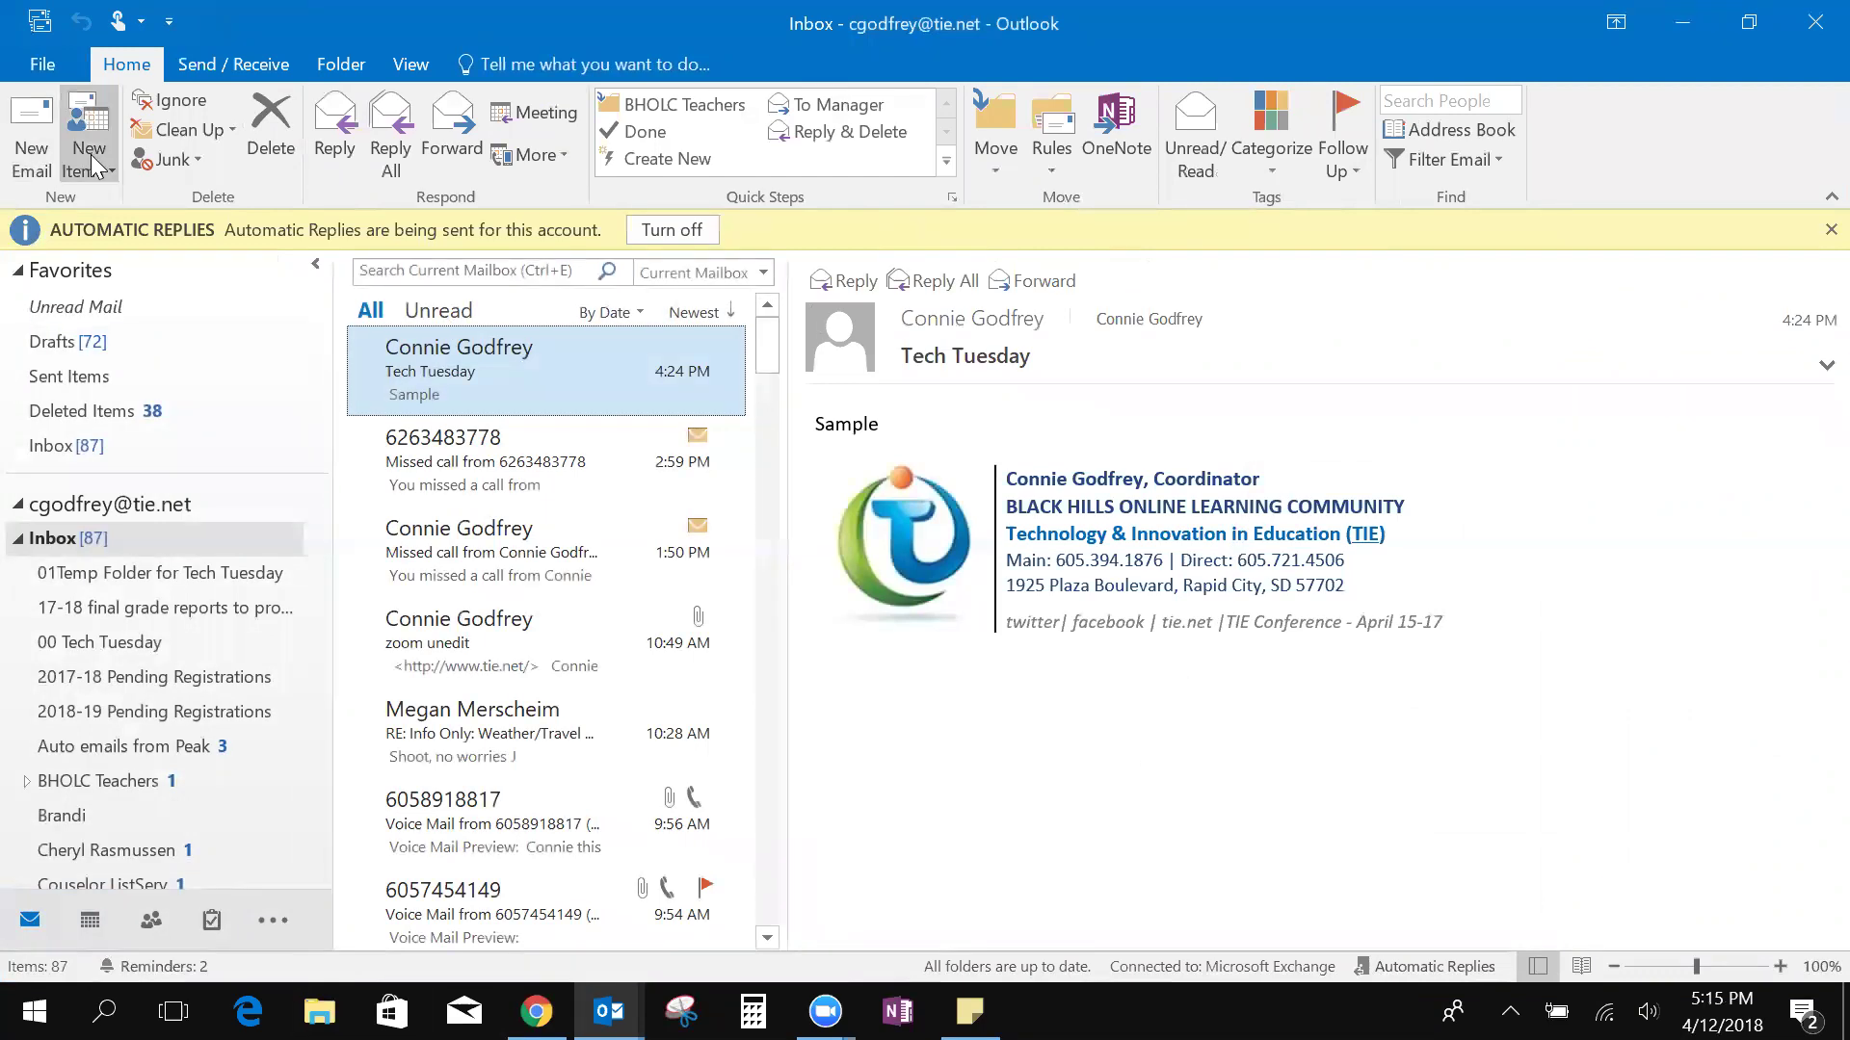
pyautogui.click(38, 157)
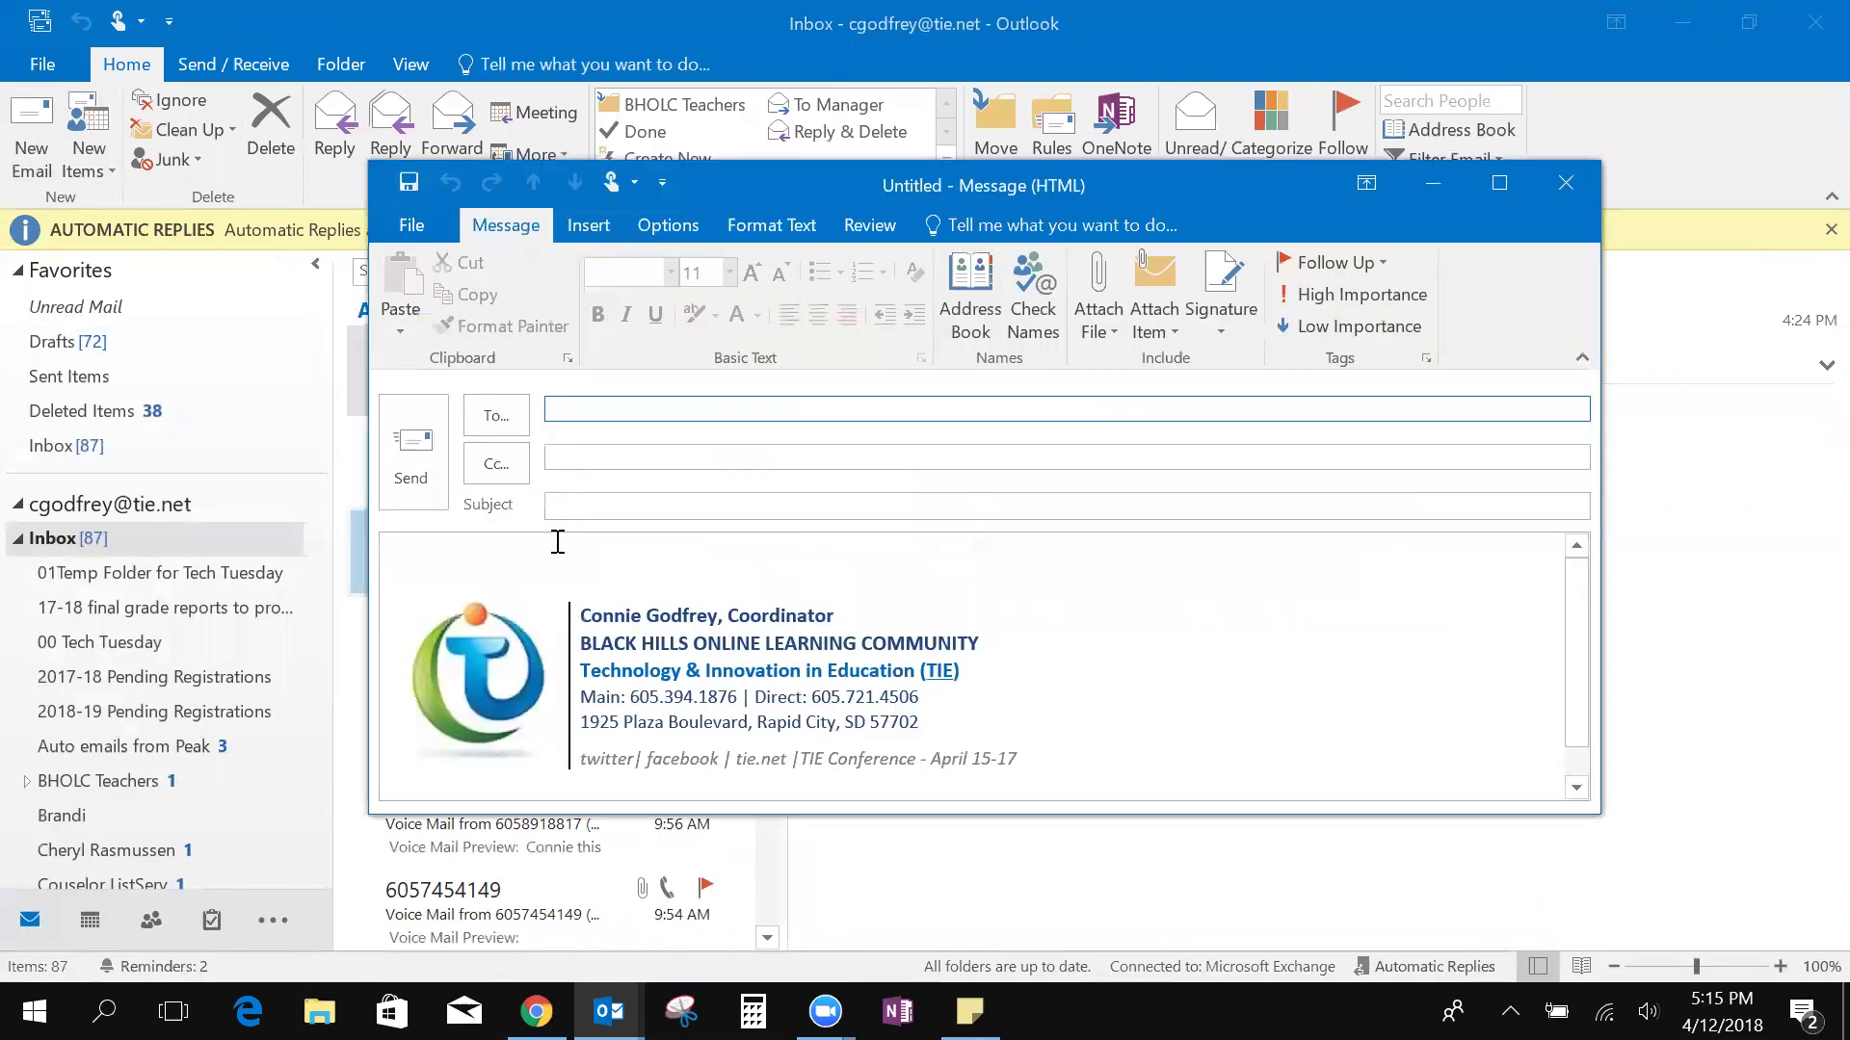
pyautogui.click(442, 566)
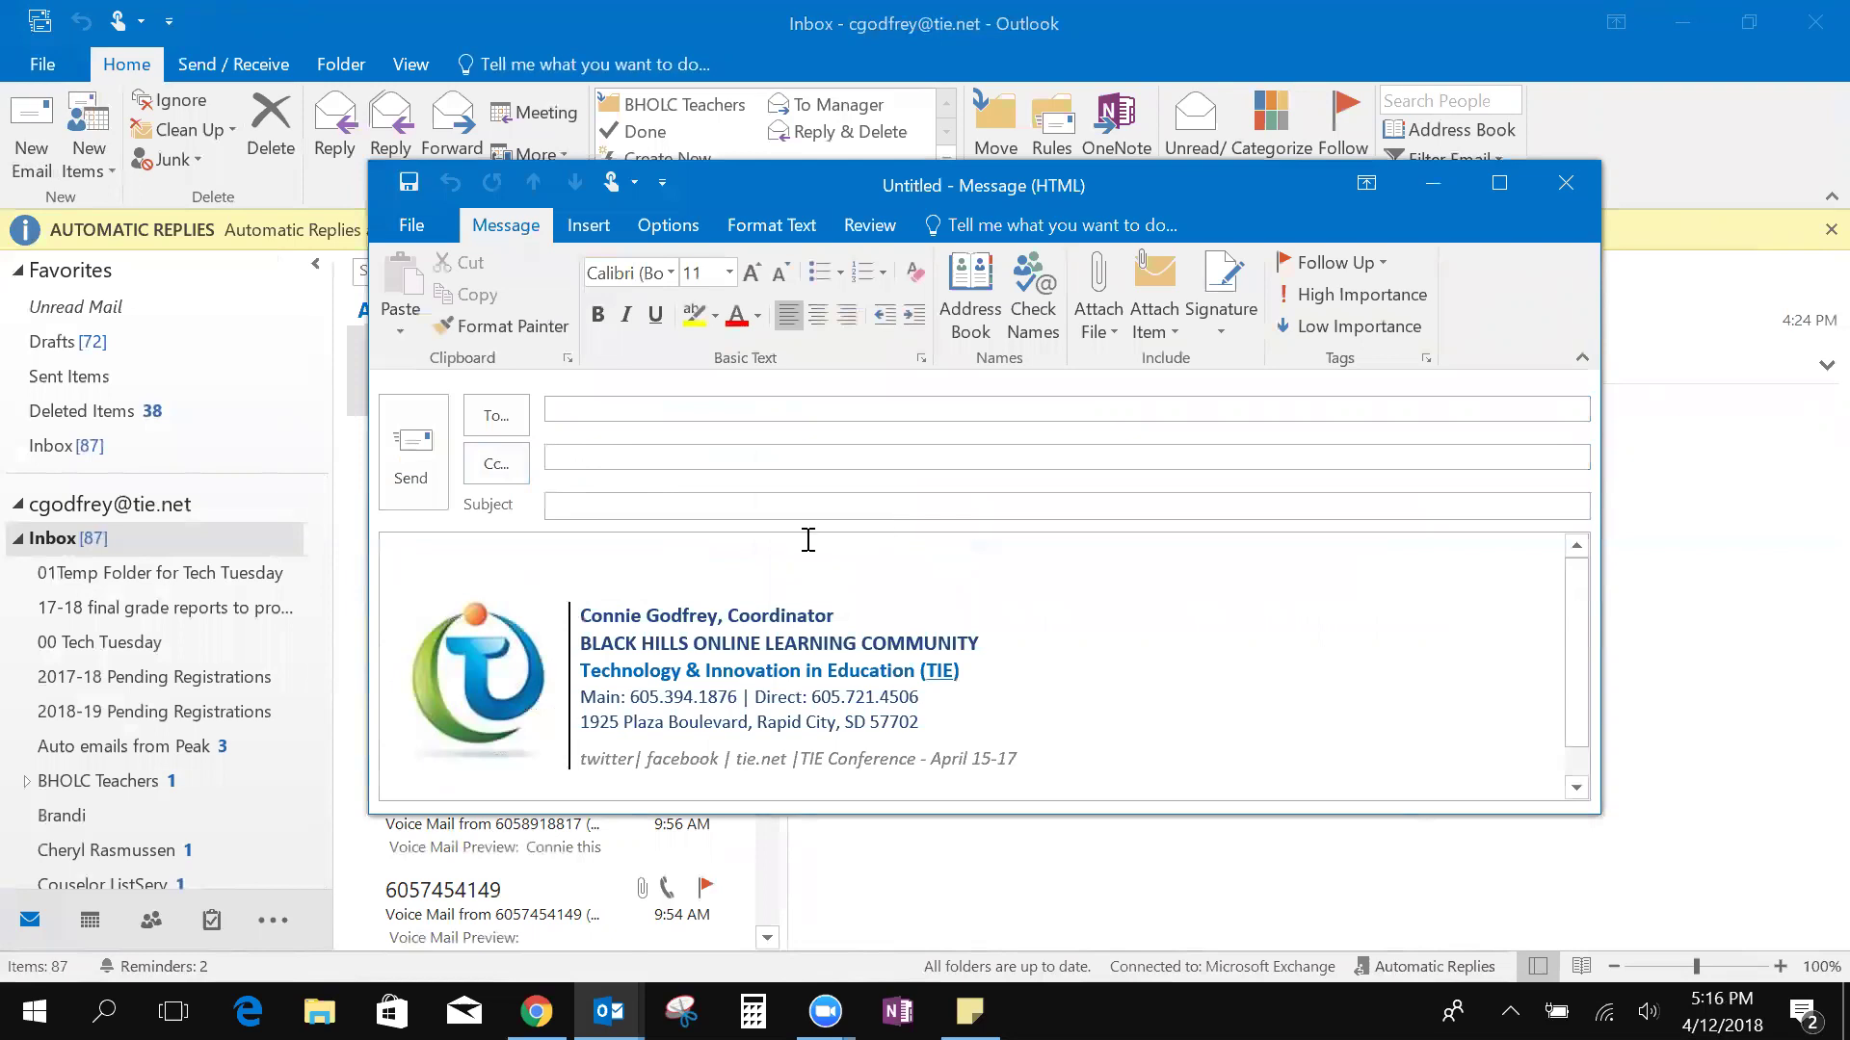
pyautogui.write('test')
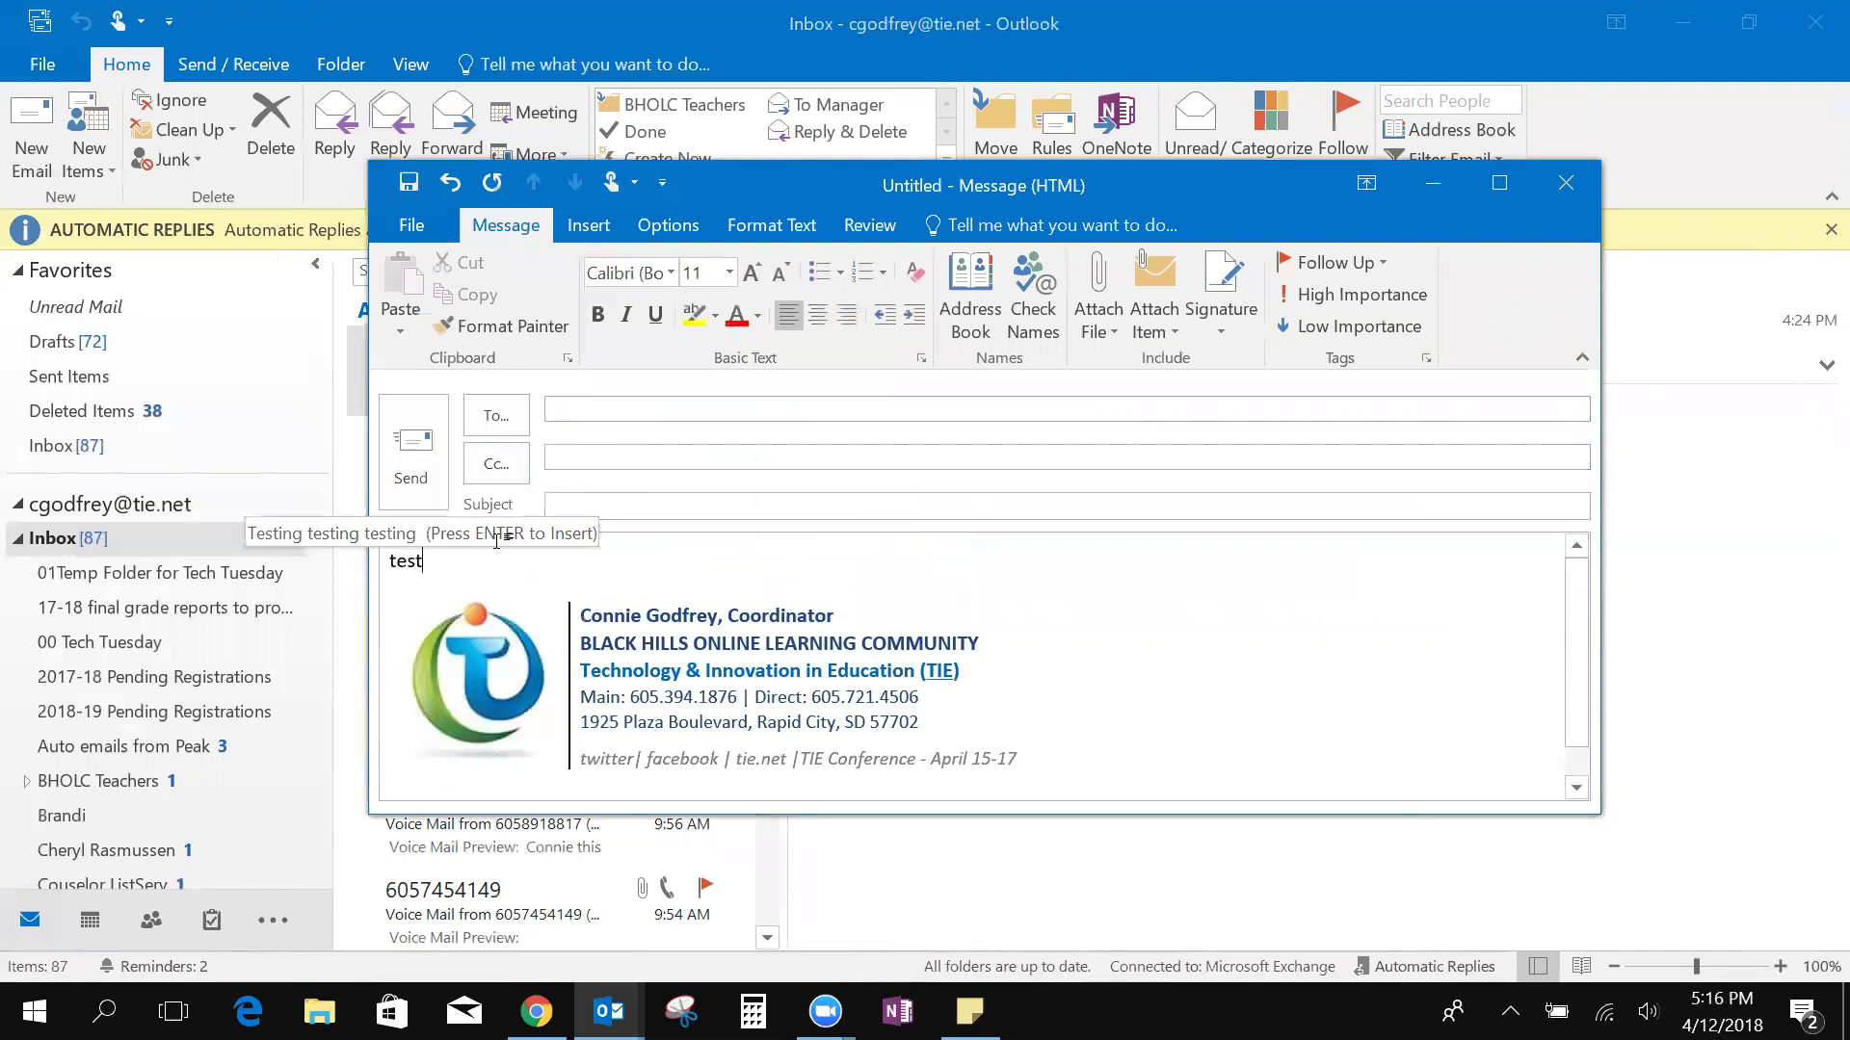
pyautogui.press('Return')
pyautogui.press('Return')
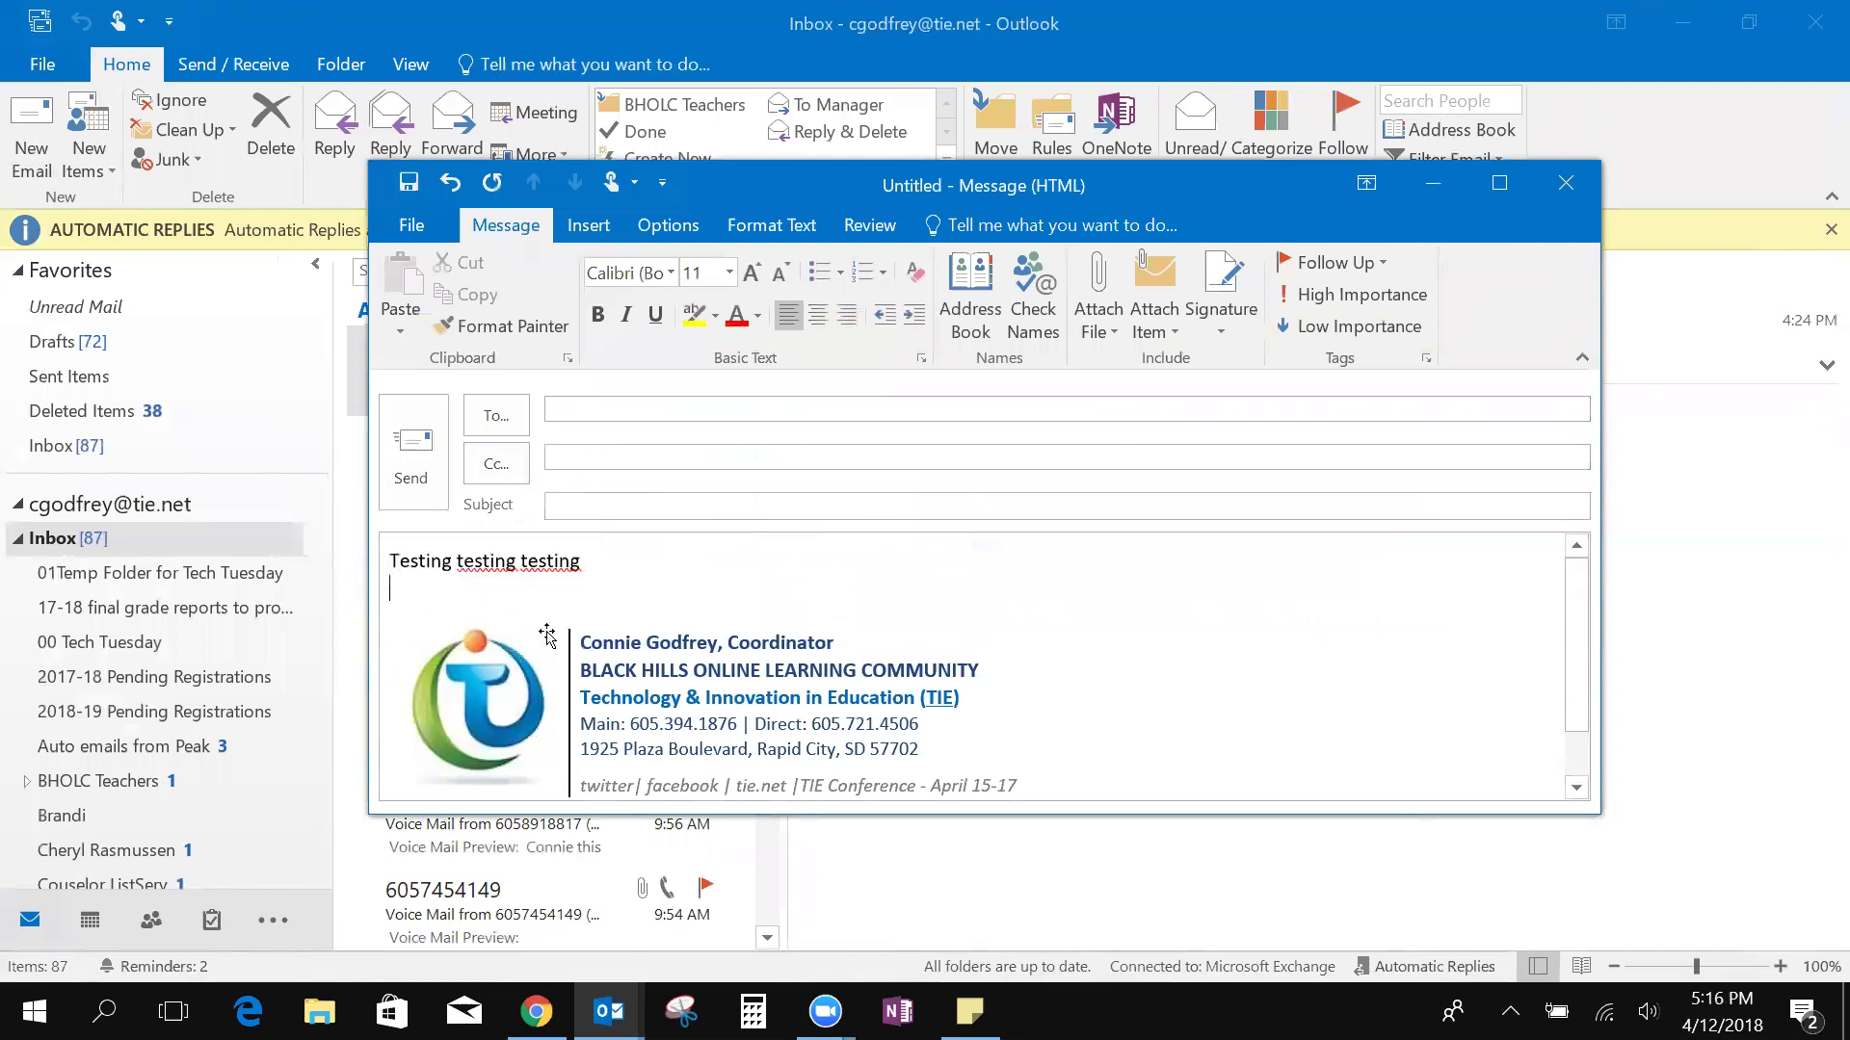
pyautogui.press('Return')
pyautogui.press('Return')
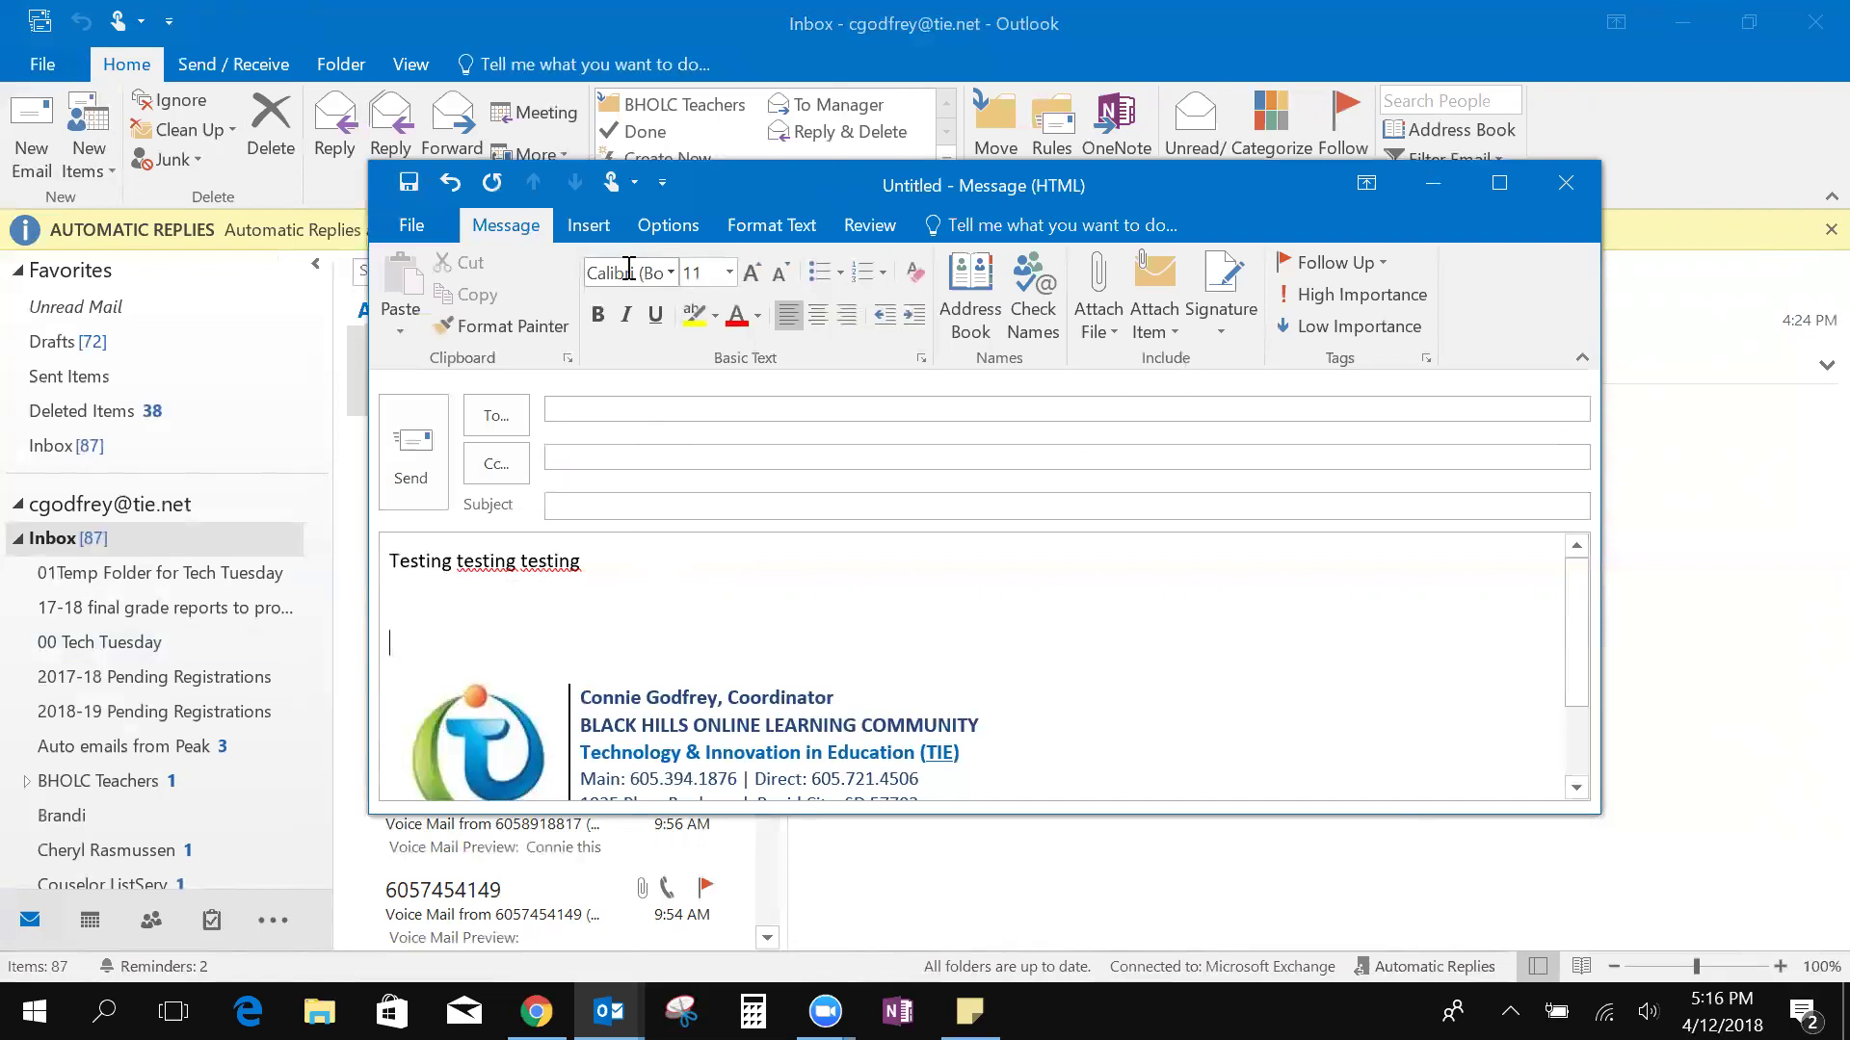
# Insert the Closing Quick Part into the message body
pyautogui.click(589, 224)
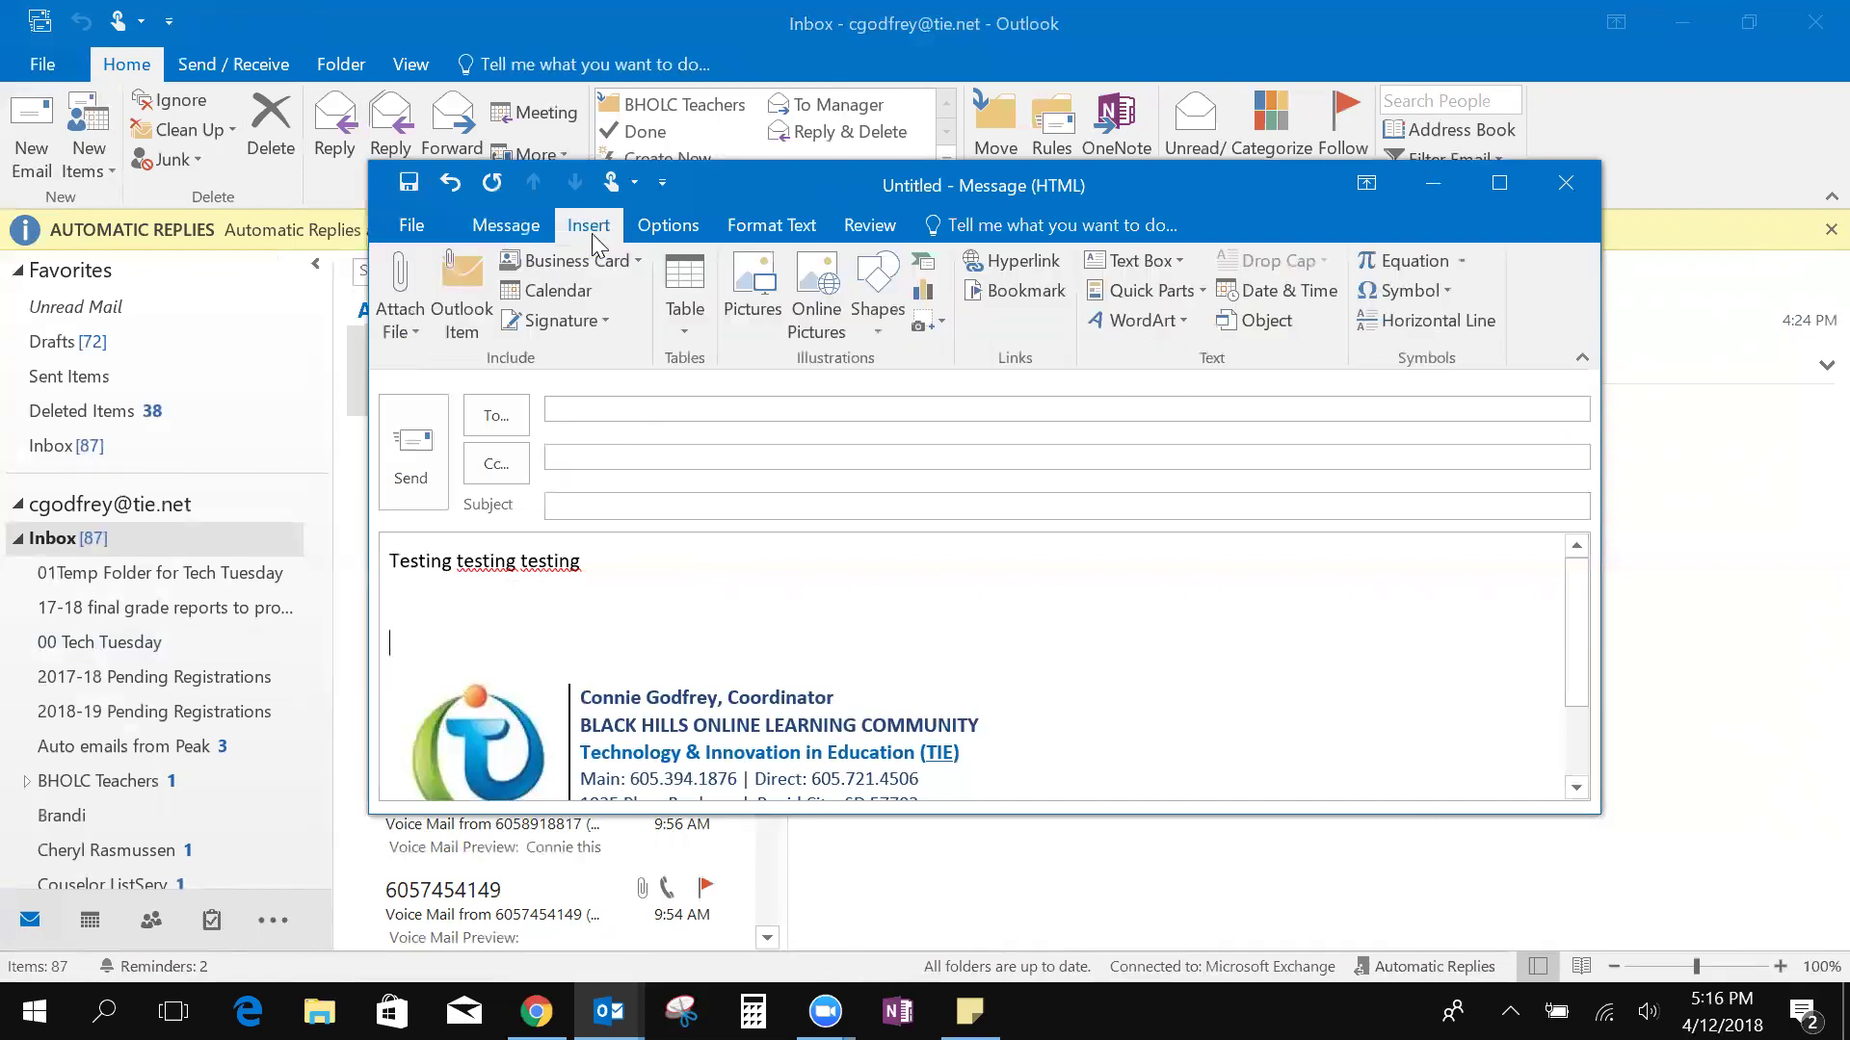
pyautogui.click(1174, 293)
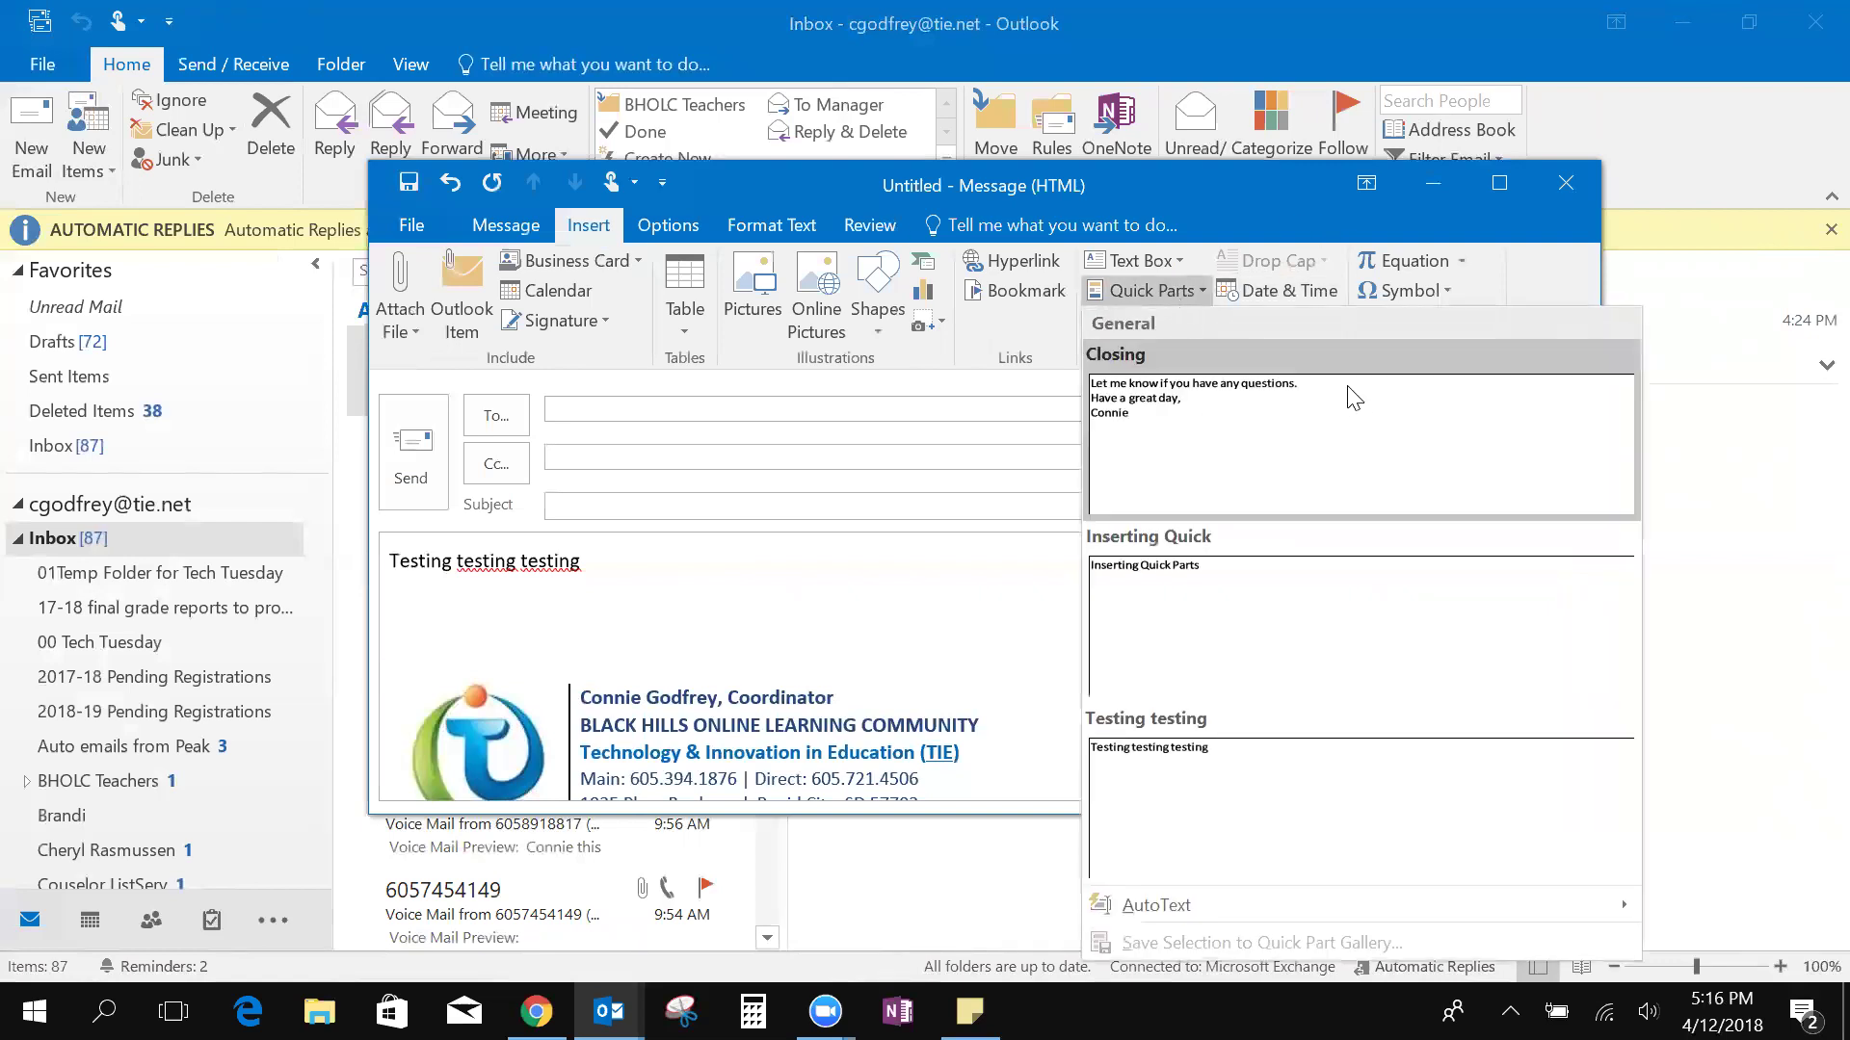
pyautogui.click(1144, 400)
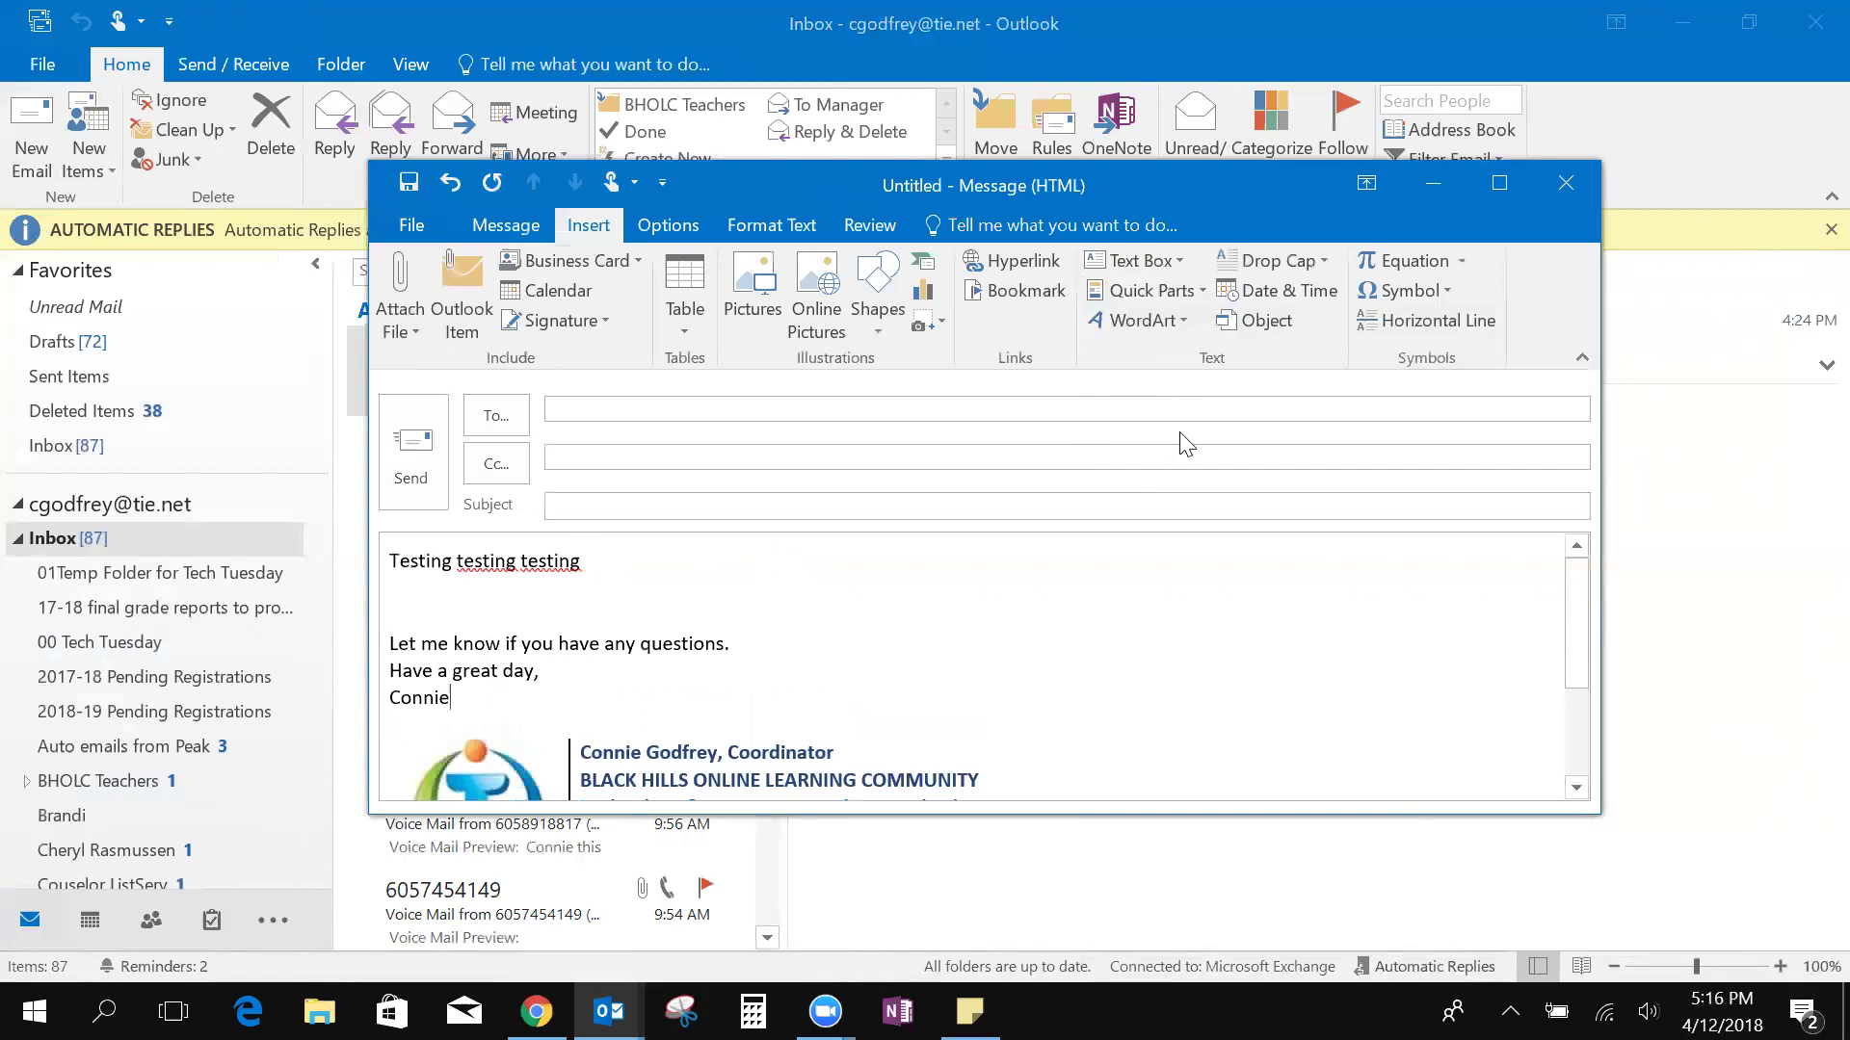
# Add the line 'Thank you for joining me today' below the closing and select it
pyautogui.click(563, 696)
pyautogui.press('Return')
pyautogui.press('Return')
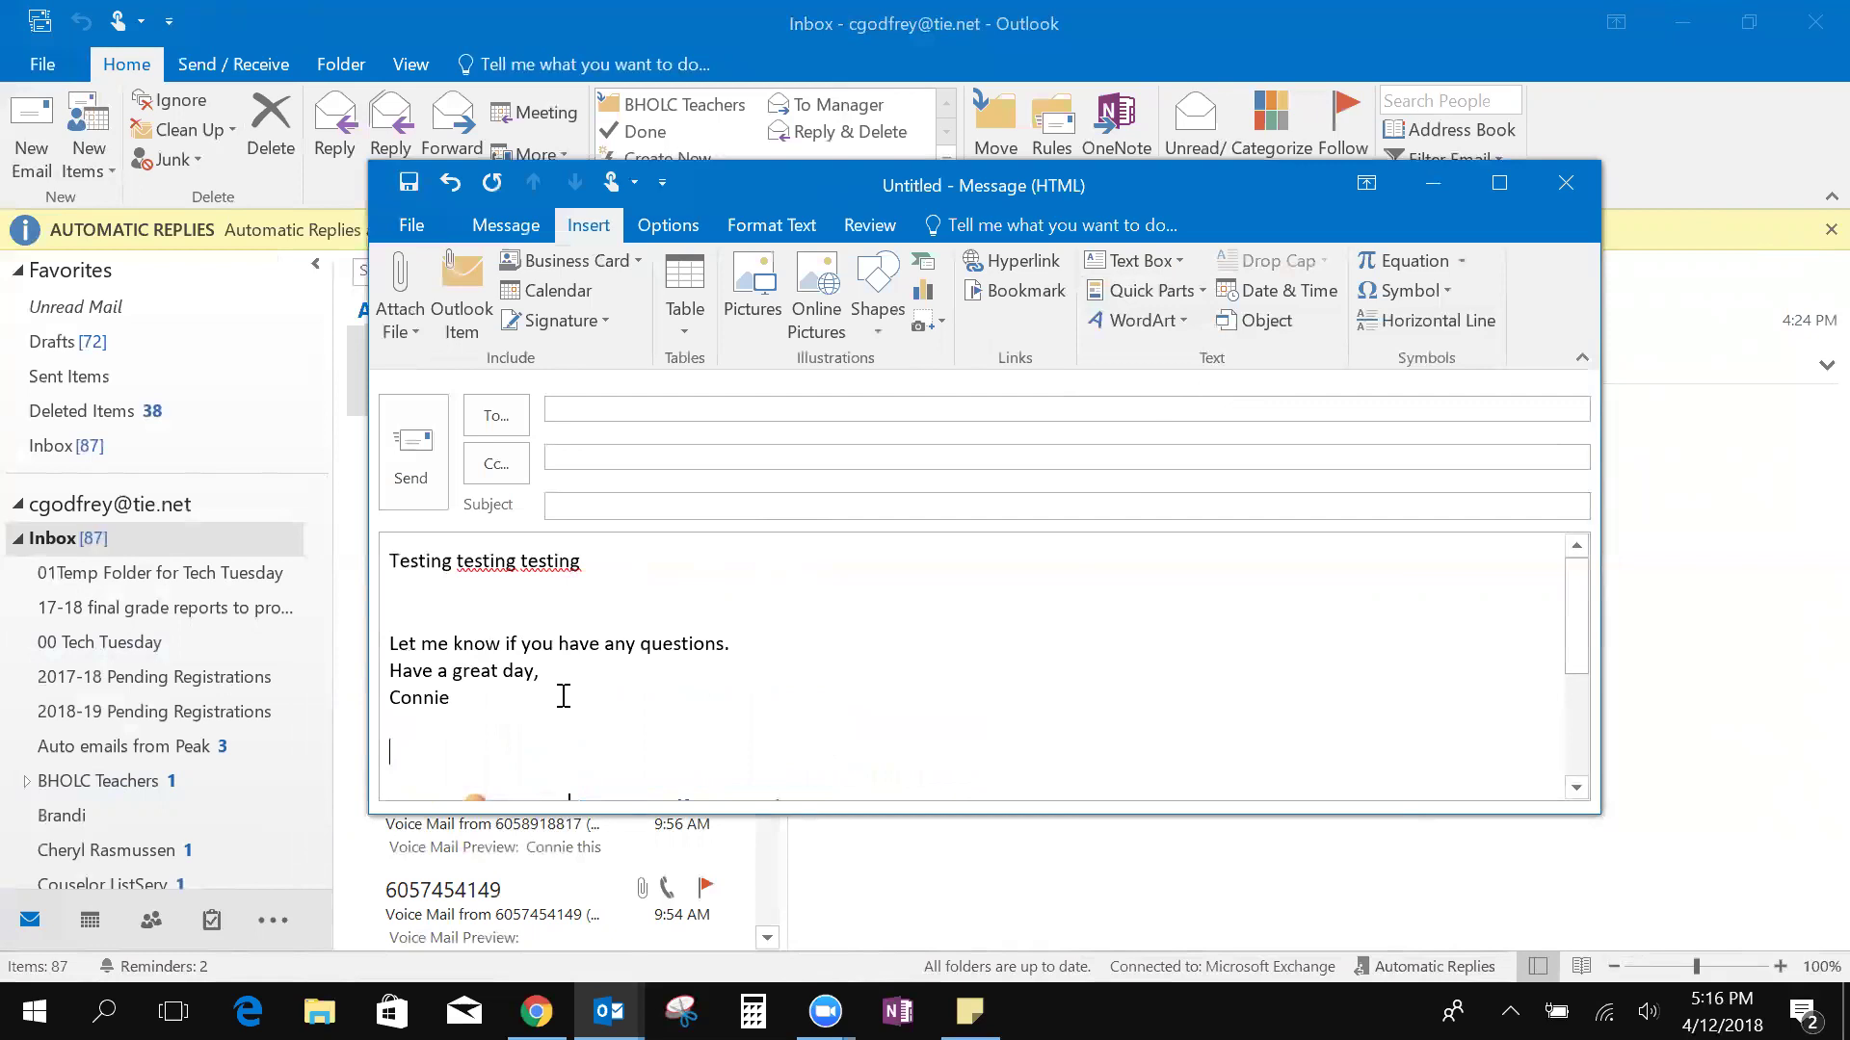
pyautogui.write('Thank you for joini')
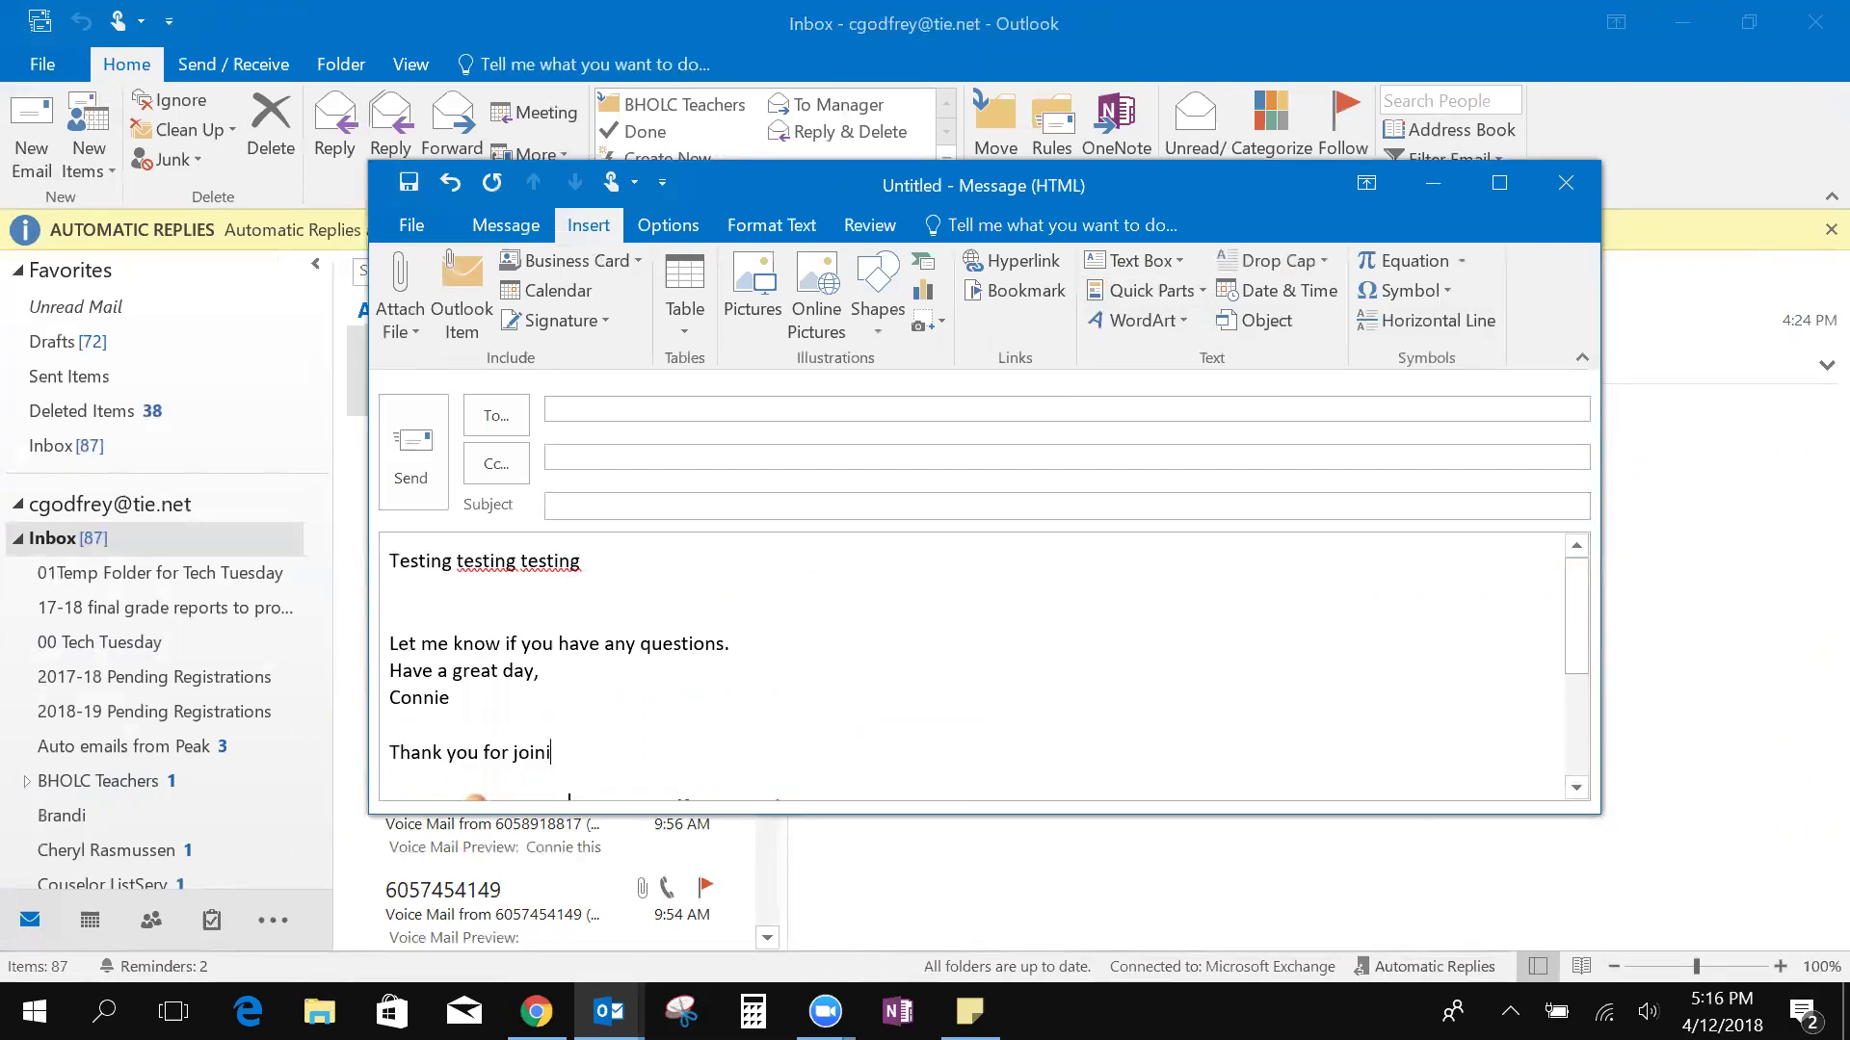
pyautogui.write('ng me today')
pyautogui.moveTo(390, 752); pyautogui.dragTo(661, 756)
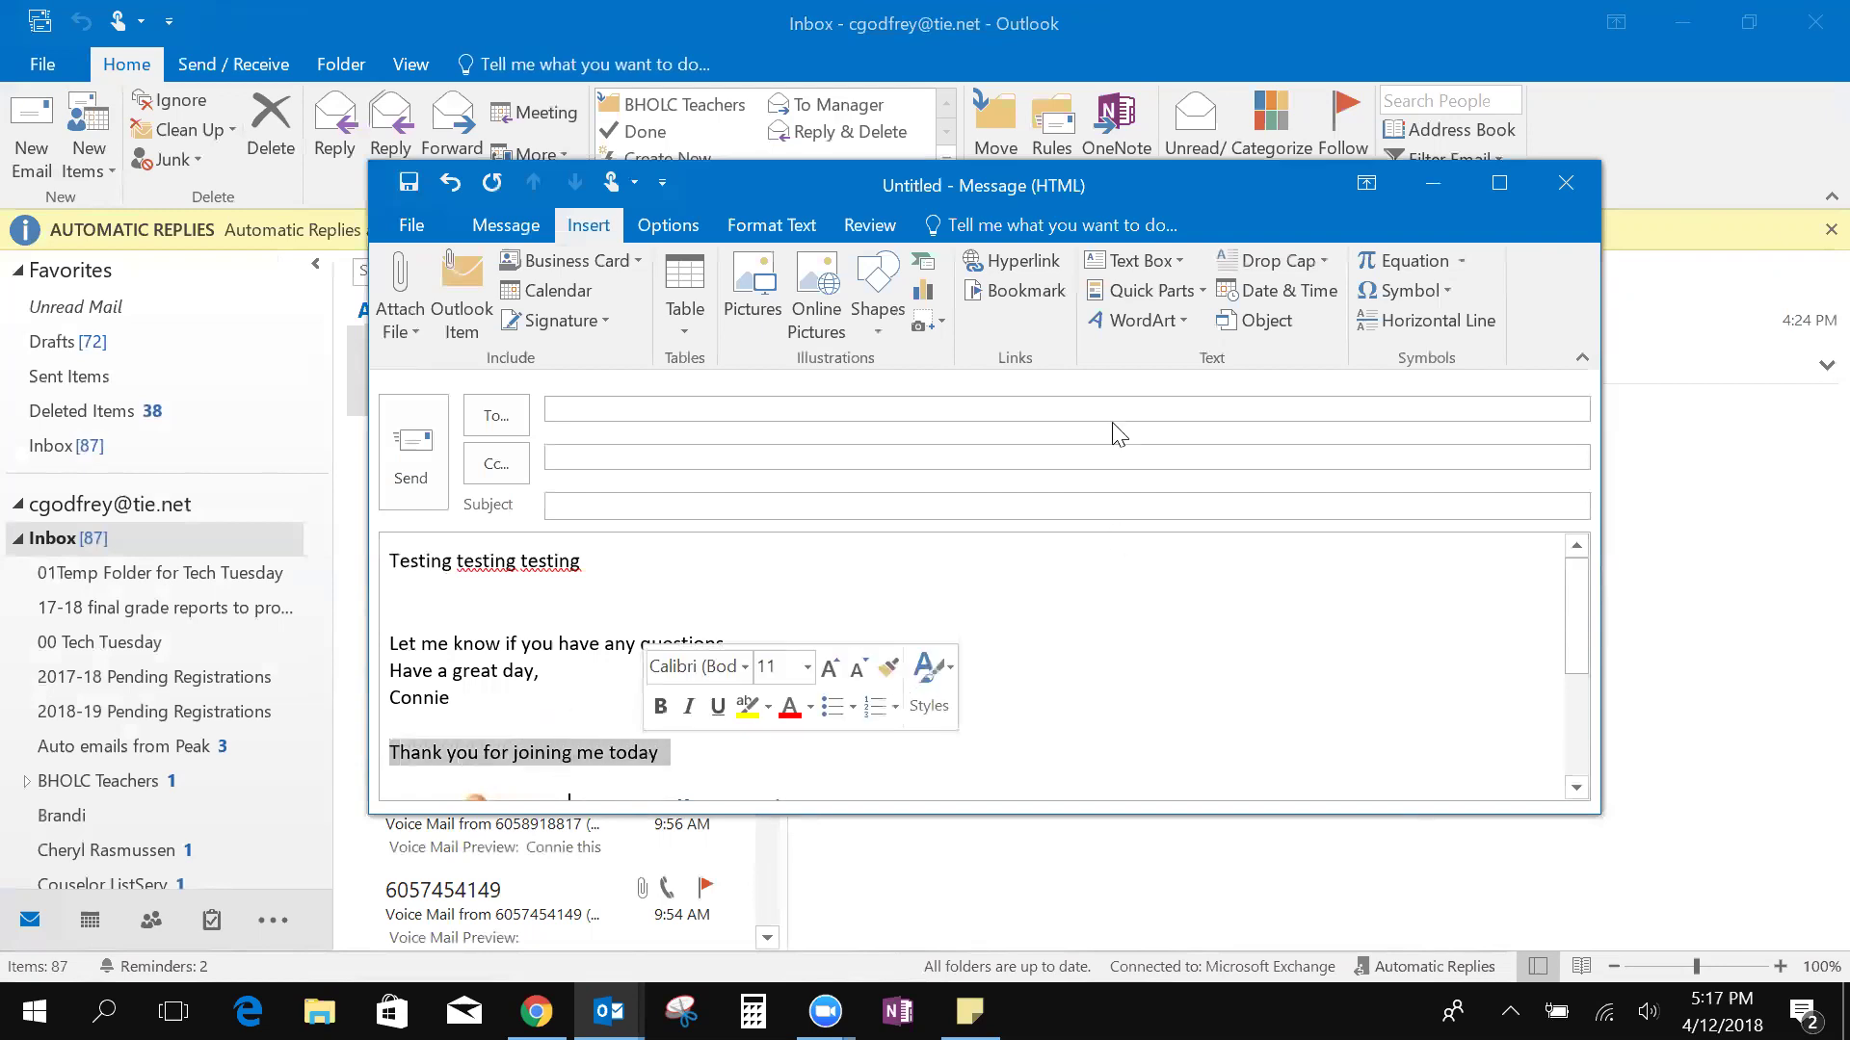
# Save the selected line as a Quick Part named 'Tech Tues'
pyautogui.click(1194, 294)
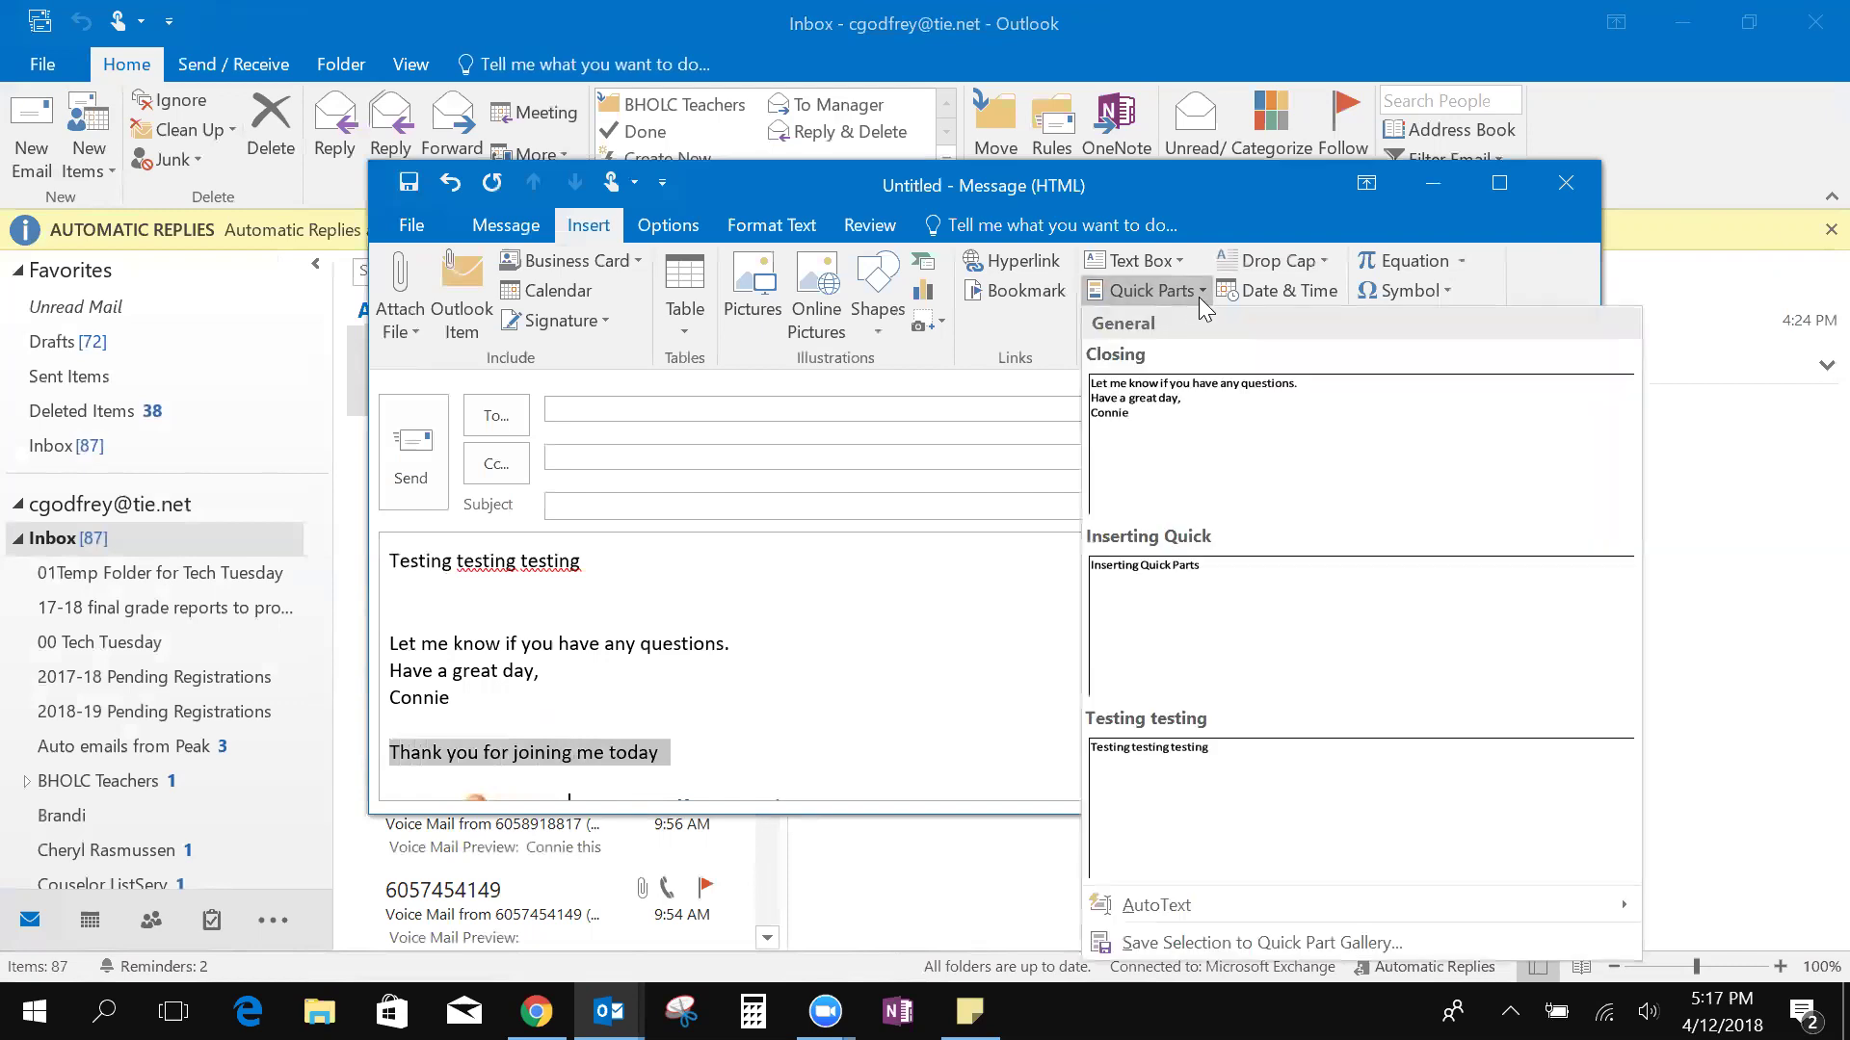
pyautogui.click(1175, 943)
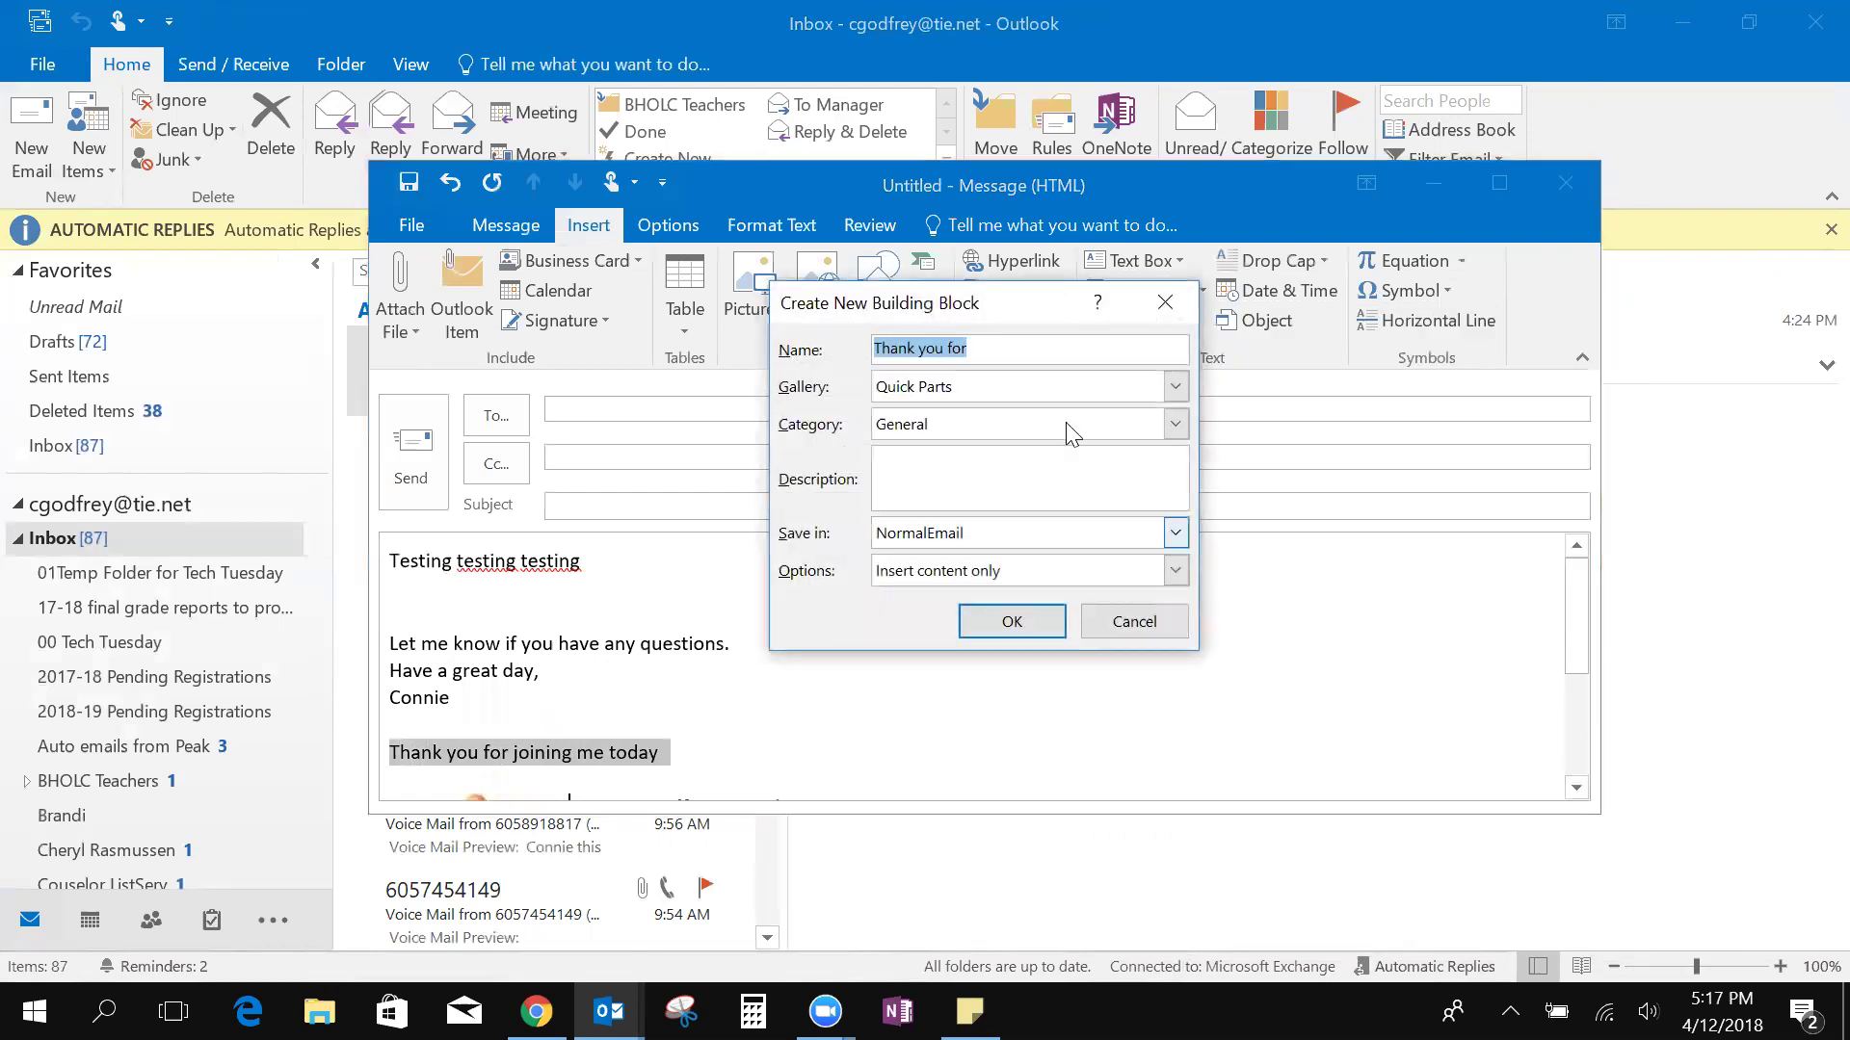
pyautogui.write('Tech Tues')
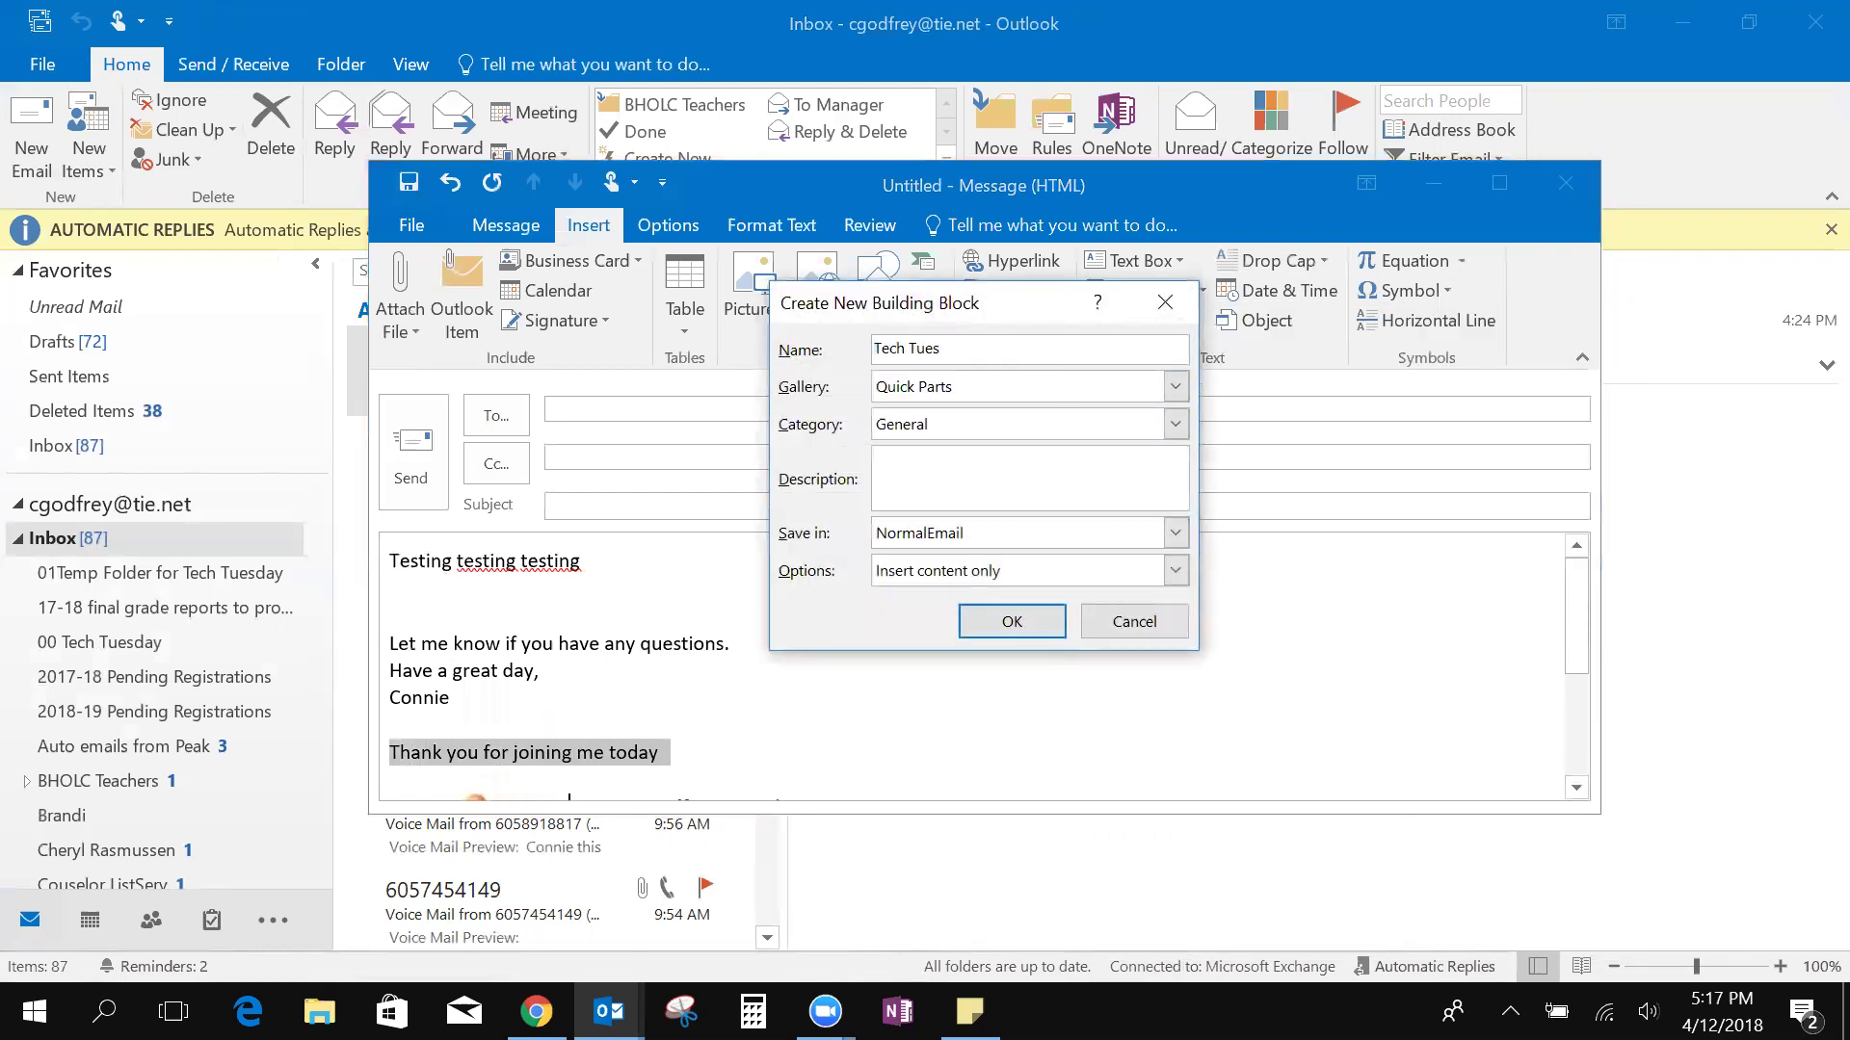
pyautogui.click(1012, 621)
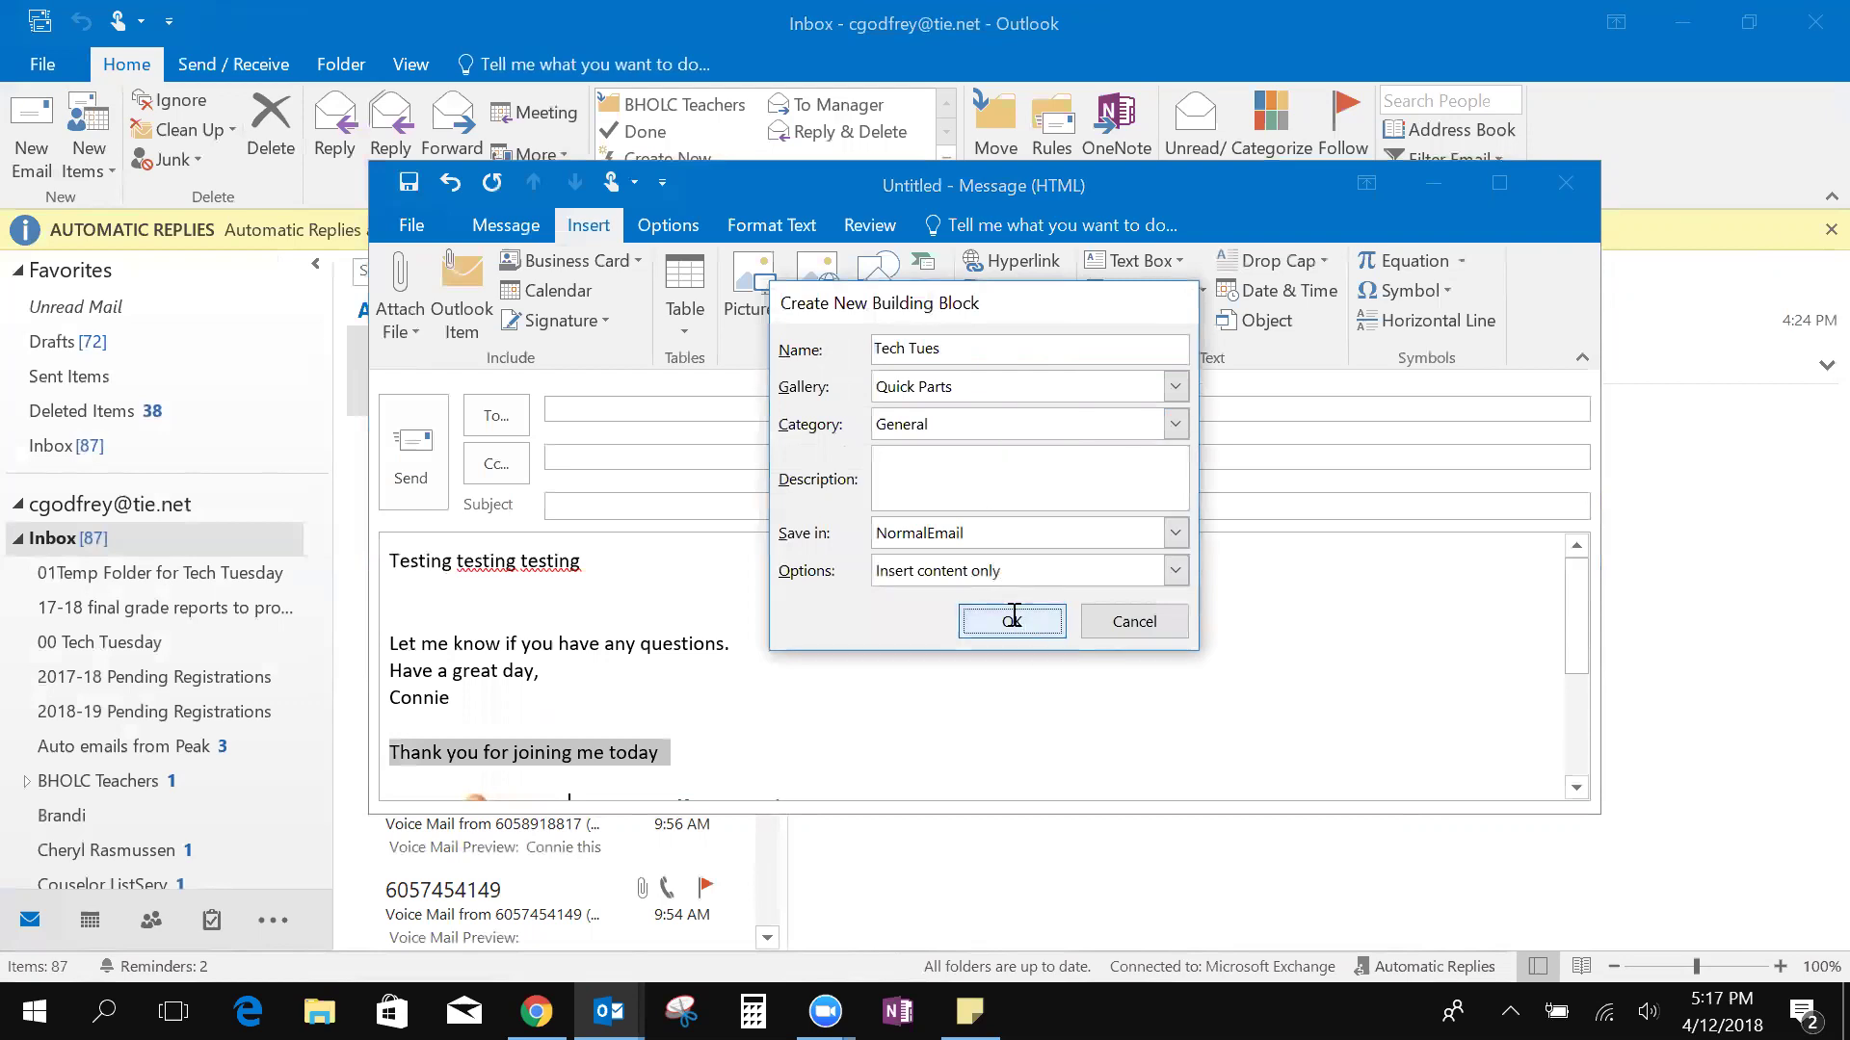
# Insert the Tech Tues Quick Part on a new line, then close the draft without saving
pyautogui.click(709, 756)
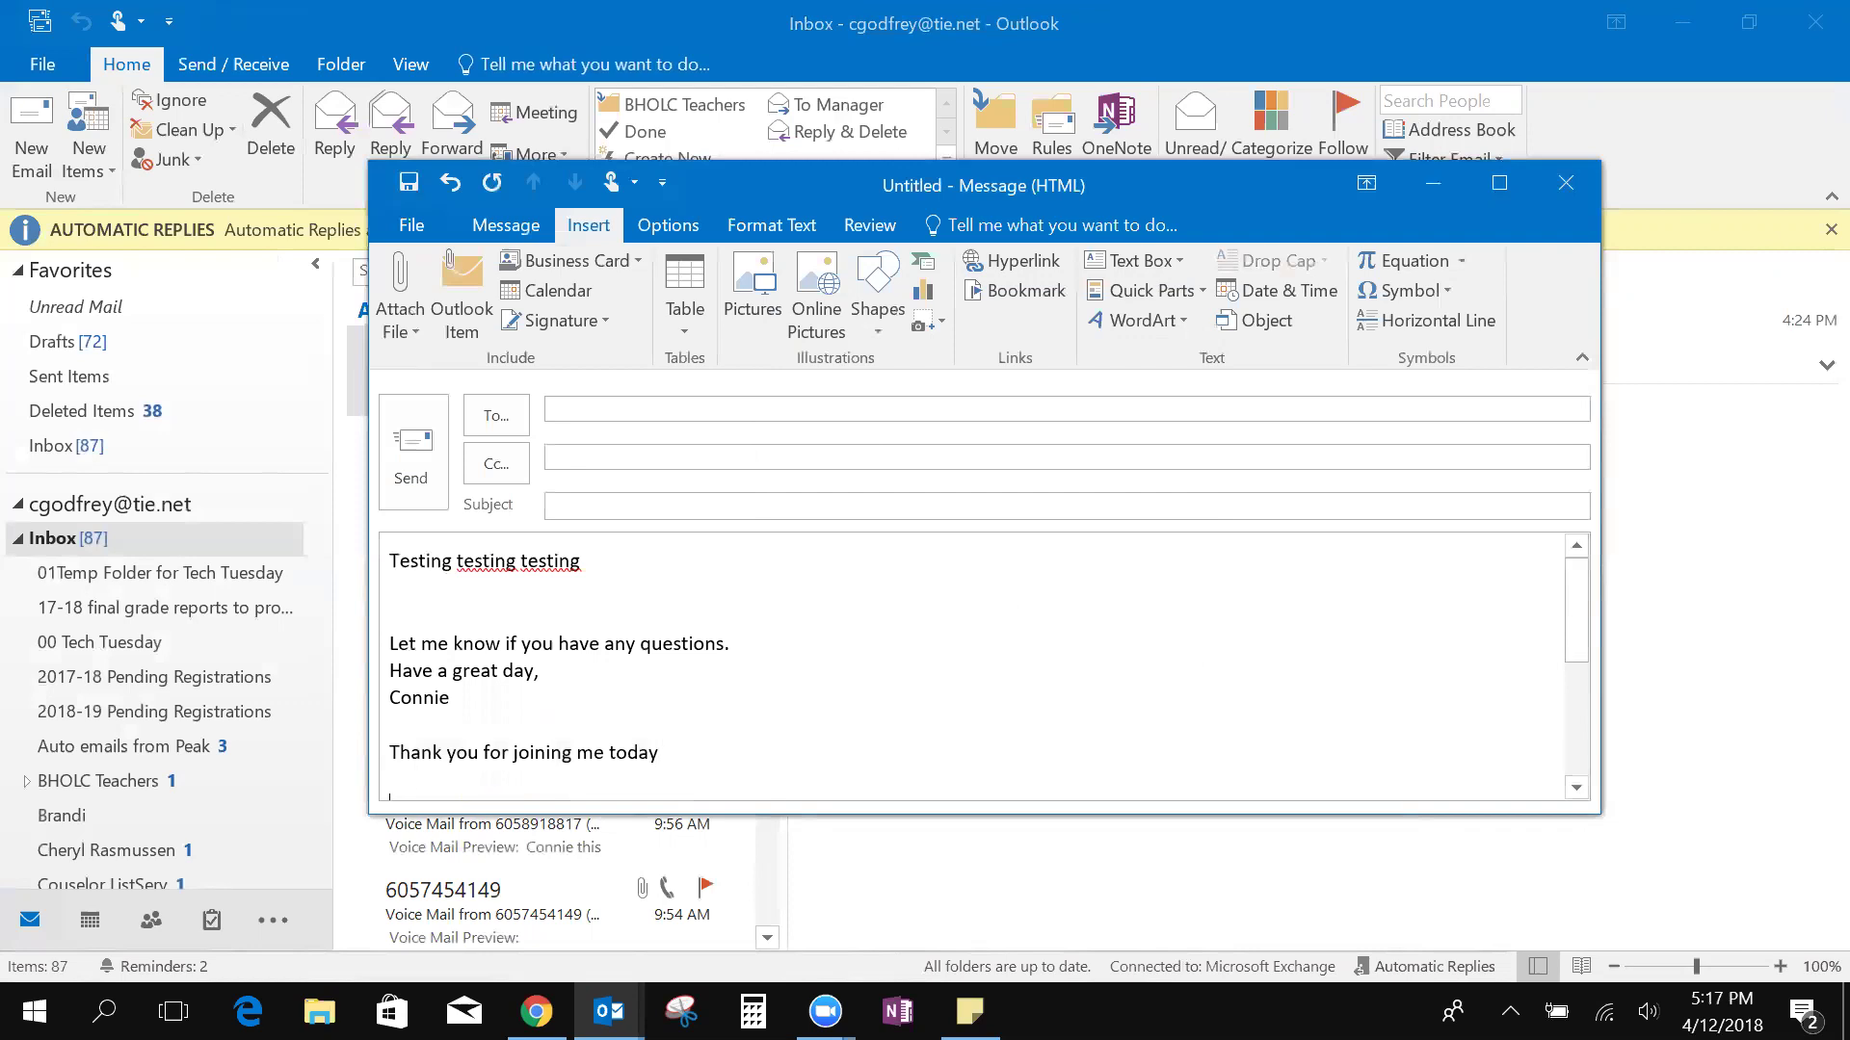
pyautogui.press('Return')
pyautogui.press('Return')
pyautogui.write('Than')
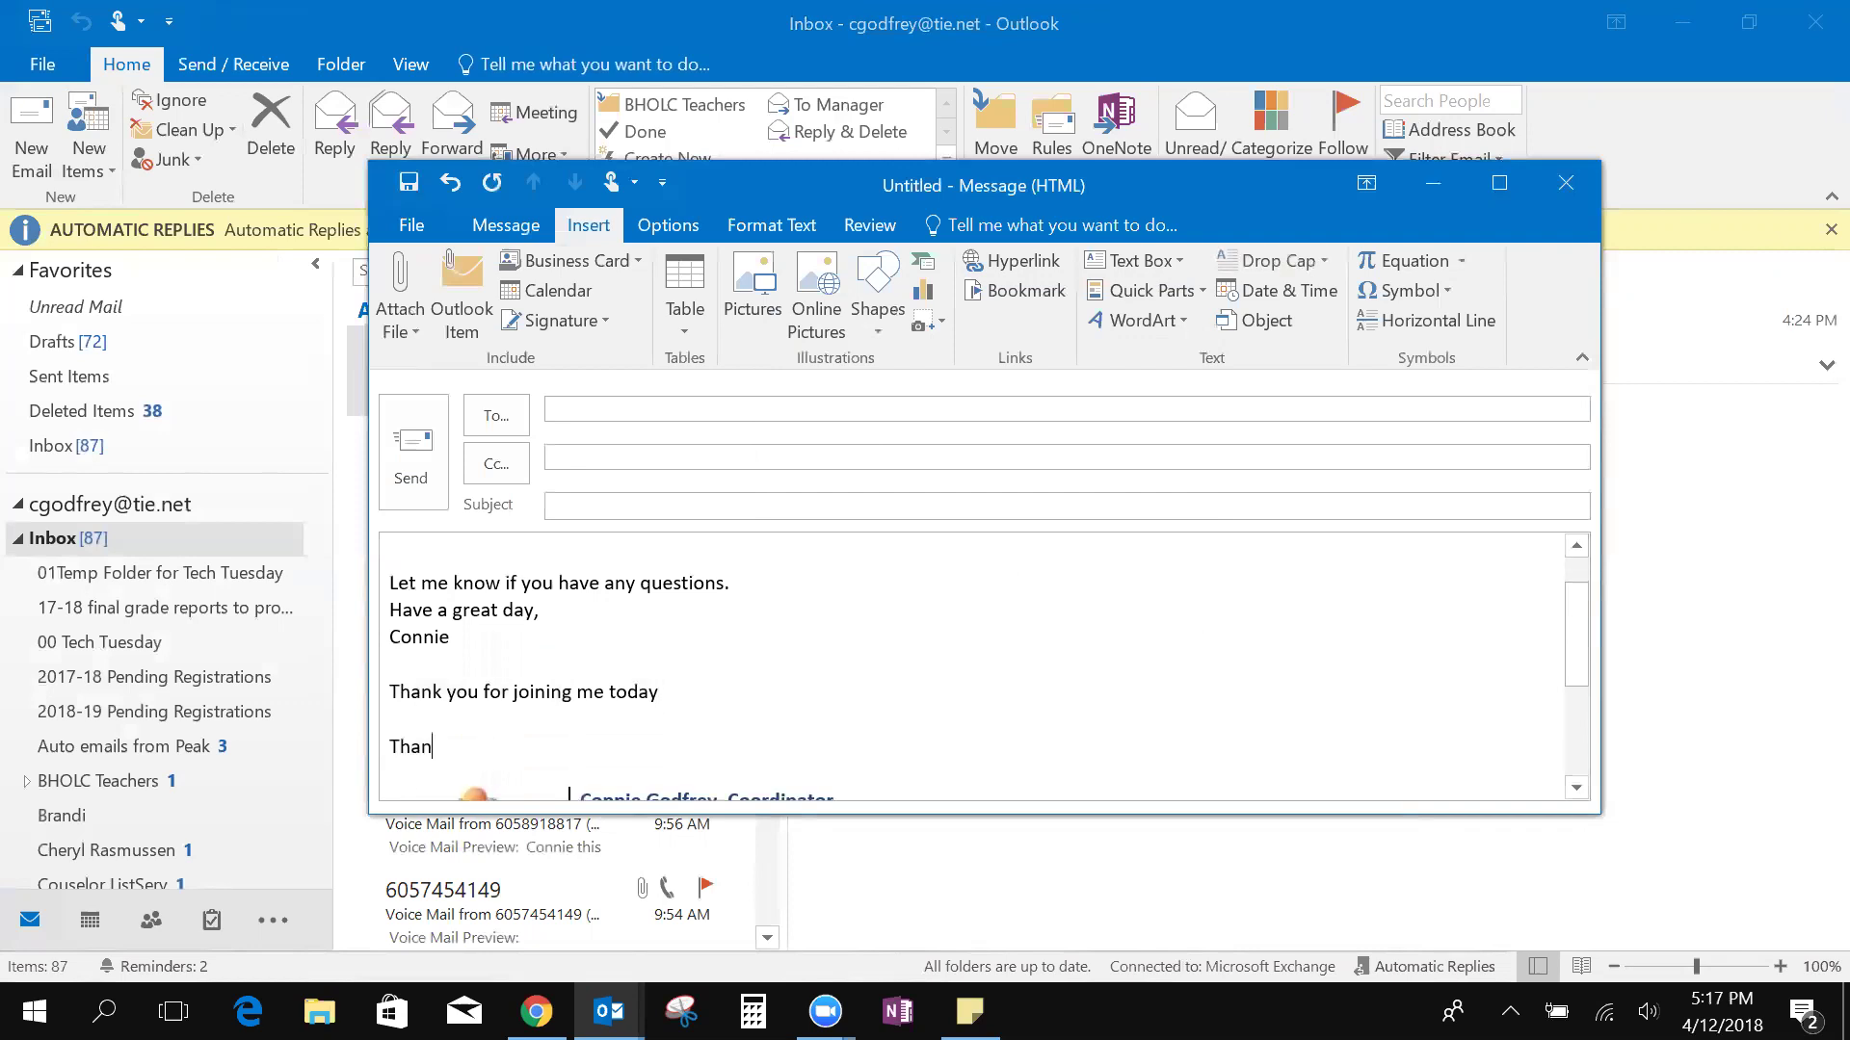
pyautogui.write('k you')
pyautogui.press('BackSpace')
pyautogui.press('BackSpace')
pyautogui.press('BackSpace')
pyautogui.press('BackSpace')
pyautogui.press('BackSpace')
pyautogui.press('BackSpace')
pyautogui.press('BackSpace')
pyautogui.press('BackSpace')
pyautogui.press('BackSpace')
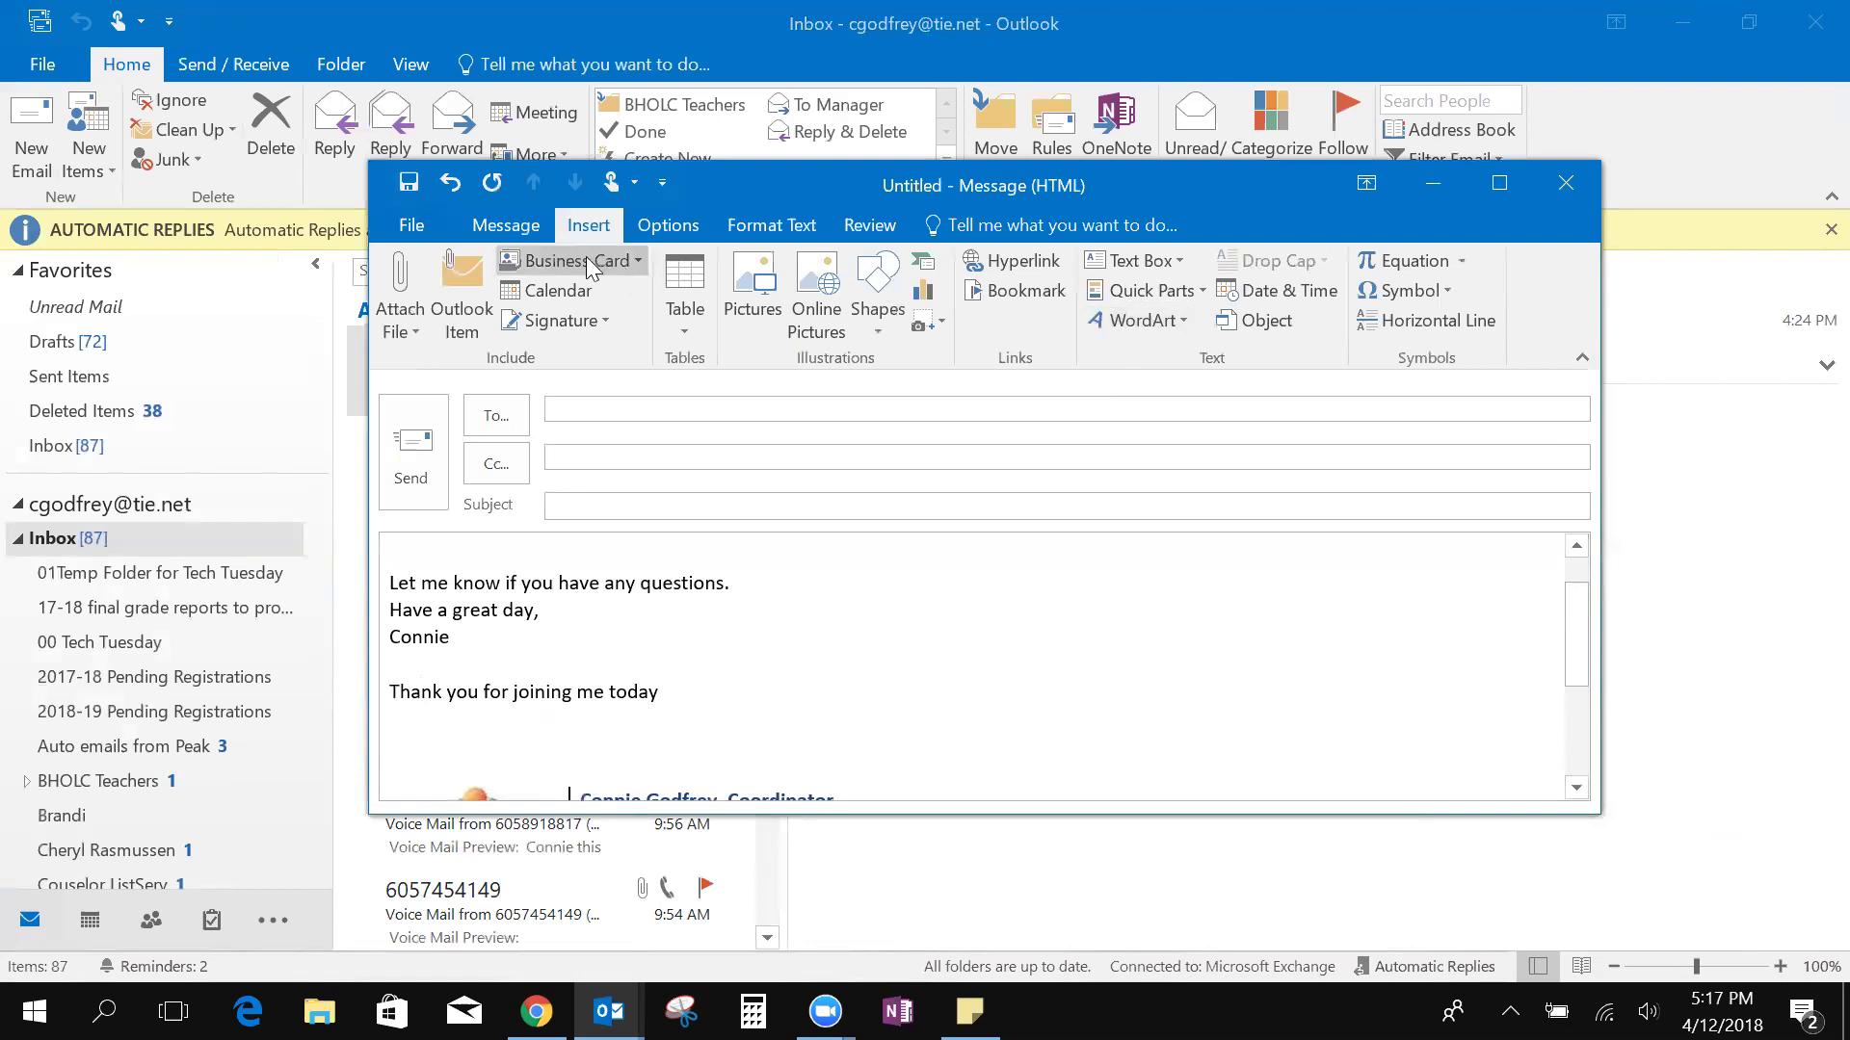
pyautogui.click(1160, 289)
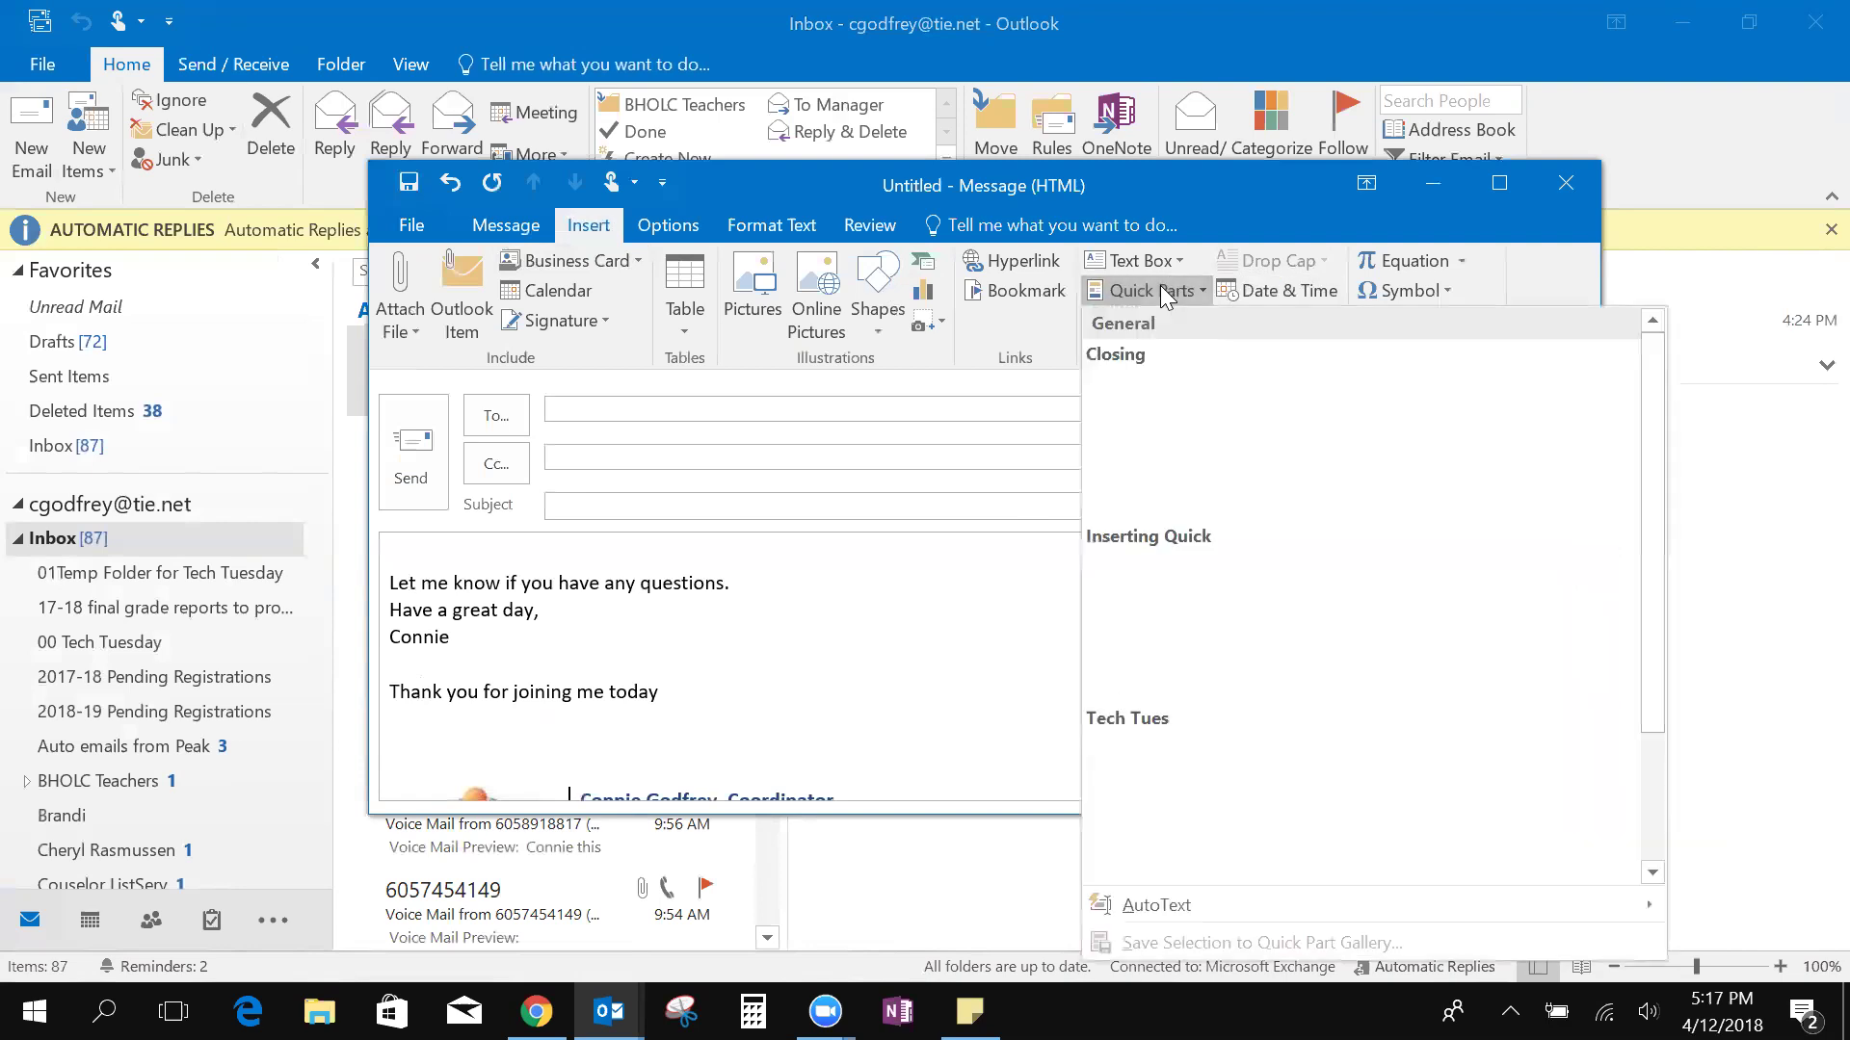
pyautogui.click(1152, 725)
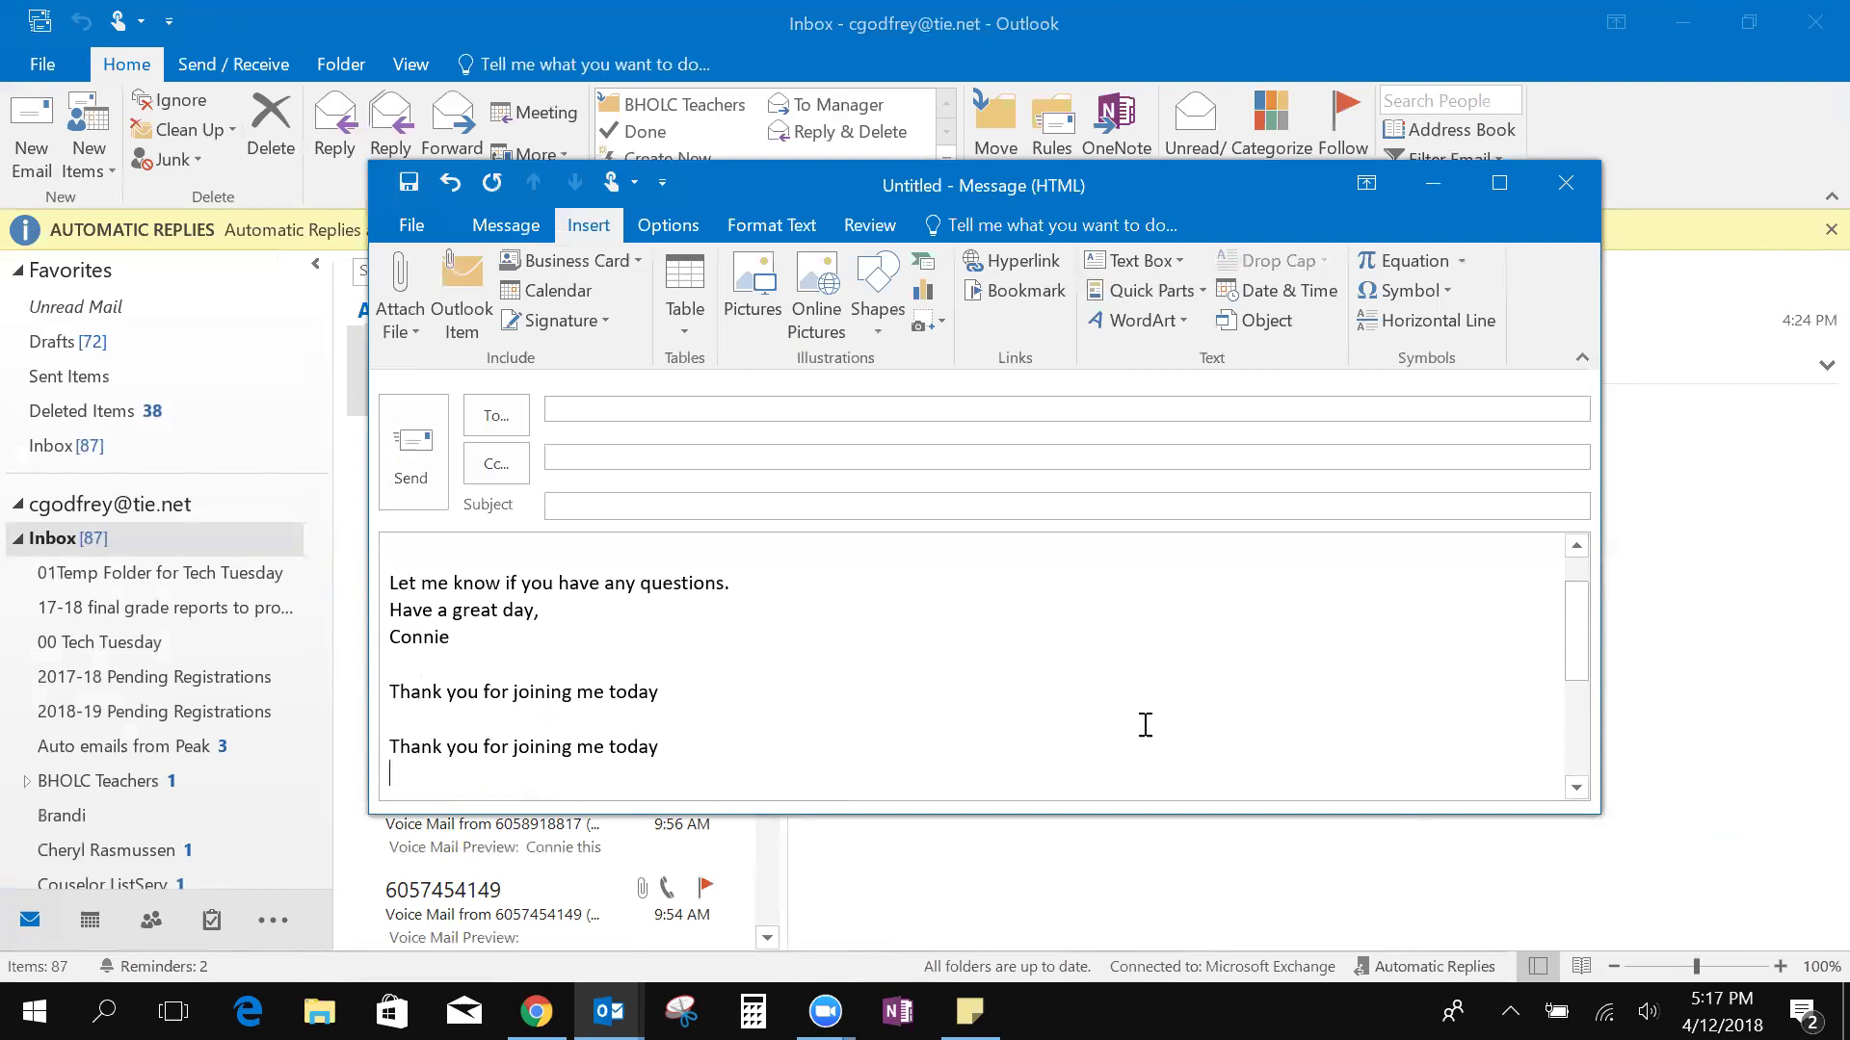
pyautogui.click(1578, 185)
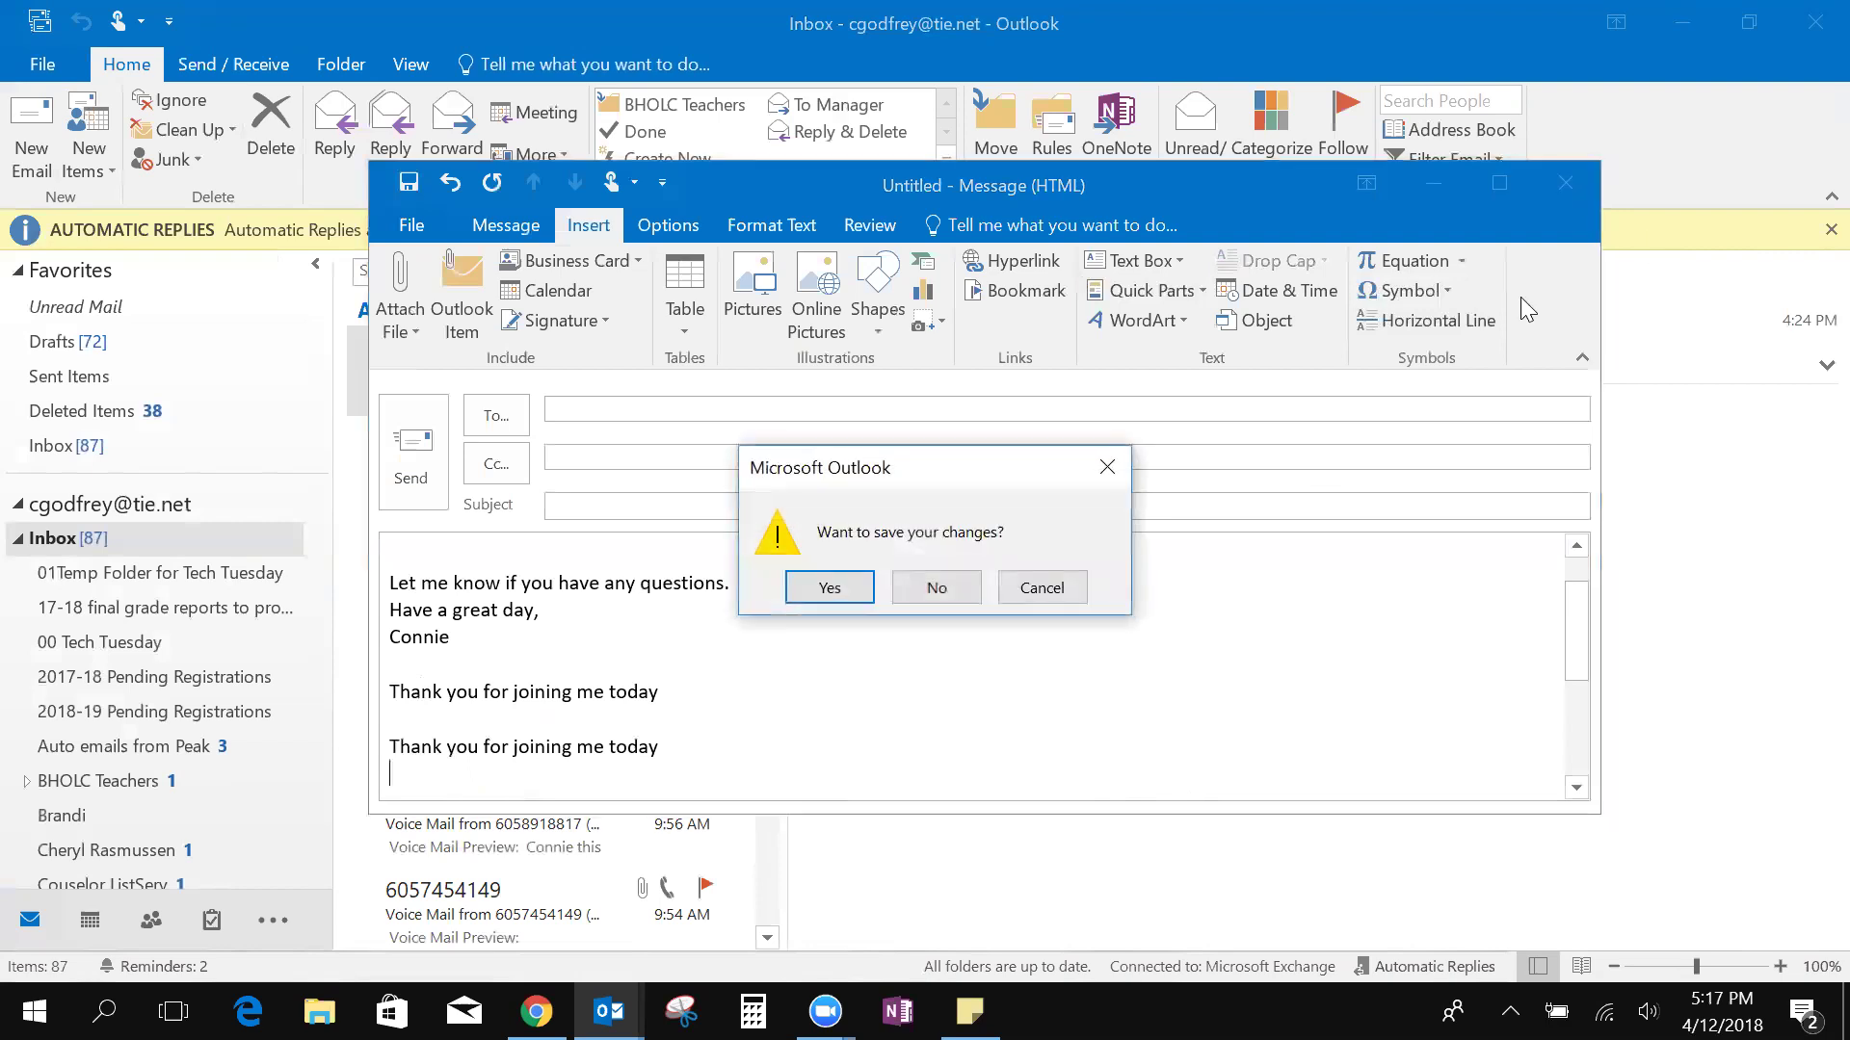
pyautogui.click(939, 590)
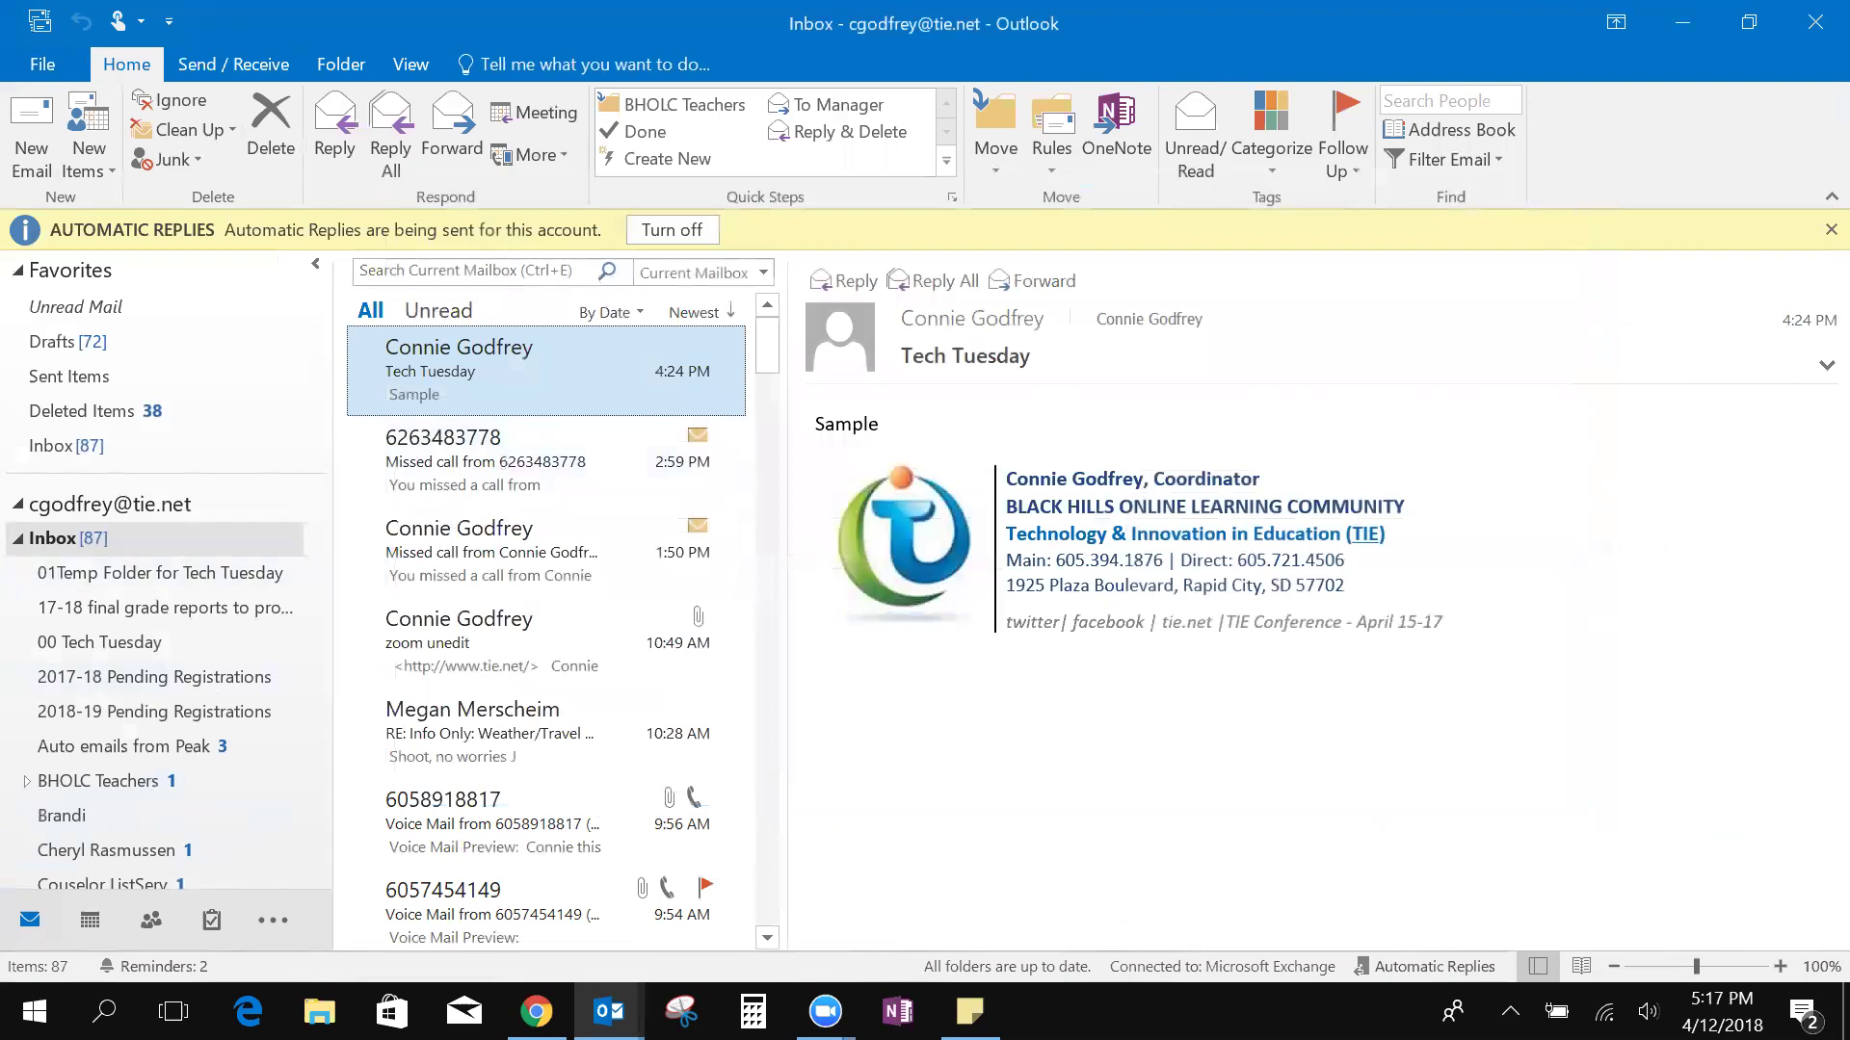
# Create a note reading 'hi' in the Notes folder, then go back to the Inbox
pyautogui.click(276, 920)
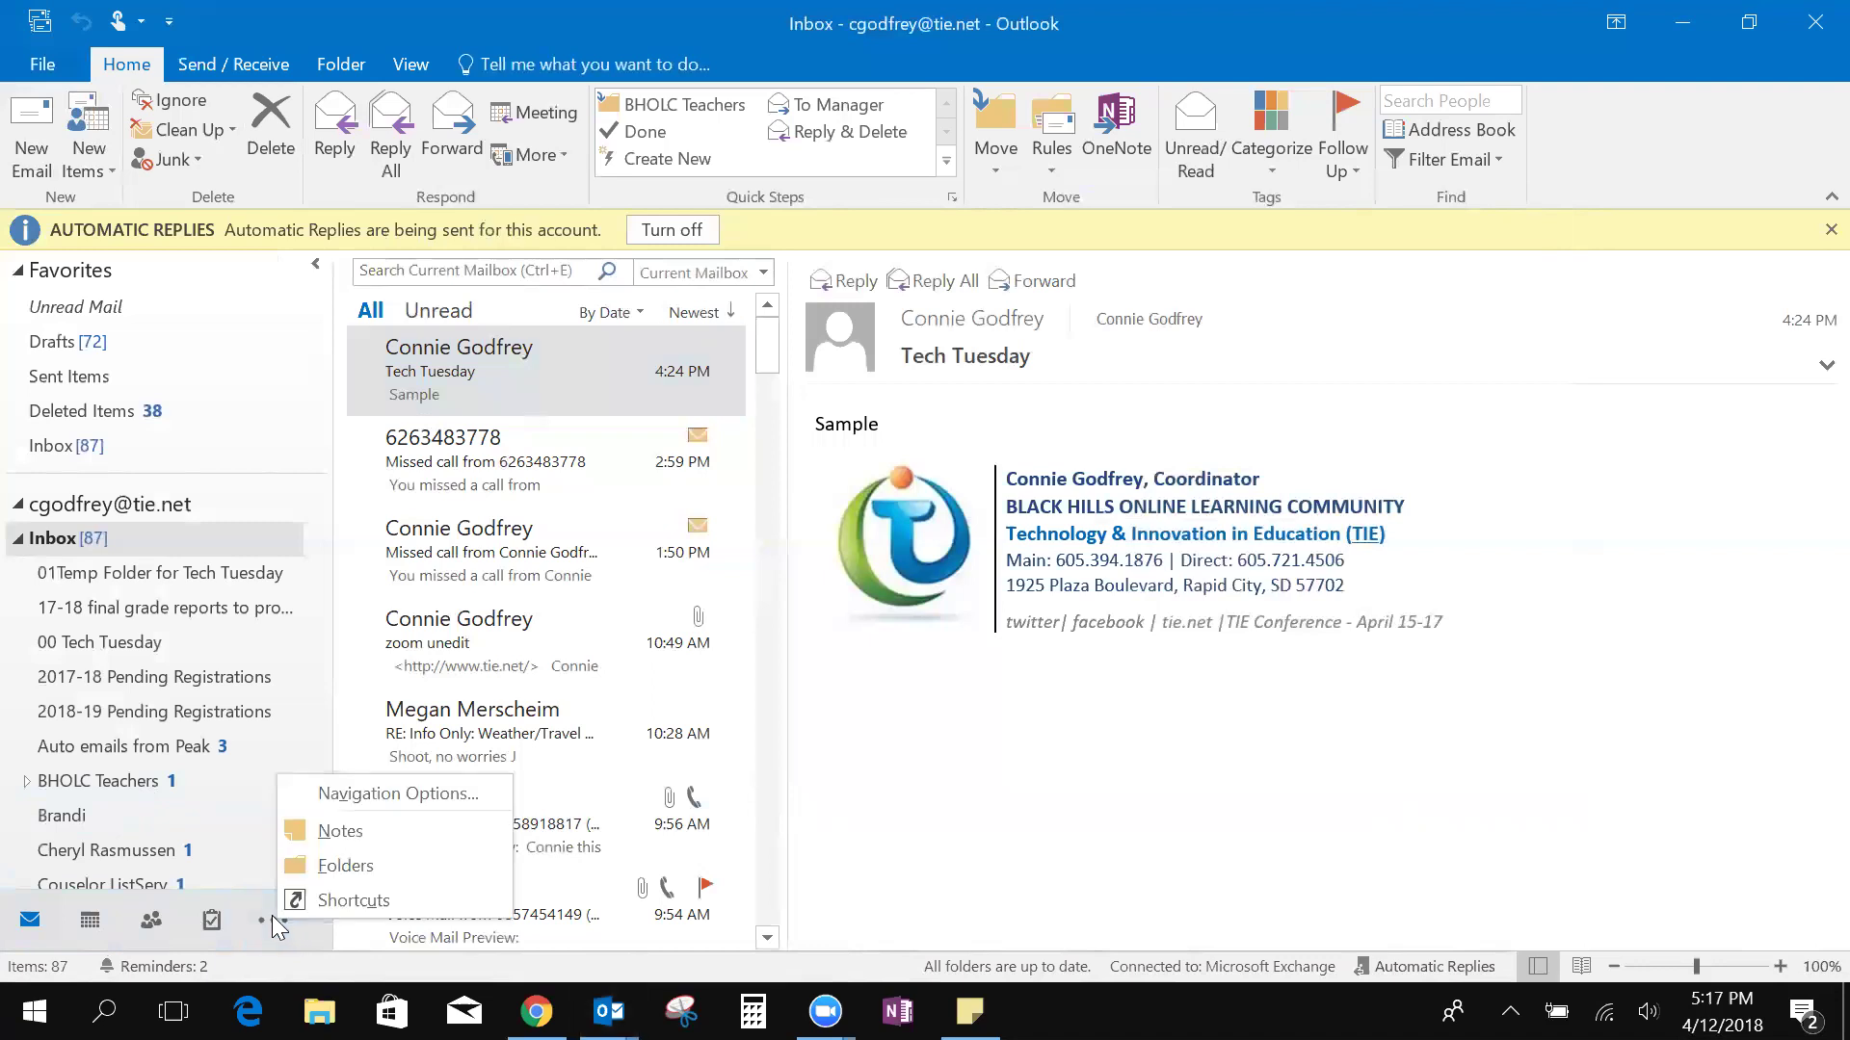
pyautogui.click(338, 831)
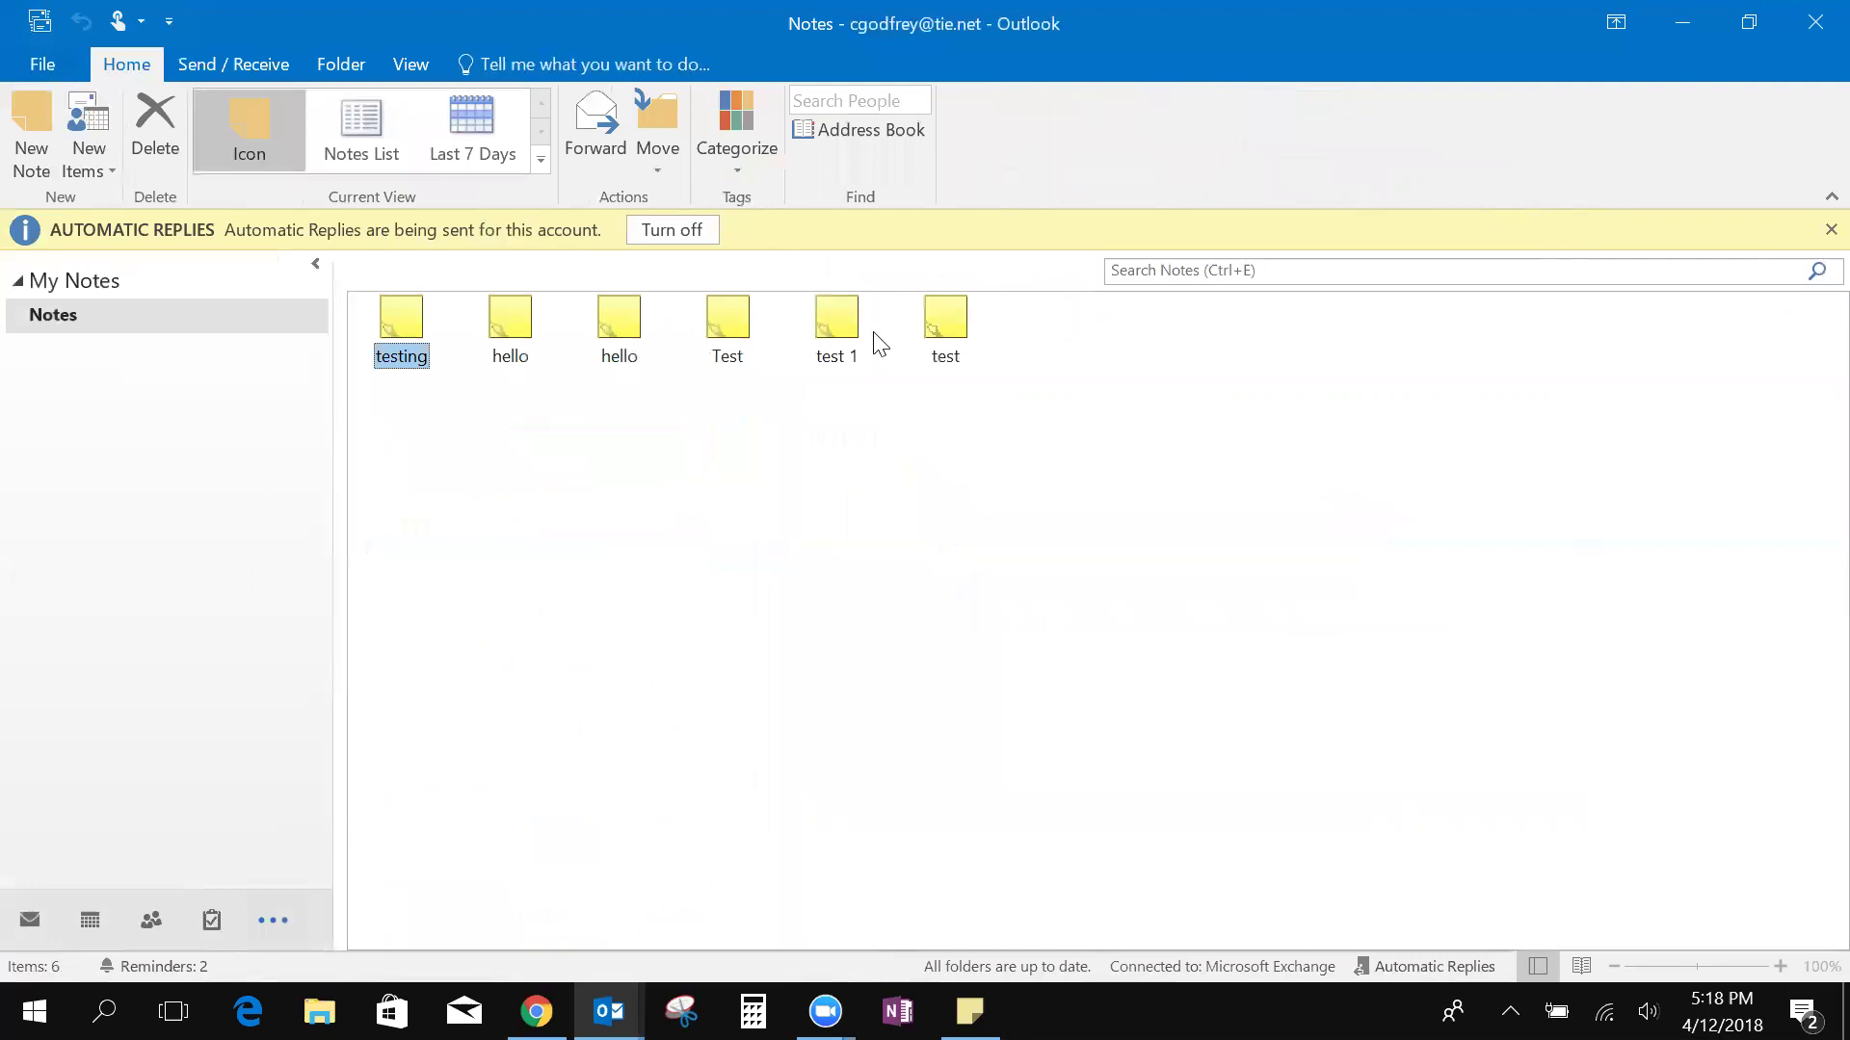
pyautogui.click(44, 146)
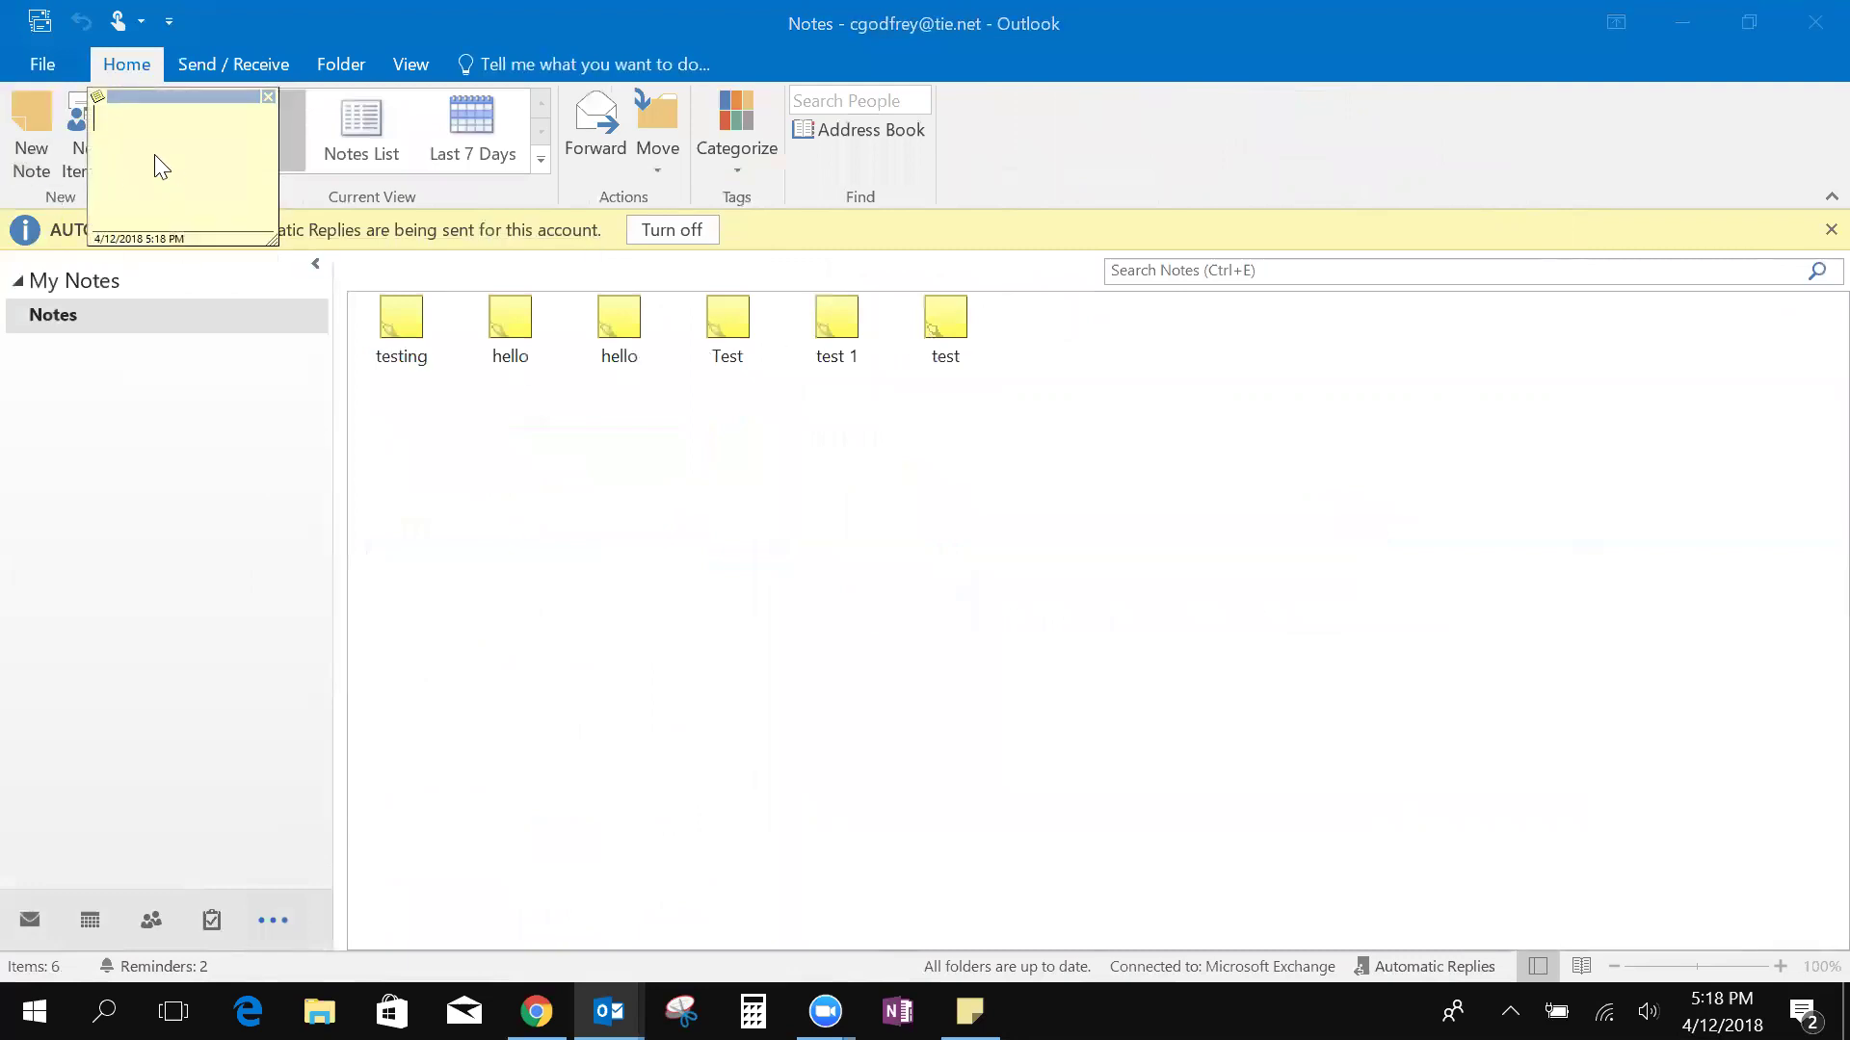
pyautogui.write('hi')
pyautogui.press('Escape')
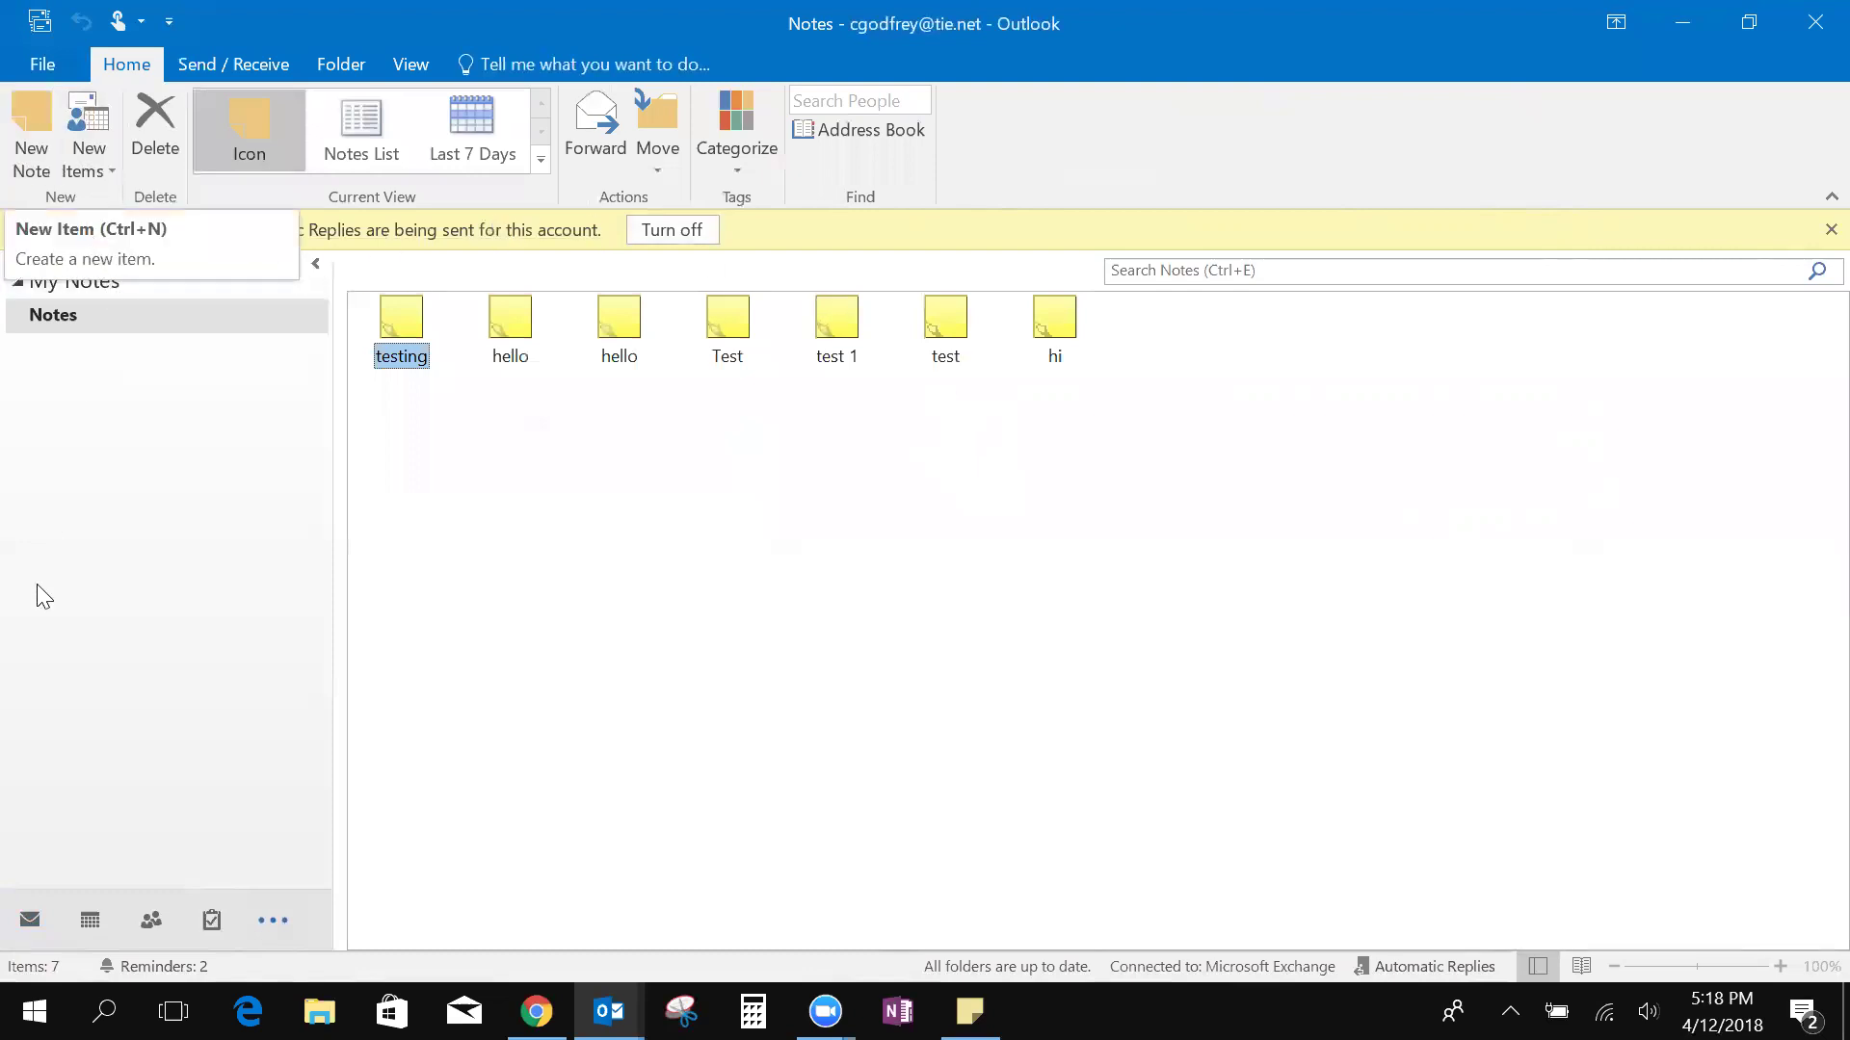
pyautogui.click(30, 923)
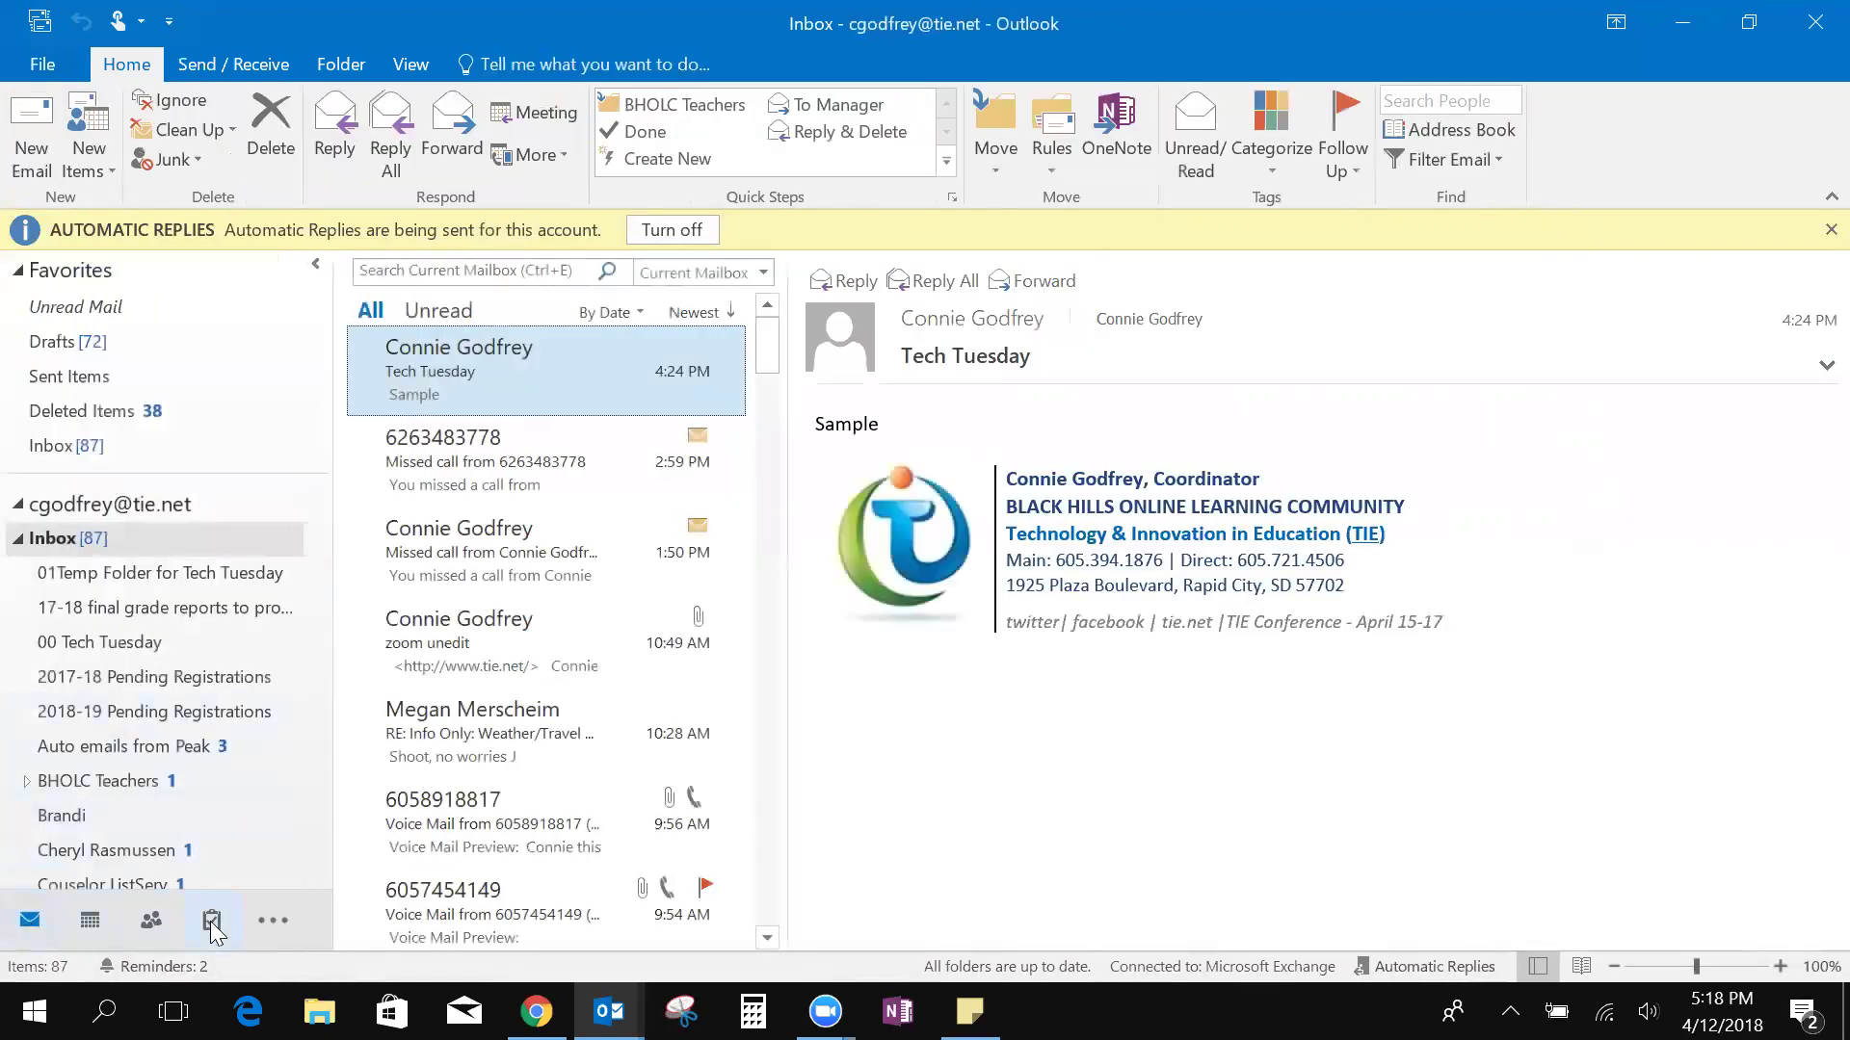
# In Tasks, add a new task titled 'Don't forget the TIE Conference'
pyautogui.moveTo(210, 919)
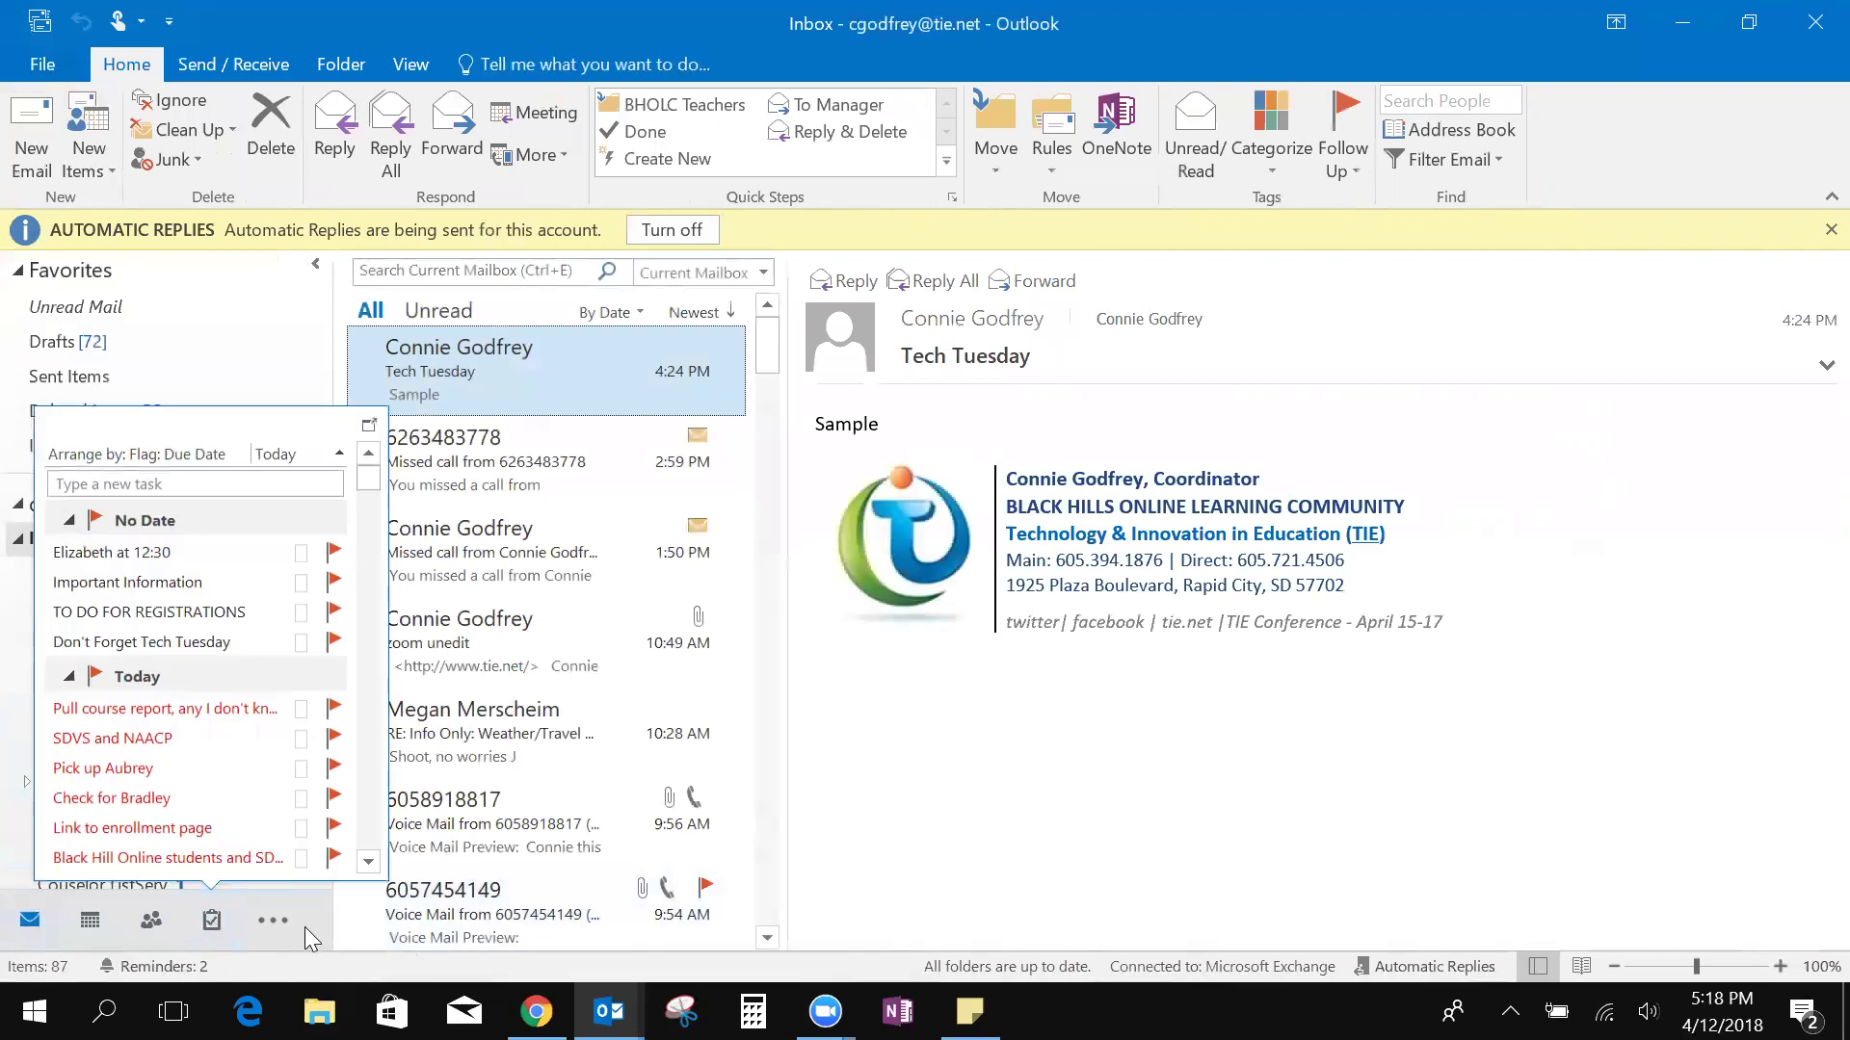
pyautogui.click(211, 921)
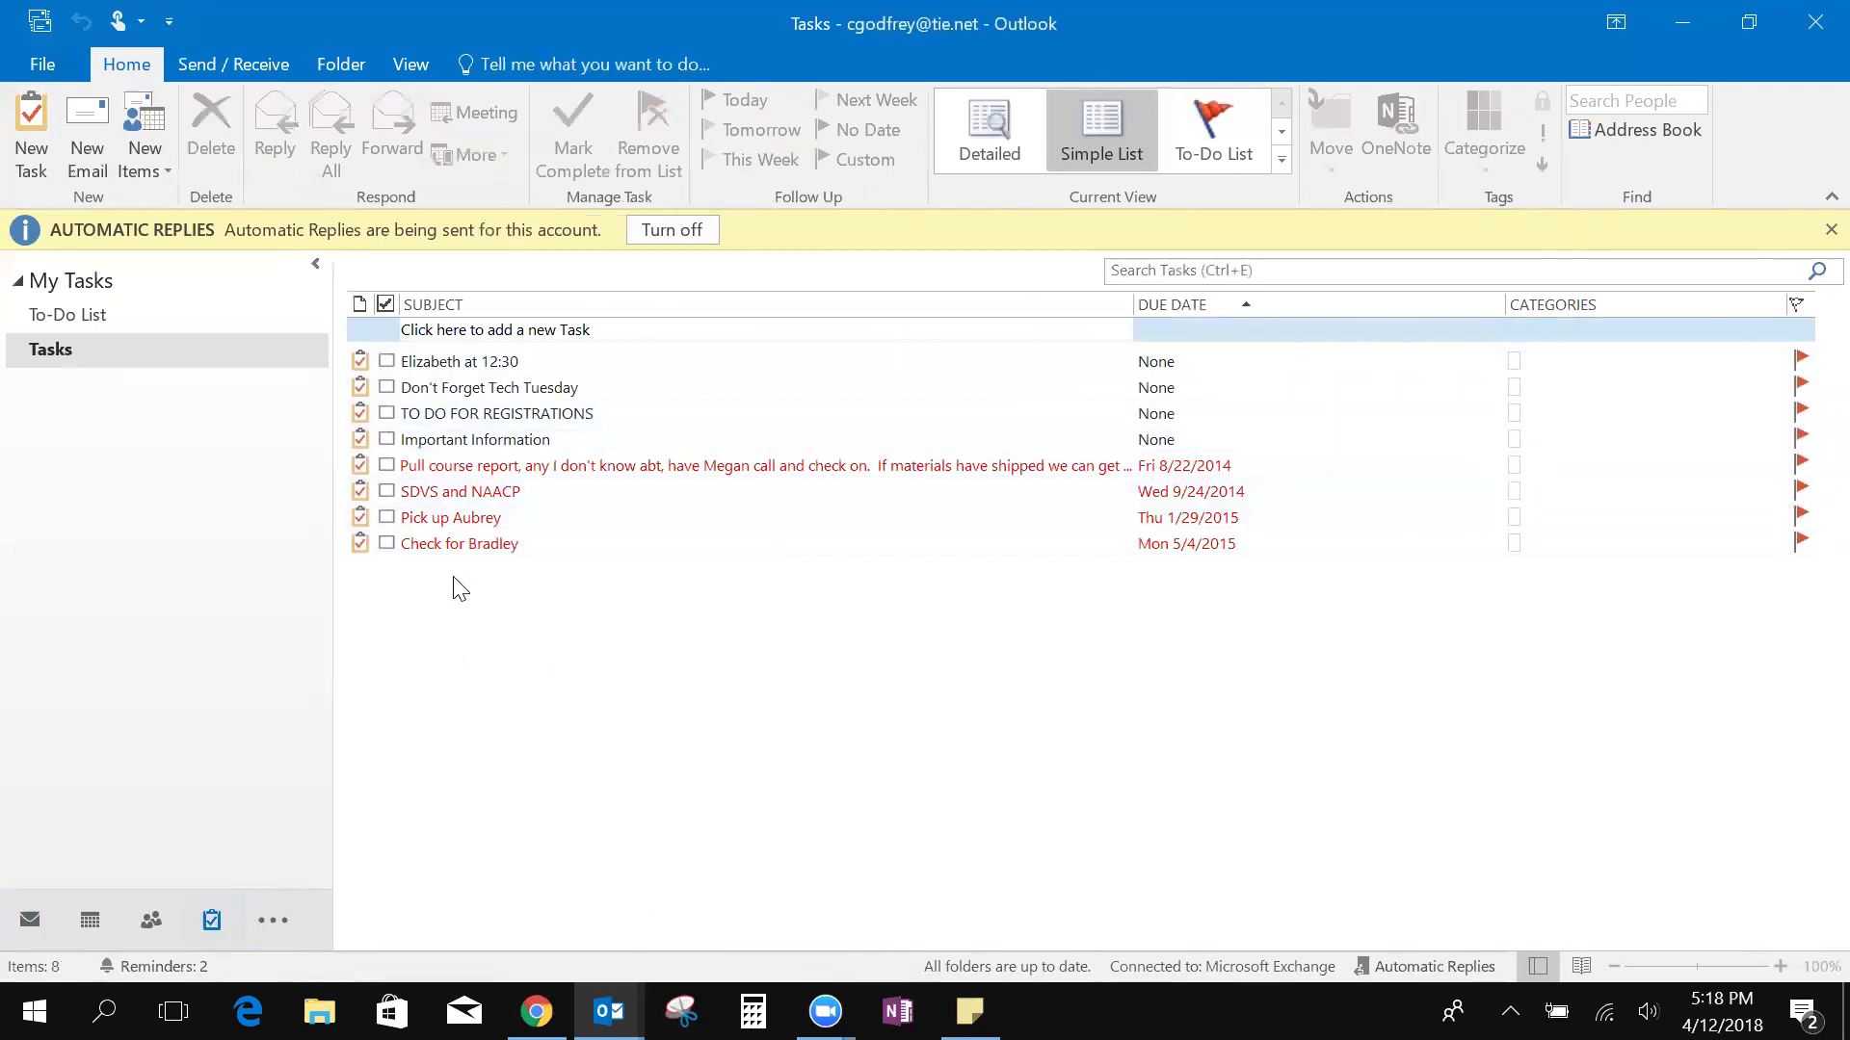
pyautogui.click(438, 331)
pyautogui.write("Don't ")
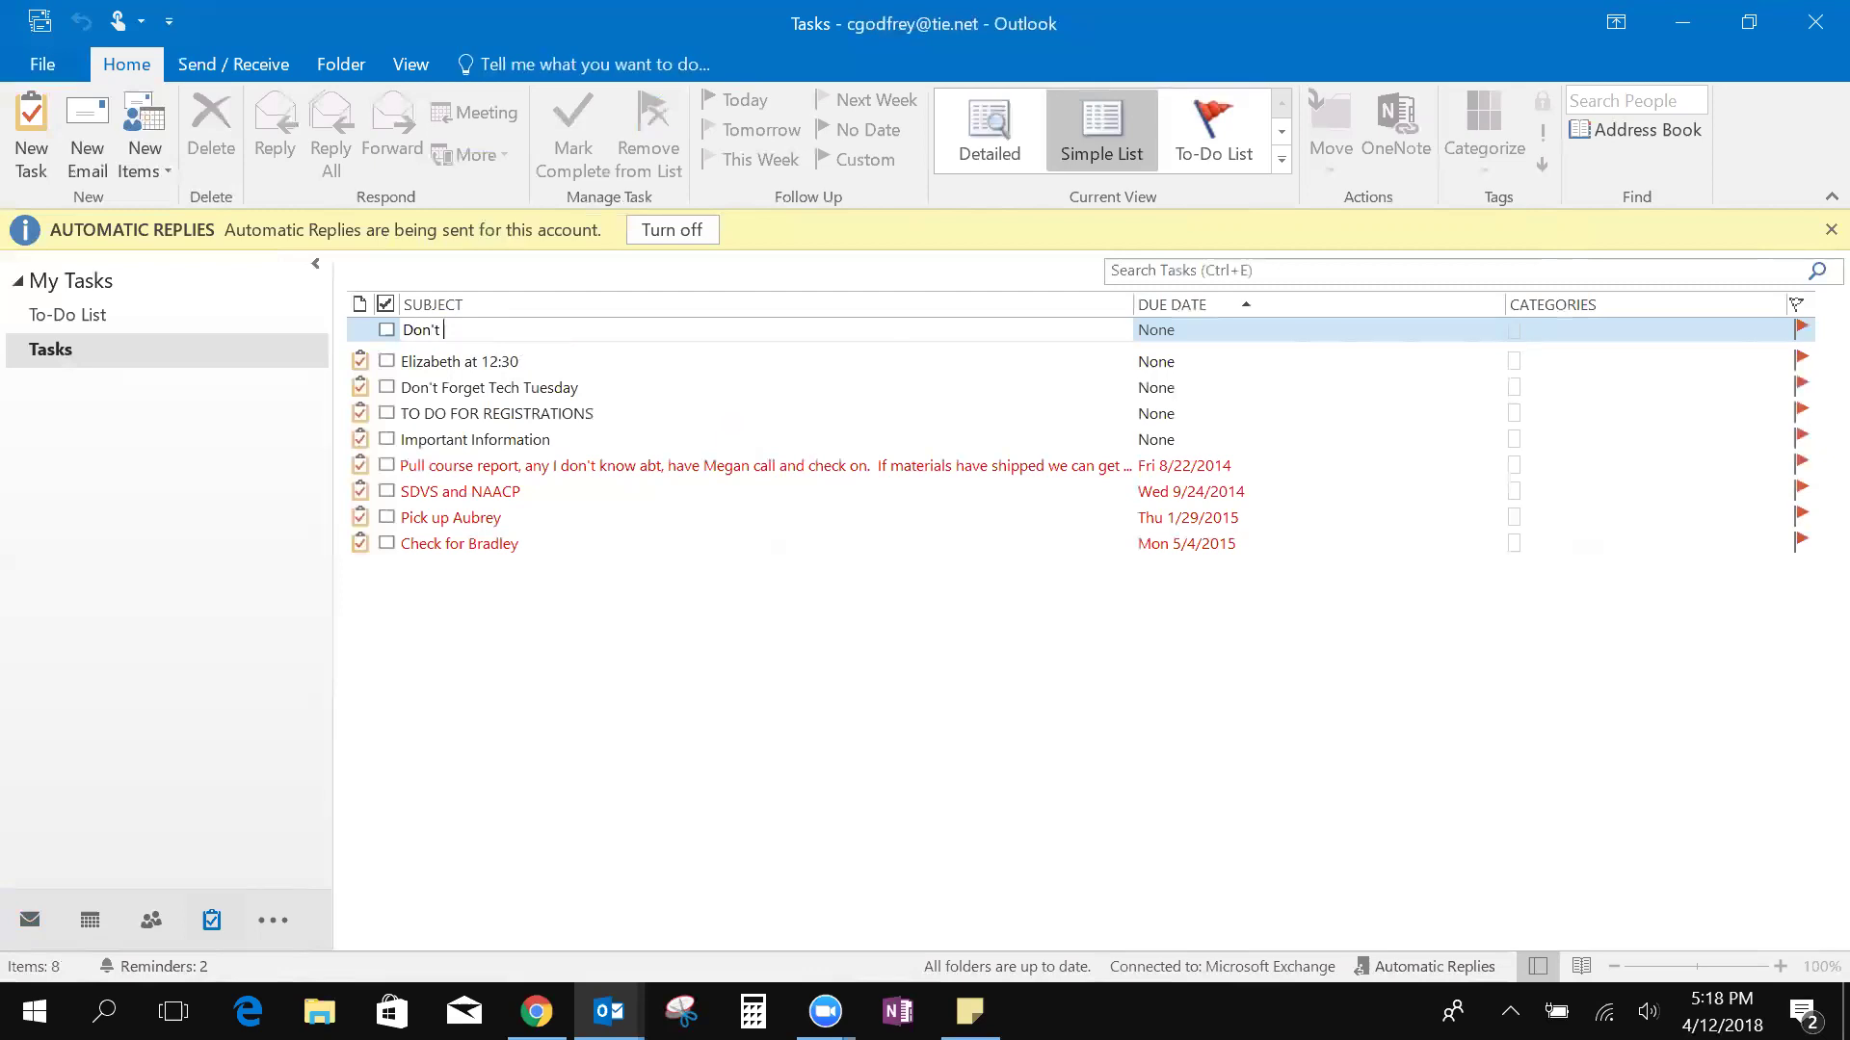
pyautogui.write('forget the Te')
pyautogui.press('BackSpace')
pyautogui.write('IE Conference')
pyautogui.press('Return')
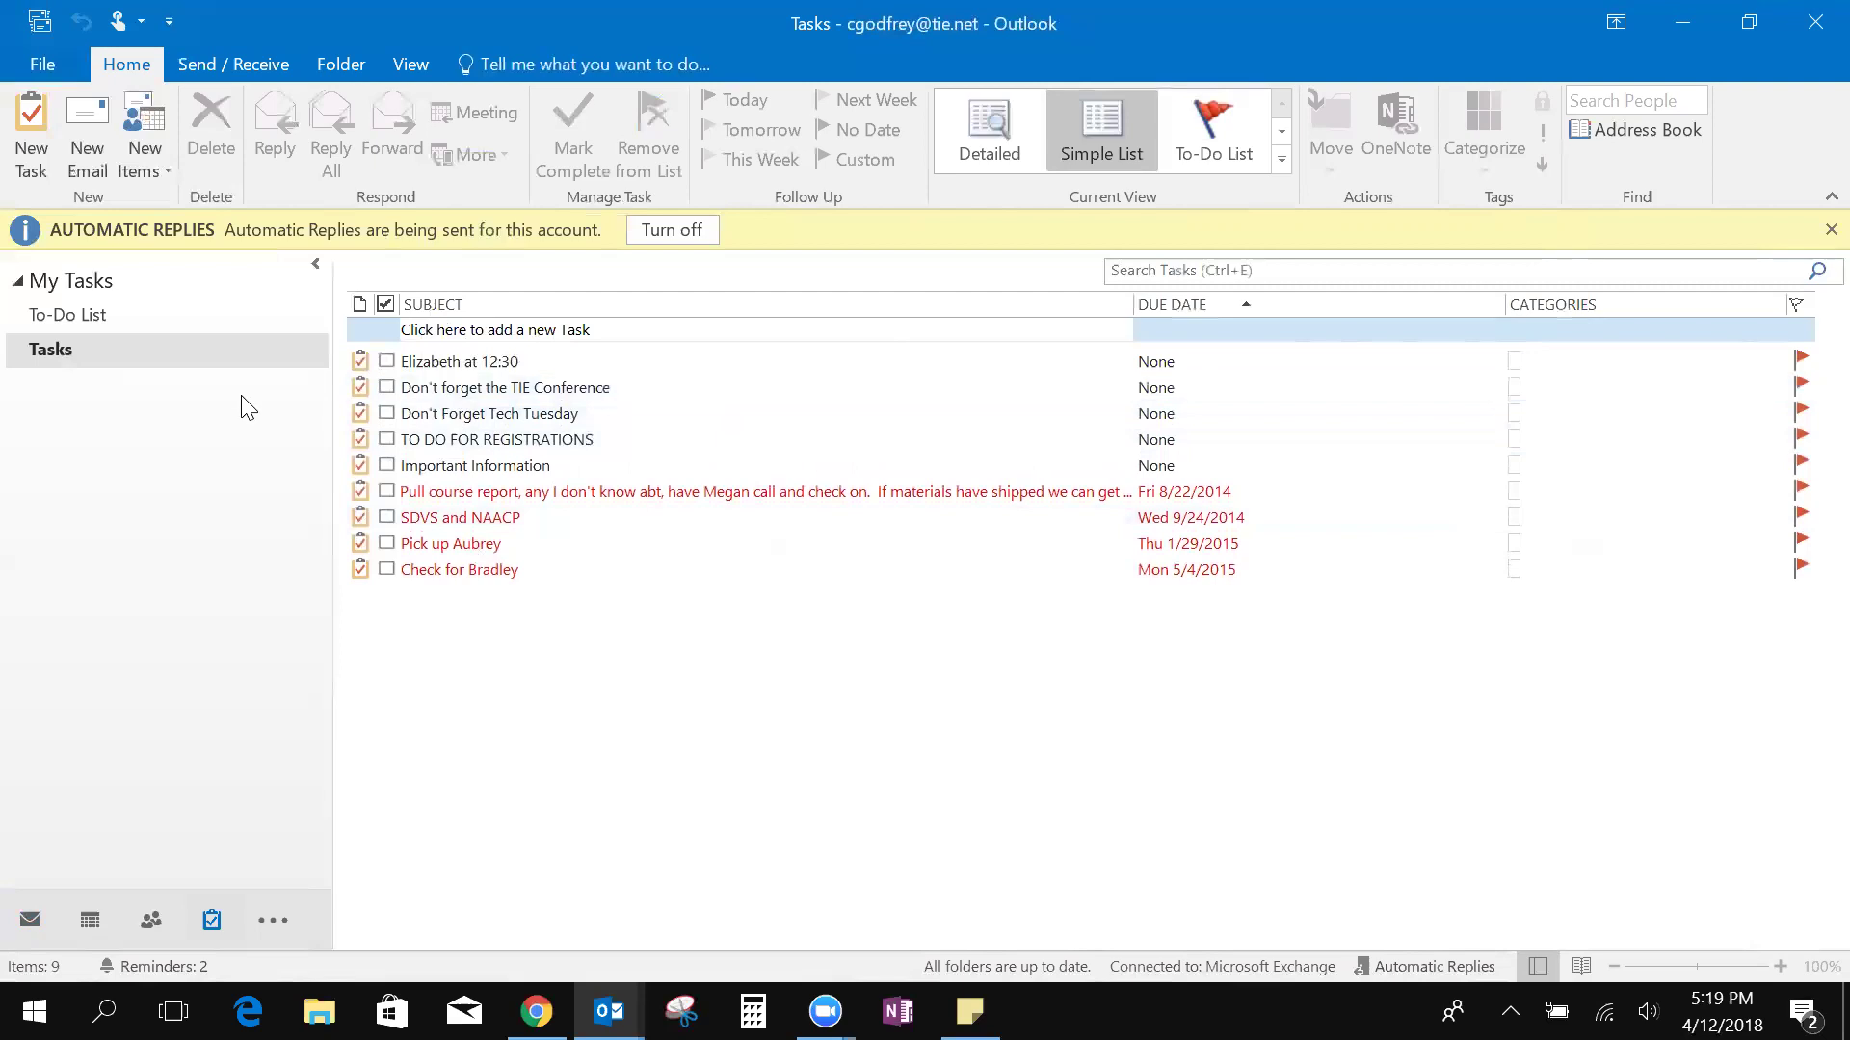
# Switch from the Tasks list back to the Inbox with the Mail icon
pyautogui.click(36, 926)
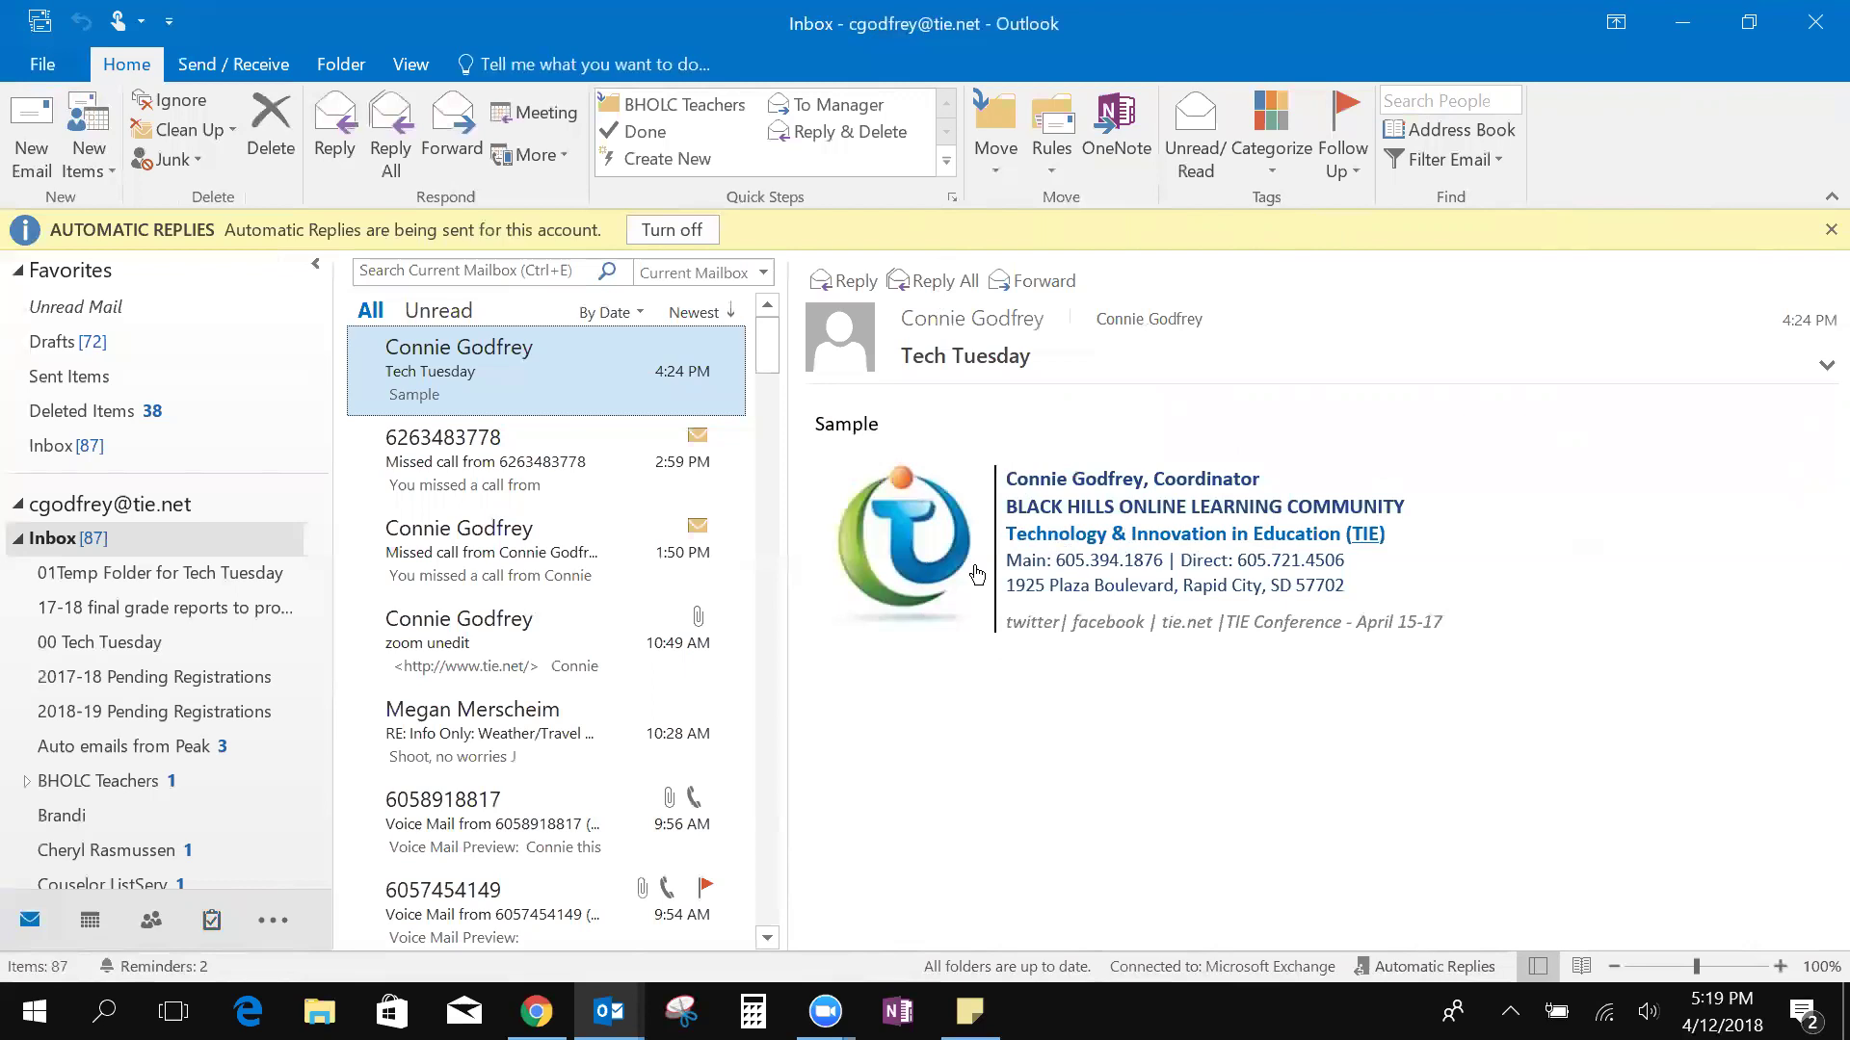
# Start a new email and insert the BHOLC signature below a blank line
pyautogui.click(39, 172)
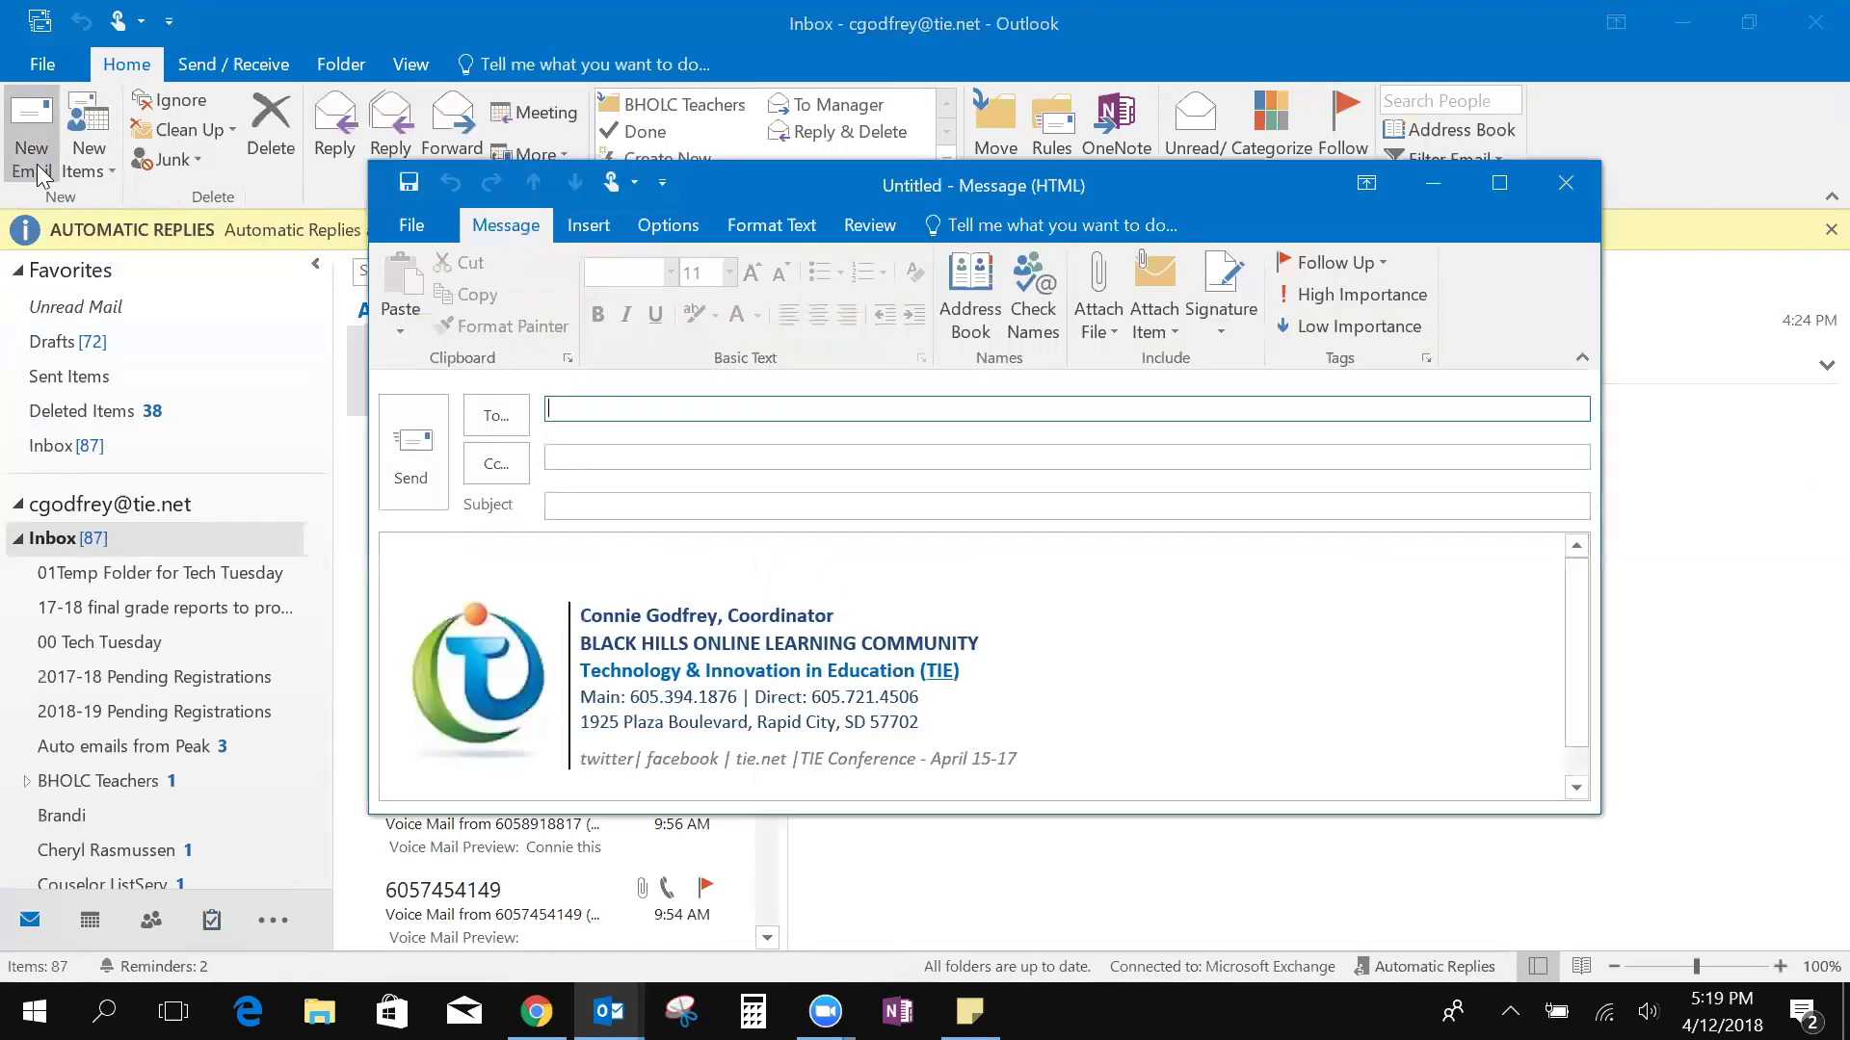
pyautogui.click(429, 557)
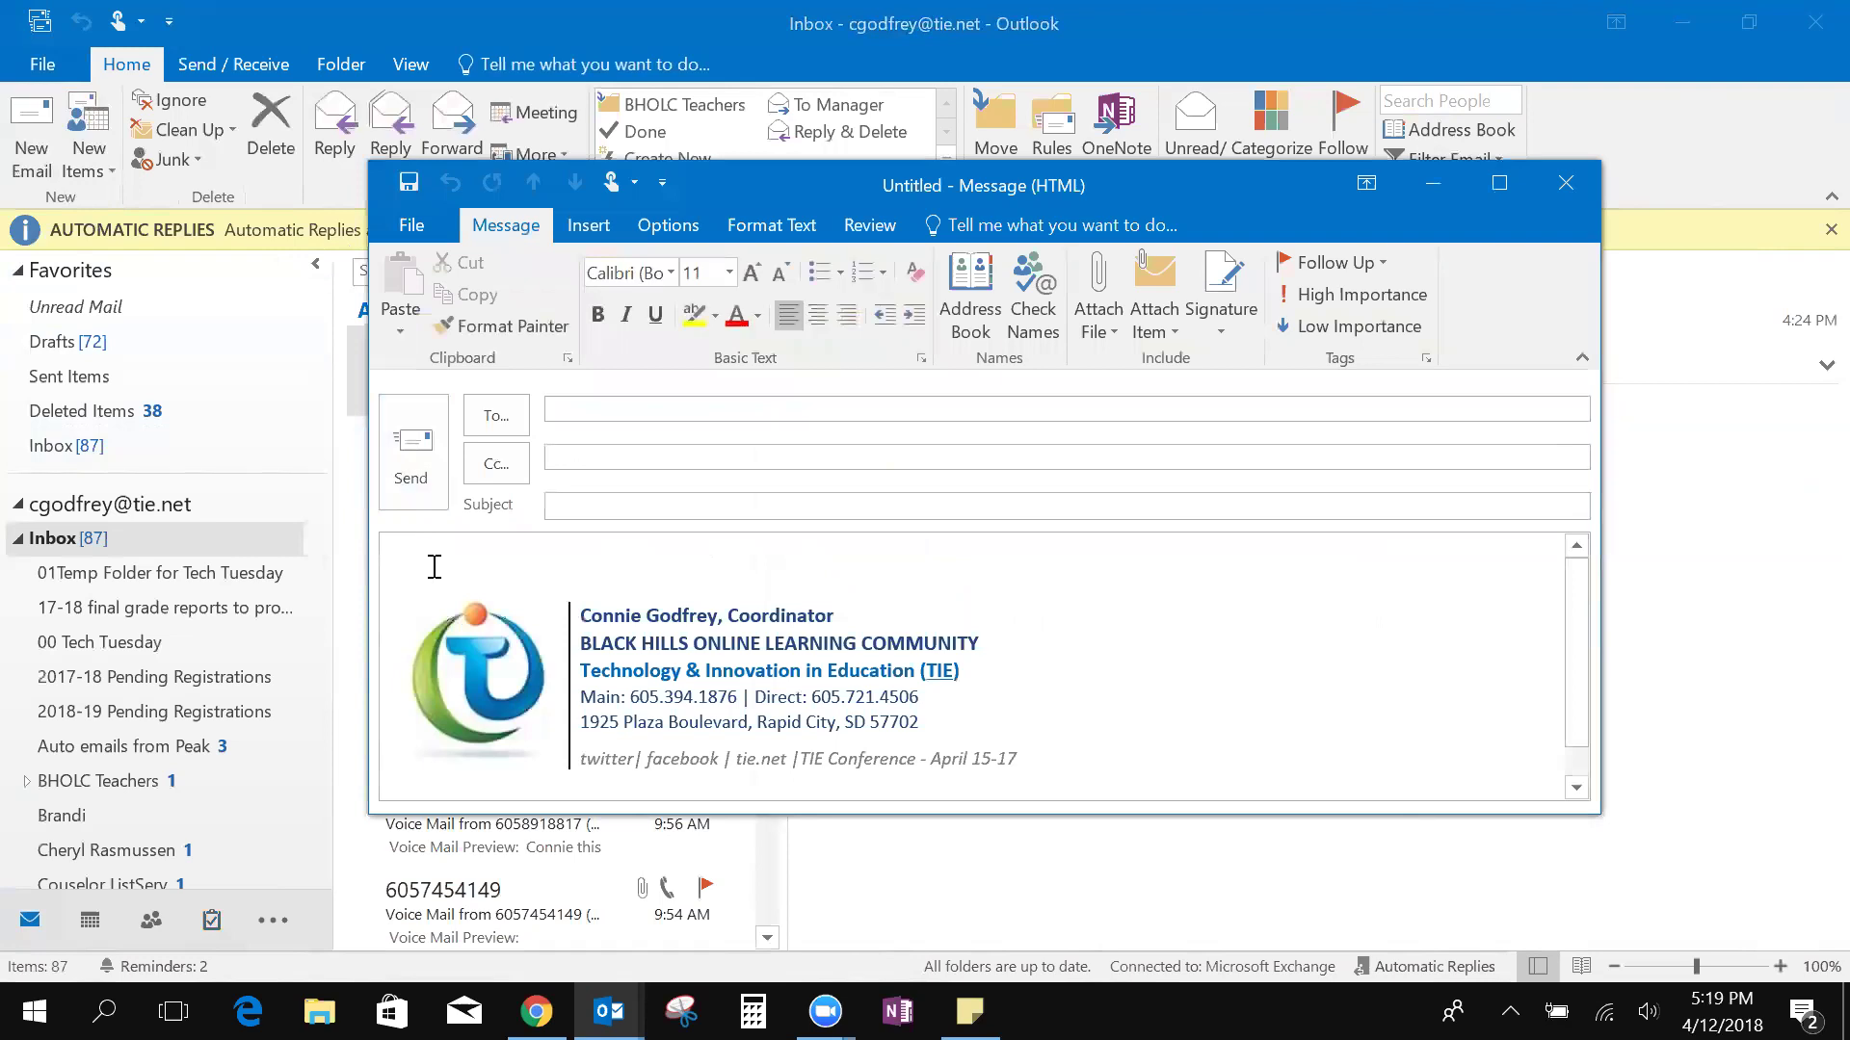
pyautogui.press('Return')
pyautogui.press('Return')
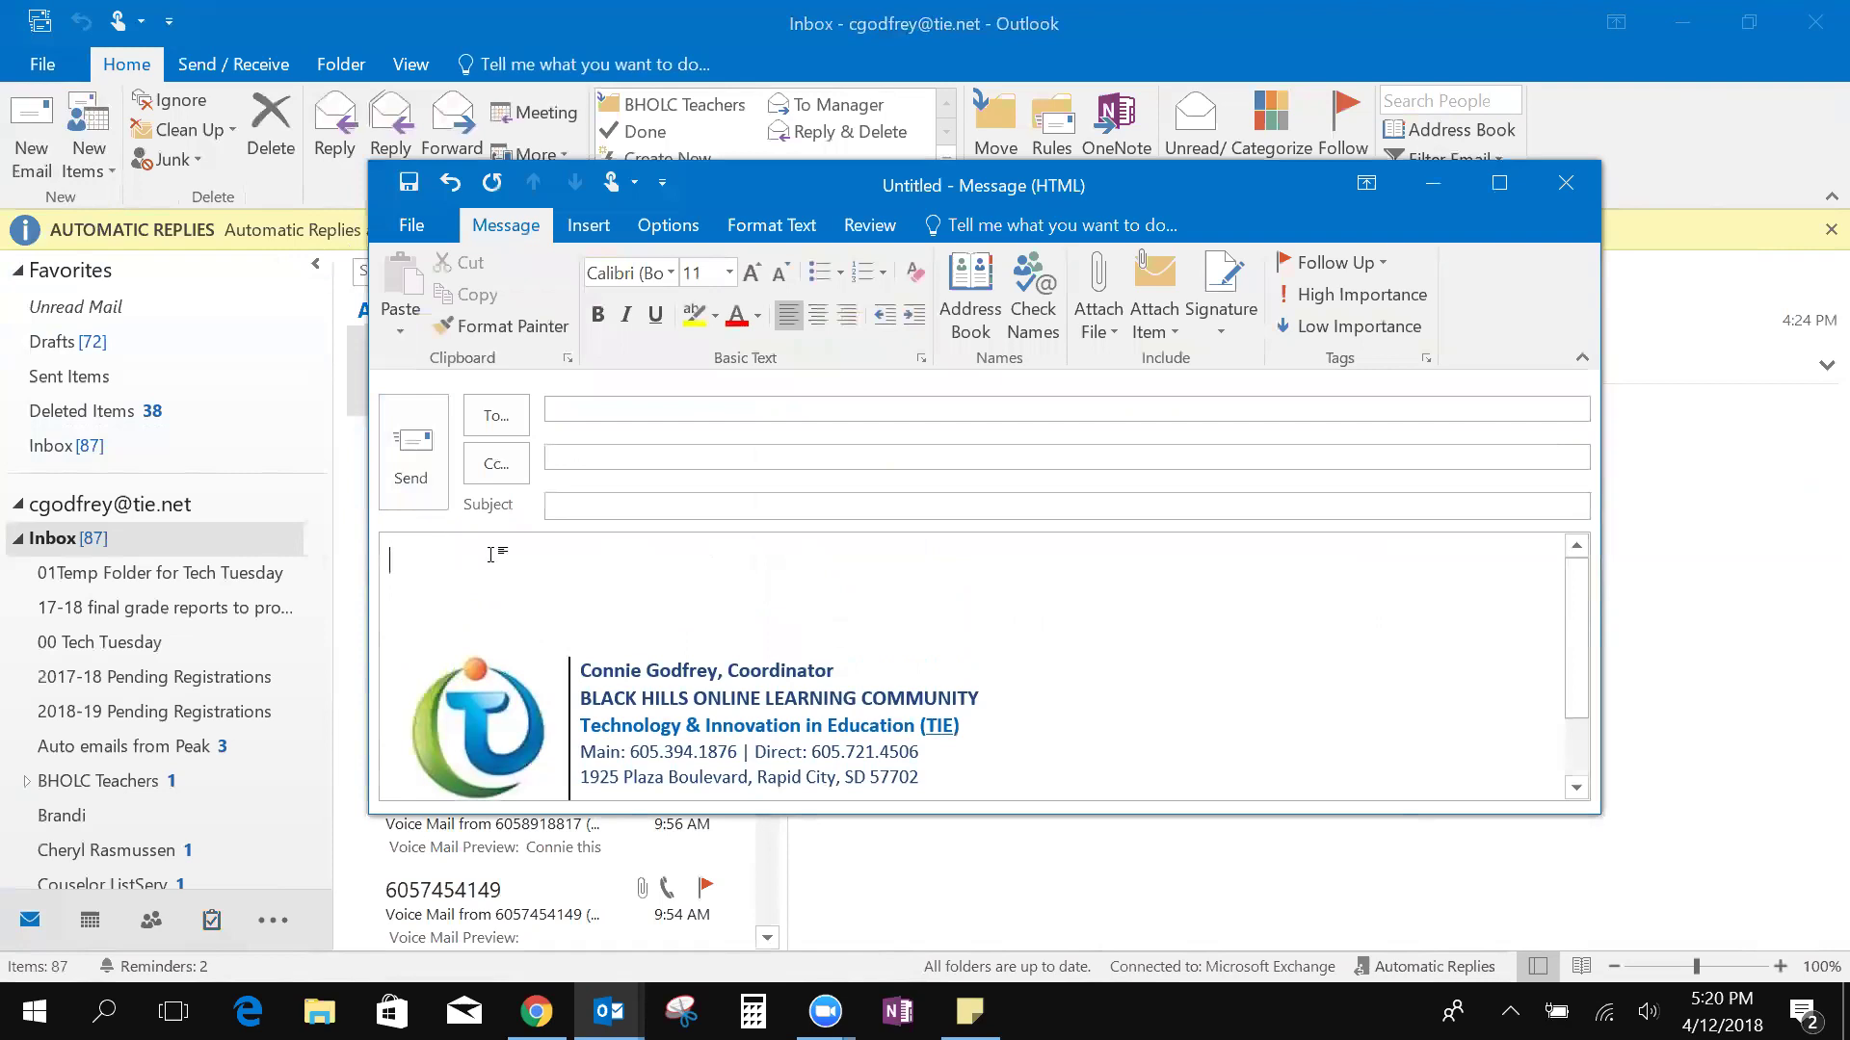
pyautogui.click(1222, 310)
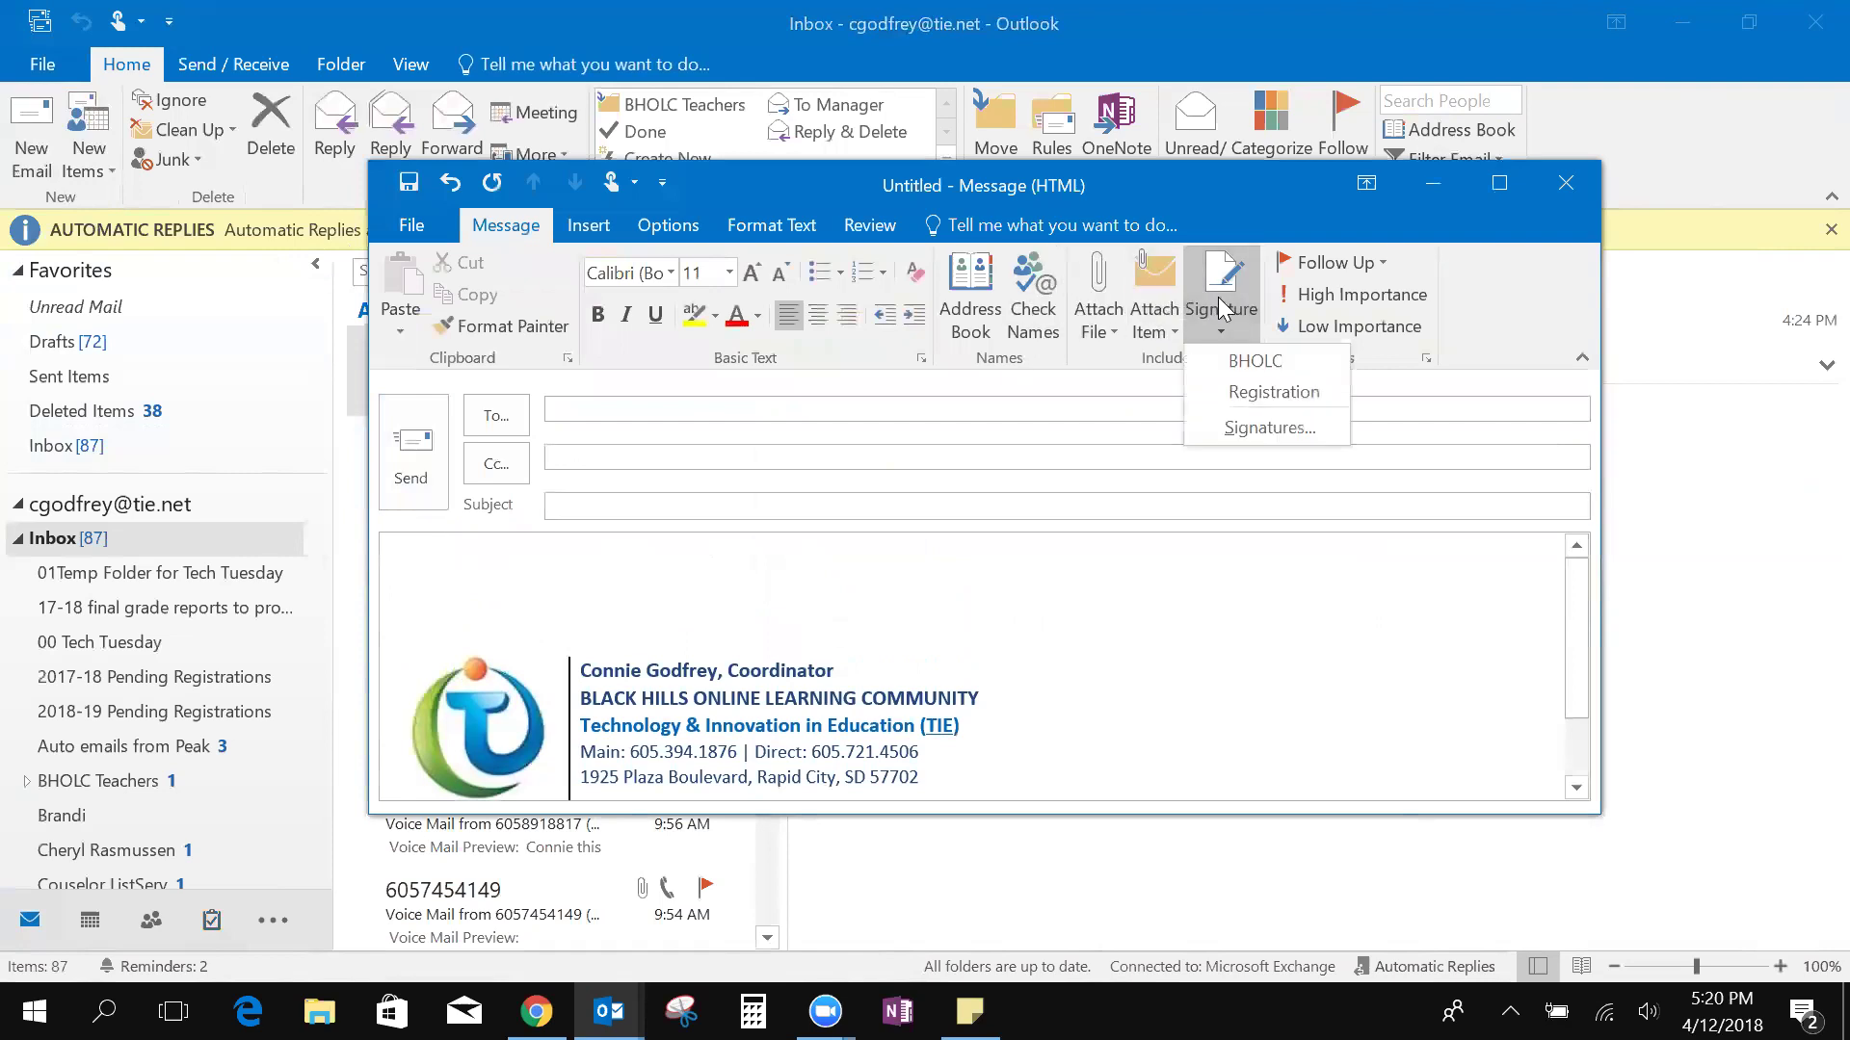
pyautogui.click(1270, 367)
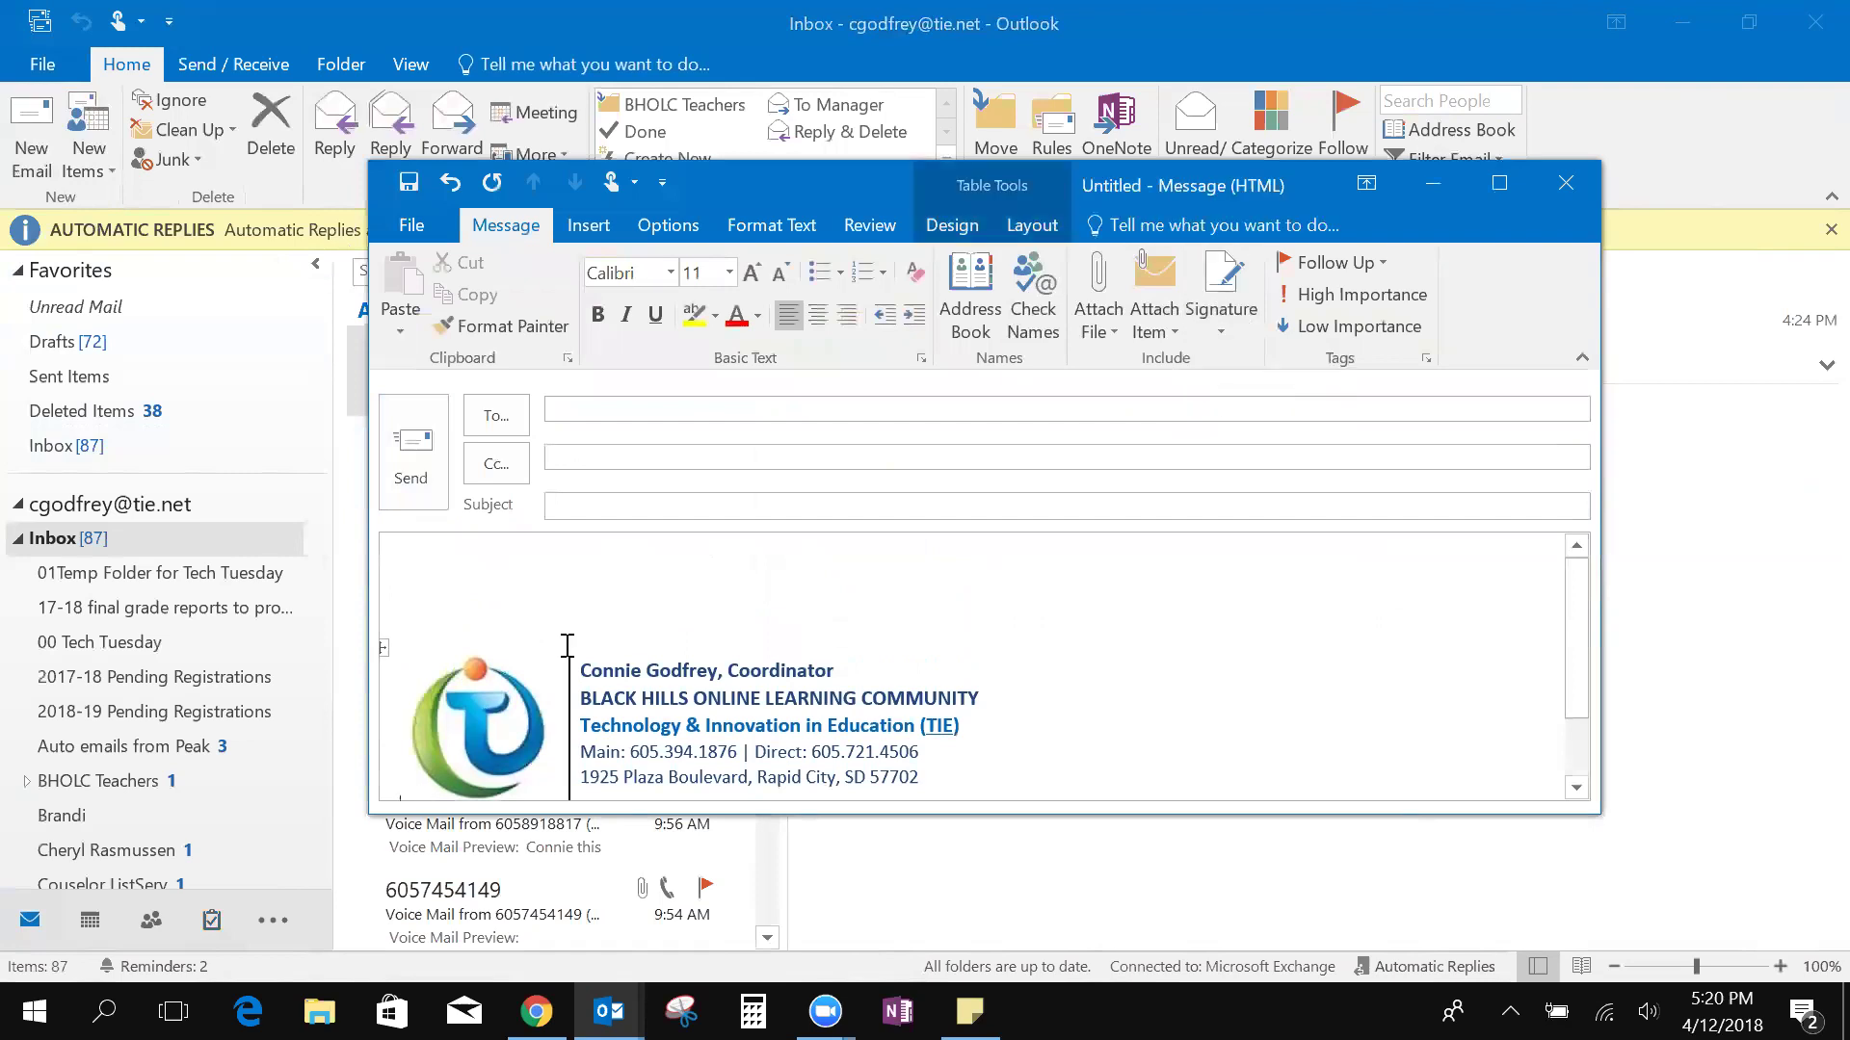
# Swap the BHOLC signature for the Registration signature
pyautogui.scroll(-2, 501, 706)
pyautogui.scroll(2, 598, 693)
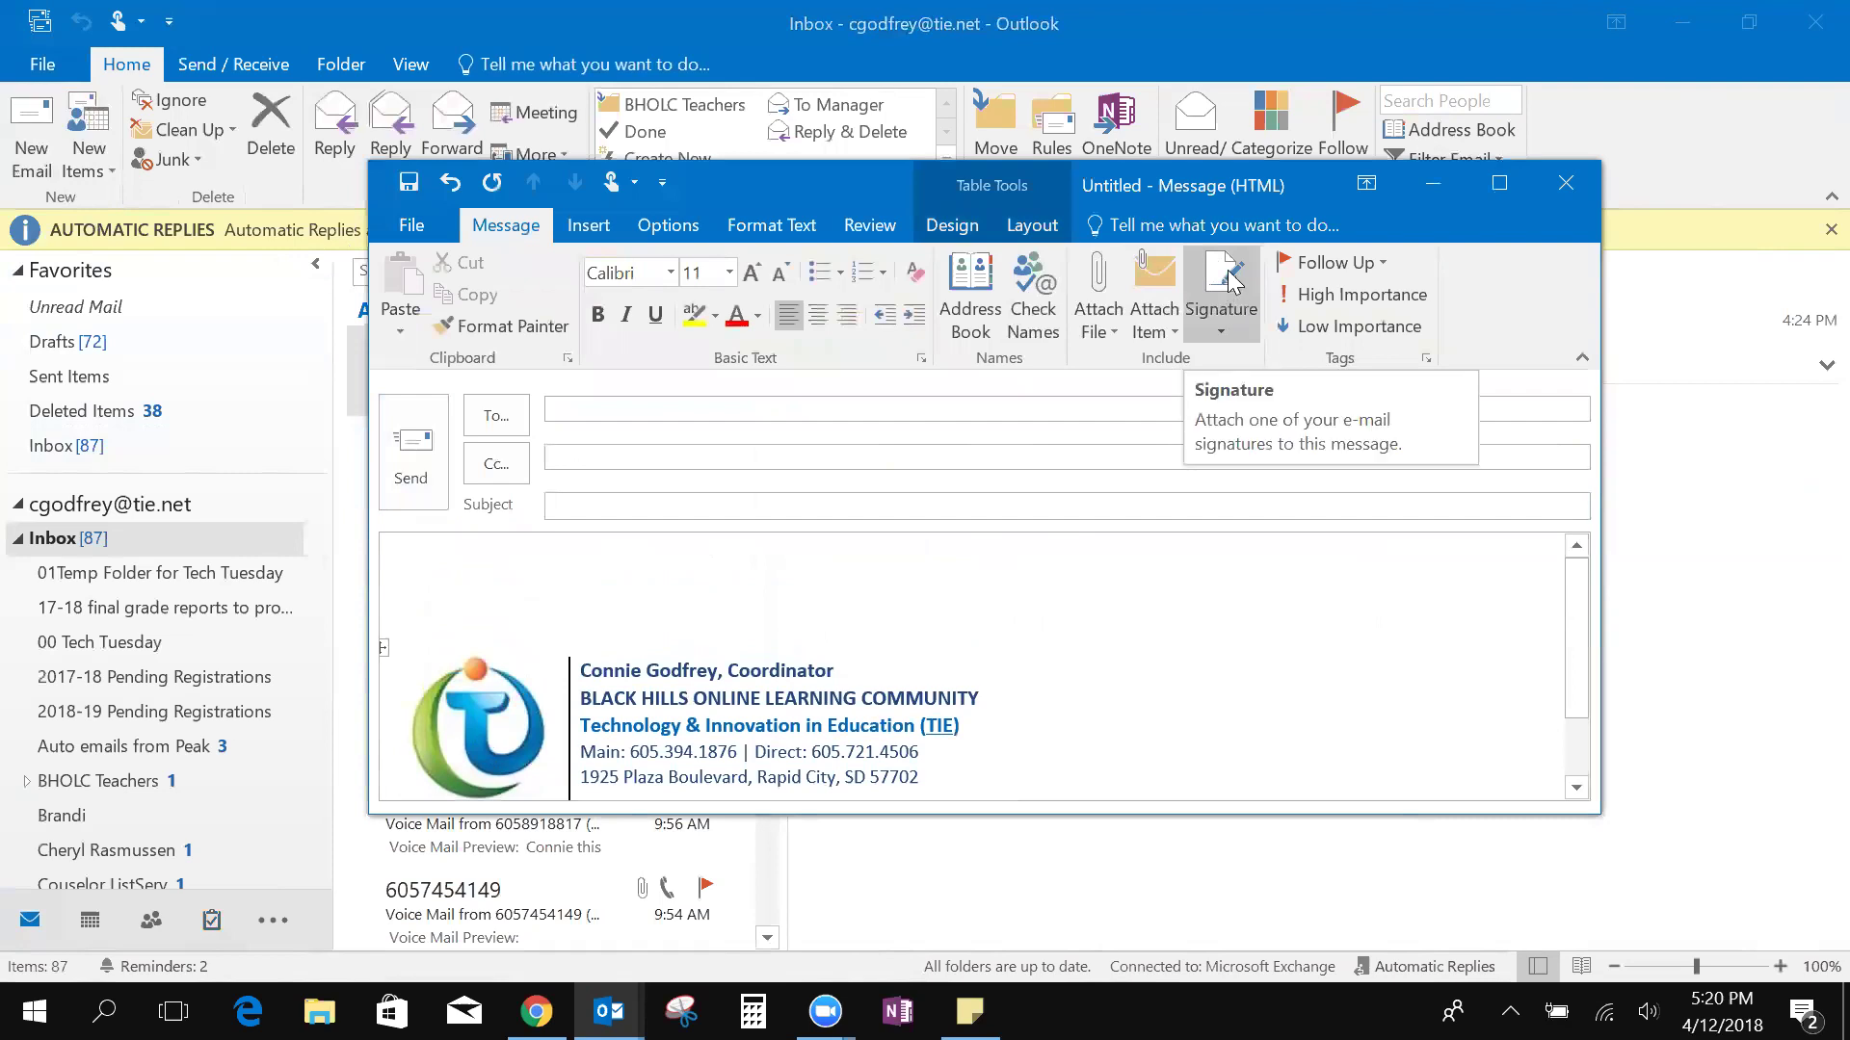
pyautogui.click(1227, 304)
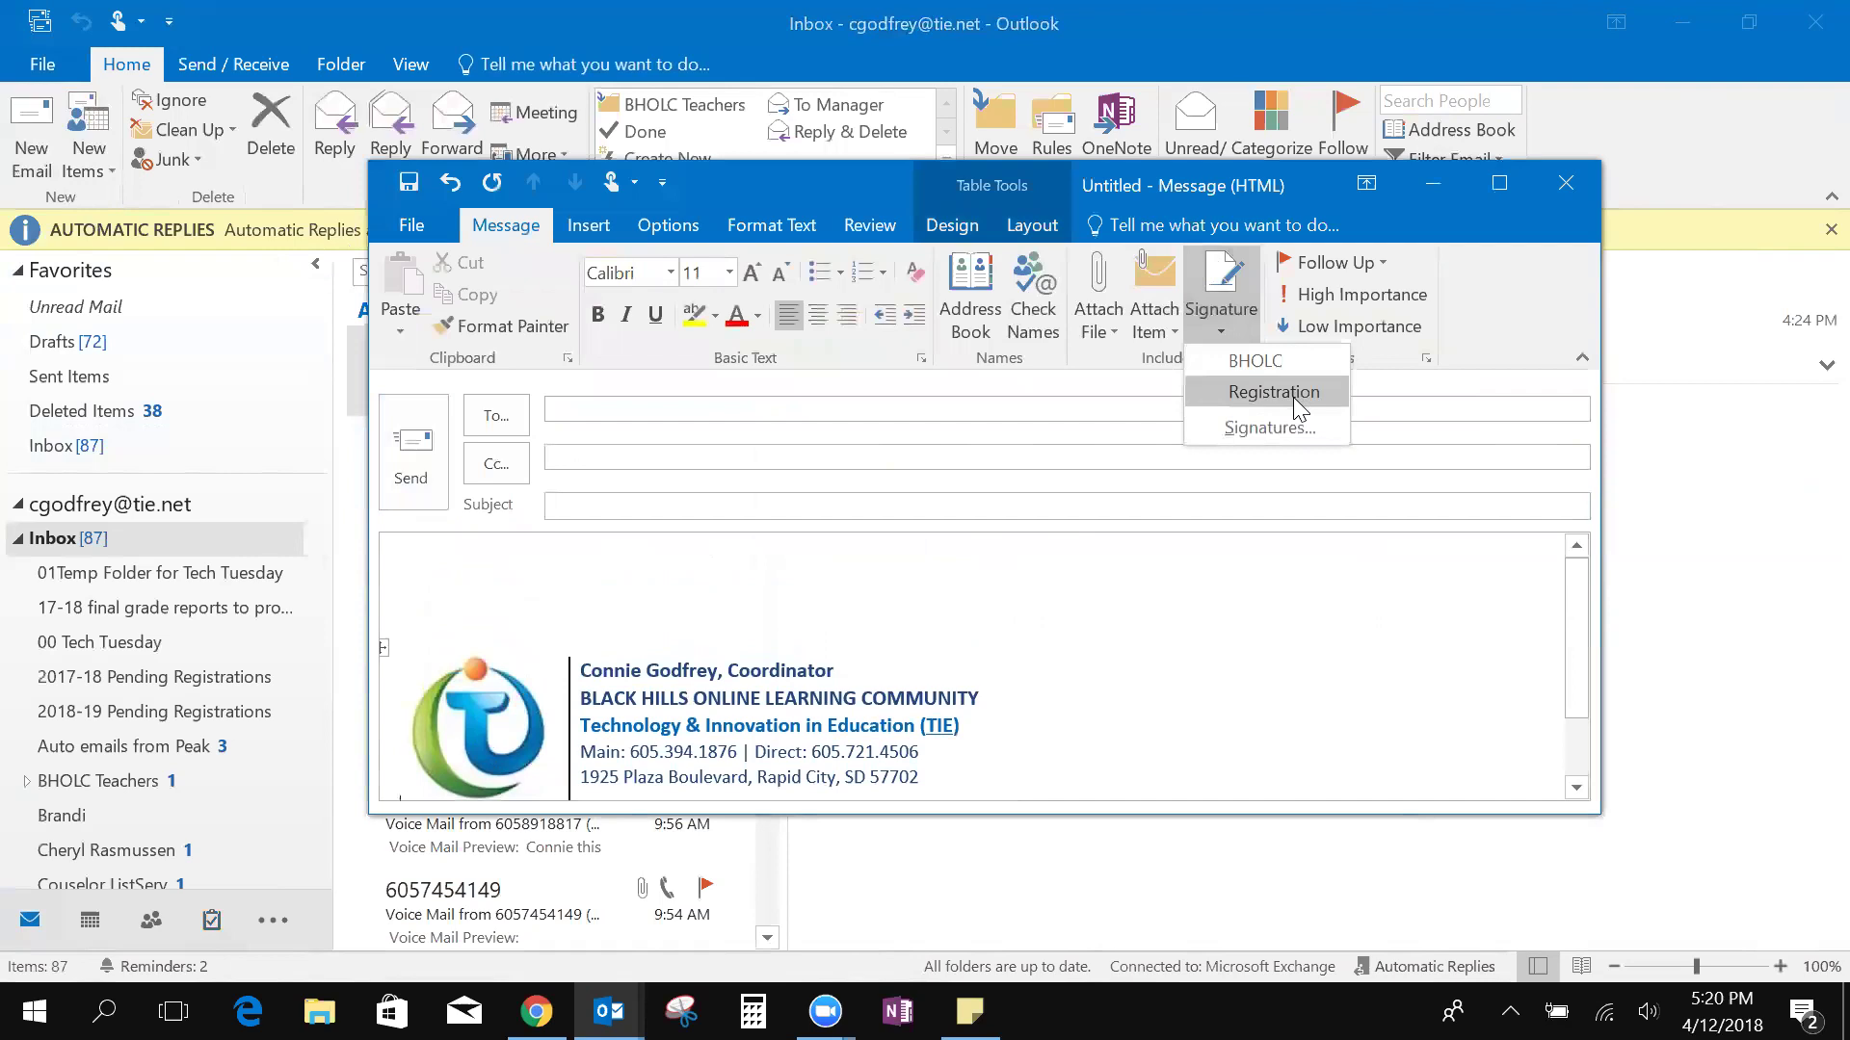
pyautogui.click(1293, 395)
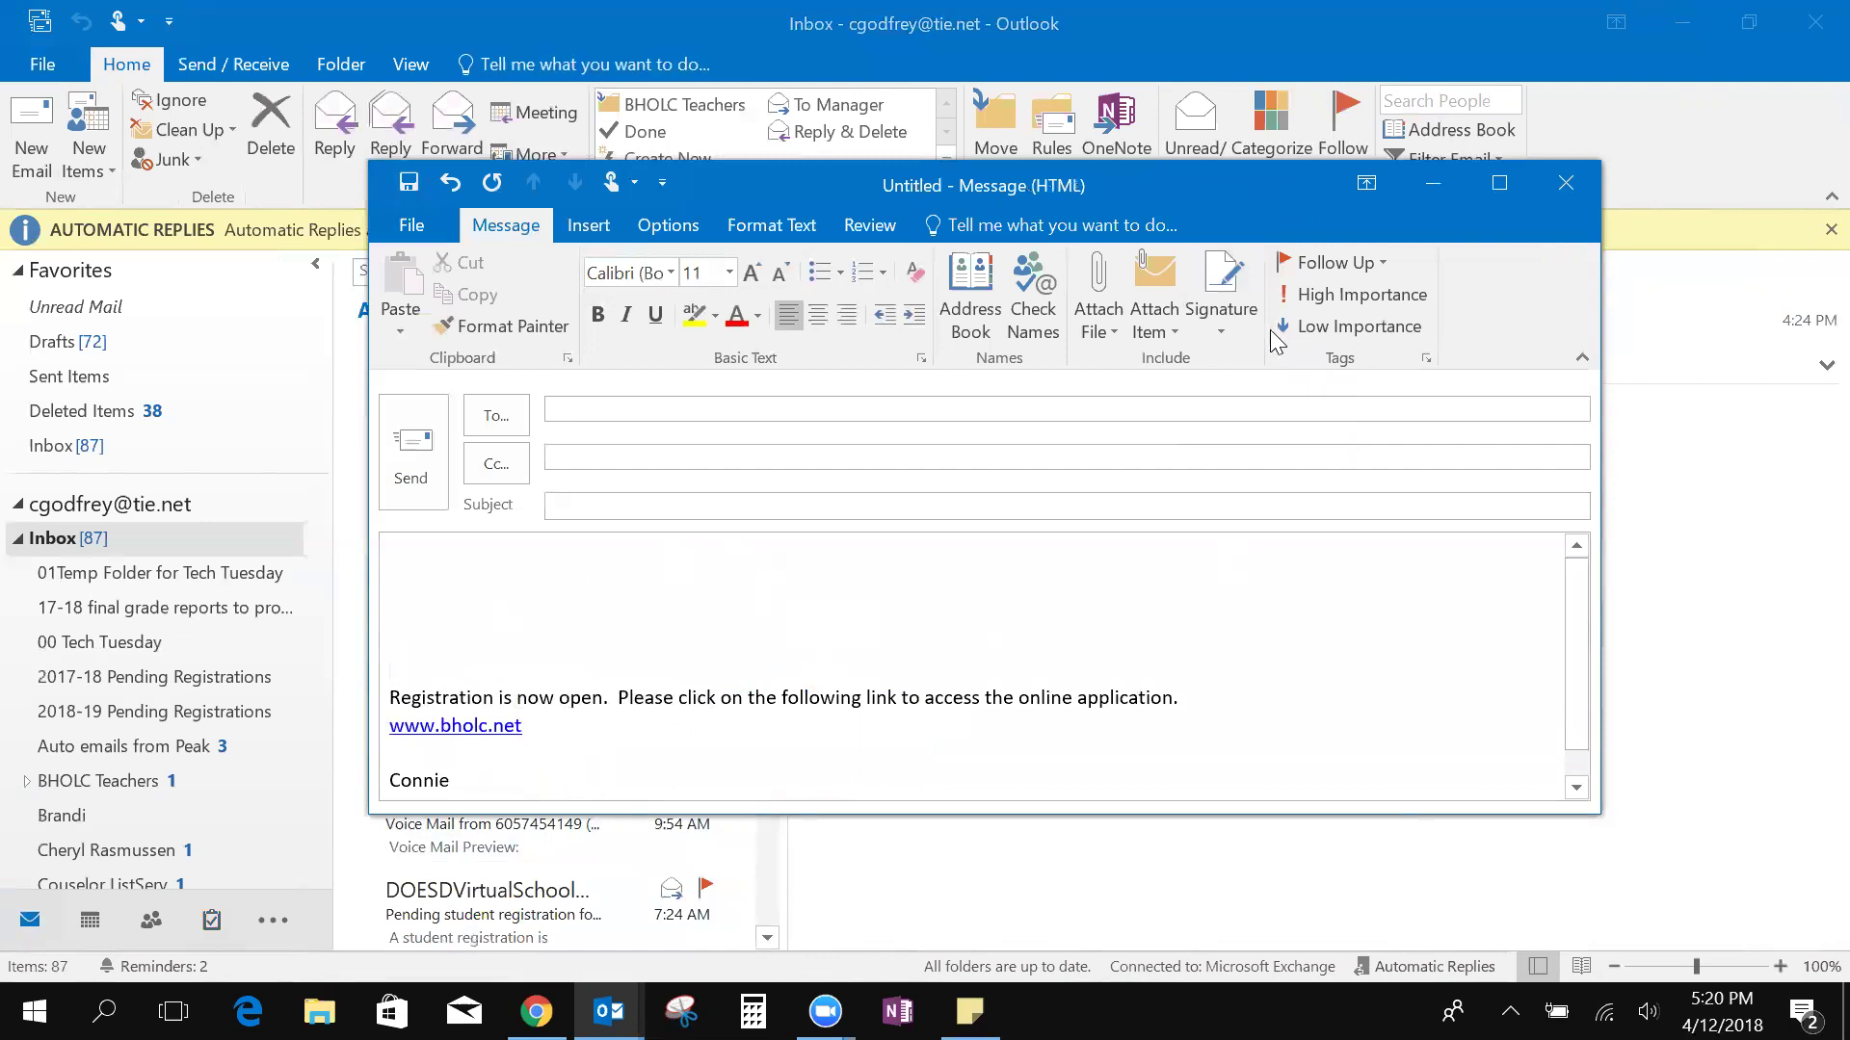
# Open and cancel the Signatures settings, then close the draft without saving
pyautogui.click(1214, 316)
pyautogui.click(1285, 428)
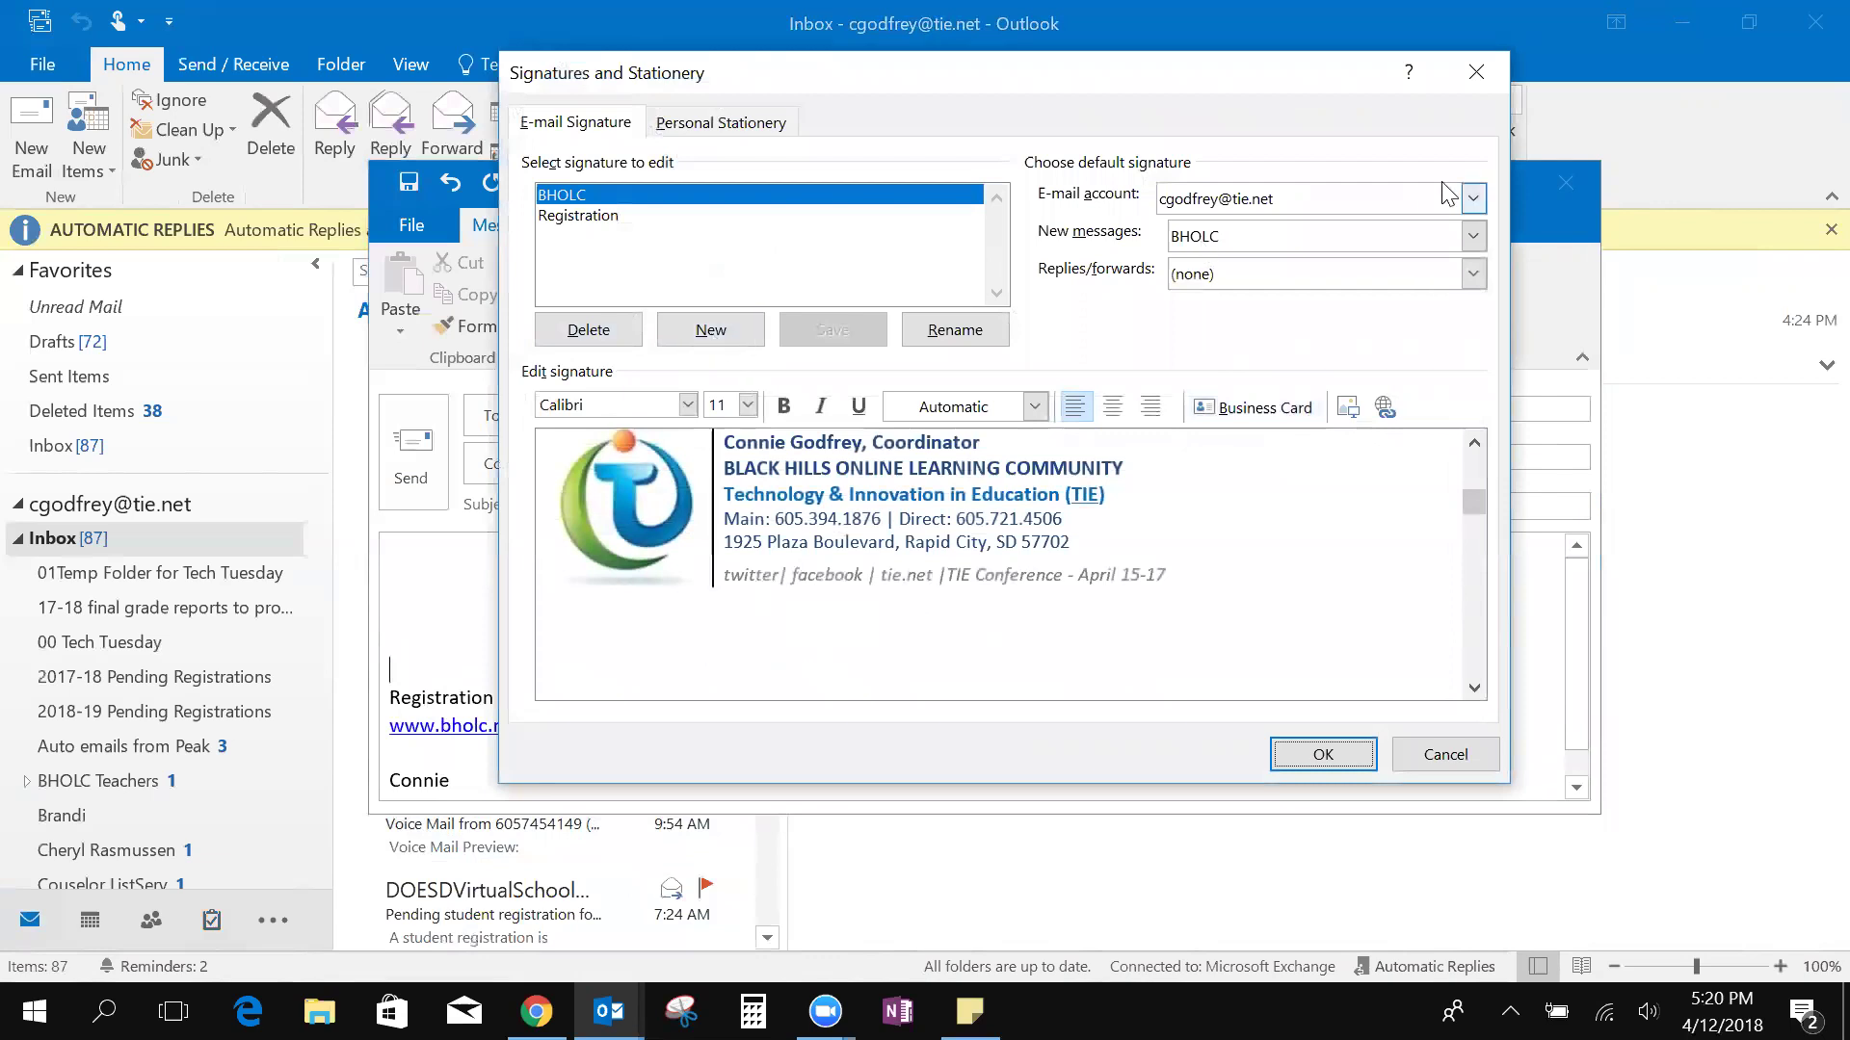
pyautogui.click(1448, 755)
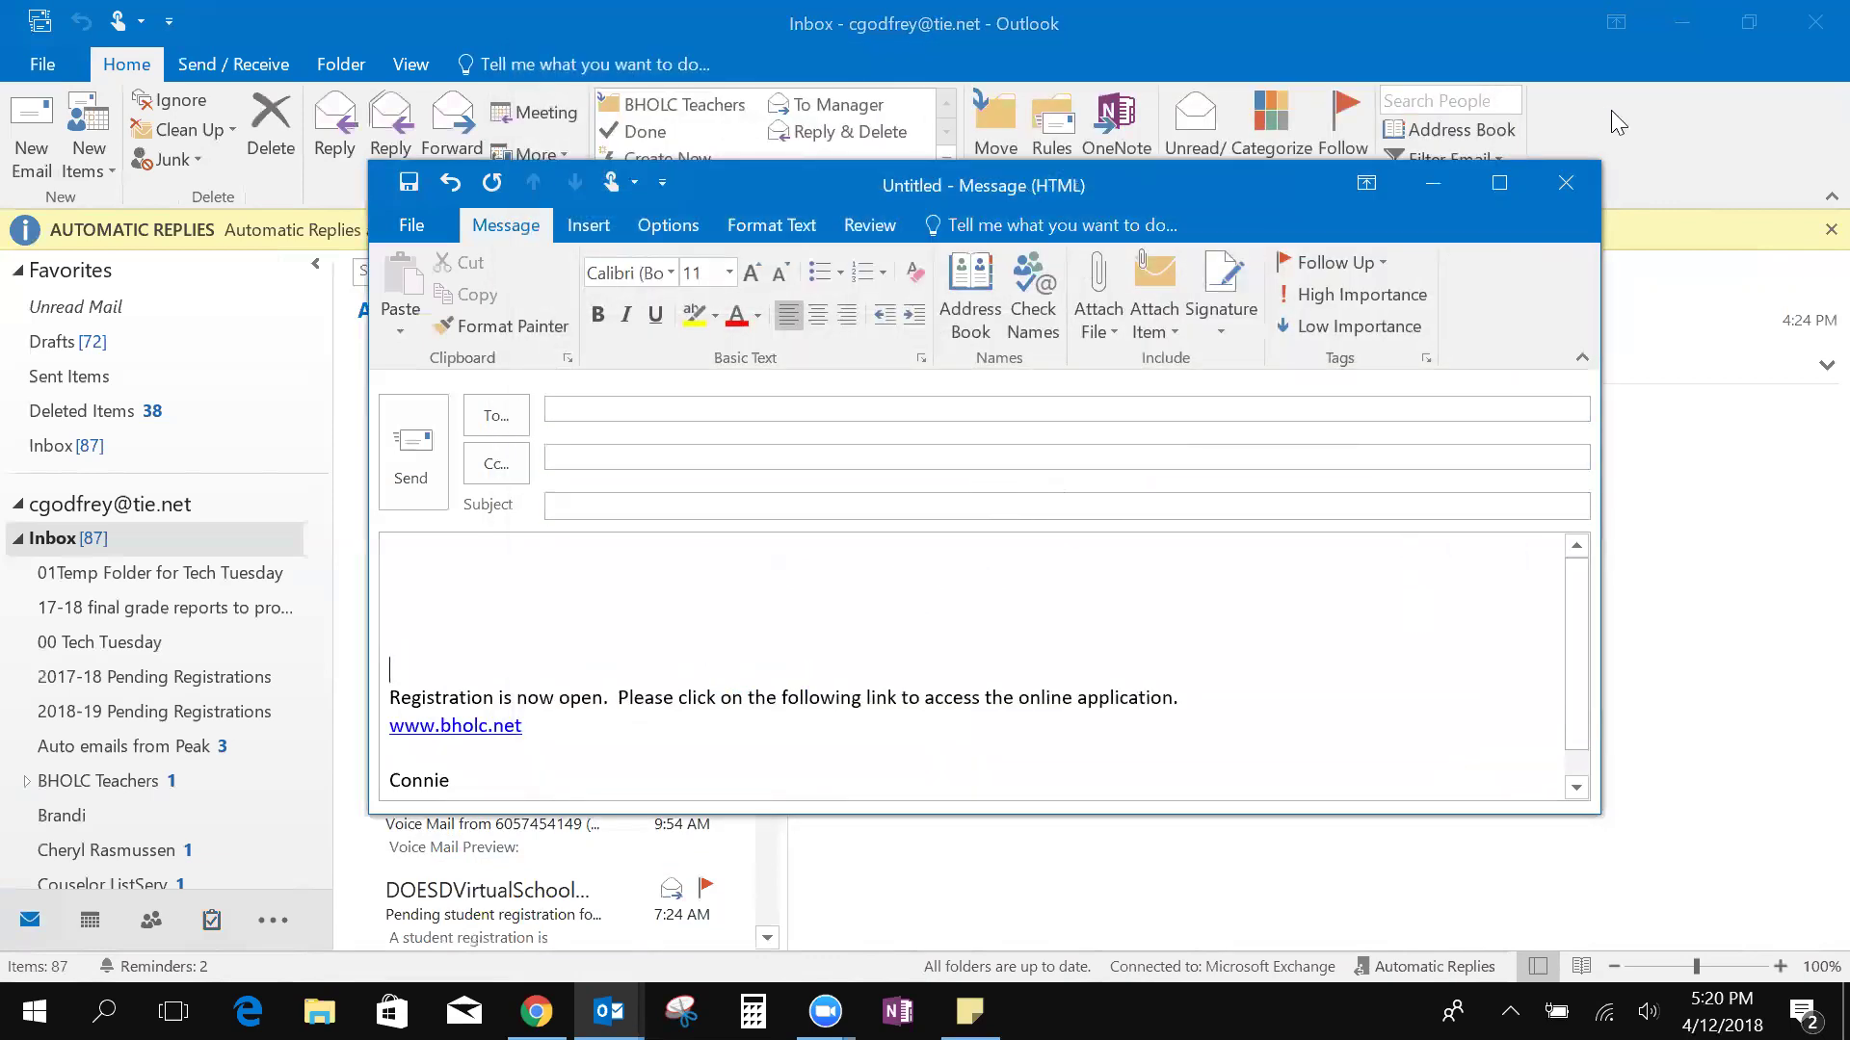
pyautogui.click(1567, 185)
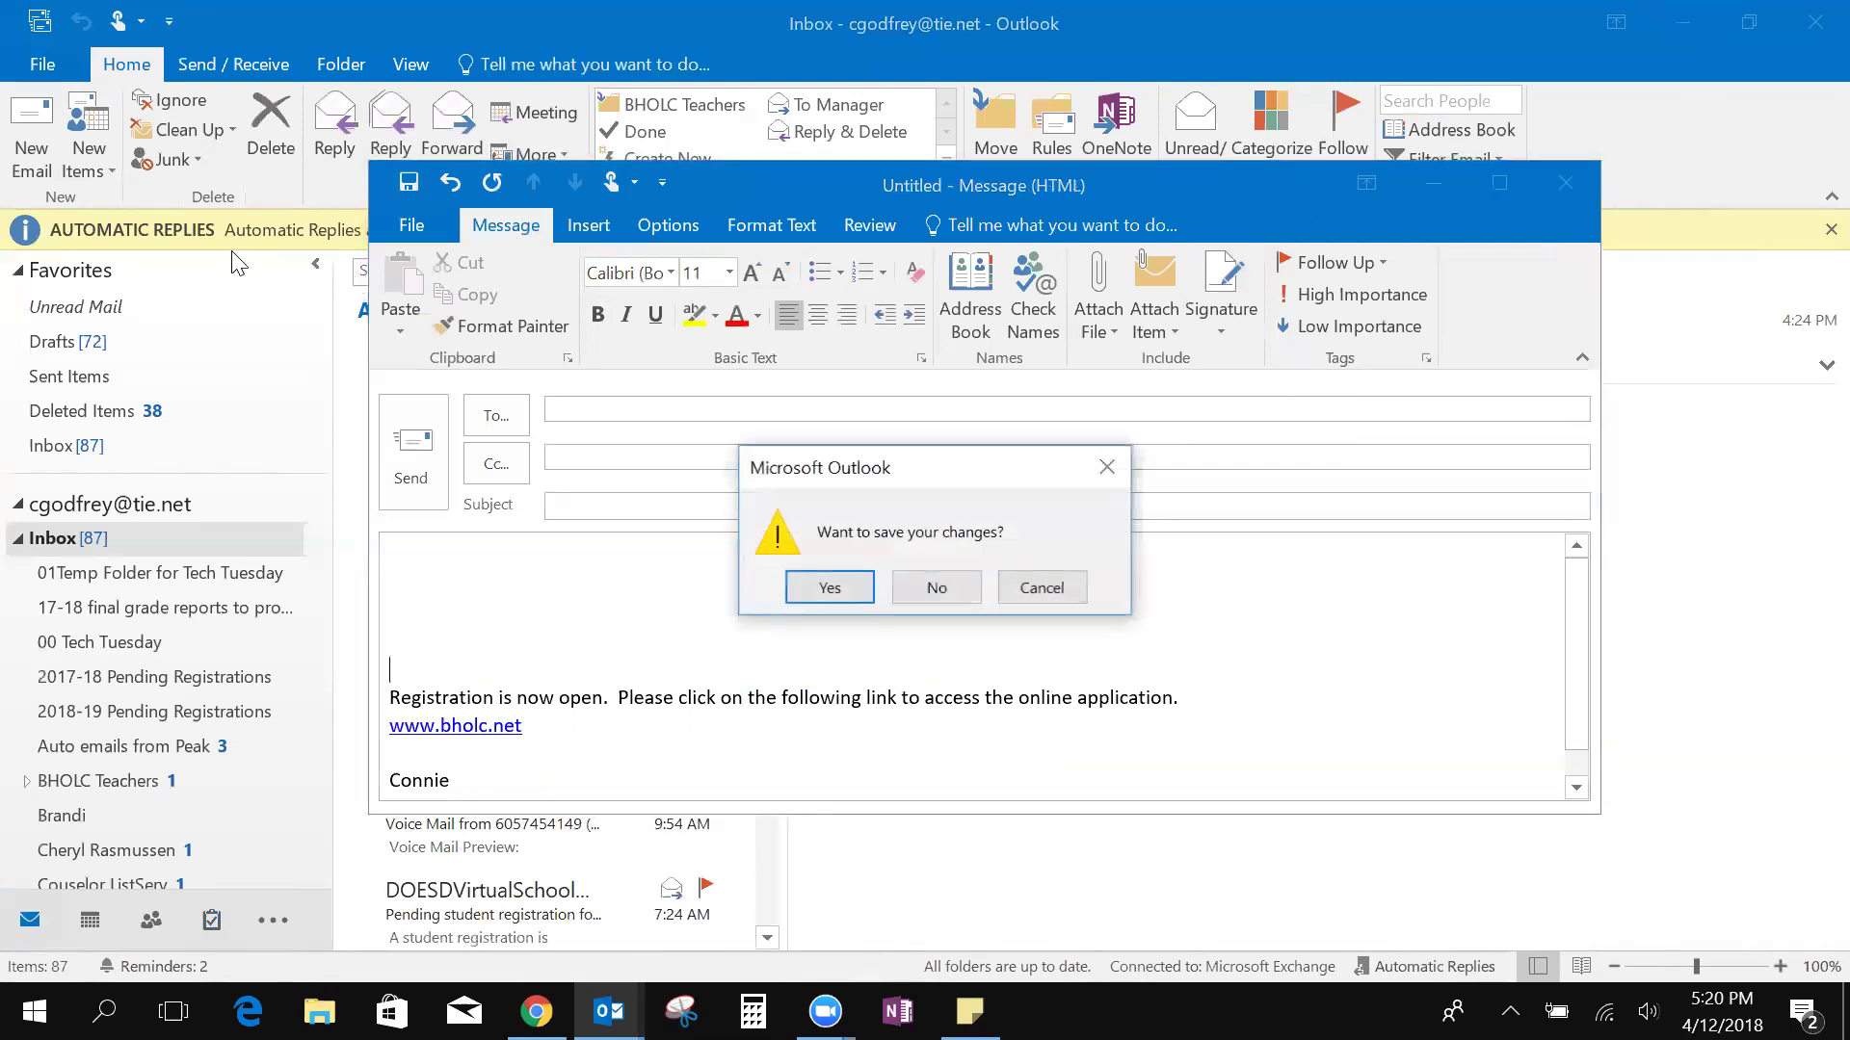
pyautogui.click(939, 588)
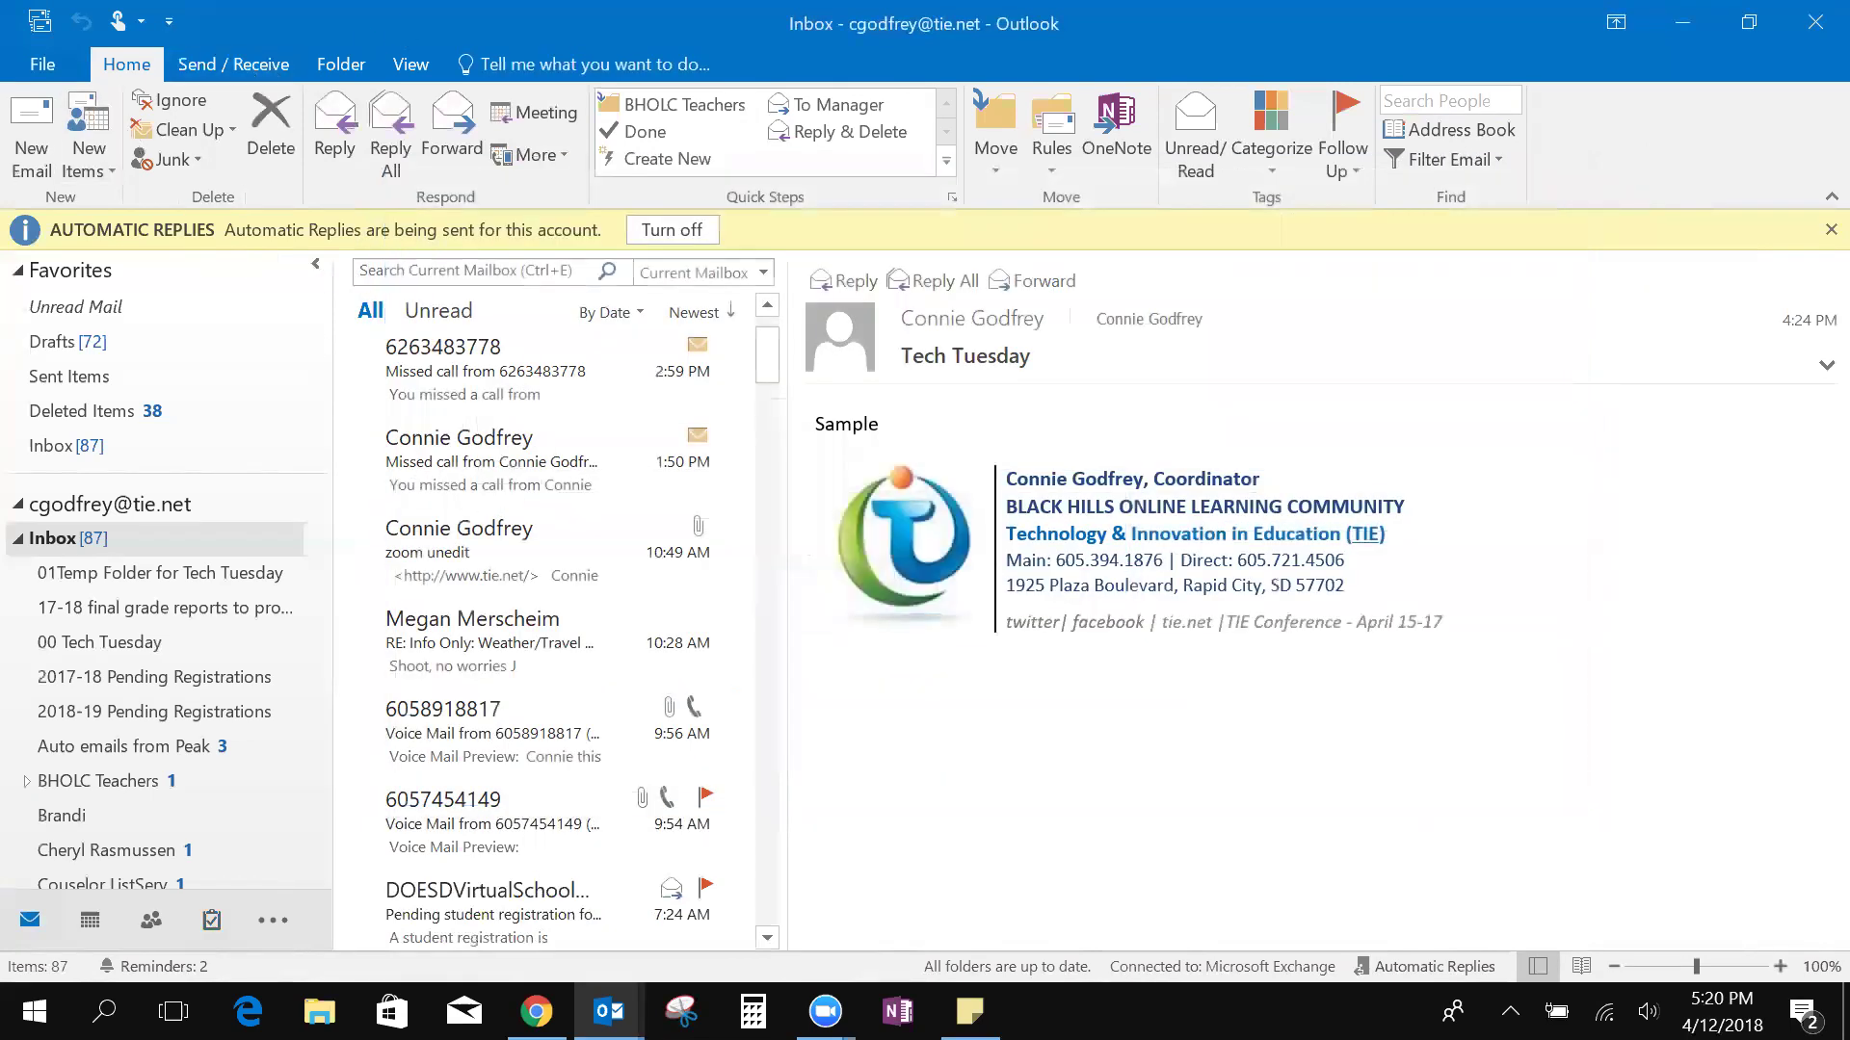
pyautogui.click(29, 166)
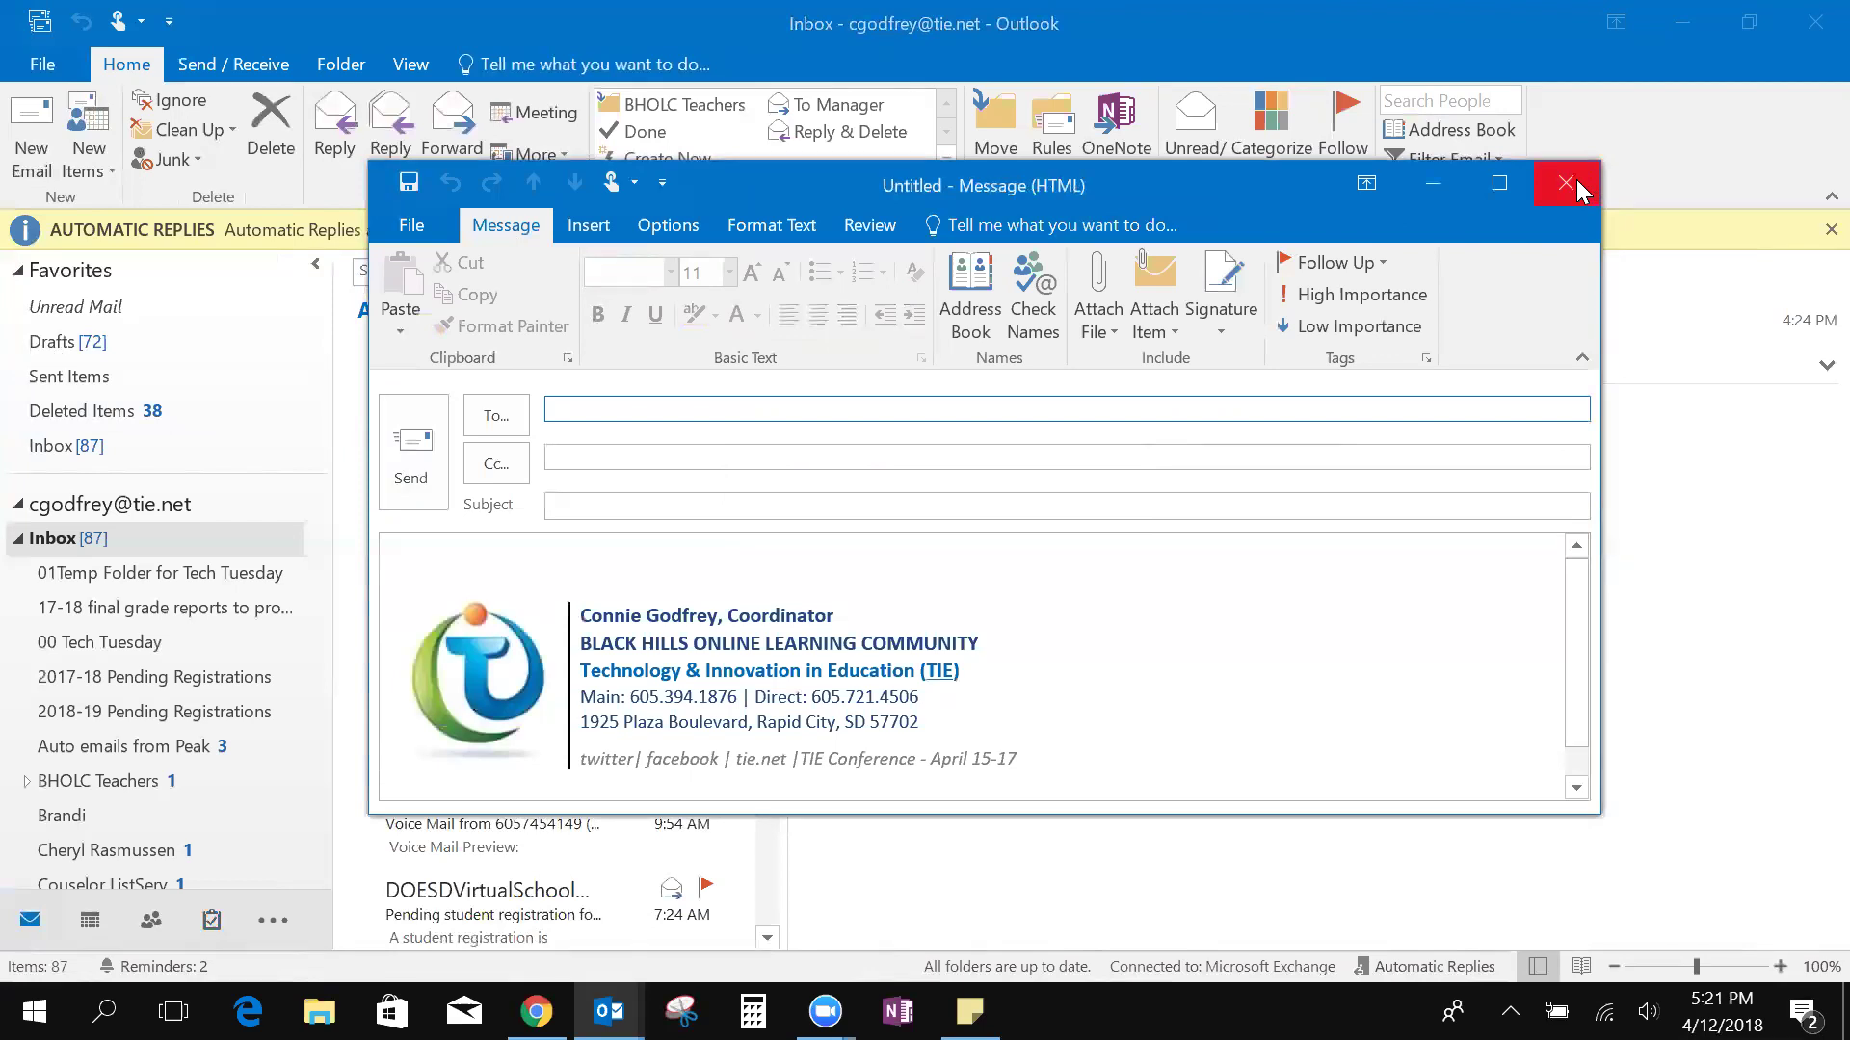
pyautogui.click(1577, 181)
# Through Account Settings > Delegate Access, find the colleague by name and add them as delegate
pyautogui.click(40, 67)
pyautogui.click(318, 360)
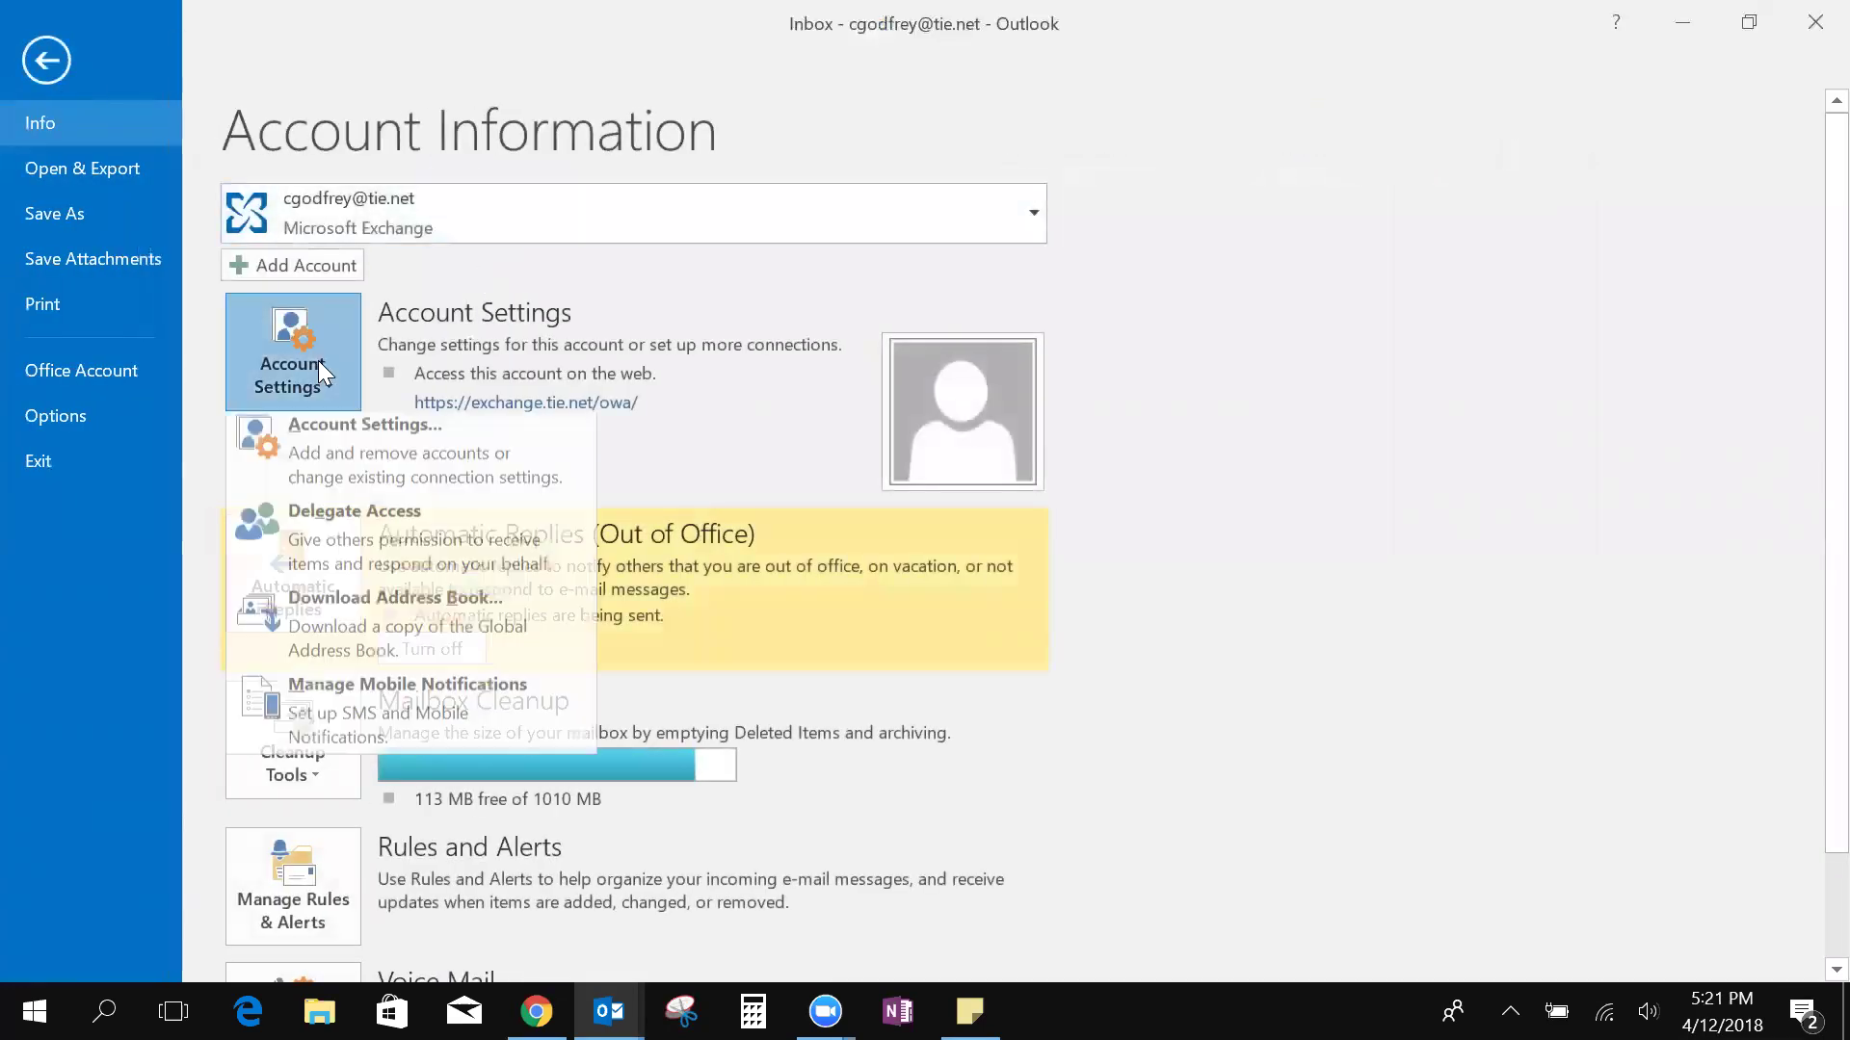
pyautogui.click(412, 534)
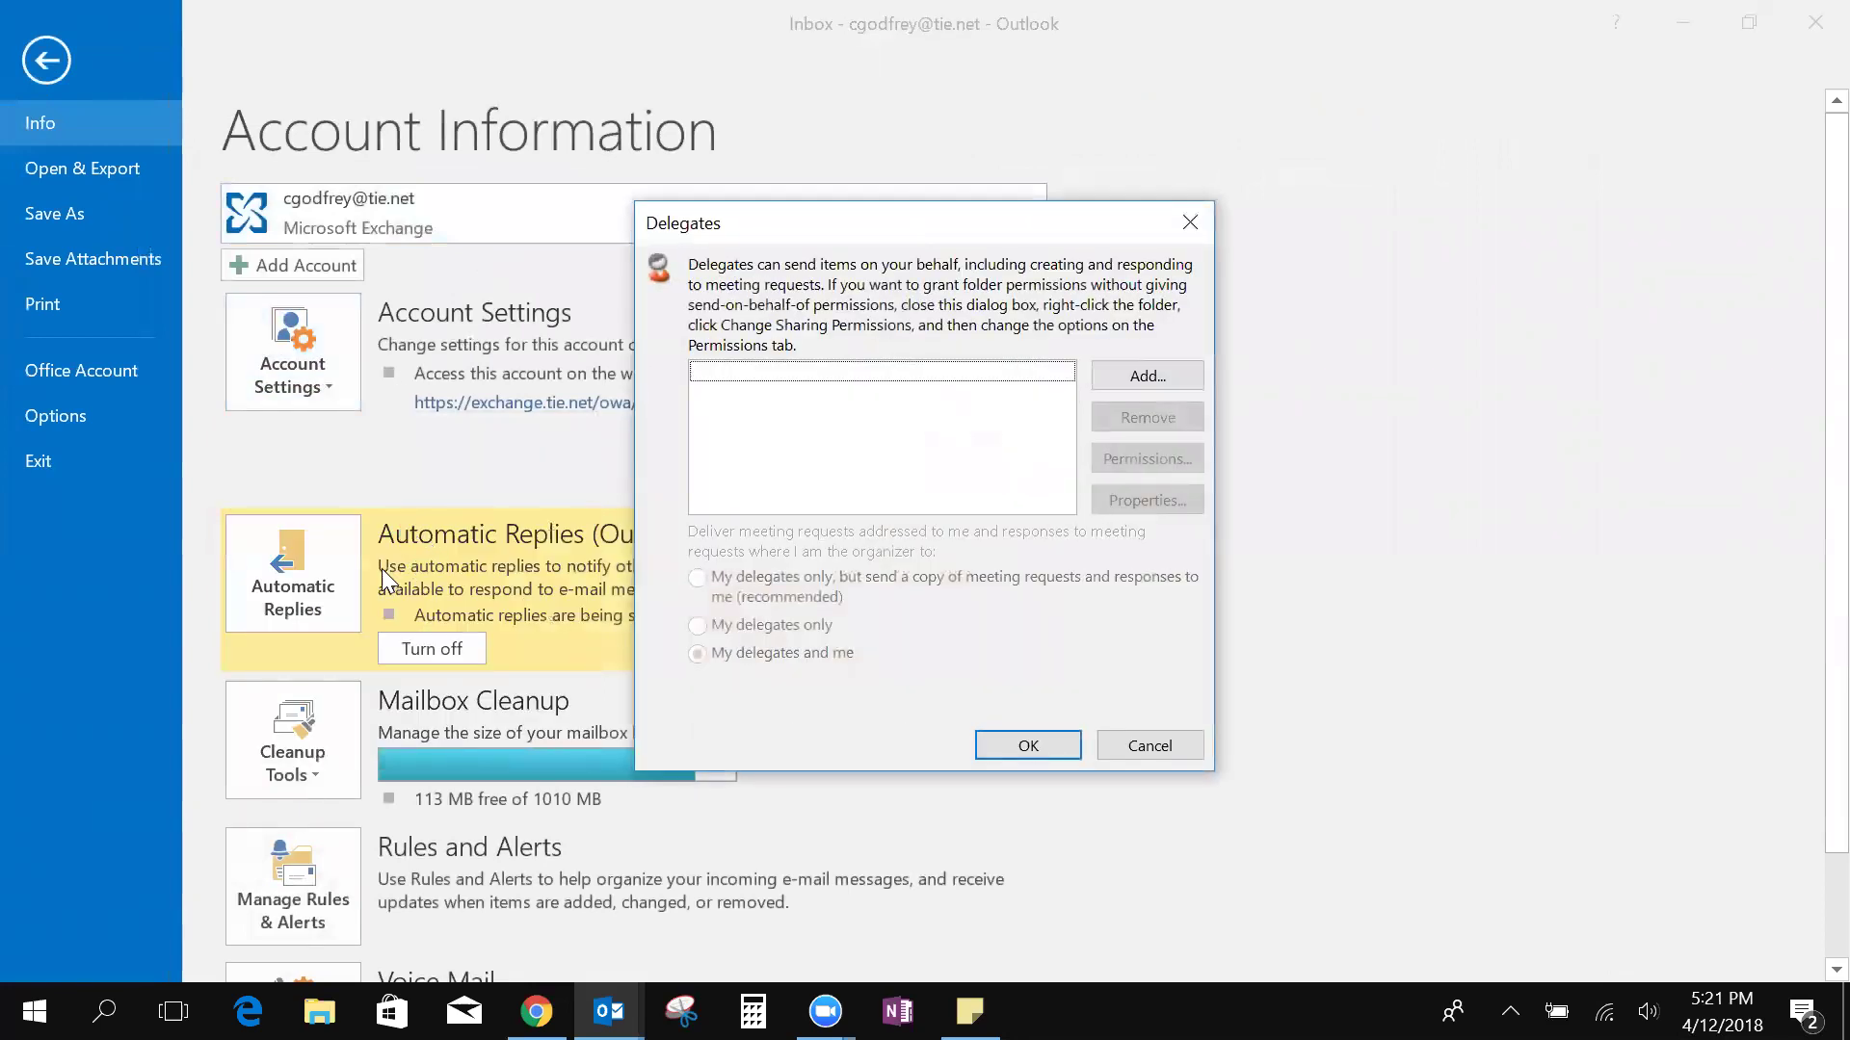
pyautogui.click(1132, 377)
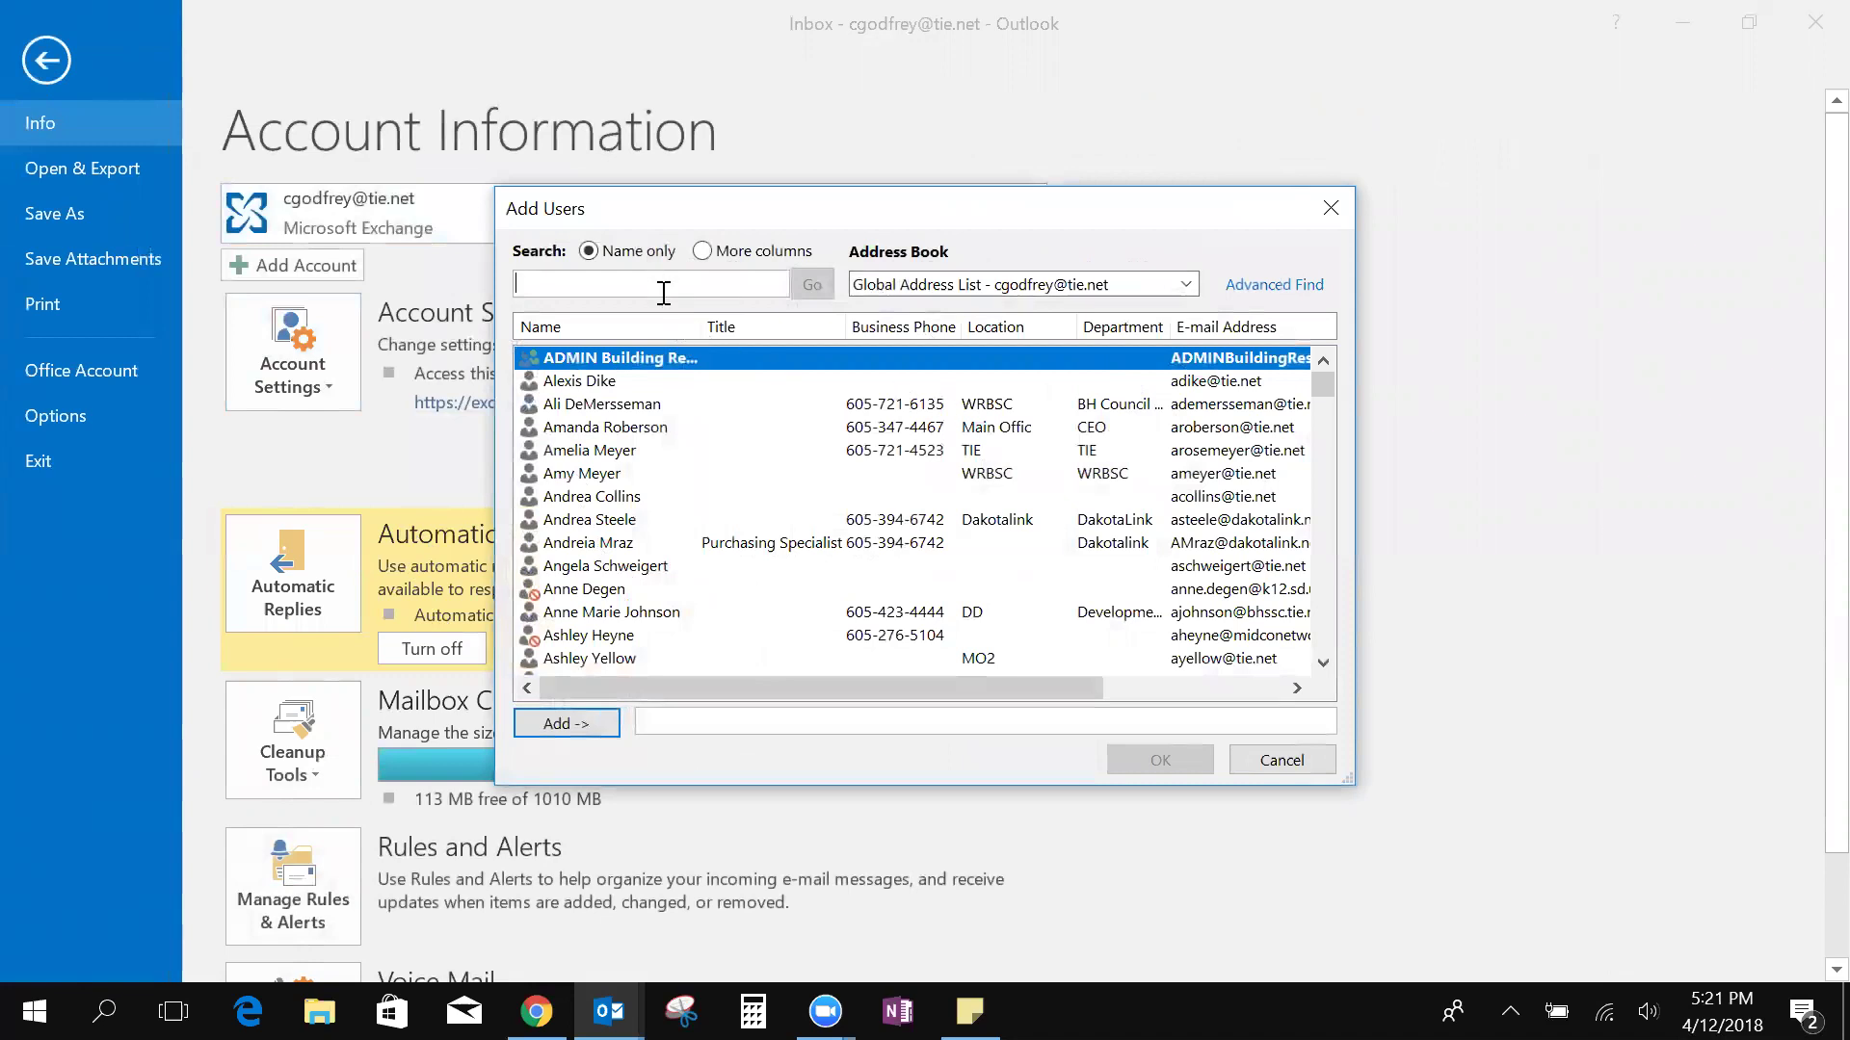
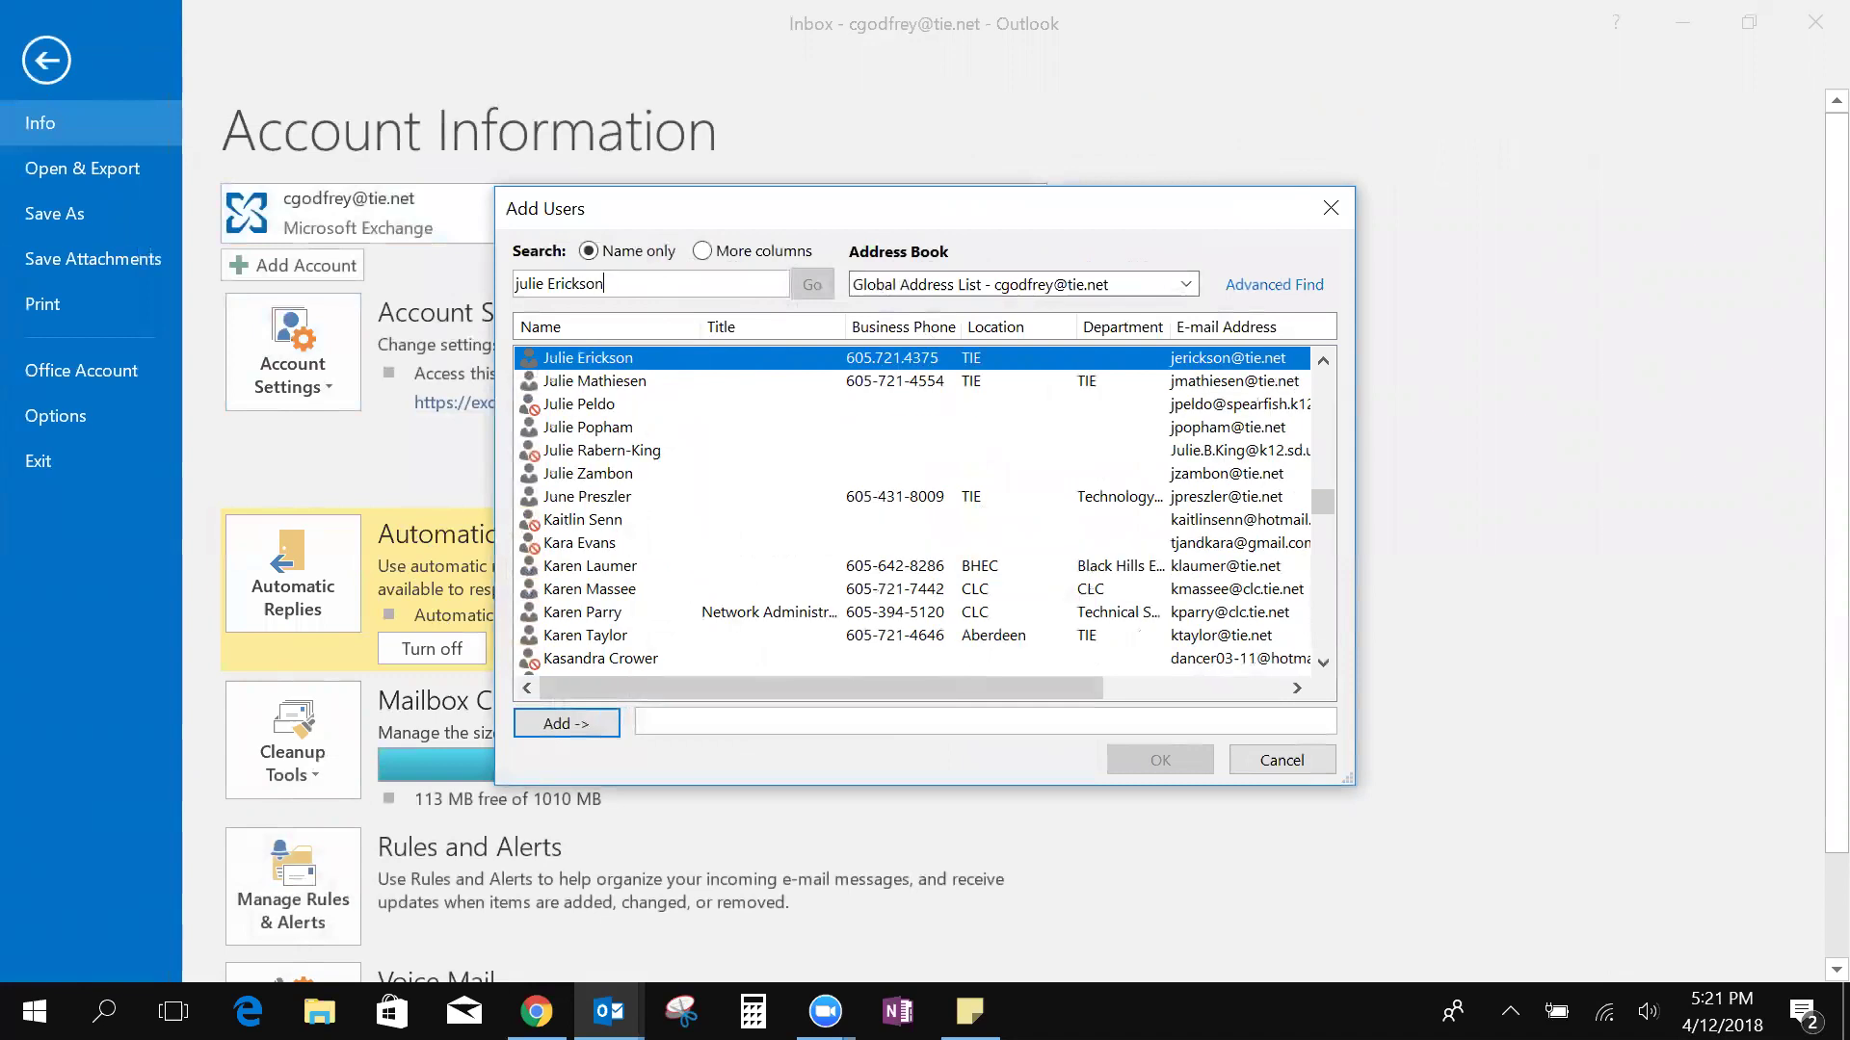
pyautogui.click(542, 730)
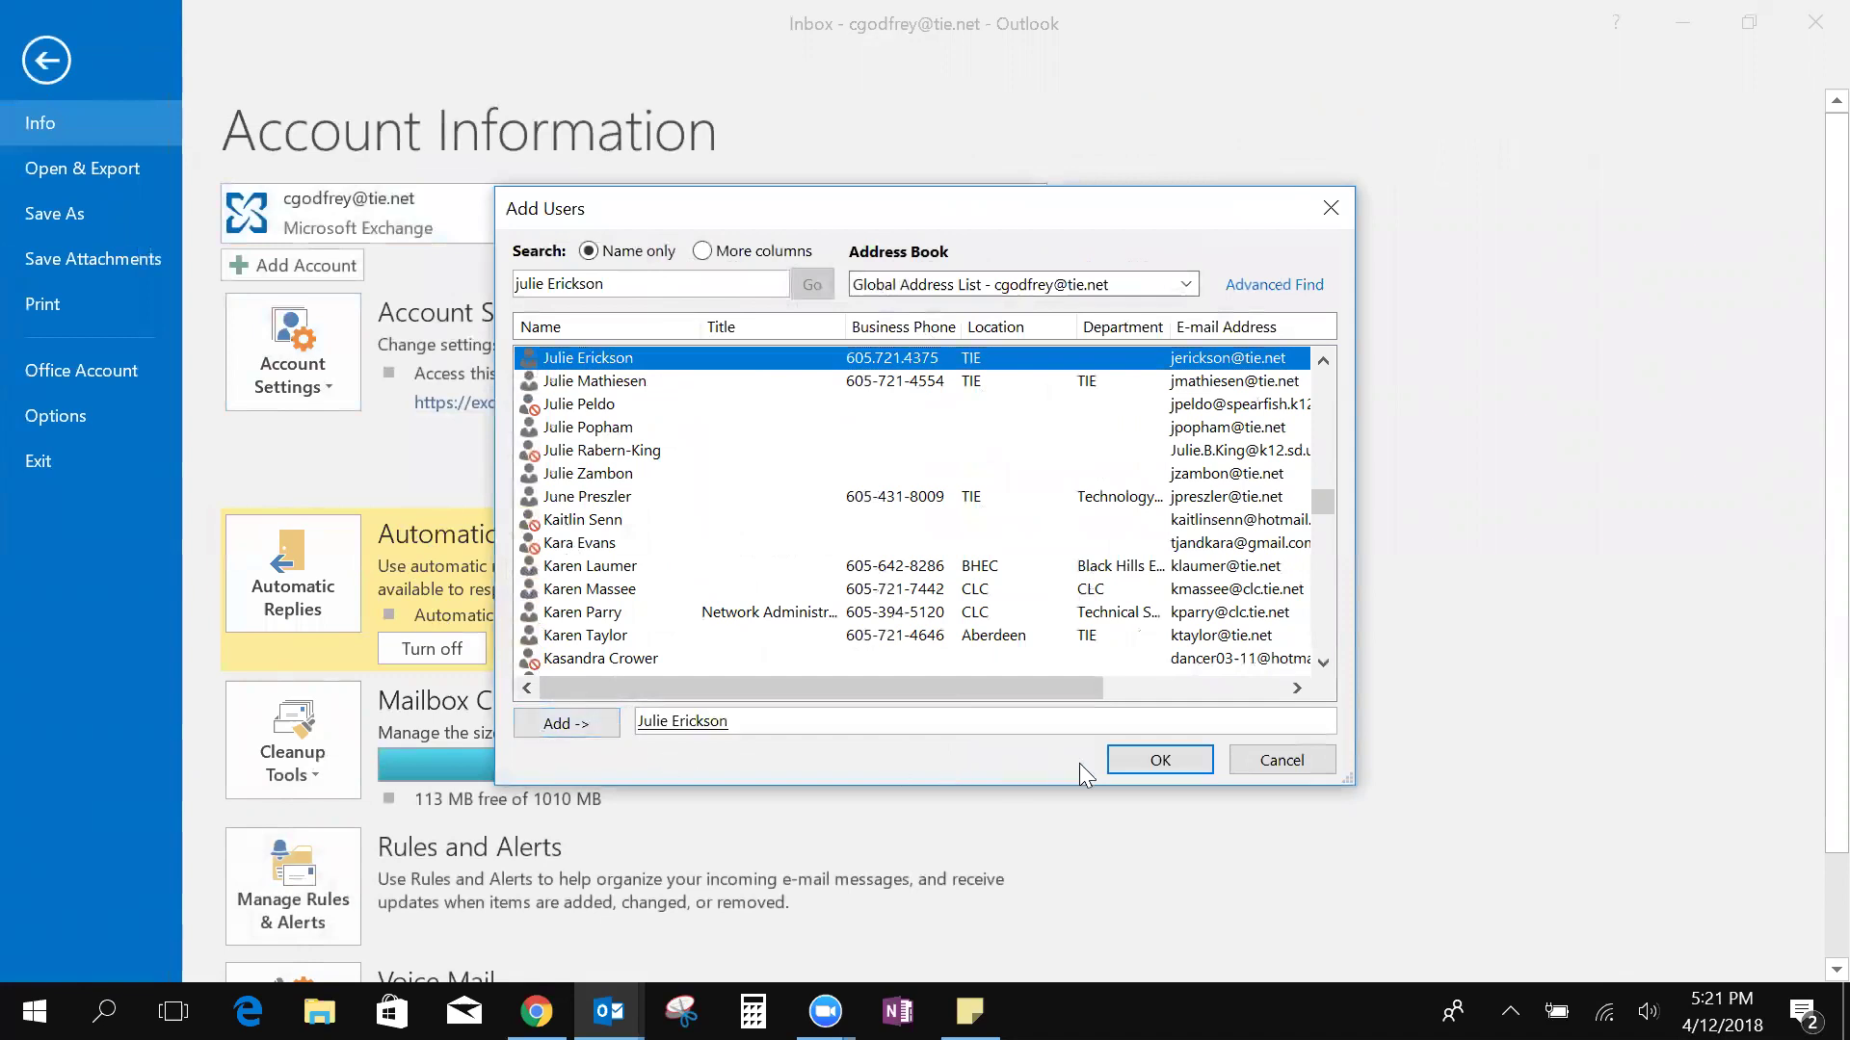
pyautogui.click(1160, 761)
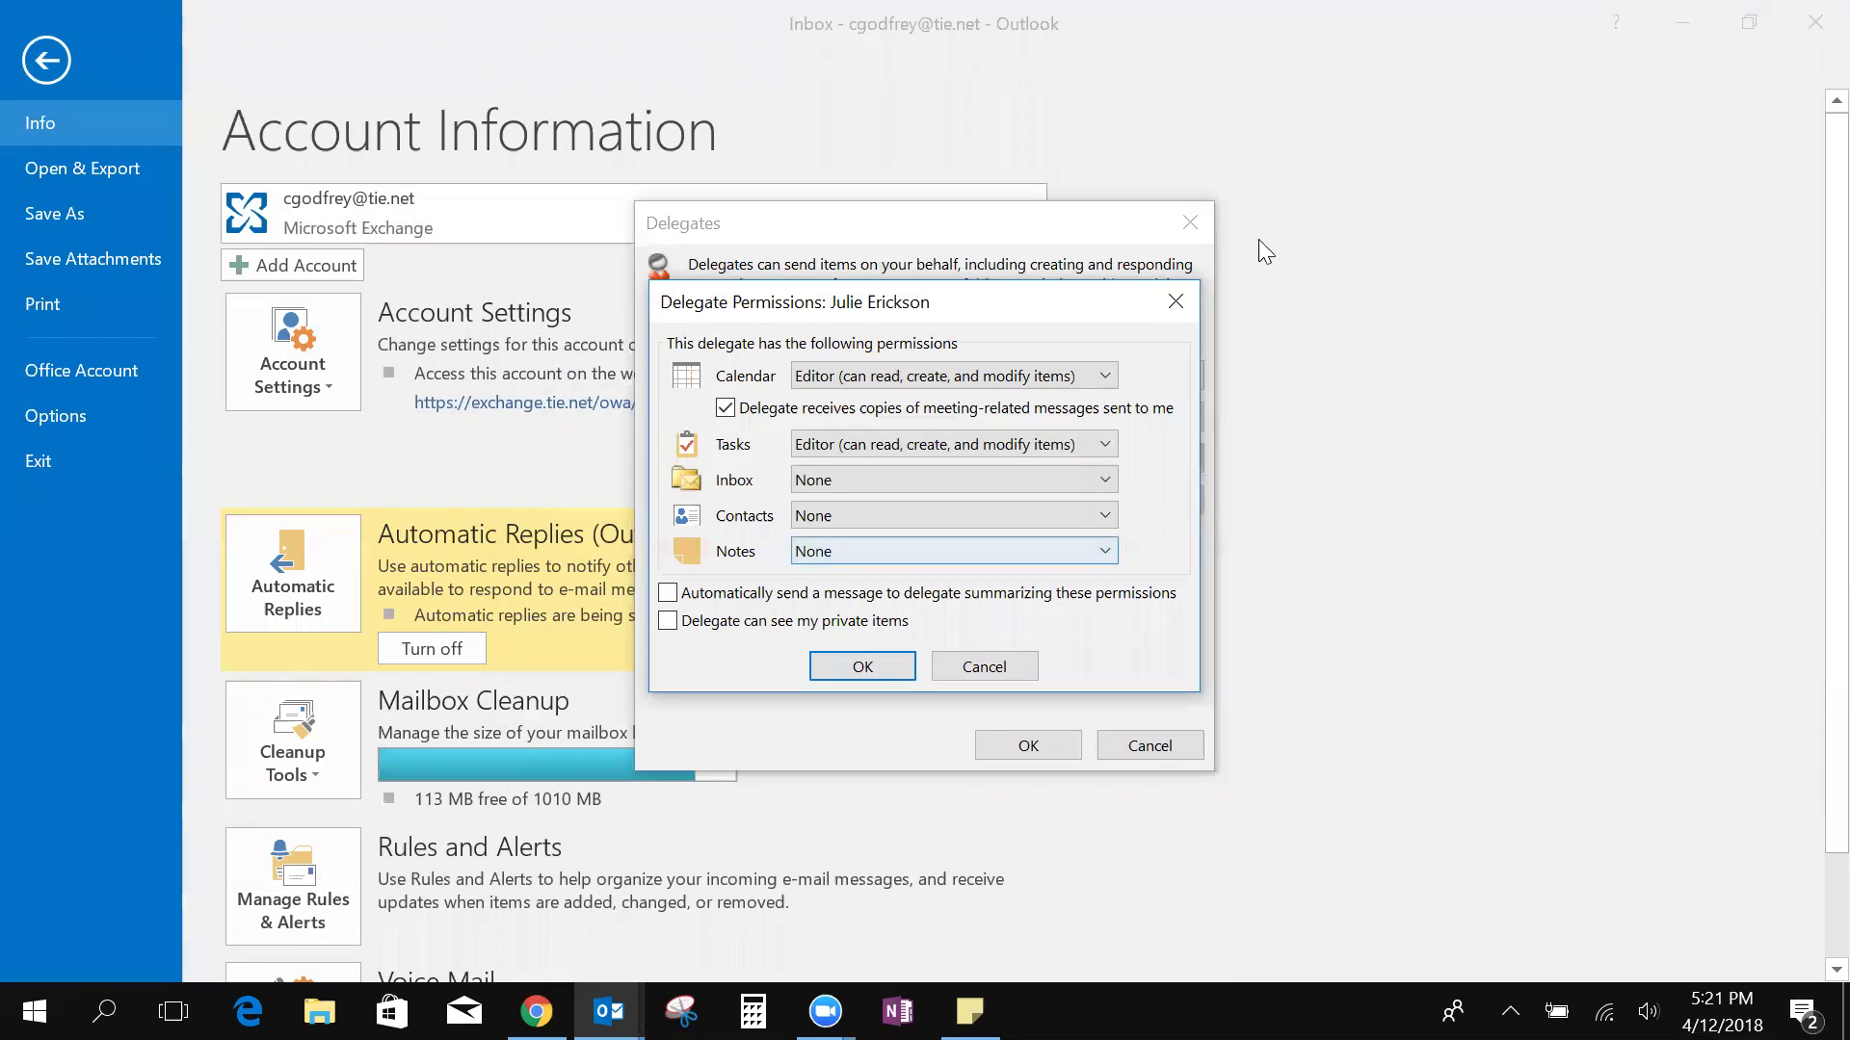
# Keep Calendar at Editor, set Inbox to Editor, and confirm both delegate dialogs
pyautogui.click(1112, 384)
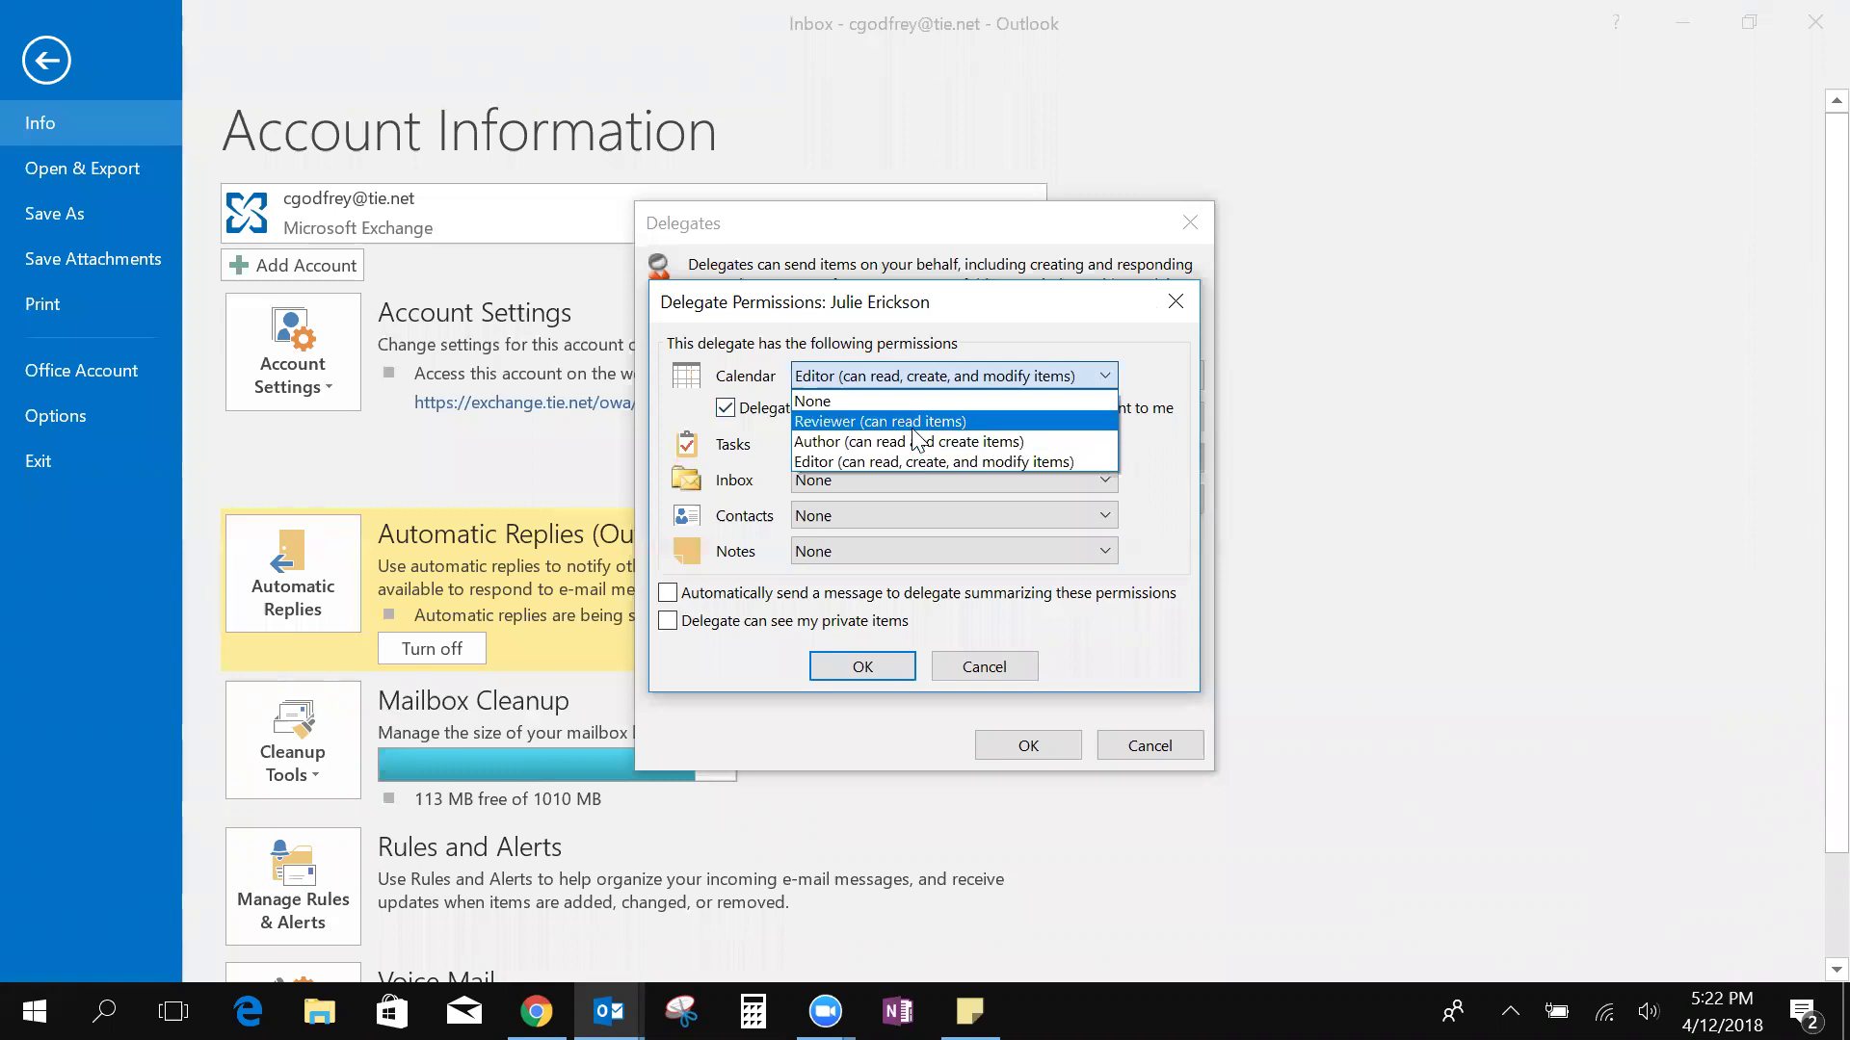
pyautogui.click(894, 373)
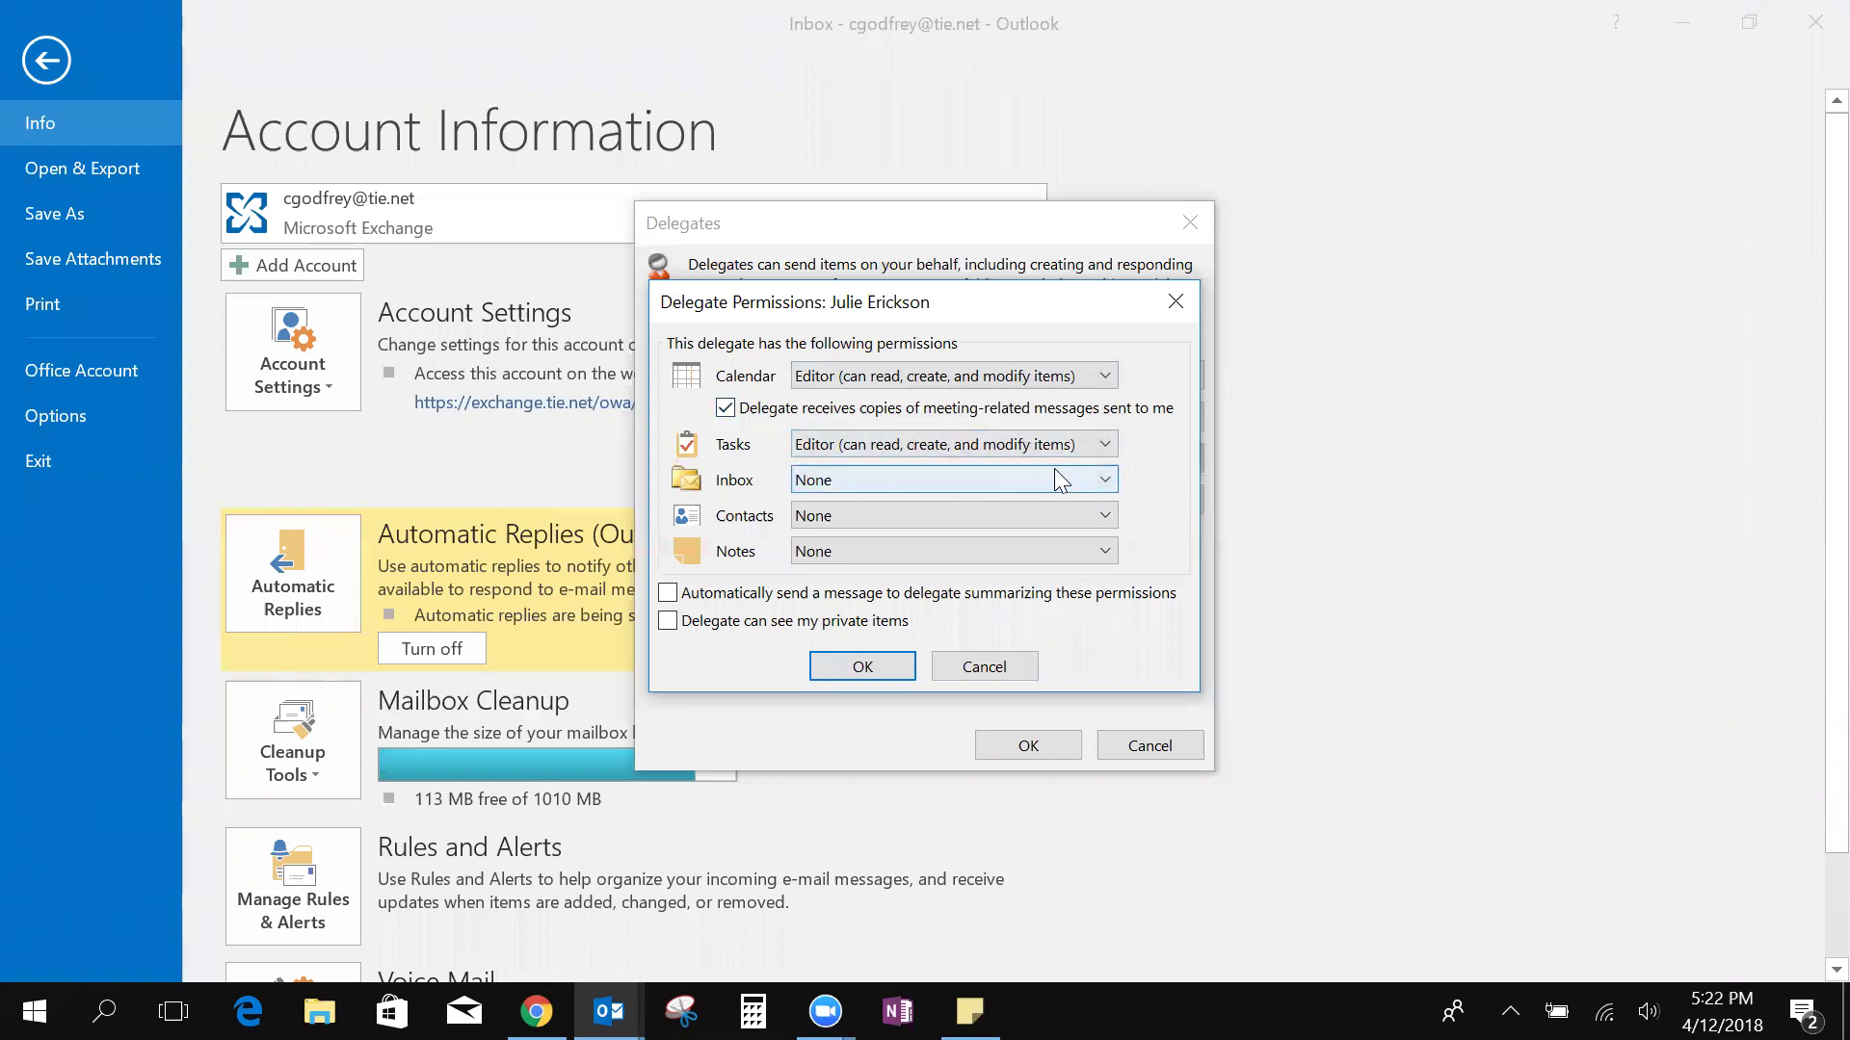
pyautogui.click(1105, 479)
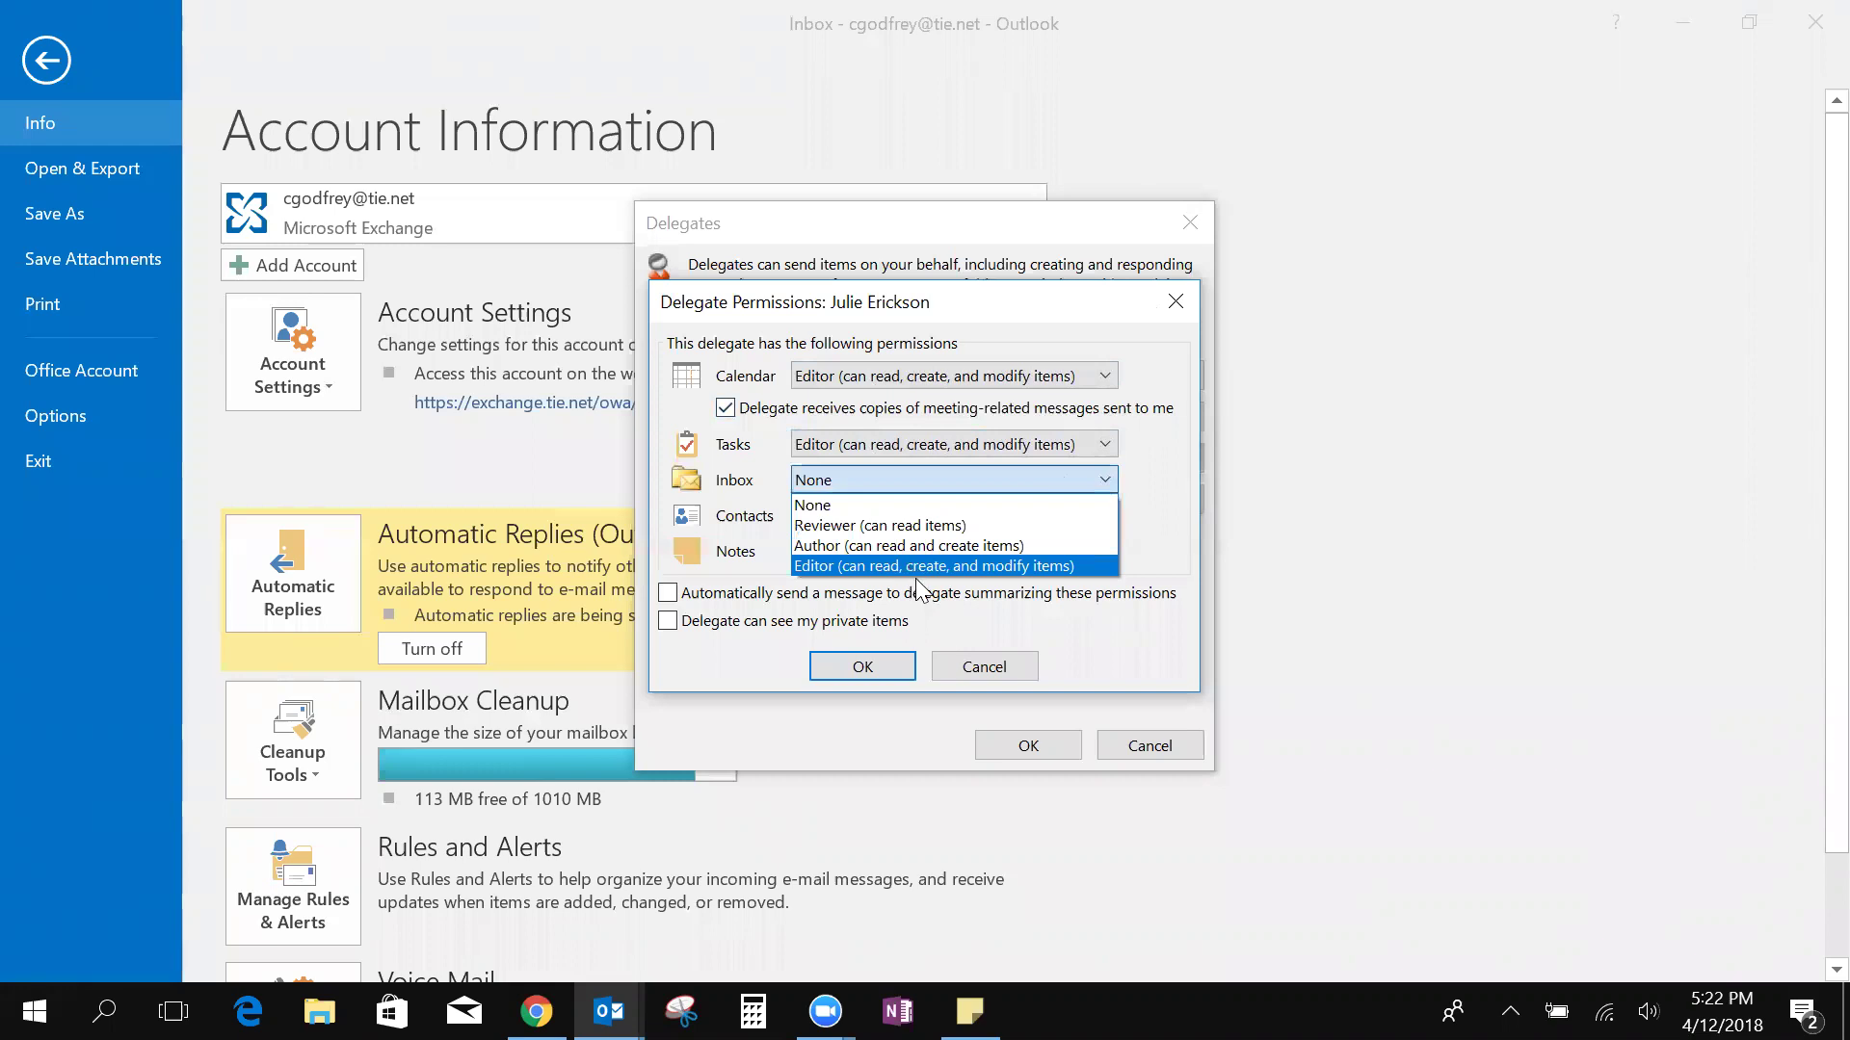
pyautogui.click(912, 564)
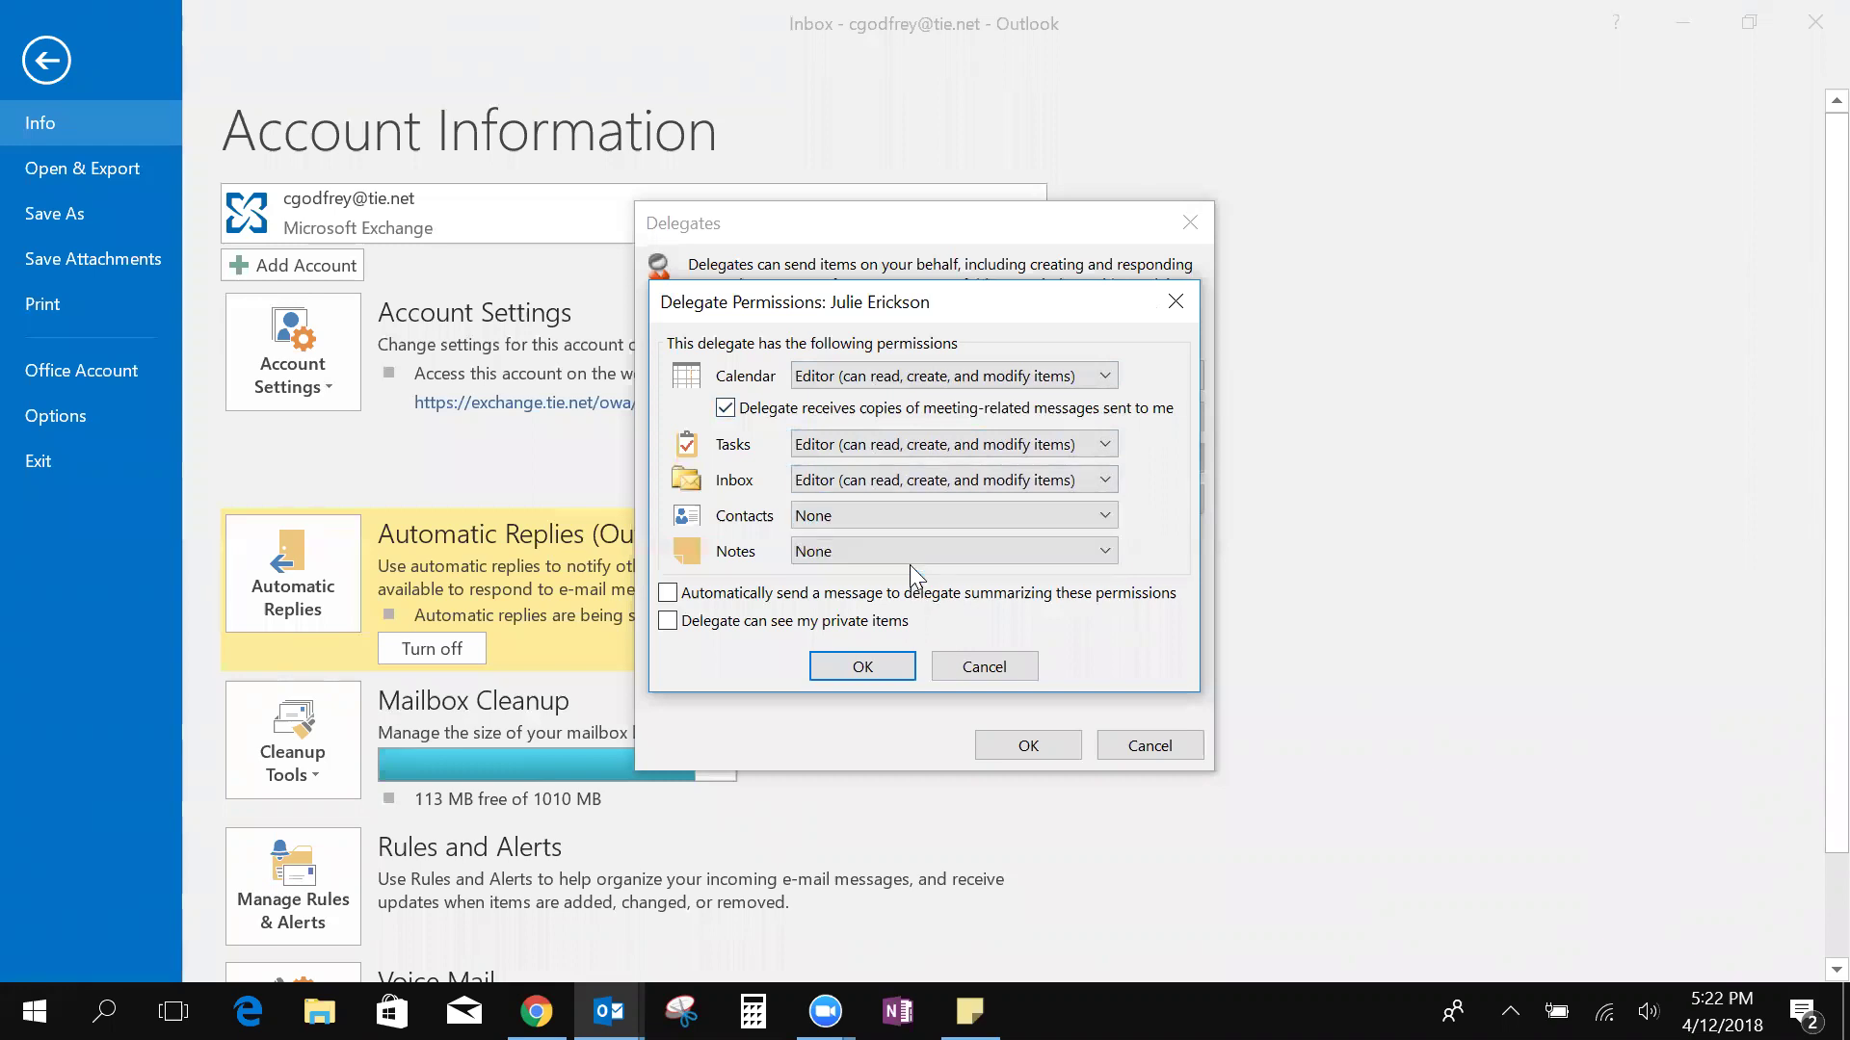
pyautogui.click(877, 673)
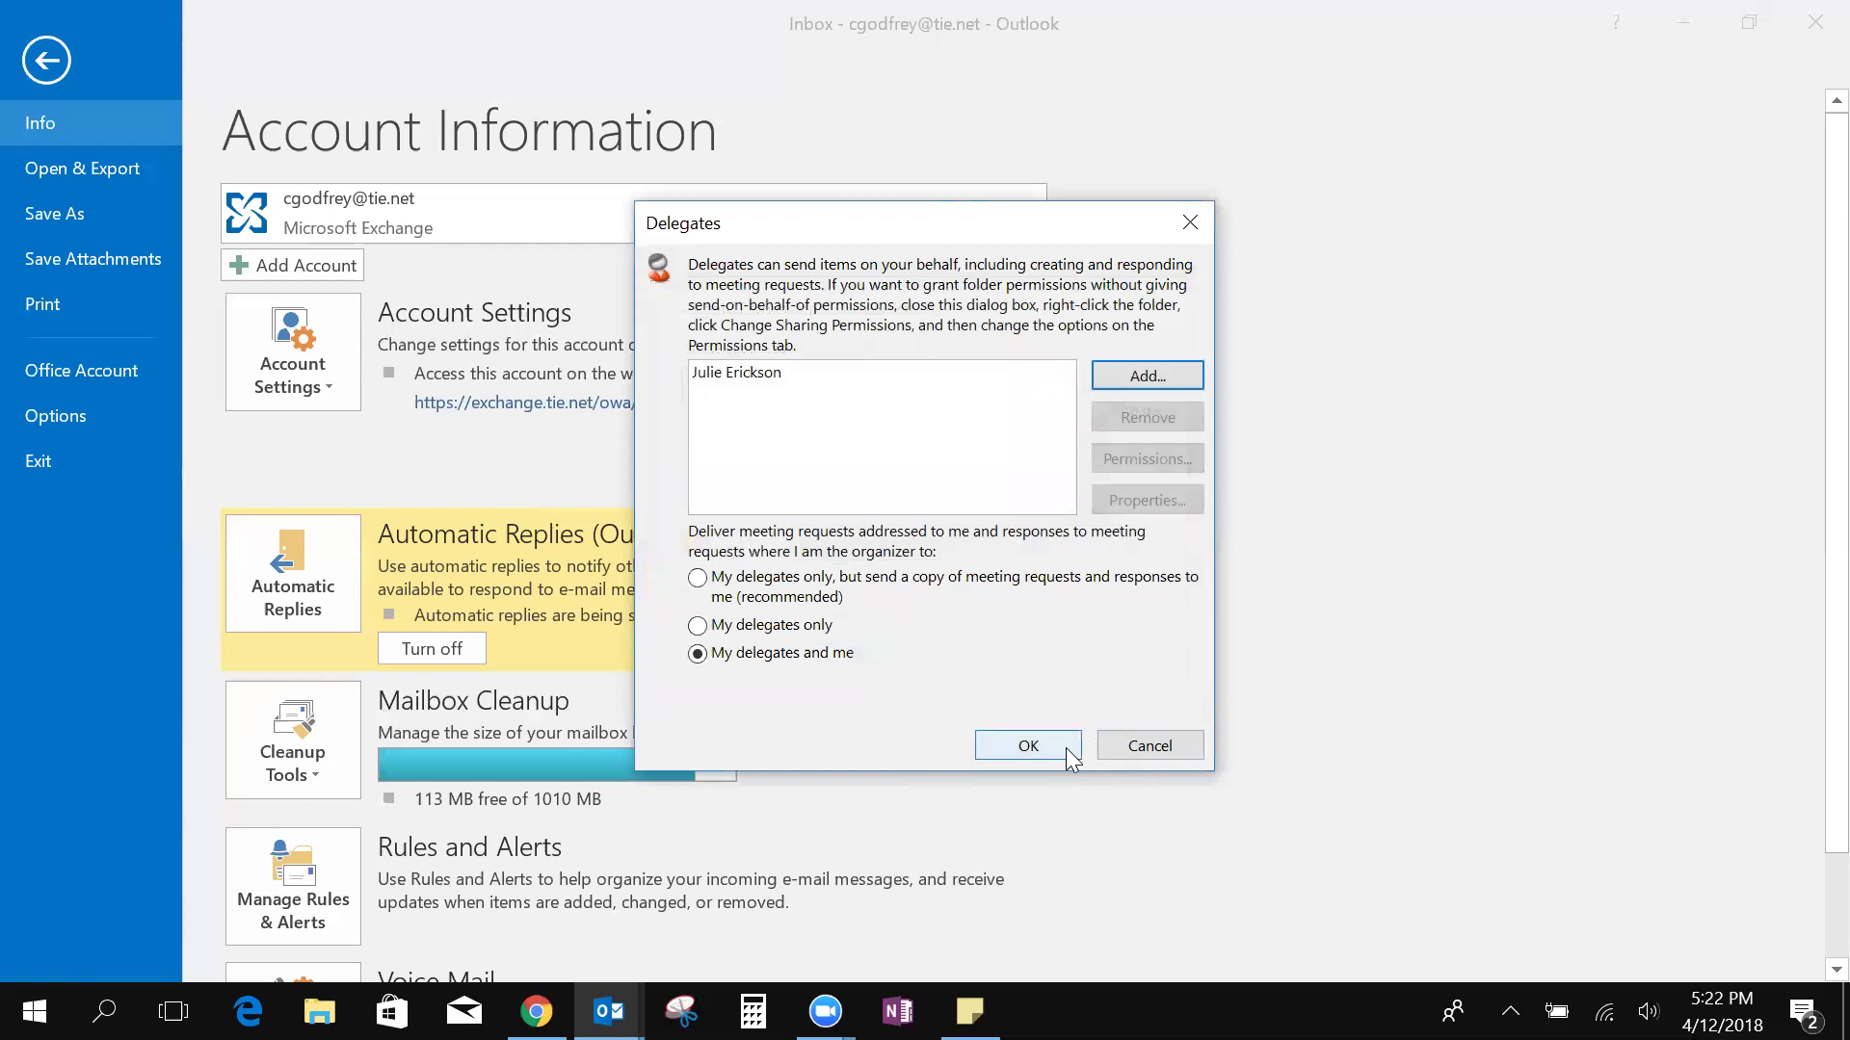
pyautogui.click(1189, 225)
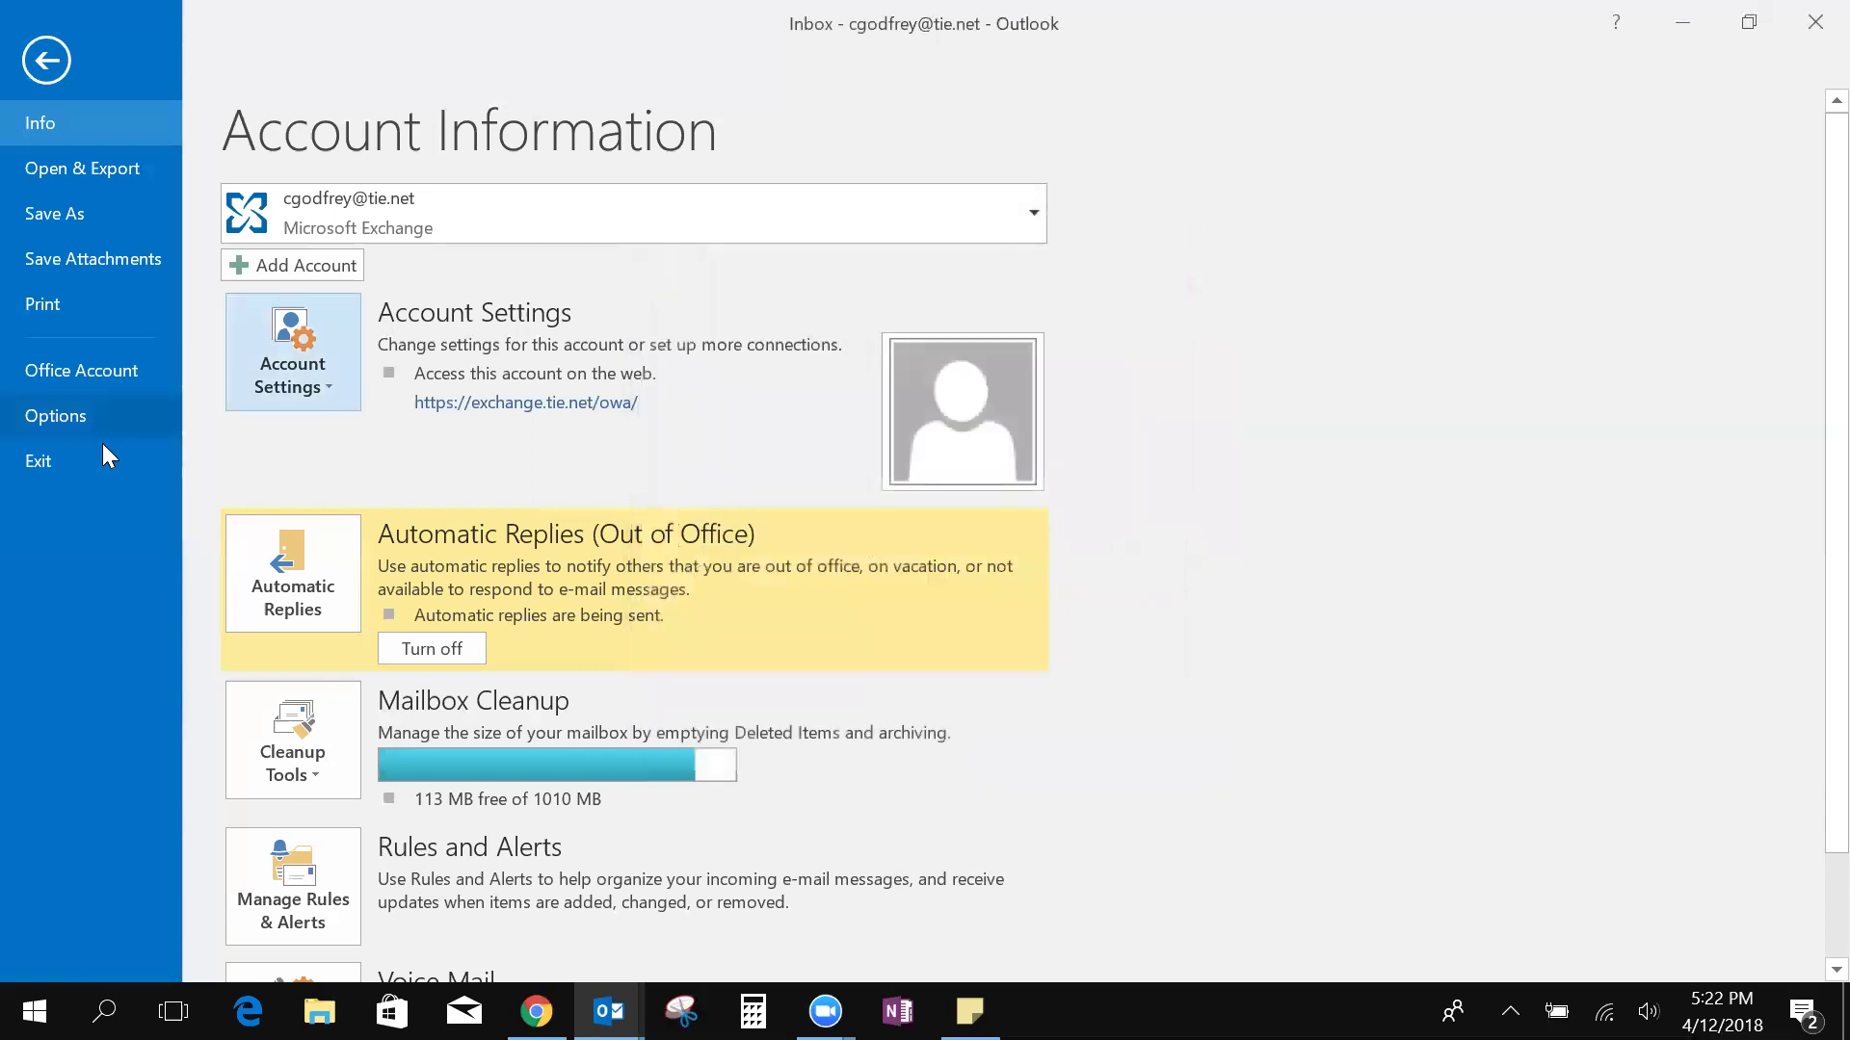
pyautogui.click(48, 72)
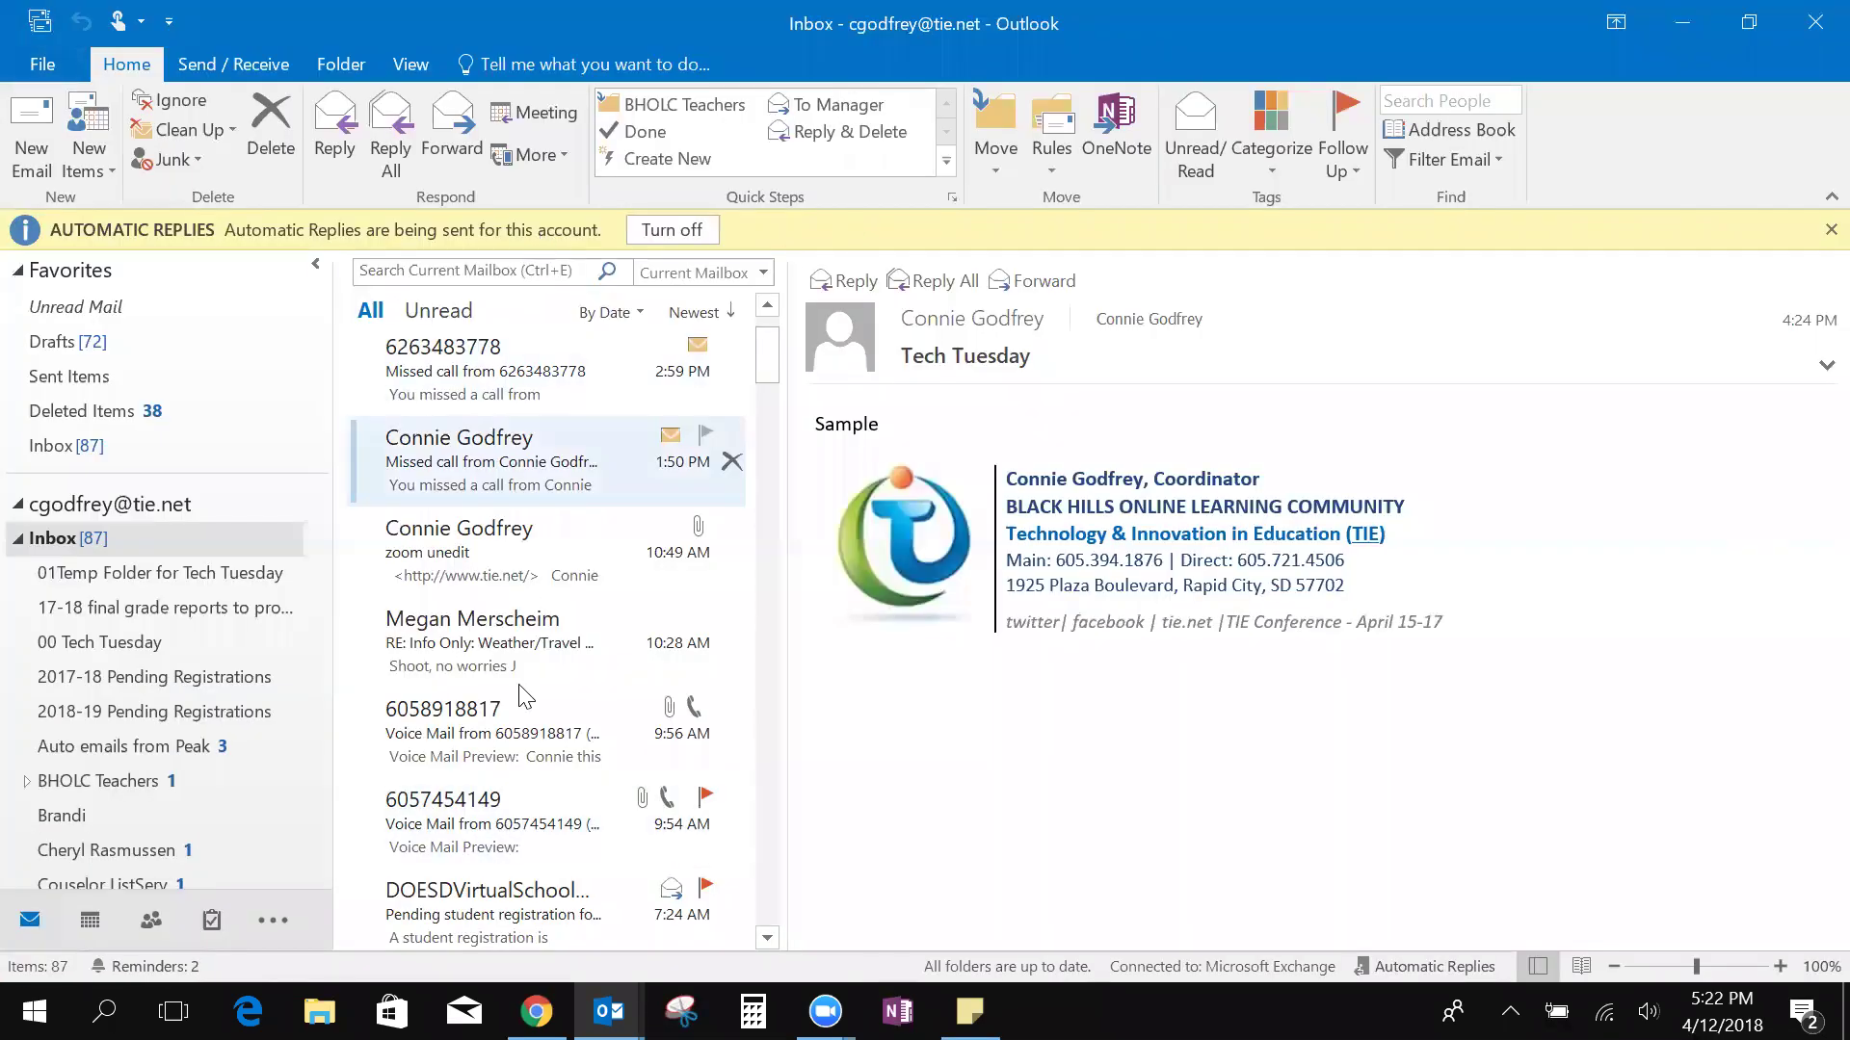
pyautogui.click(43, 64)
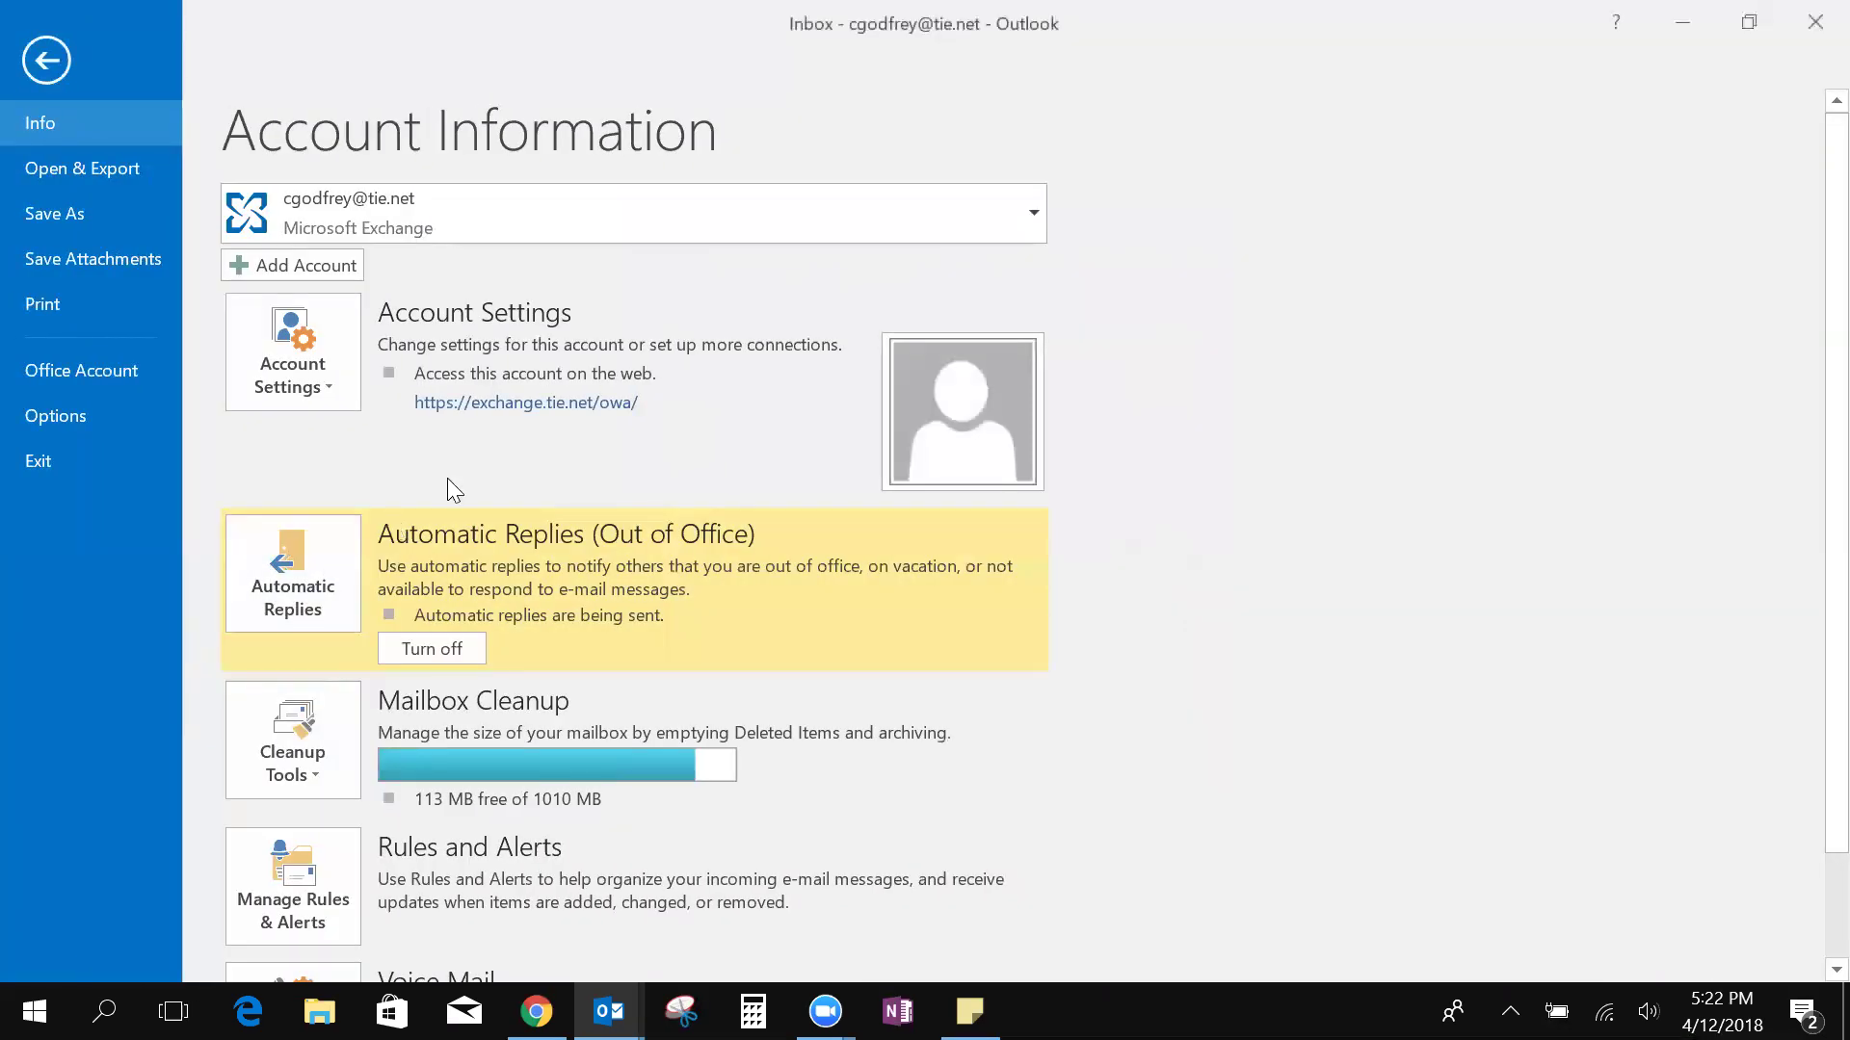